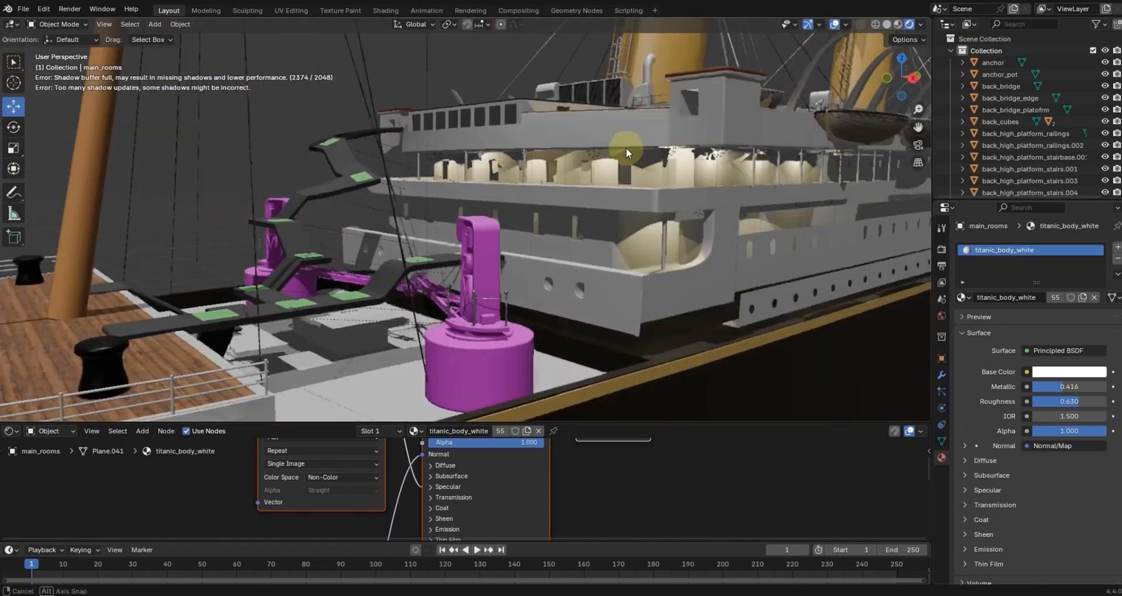
# Step: Isolate the main_rooms object in local view and display it with solid shading
pyautogui.keyDown('shift'); pyautogui.moveTo(715, 160); pyautogui.dragTo(567, 276, button='middle'); pyautogui.keyUp('shift')
pyautogui.scroll(5, 610, 217)
pyautogui.scroll(-5, 620, 211)
pyautogui.click(549, 297)
pyautogui.press('KP_Divide')
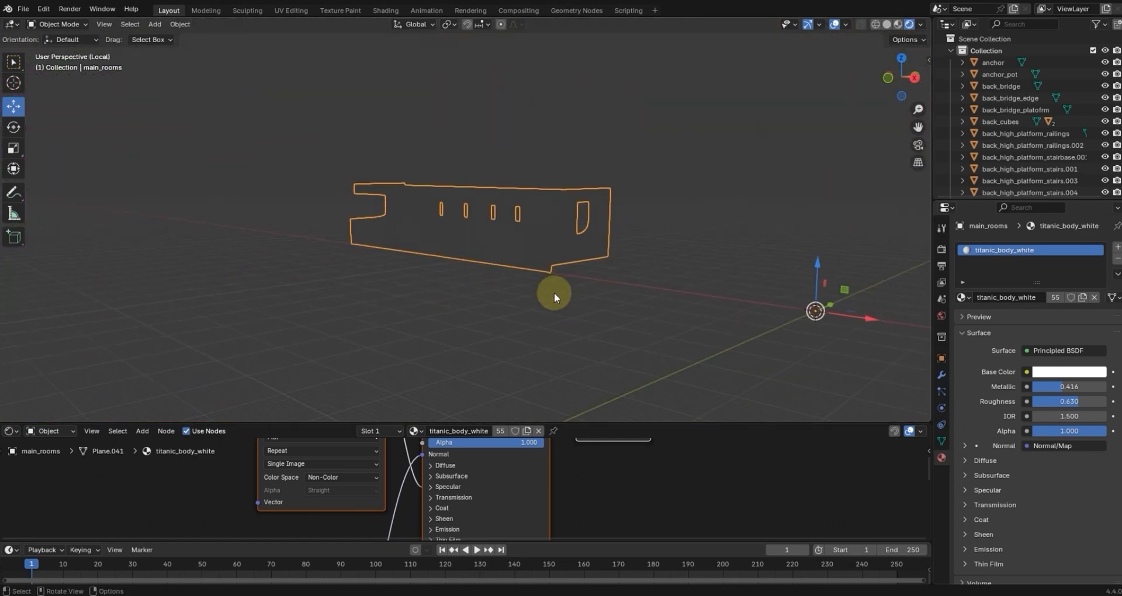
pyautogui.click(887, 24)
pyautogui.scroll(3, 623, 171)
pyautogui.moveTo(676, 194); pyautogui.dragTo(629, 221, button='middle')
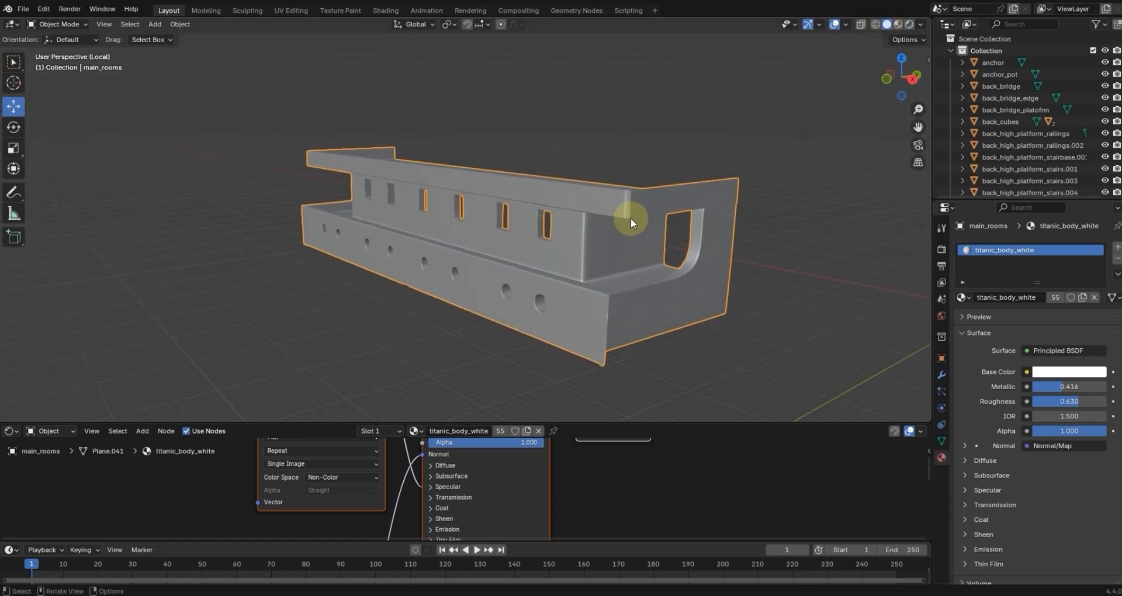
pyautogui.moveTo(507, 261); pyautogui.dragTo(612, 255, button='middle')
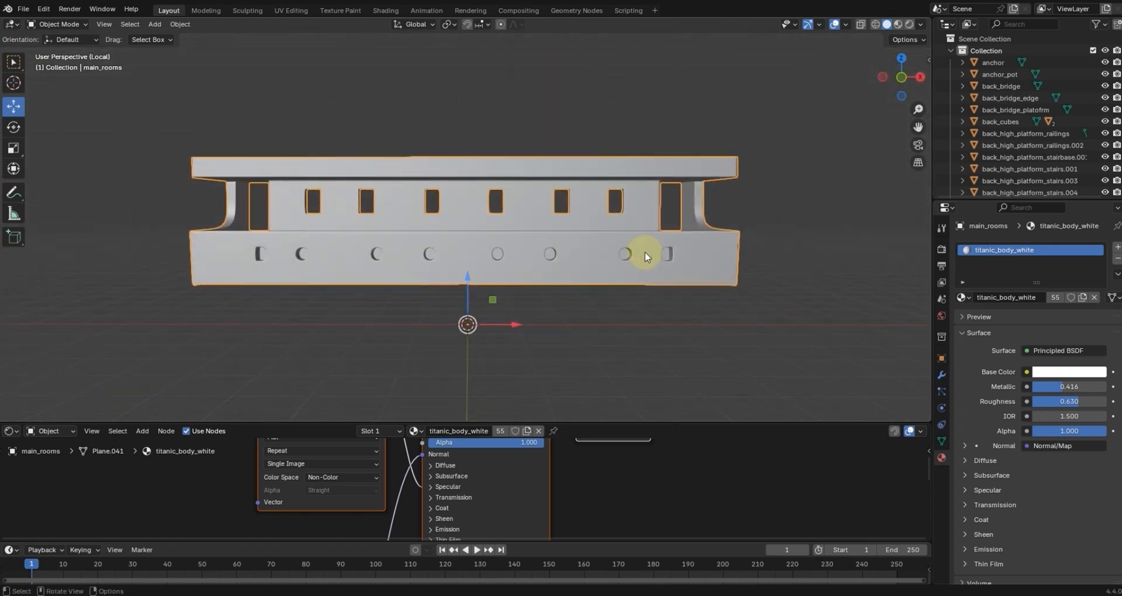
pyautogui.moveTo(644, 252); pyautogui.dragTo(549, 327, button='middle')
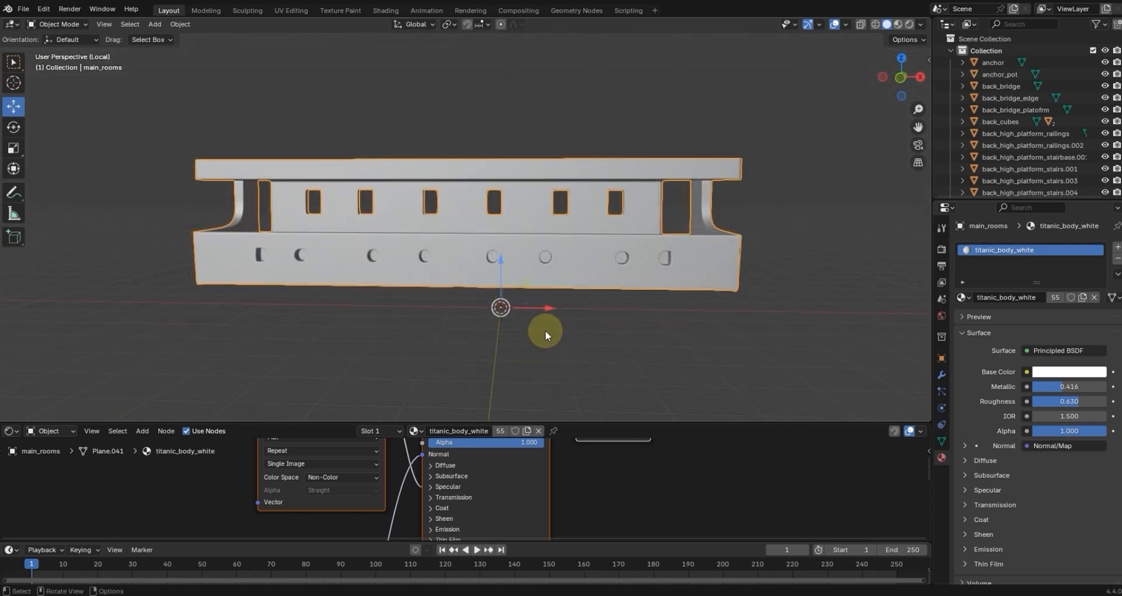
# Step: Add a 2 m cube mesh at the world origin
pyautogui.hotkey('shift', 'a')
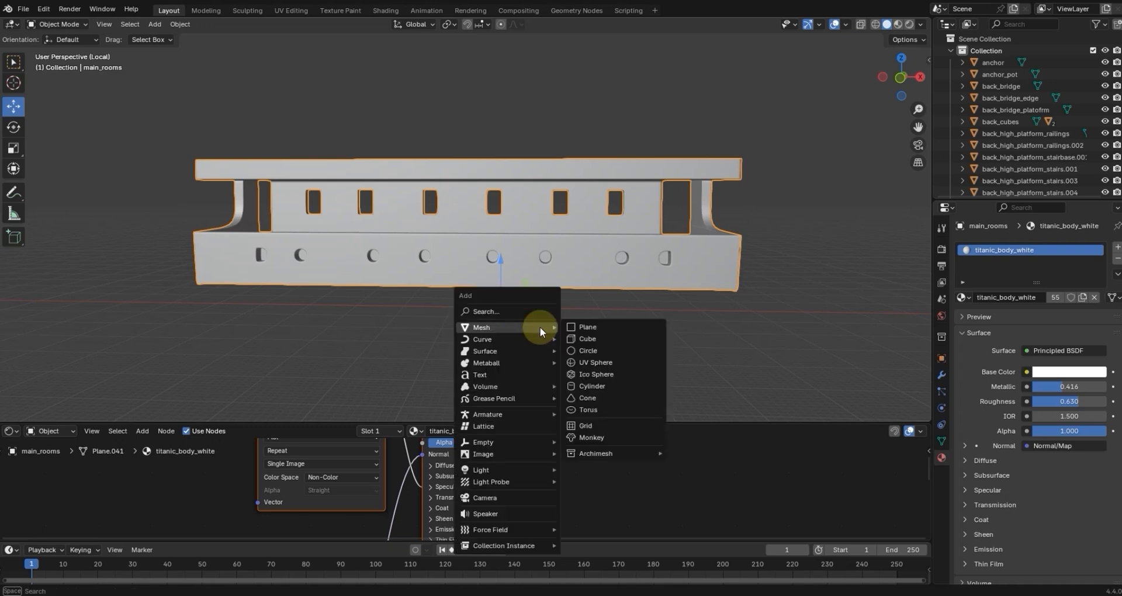
pyautogui.moveTo(516, 329)
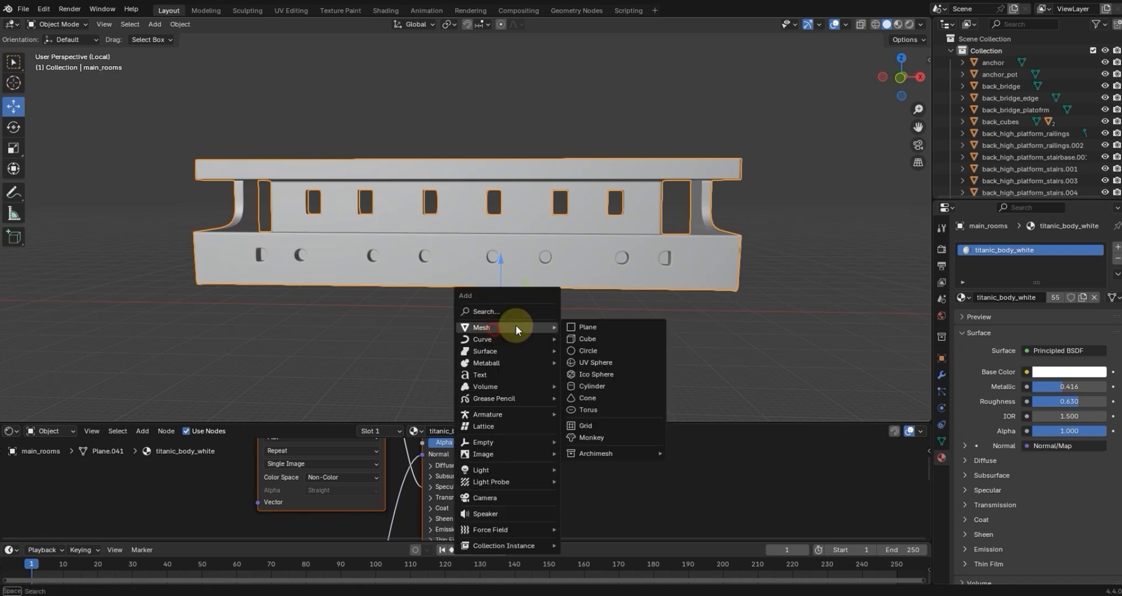
pyautogui.click(606, 337)
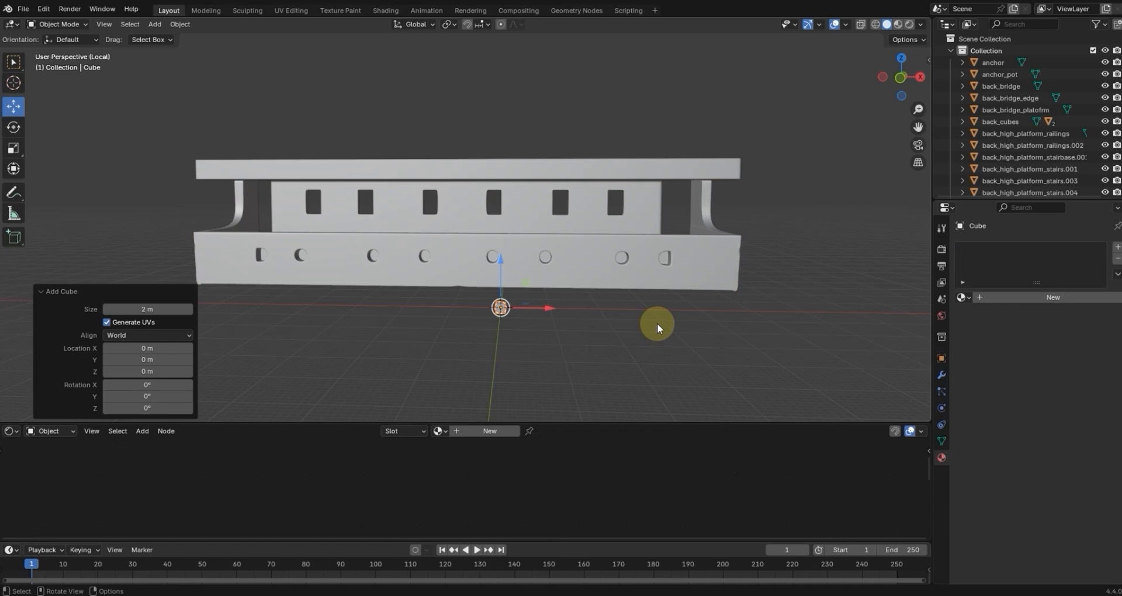
pyautogui.press('KP_1')
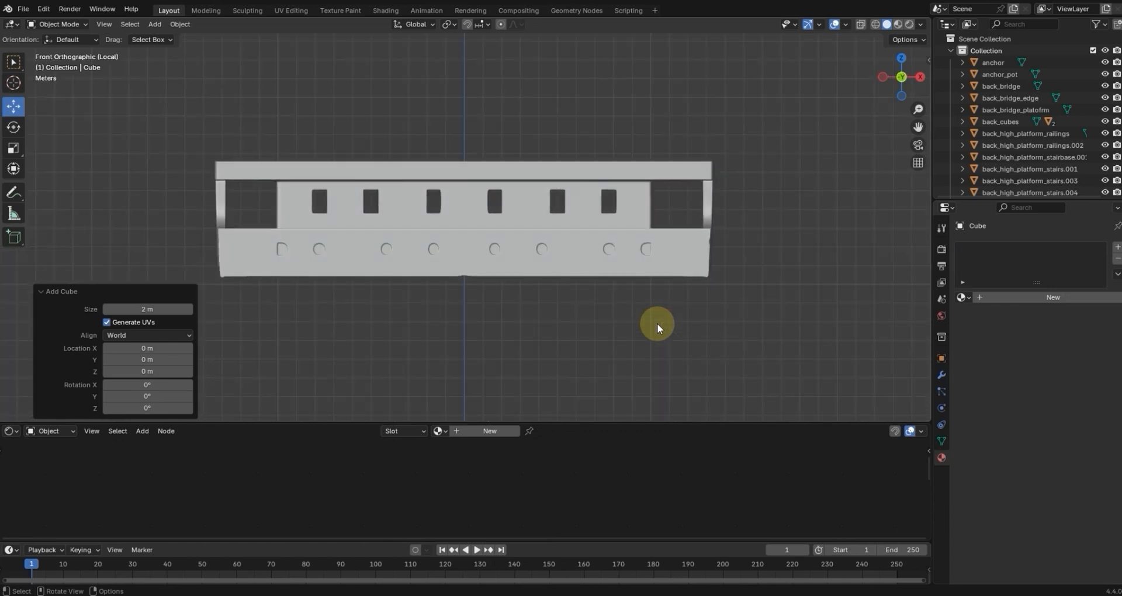
pyautogui.press('Tab')
pyautogui.press('Tab')
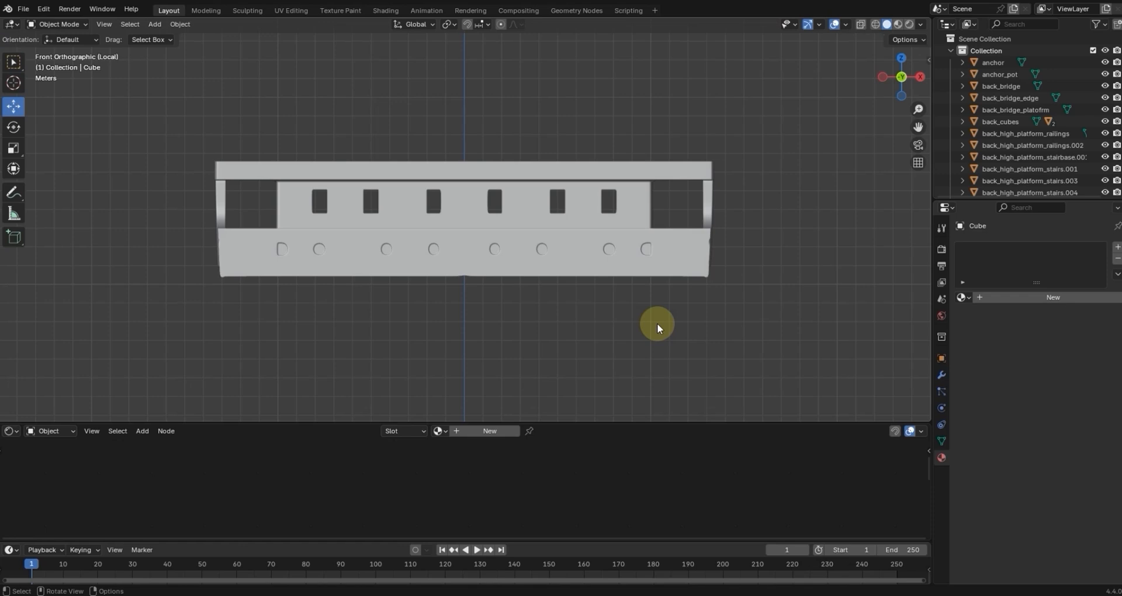
# Step: Move the cube about -99.9 m along Y to the front of the main rooms block
pyautogui.press('t')
pyautogui.scroll(-7, 654, 326)
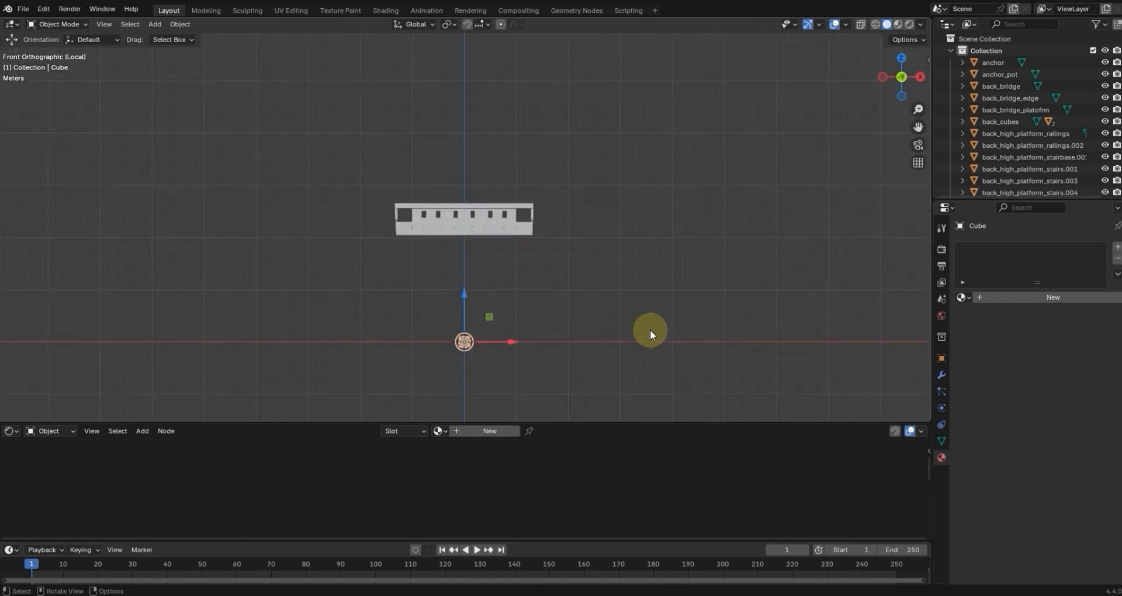
pyautogui.press('KP_7')
pyautogui.scroll(-6, 592, 310)
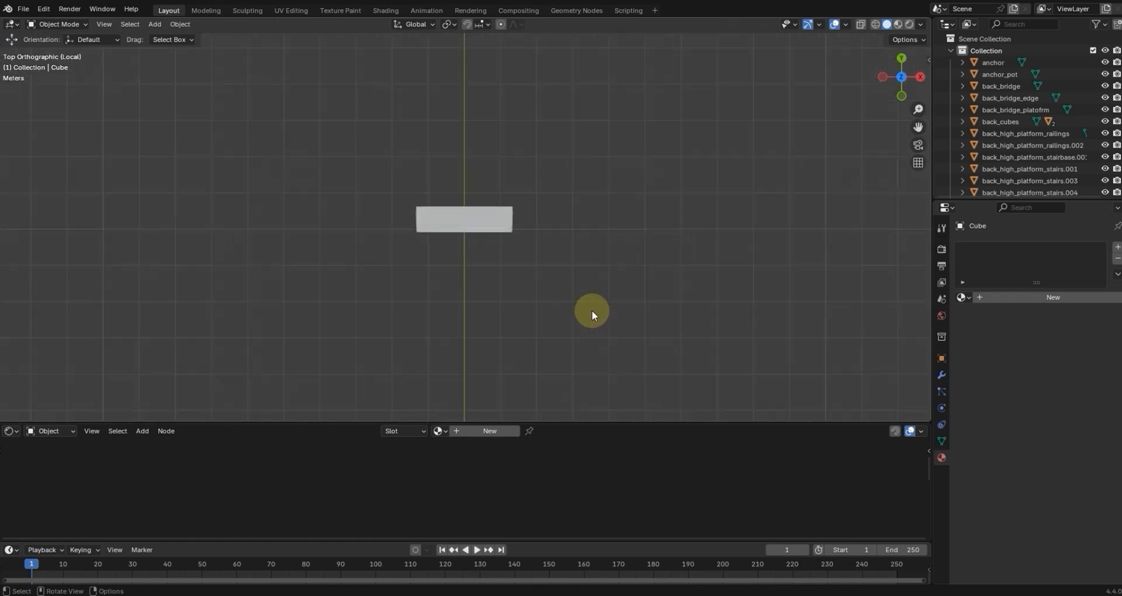
pyautogui.moveTo(465, 72); pyautogui.dragTo(468, 174)
# Step: Raise the cube about 21.5 m along Z to the lower porthole wall of the main rooms
pyautogui.press('KP_1')
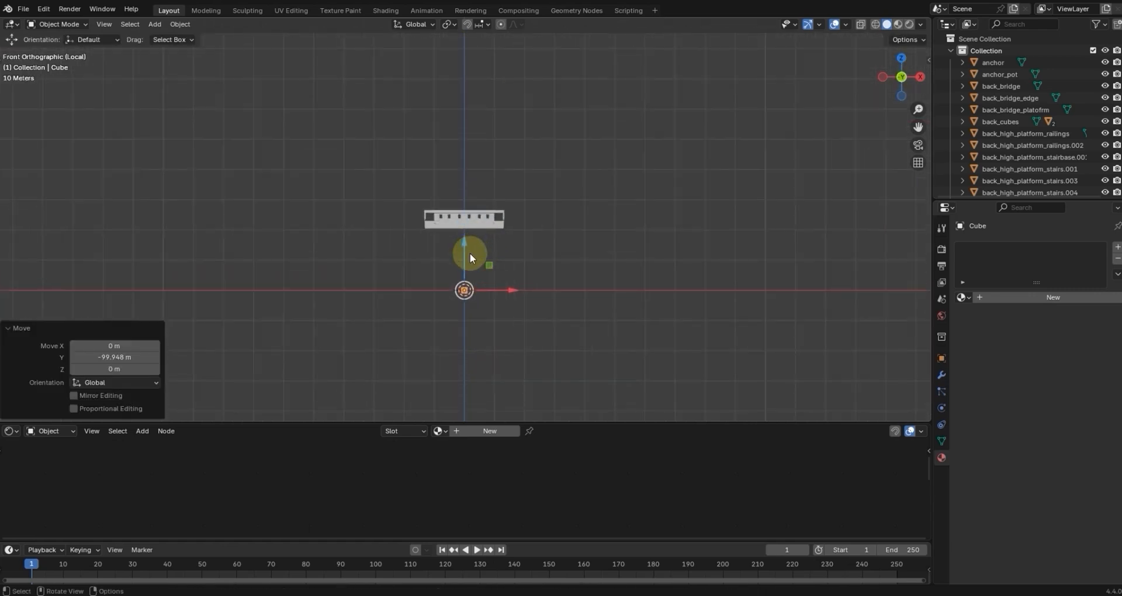
pyautogui.scroll(5, 470, 253)
pyautogui.moveTo(459, 346); pyautogui.dragTo(488, 198)
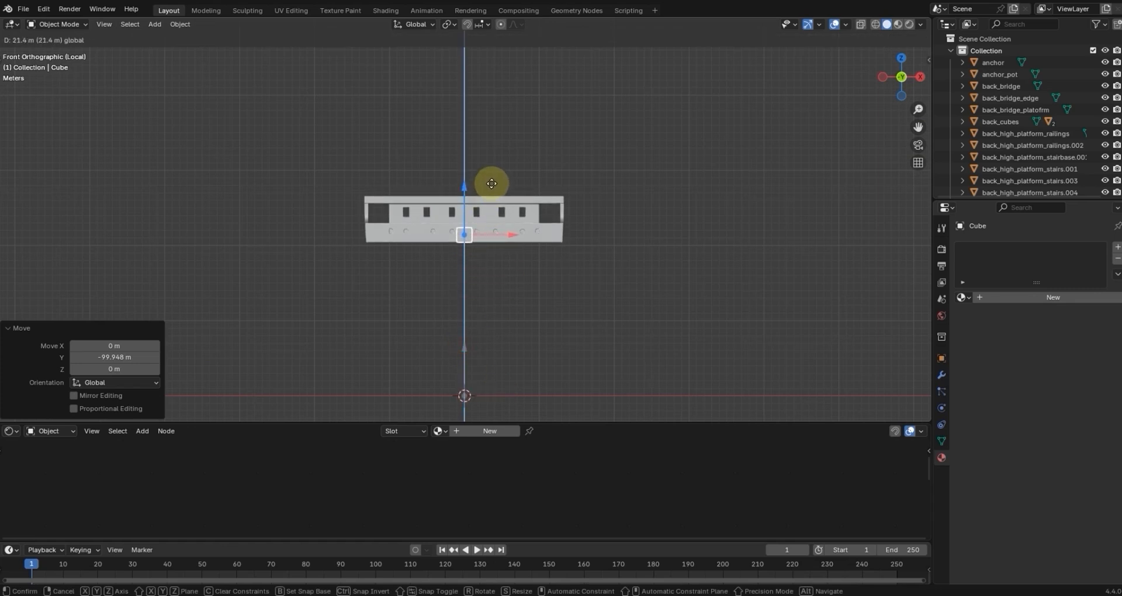
pyautogui.moveTo(492, 183); pyautogui.dragTo(493, 183)
# Step: Set the cube's origin to the 3D cursor
pyautogui.moveTo(611, 205); pyautogui.dragTo(501, 297, button='middle')
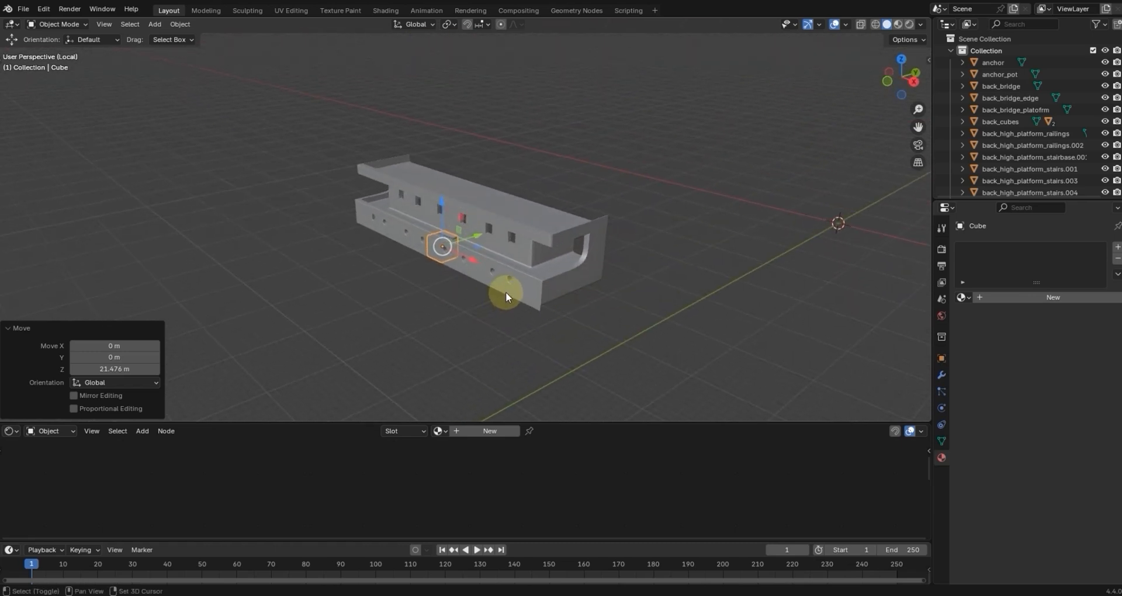
pyautogui.click(176, 24)
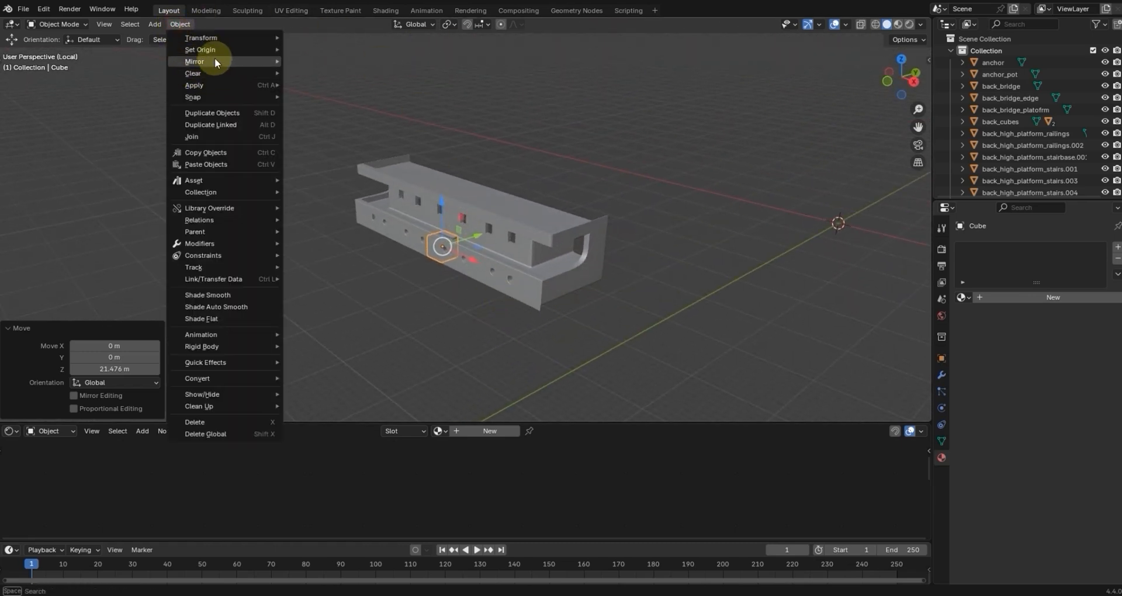
pyautogui.moveTo(226, 49)
pyautogui.click(340, 75)
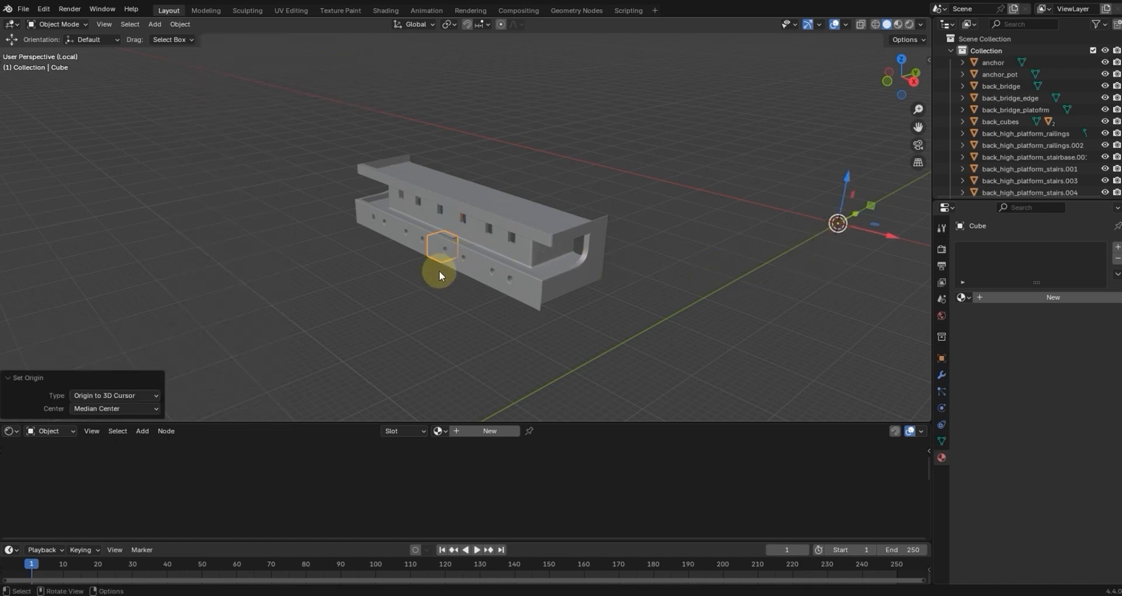
# Step: In wireframe display, split the cube down its middle with one vertical loop cut in Edit Mode
pyautogui.press('KP_1')
pyautogui.scroll(5, 500, 261)
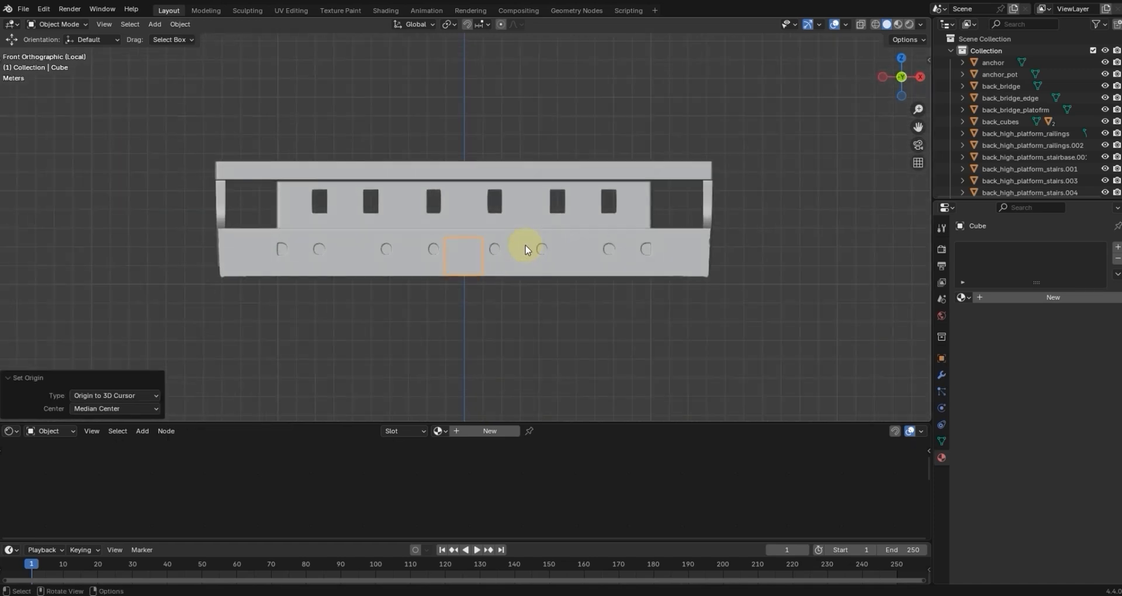
pyautogui.press('Tab')
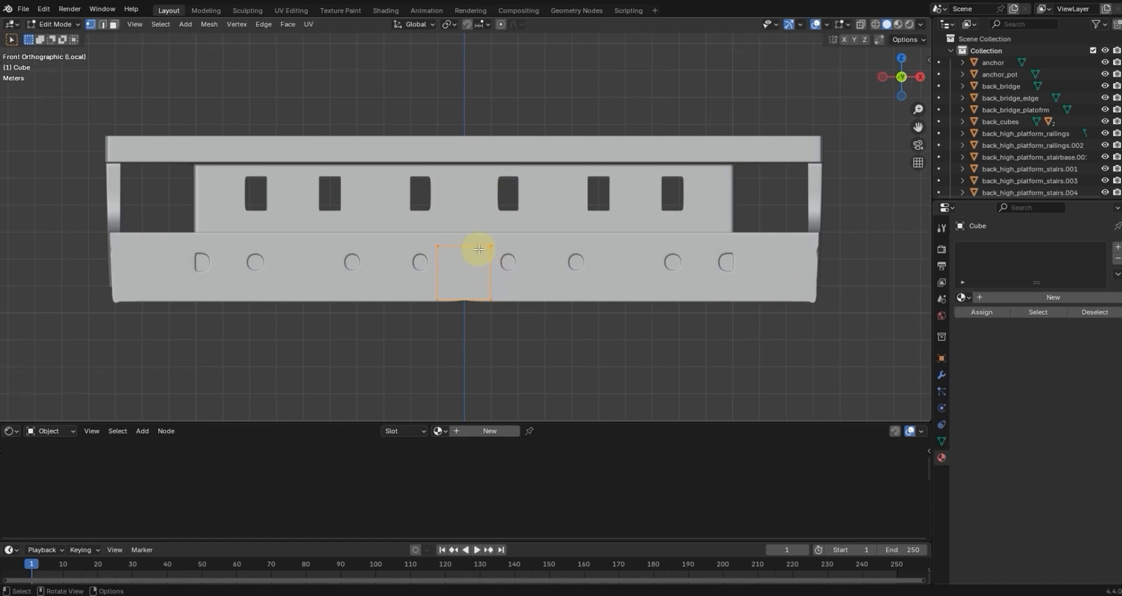
pyautogui.click(876, 24)
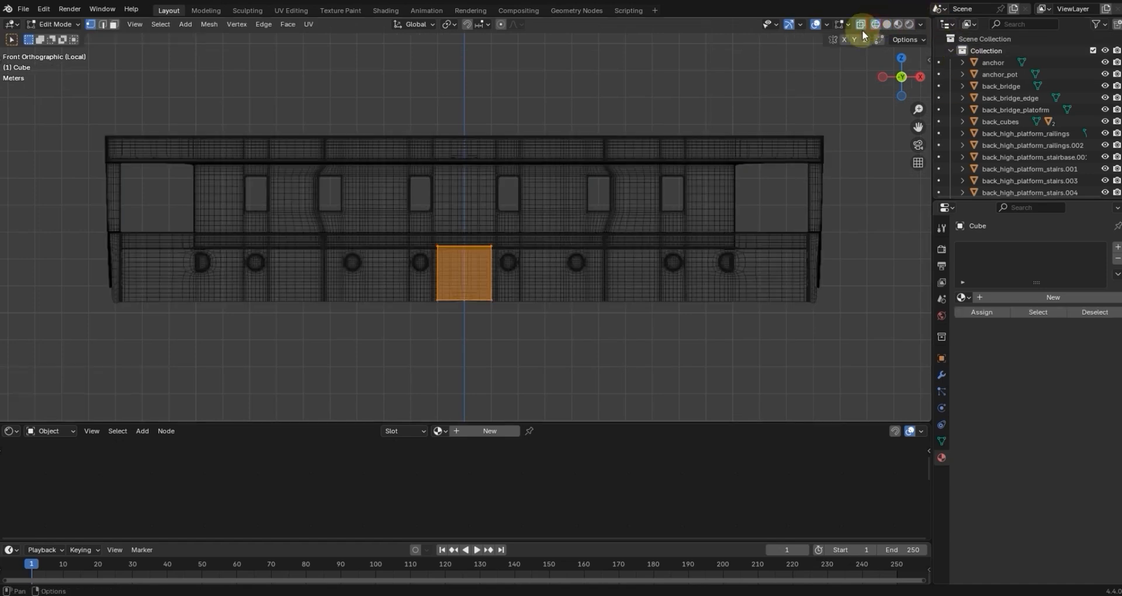
pyautogui.hotkey('ctrl', 'r')
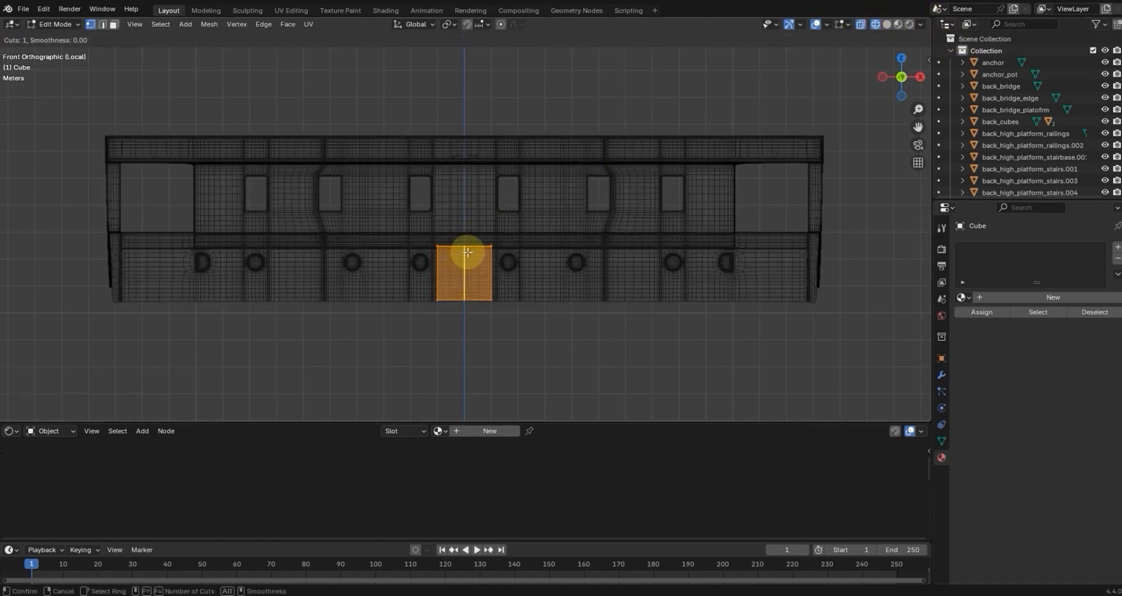
pyautogui.click(467, 252)
pyautogui.rightClick(467, 252)
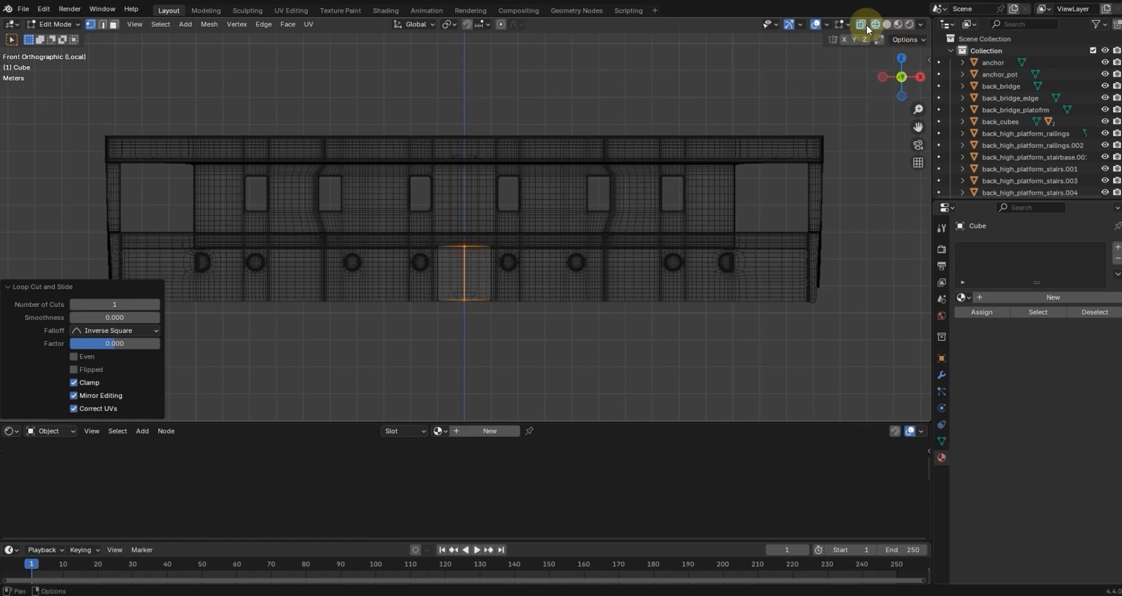
# Step: Move the cube's +X end face about 12.1 m along X toward the end of the porthole wall
pyautogui.moveTo(768, 115); pyautogui.dragTo(741, 177, button='middle')
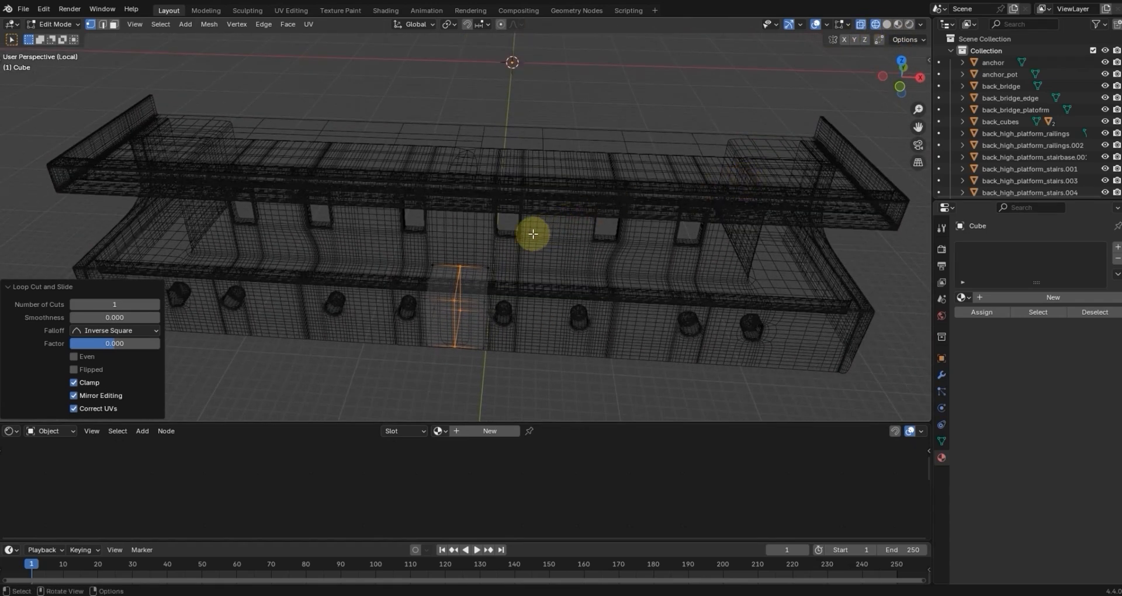
pyautogui.hotkey('ctrl', 'z')
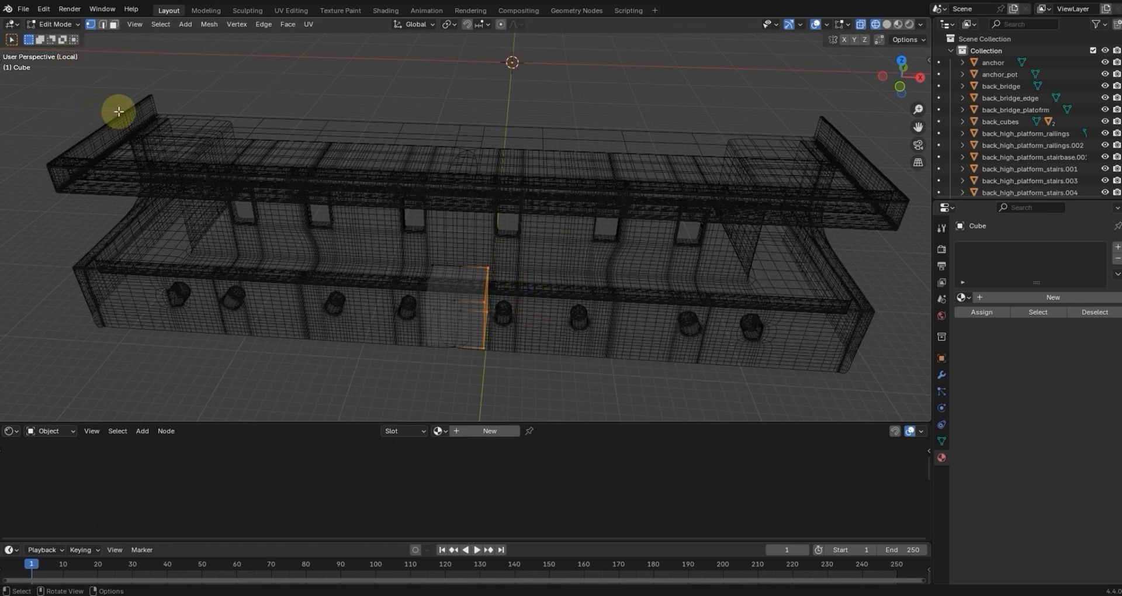
pyautogui.press('t')
pyautogui.click(14, 105)
pyautogui.moveTo(542, 312); pyautogui.dragTo(877, 331)
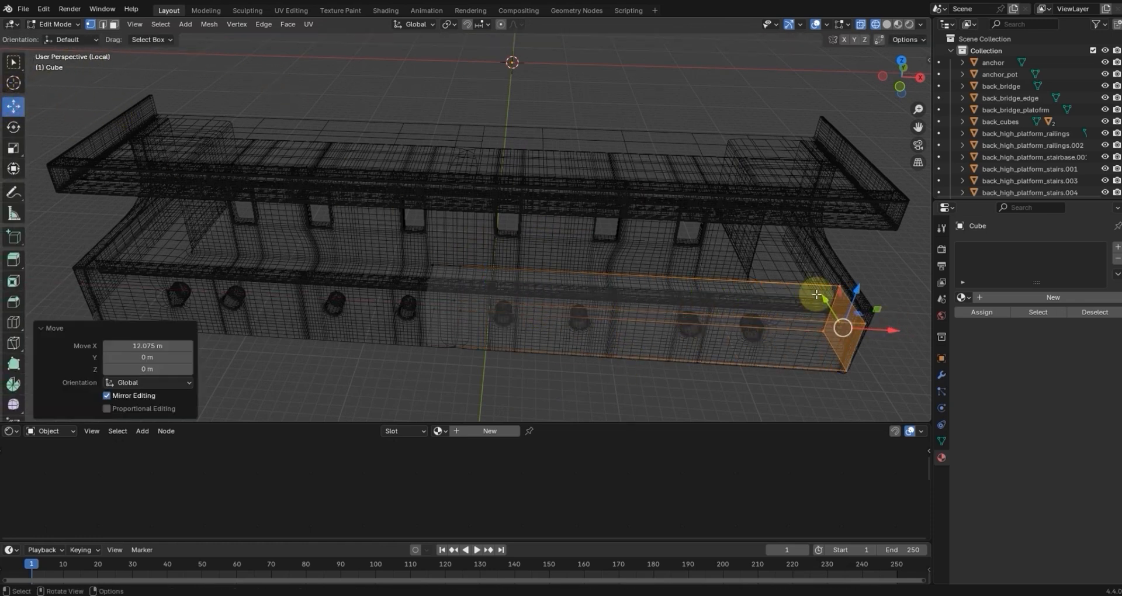
# Step: From the top view, extend the cube's +X end face slightly further along X past the wall's outer edge
pyautogui.keyDown('shift'); pyautogui.moveTo(806, 272); pyautogui.dragTo(453, 223, button='middle'); pyautogui.keyUp('shift')
pyautogui.scroll(4, 536, 255)
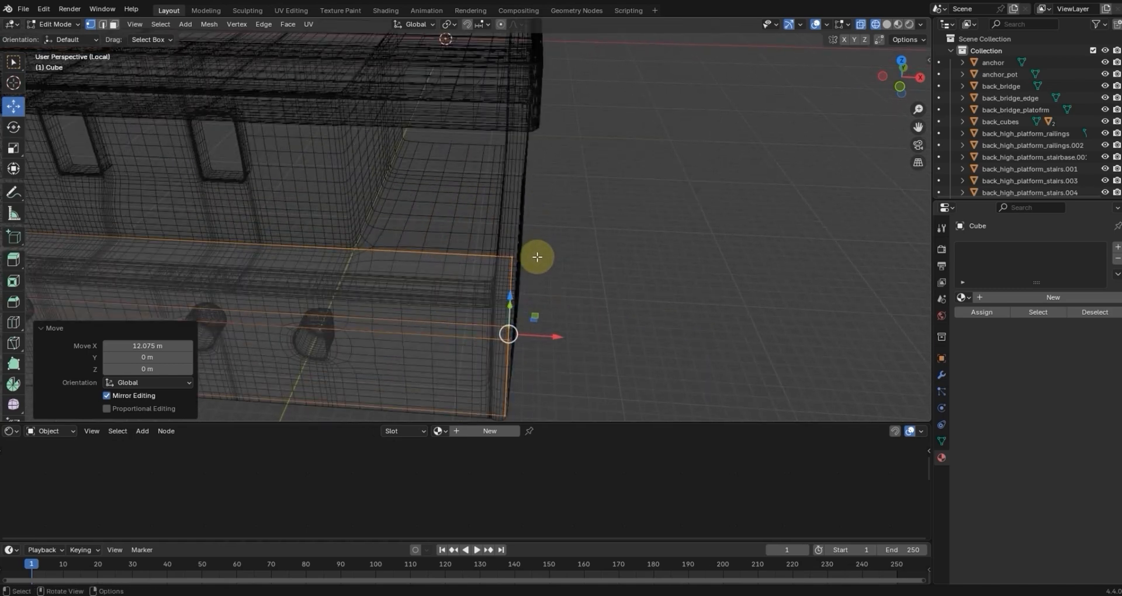
pyautogui.moveTo(580, 326); pyautogui.dragTo(531, 228, button='middle')
pyautogui.press('KP_7')
pyautogui.scroll(-2, 616, 281)
pyautogui.scroll(2, 540, 301)
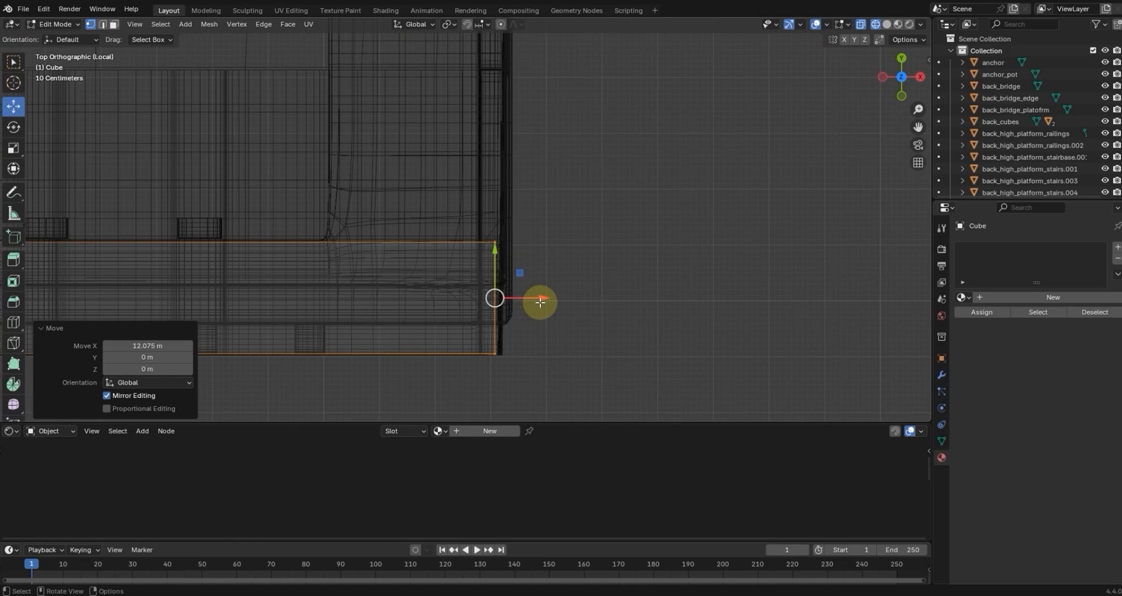
pyautogui.moveTo(545, 299); pyautogui.dragTo(564, 300)
# Step: Delete the vertices at the cube's -X end, keeping only the half on the +X side, and return to Object Mode
pyautogui.moveTo(573, 303); pyautogui.dragTo(572, 201, button='middle')
pyautogui.moveTo(494, 241); pyautogui.dragTo(305, 233, button='middle')
pyautogui.moveTo(277, 207); pyautogui.dragTo(312, 283)
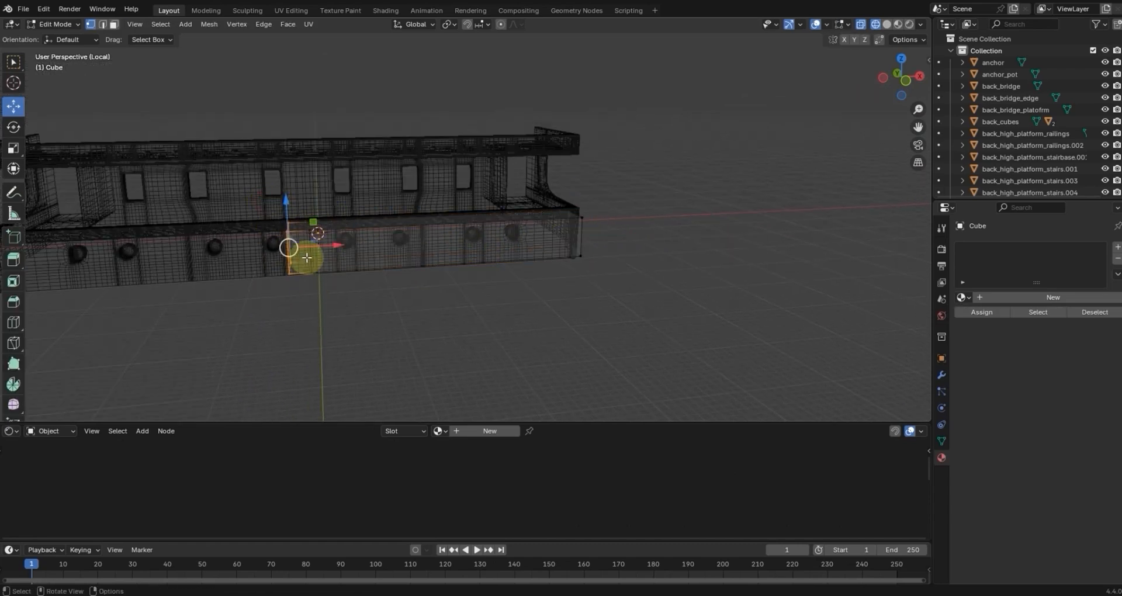
pyautogui.press('x')
pyautogui.click(272, 178)
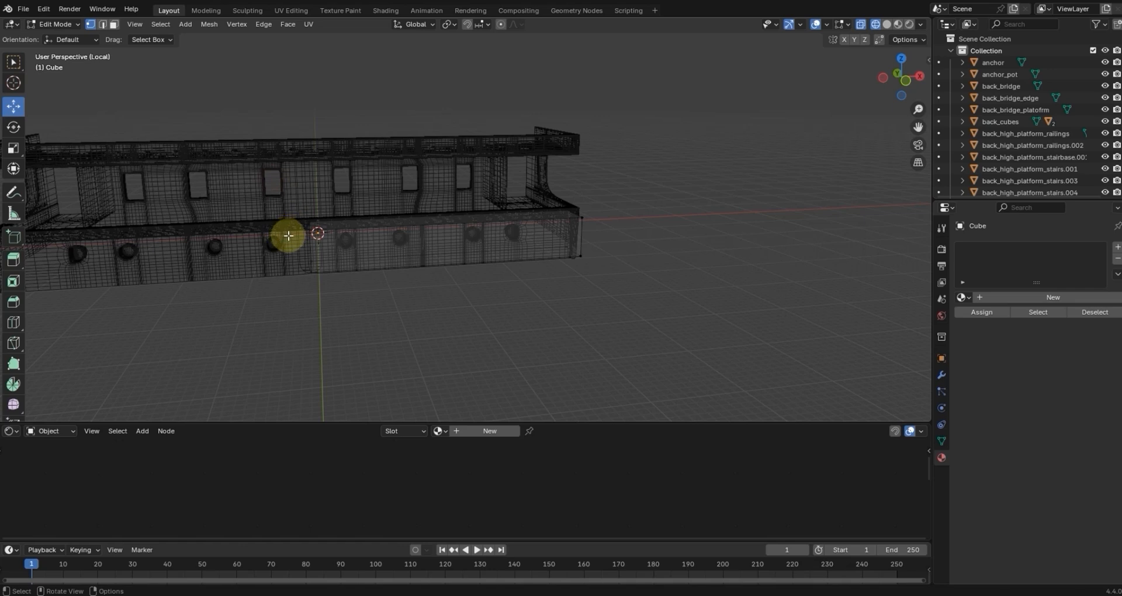
pyautogui.press('KP_1')
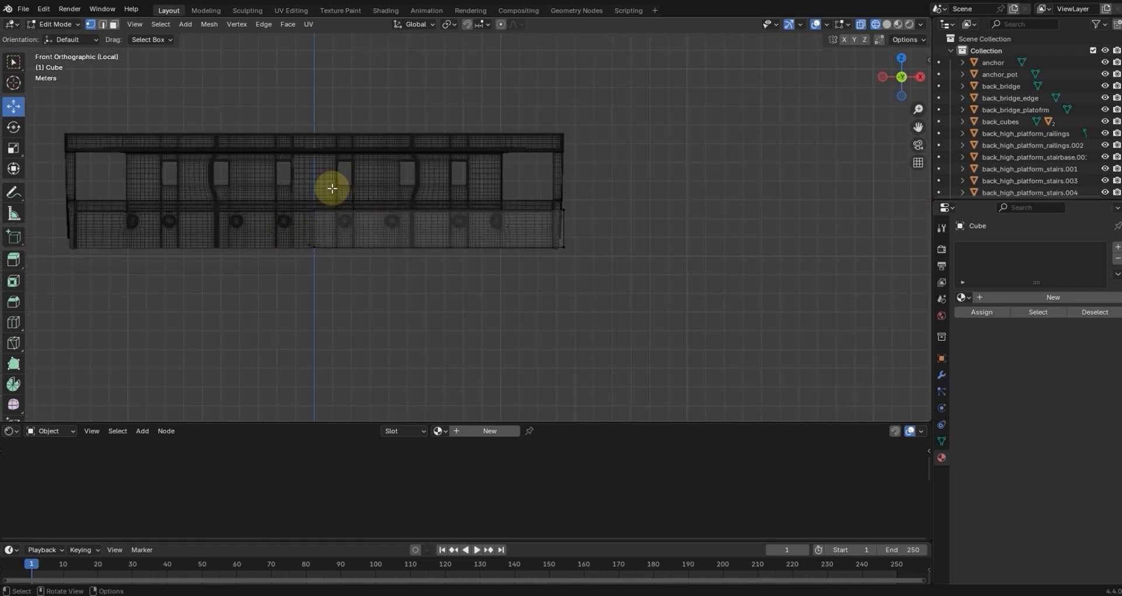
pyautogui.keyDown('shift'); pyautogui.moveTo(332, 199); pyautogui.dragTo(403, 305, button='middle'); pyautogui.keyUp('shift')
pyautogui.press('Tab')
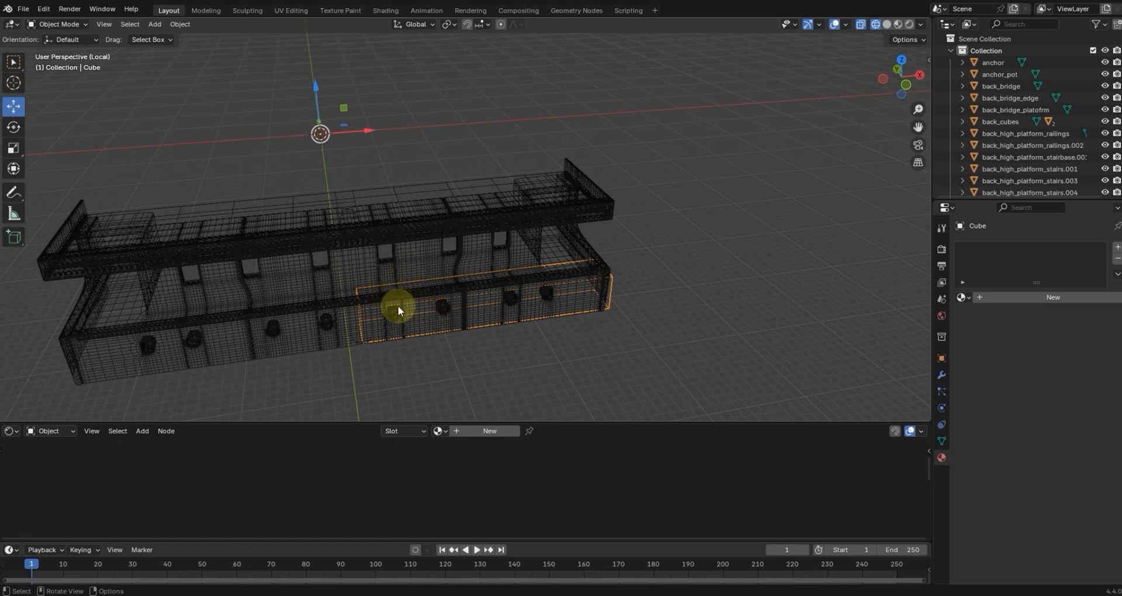
# Step: Add a Mirror modifier on the X axis to the half cube
pyautogui.click(942, 376)
pyautogui.click(1054, 248)
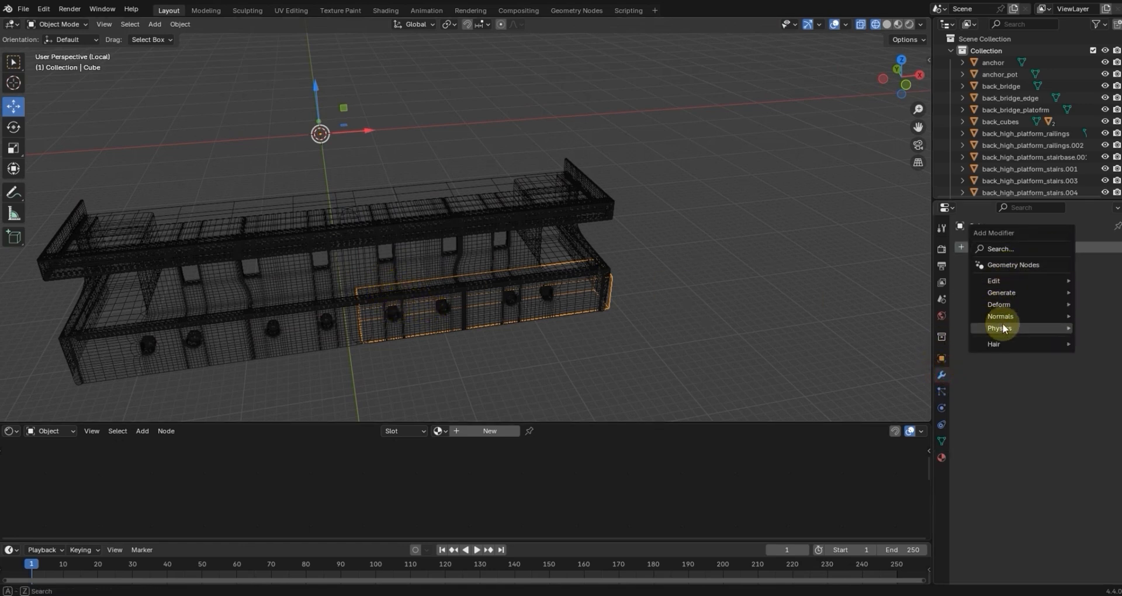
pyautogui.moveTo(1016, 306)
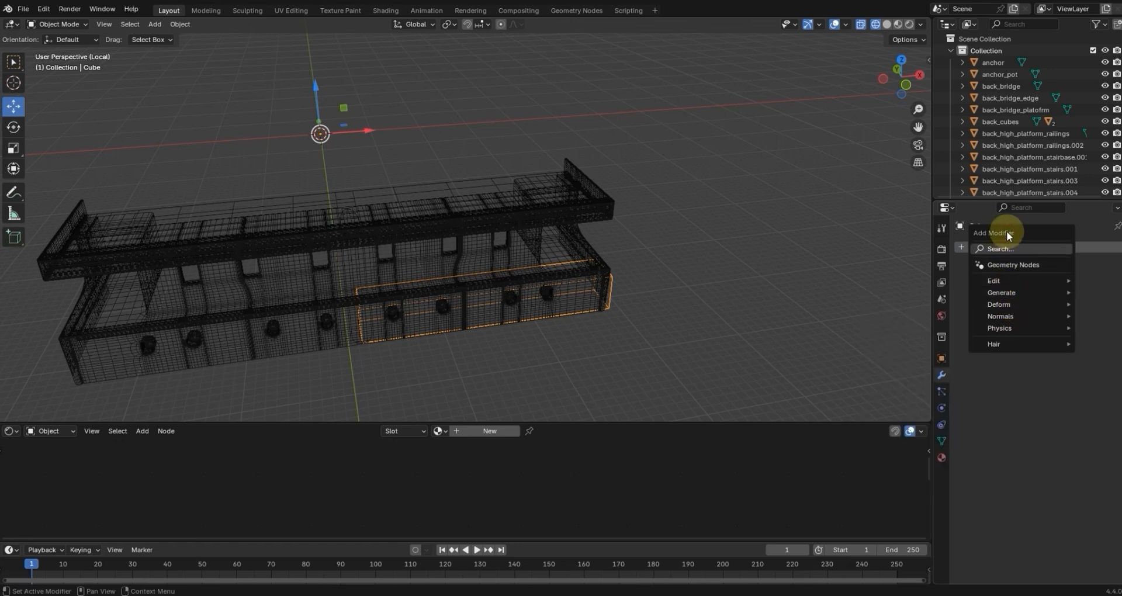
pyautogui.write('mi')
pyautogui.press('Return')
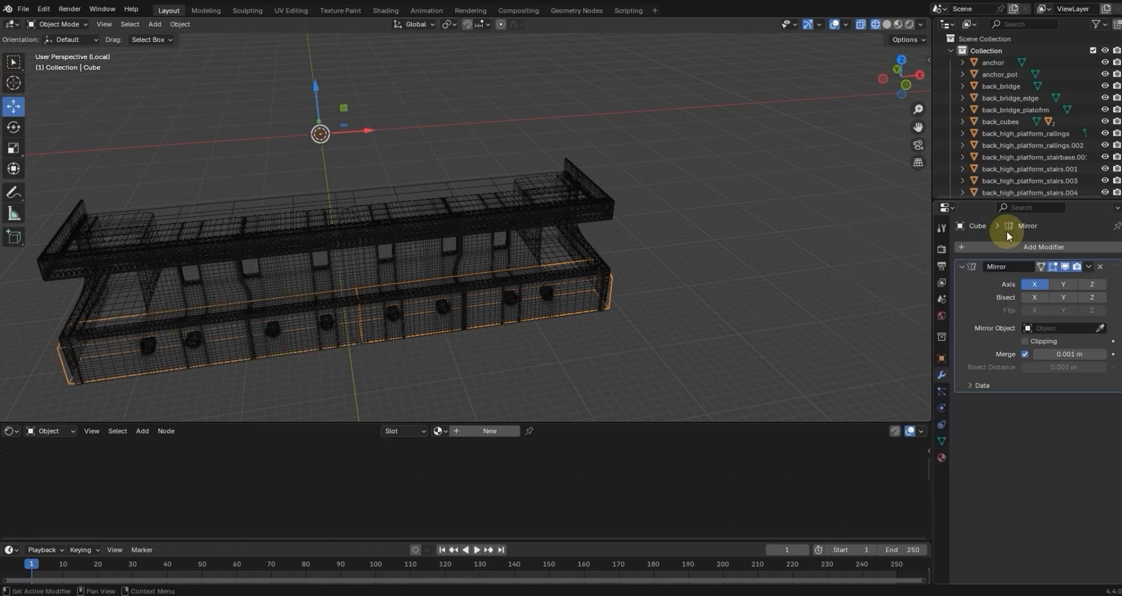
# Step: In face select mode, raise the half cube's top face about 0.45 m along Z to the top of the porthole wall
pyautogui.moveTo(596, 200); pyautogui.dragTo(524, 246, button='middle')
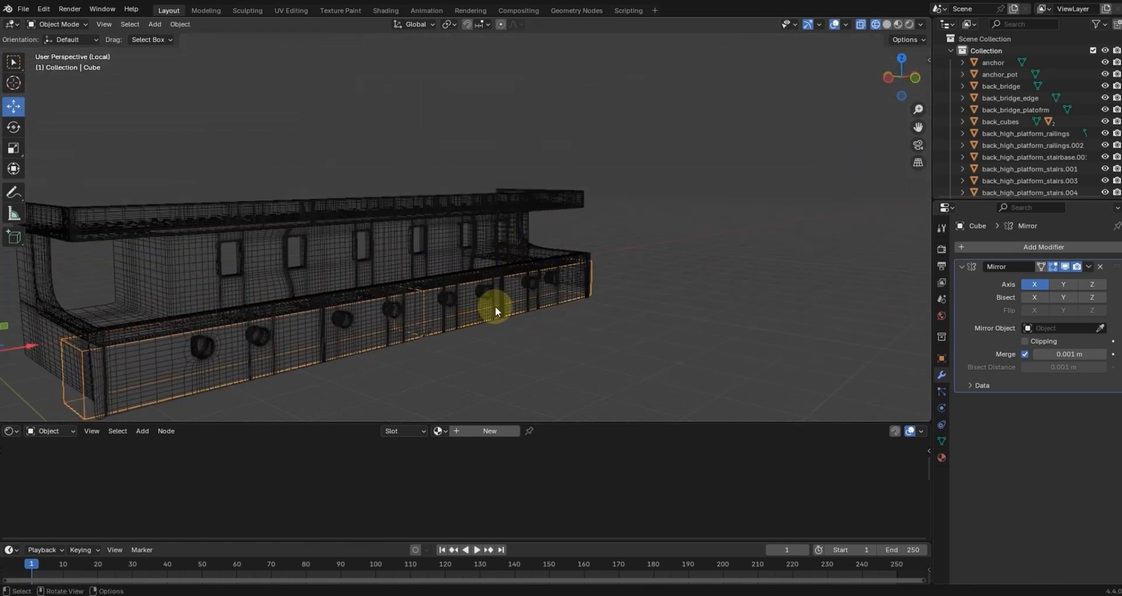
pyautogui.moveTo(534, 297); pyautogui.dragTo(365, 302, button='middle')
pyautogui.press('Tab')
pyautogui.scroll(1, 409, 281)
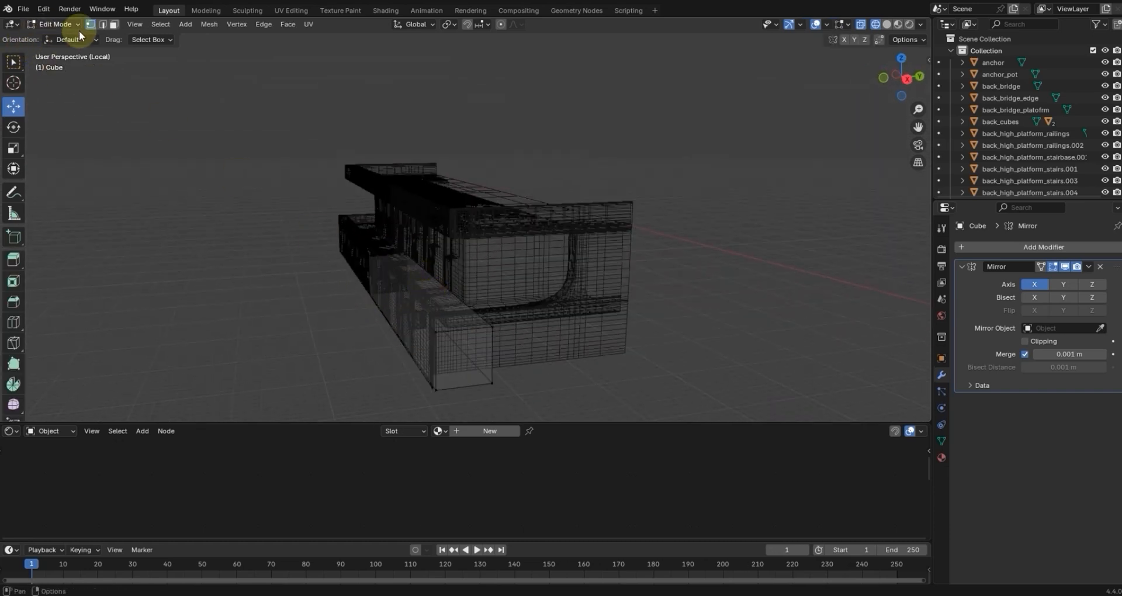
pyautogui.click(115, 25)
pyautogui.click(439, 304)
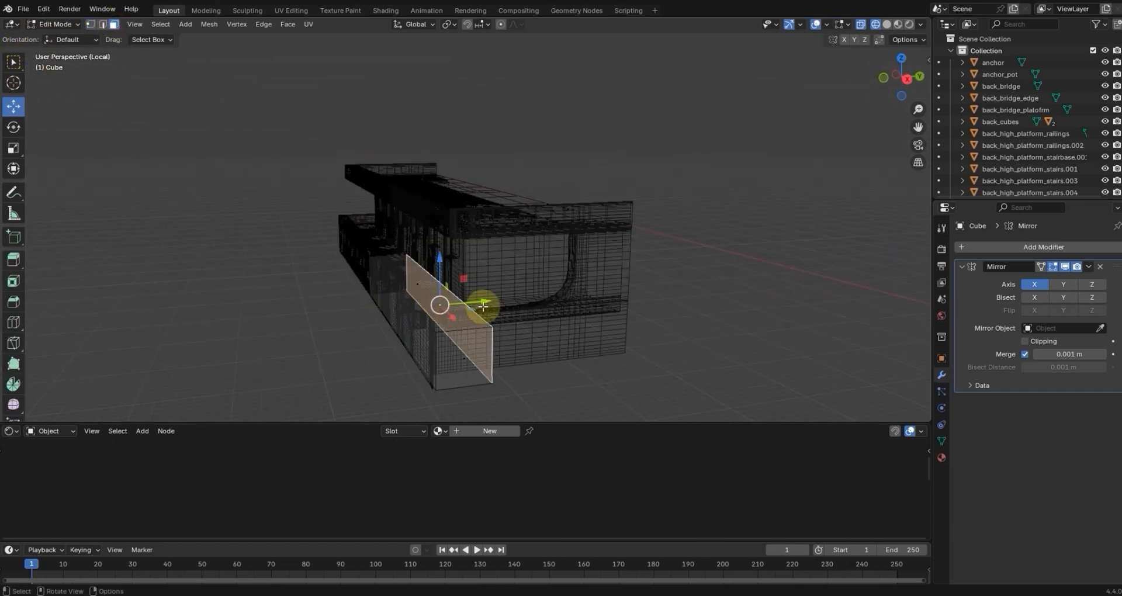
pyautogui.click(421, 284)
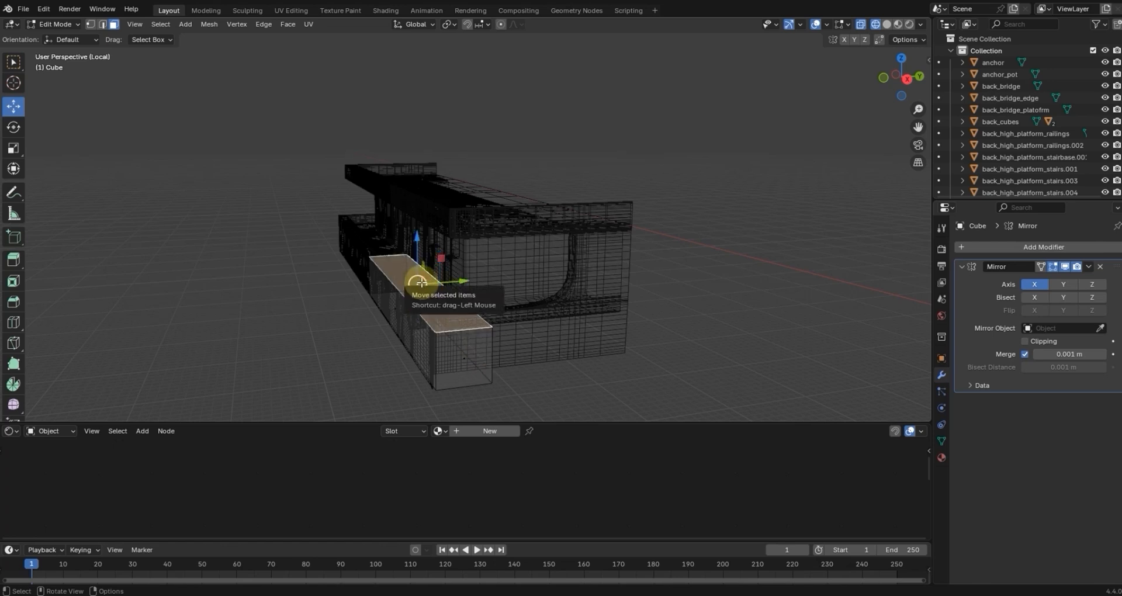
pyautogui.press('KP_1')
pyautogui.moveTo(478, 229); pyautogui.dragTo(480, 218)
pyautogui.scroll(5, 484, 230)
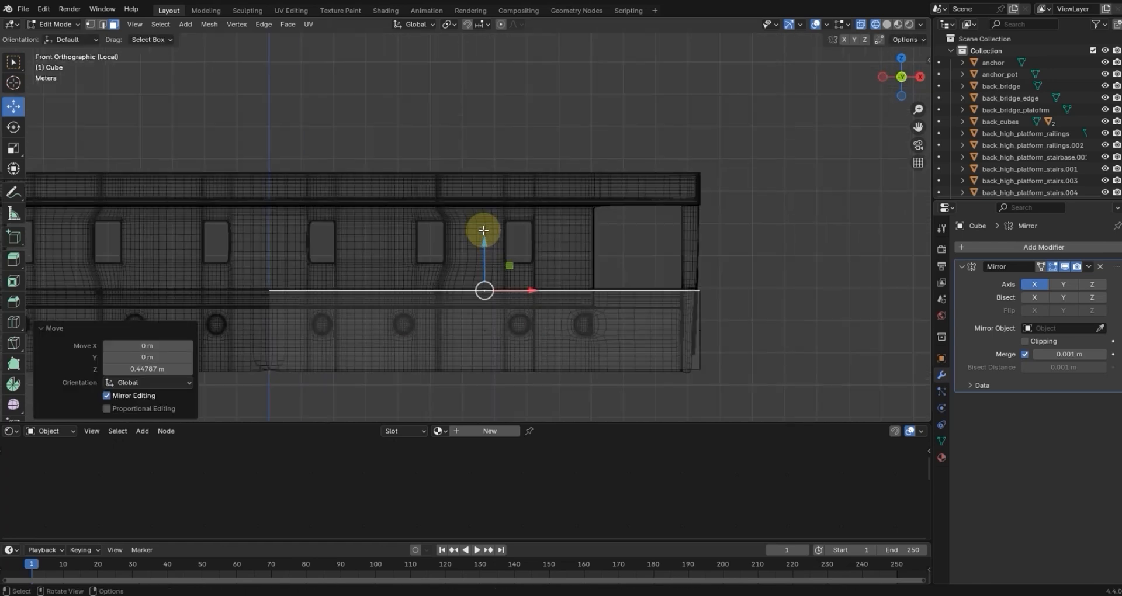
pyautogui.press('KP_3')
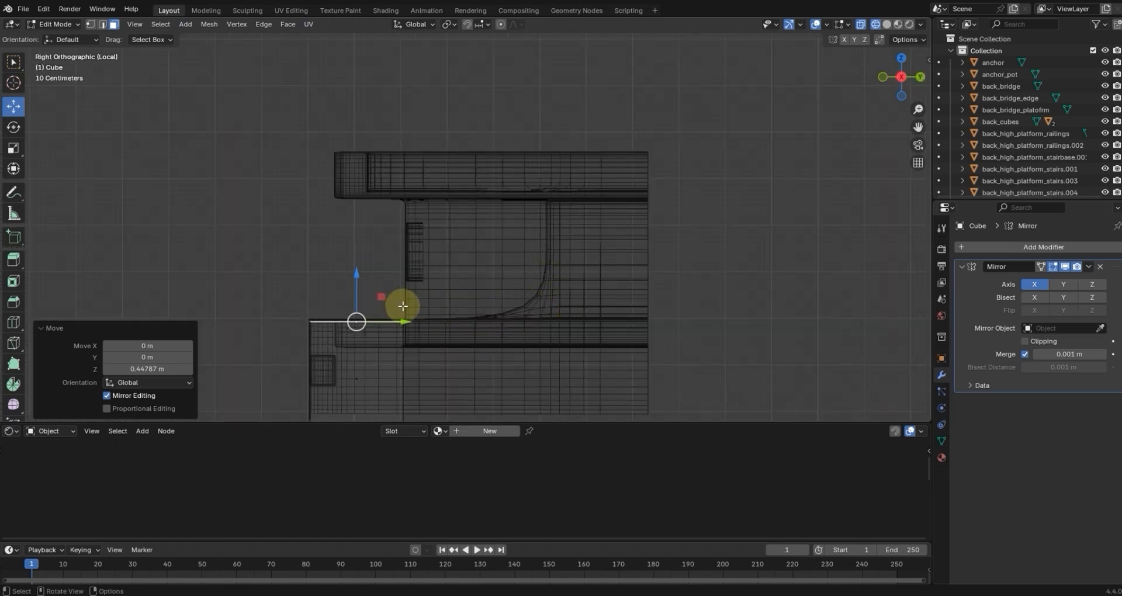
pyautogui.scroll(-1, 403, 306)
pyautogui.moveTo(406, 275); pyautogui.dragTo(449, 413)
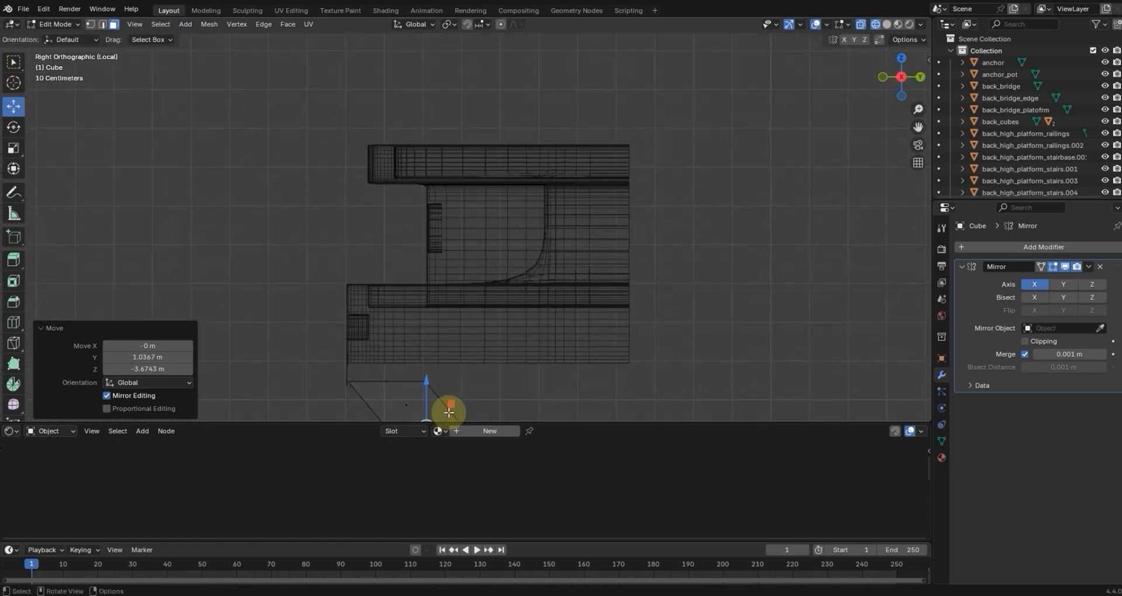
pyautogui.hotkey('ctrl', 'z')
pyautogui.hotkey('ctrl', 'z')
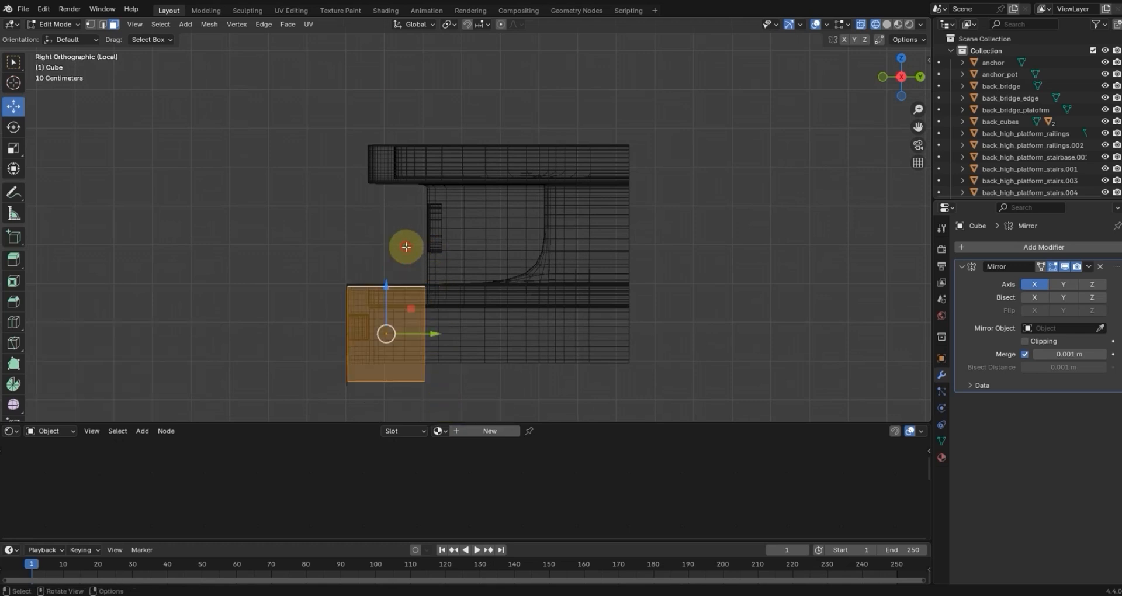
# Step: Select the vertices on the cube's +Y side and move them about -1.42 m along Y to thin the box to the wall's thickness
pyautogui.click(379, 226)
pyautogui.moveTo(409, 230); pyautogui.dragTo(503, 409)
pyautogui.click(92, 24)
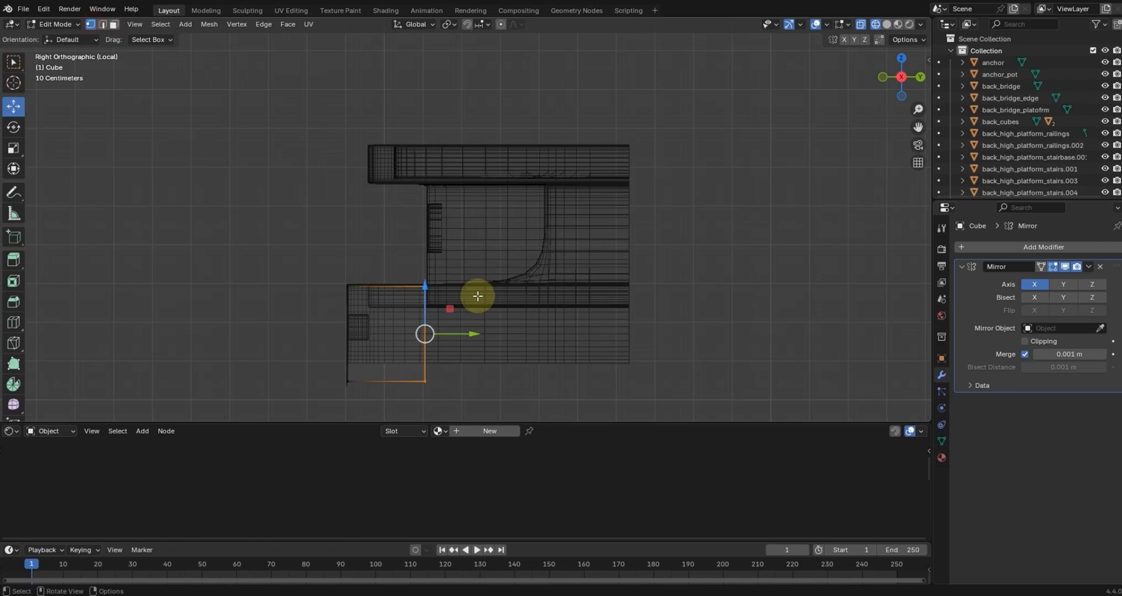
pyautogui.moveTo(466, 331); pyautogui.dragTo(411, 334)
pyautogui.moveTo(421, 271)
pyautogui.mouseDown(button='middle')
pyautogui.moveTo(451, 325)
pyautogui.moveTo(471, 334)
pyautogui.moveTo(429, 283)
pyautogui.mouseUp(button='middle')
pyautogui.click(888, 25)
pyautogui.moveTo(529, 242); pyautogui.dragTo(526, 224, button='middle')
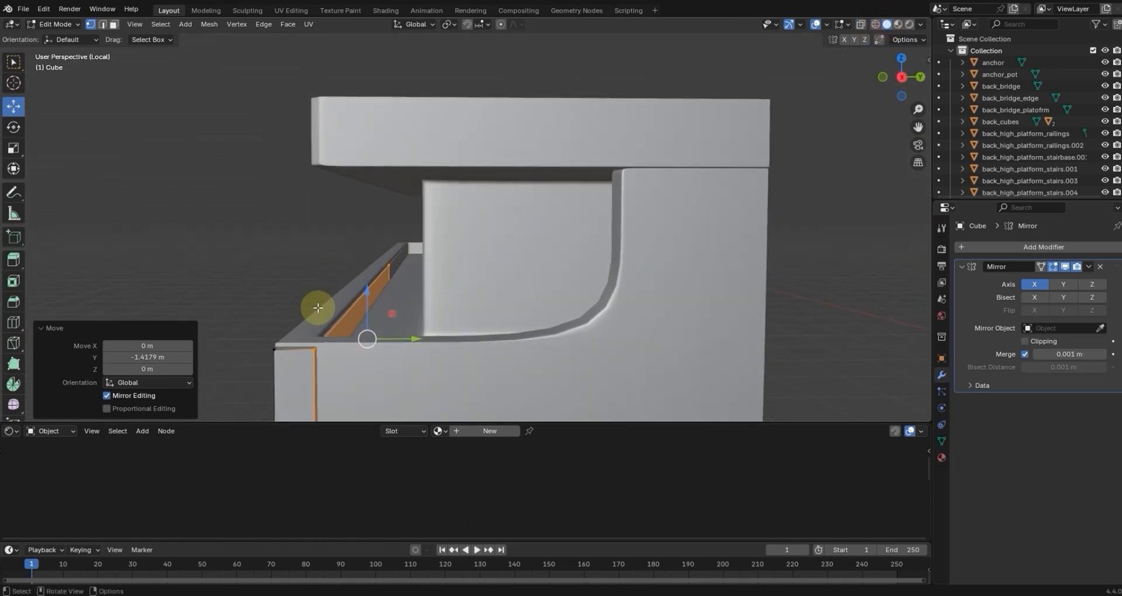
pyautogui.click(375, 284)
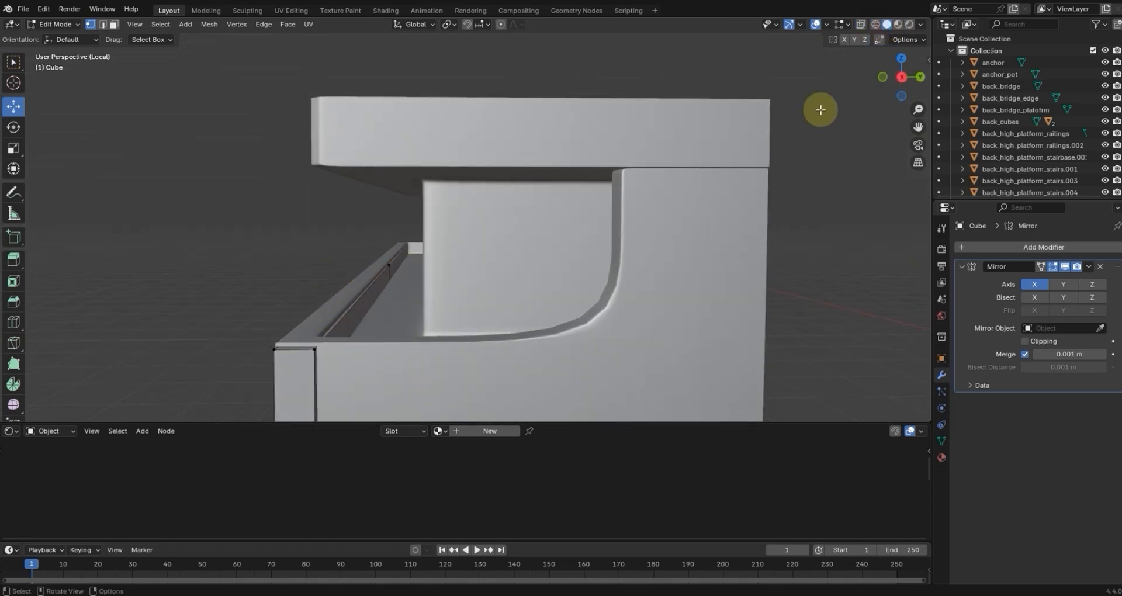
# Step: Back in wireframe shading, raise the thinned box's top face about 0.087 m along Z
pyautogui.click(876, 25)
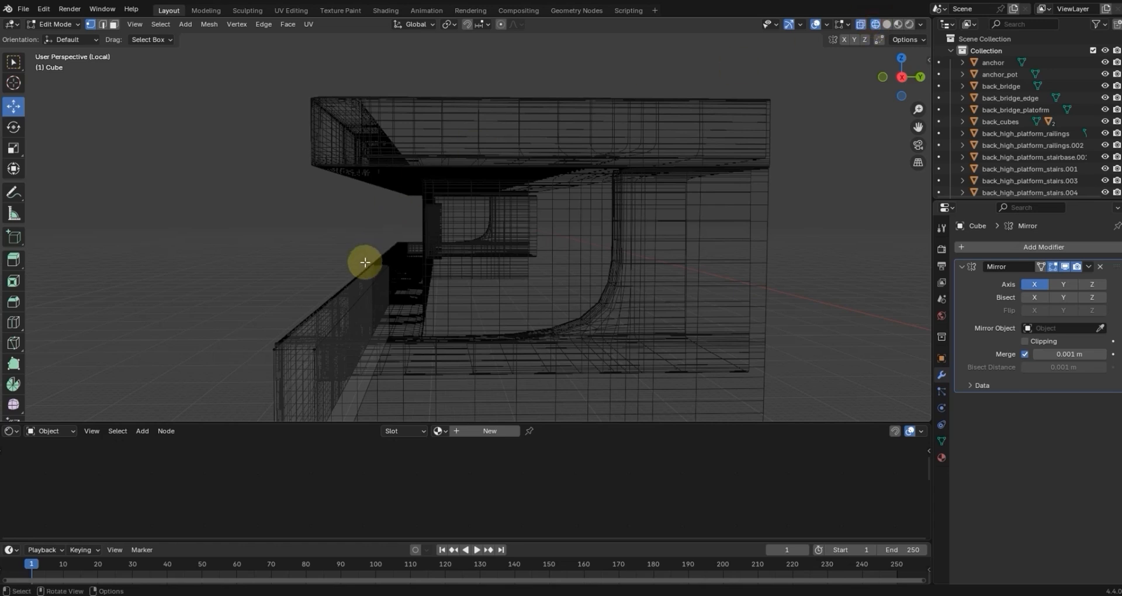
pyautogui.click(115, 24)
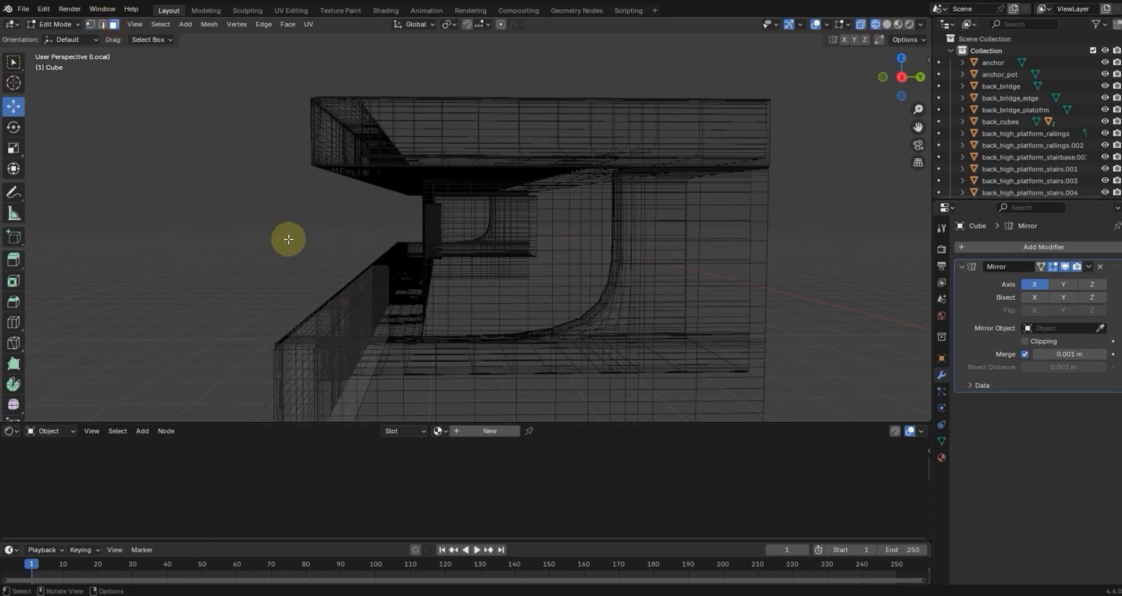
pyautogui.click(358, 289)
pyautogui.moveTo(358, 243); pyautogui.dragTo(359, 235)
# Step: From the right view, lower the box's top face about 0.015 m to align it with the wall's upper edge
pyautogui.press('KP_3')
pyautogui.scroll(2, 413, 258)
pyautogui.scroll(-4, 398, 269)
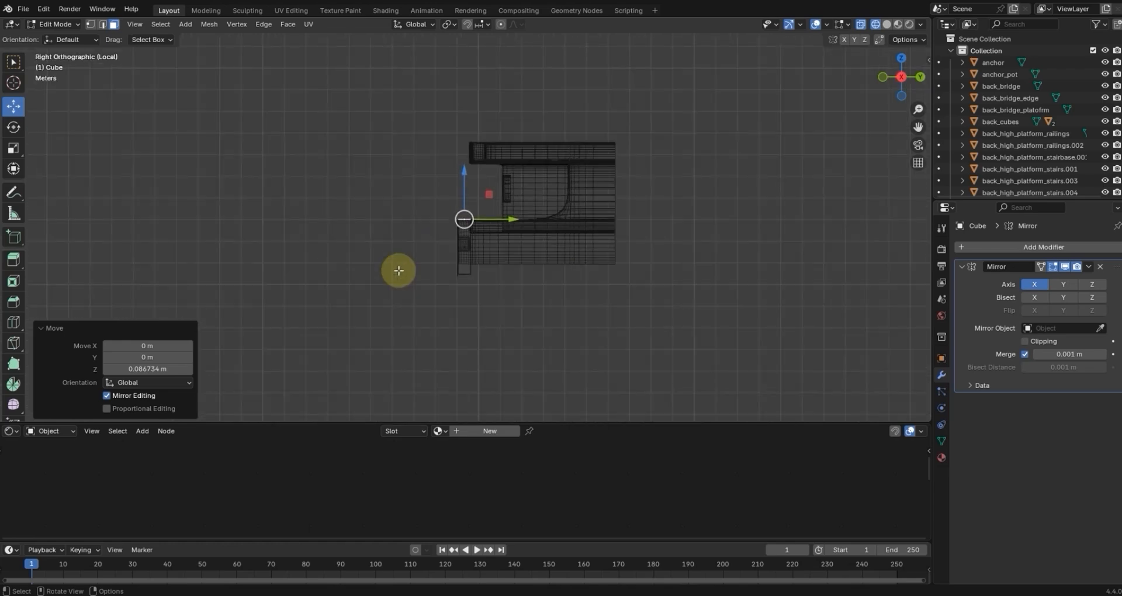
pyautogui.scroll(9, 464, 220)
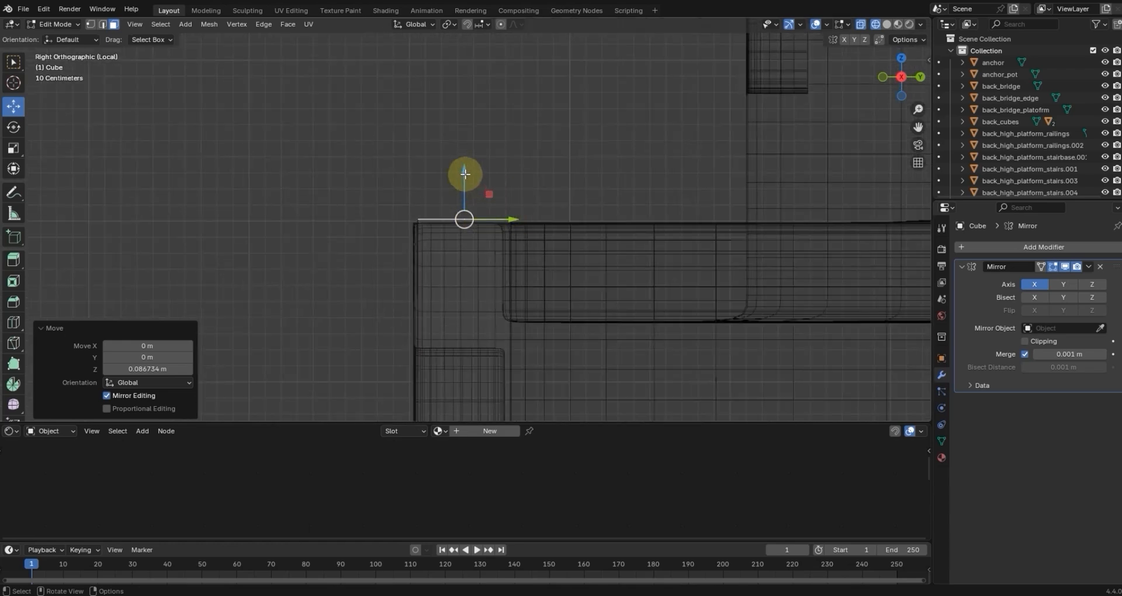
pyautogui.moveTo(465, 175); pyautogui.dragTo(465, 179)
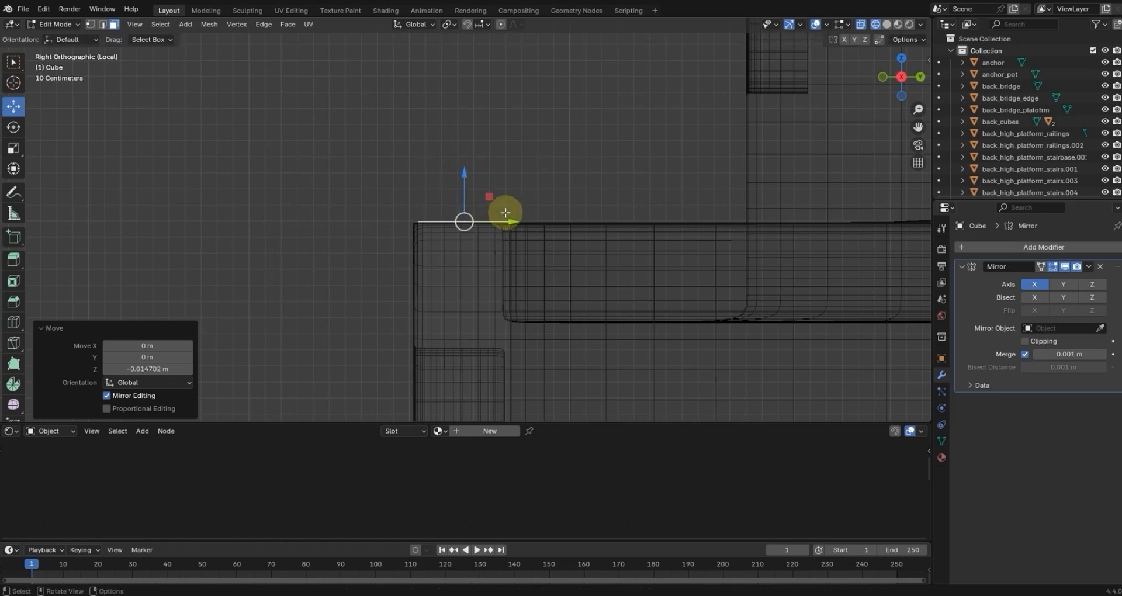
# Step: From the front view, select the box's +X end face and move it about -0.076 m along X
pyautogui.press('KP_1')
pyautogui.scroll(-4, 677, 236)
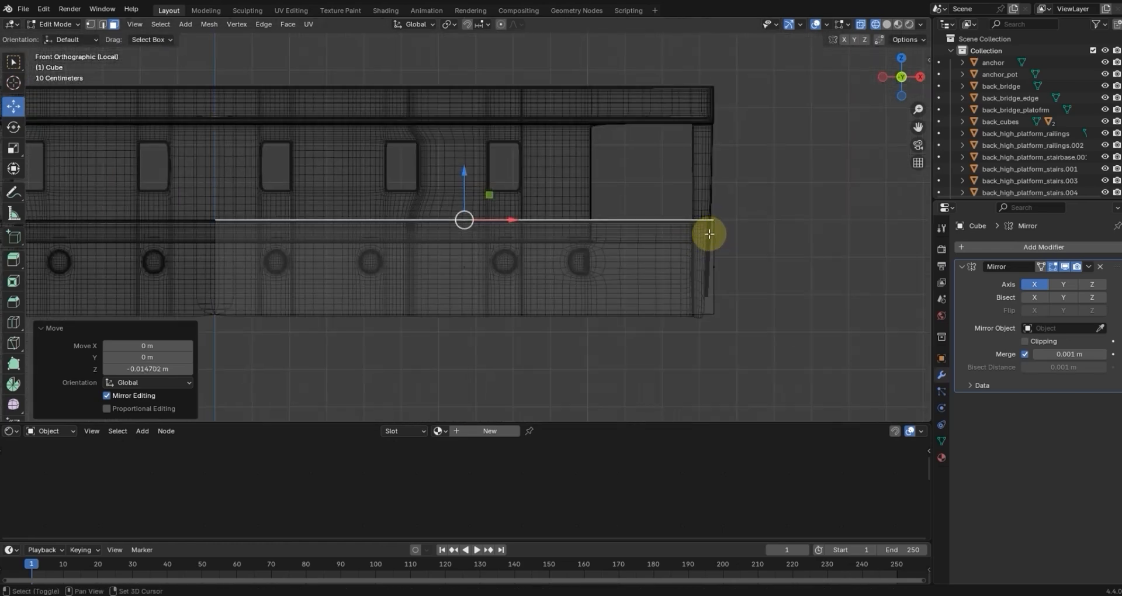
pyautogui.keyDown('shift'); pyautogui.moveTo(710, 233); pyautogui.dragTo(537, 209, button='middle'); pyautogui.keyUp('shift')
pyautogui.scroll(4, 597, 254)
pyautogui.moveTo(626, 153); pyautogui.dragTo(729, 434)
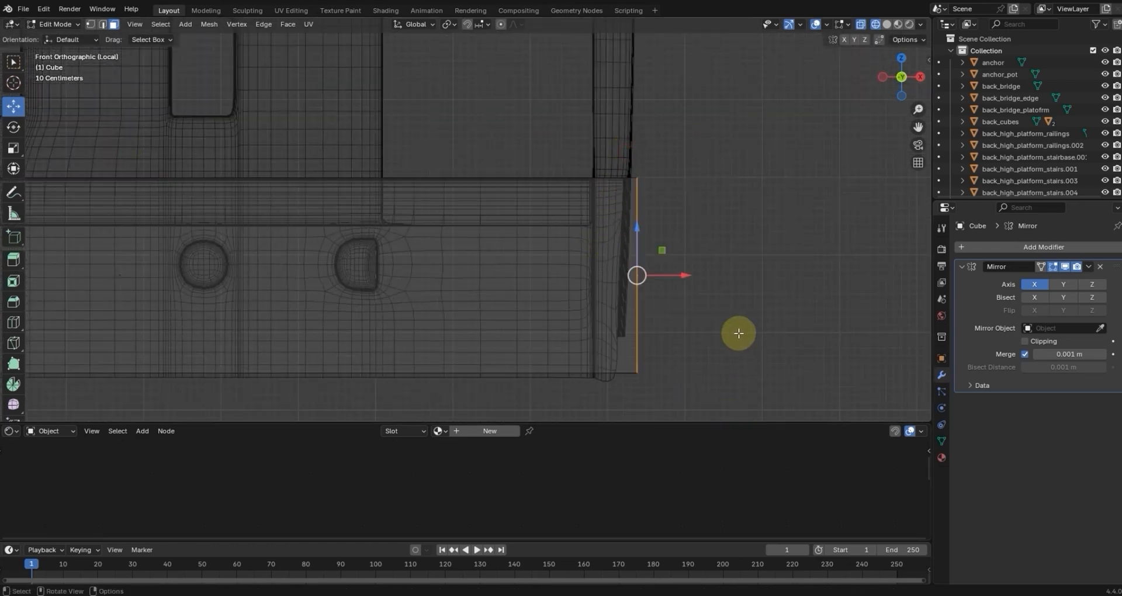
pyautogui.moveTo(683, 277); pyautogui.dragTo(676, 278)
pyautogui.click(675, 279)
# Step: Add one centred horizontal loop cut along the length of the box
pyautogui.moveTo(752, 270); pyautogui.dragTo(612, 271, button='middle')
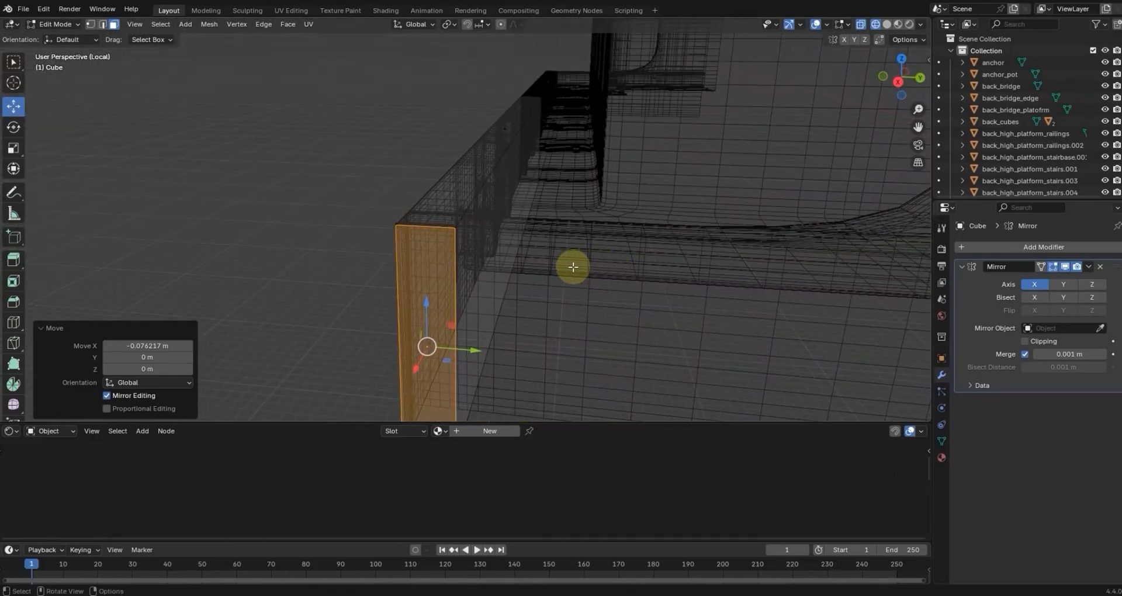
pyautogui.hotkey('ctrl', 'r')
pyautogui.click(454, 298)
pyautogui.rightClick(457, 298)
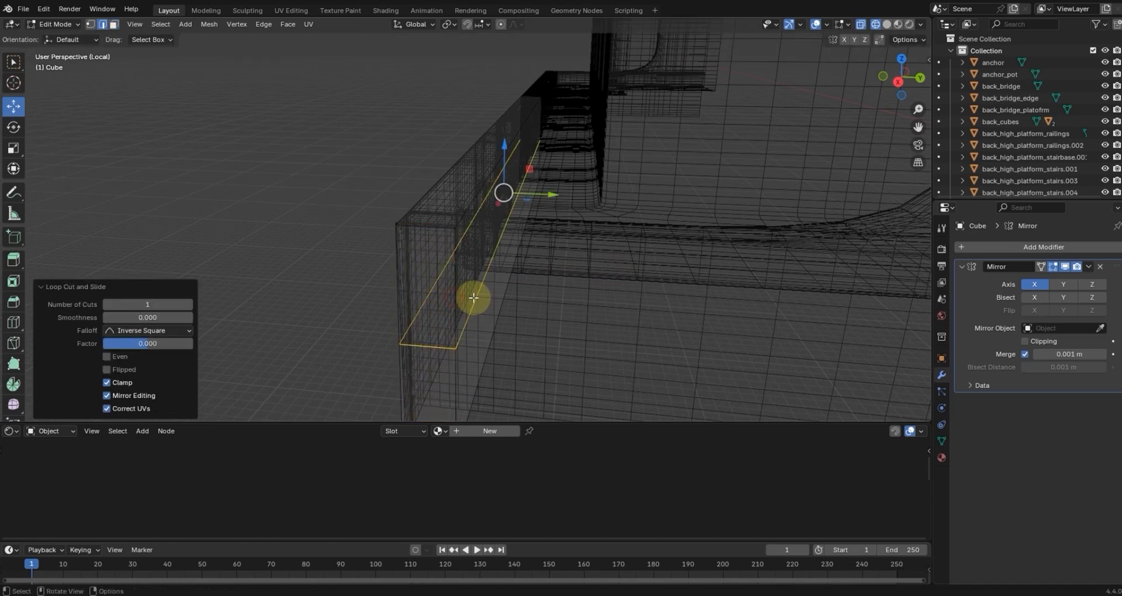
# Step: Raise the horizontal edge loop about 0.59 m along Z, then lower it by about 0.16 m
pyautogui.press('KP_3')
pyautogui.scroll(3, 615, 294)
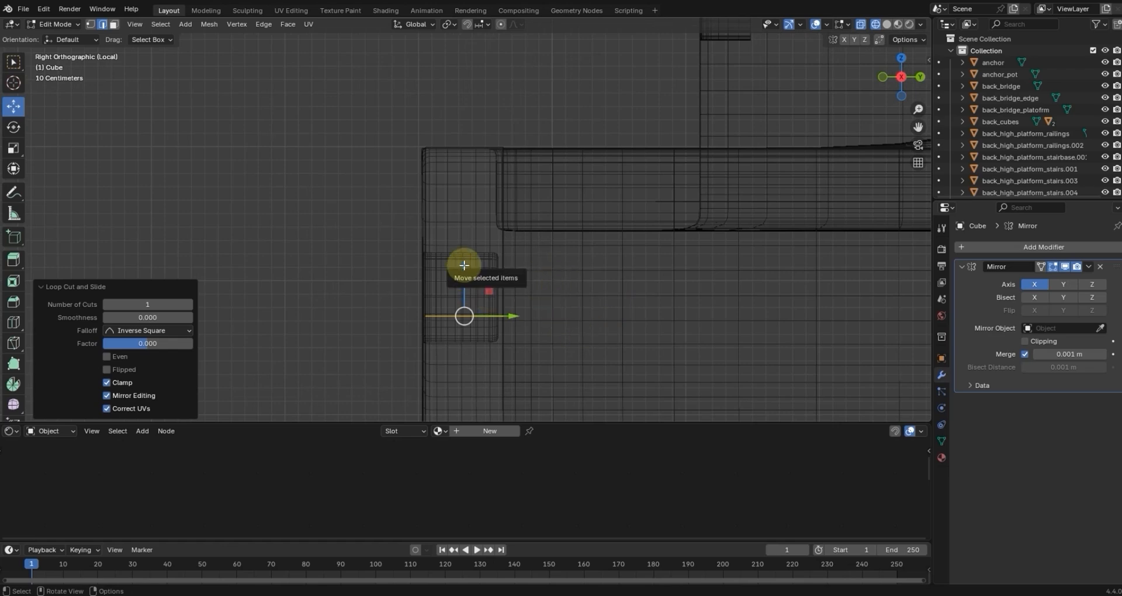
pyautogui.moveTo(464, 265); pyautogui.dragTo(472, 226)
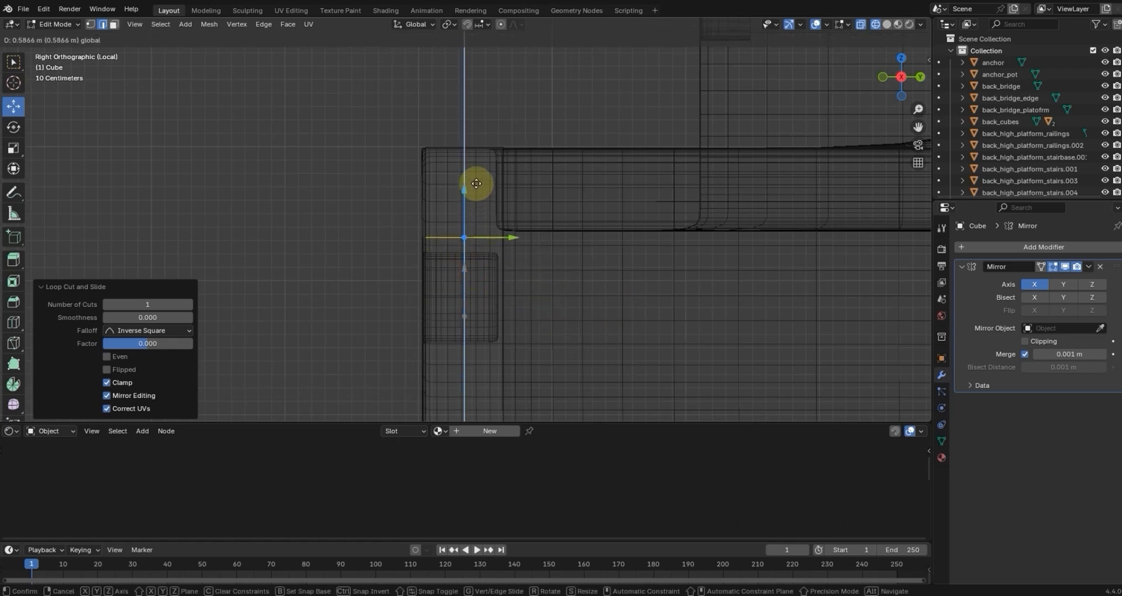
pyautogui.moveTo(476, 183); pyautogui.dragTo(477, 182)
pyautogui.moveTo(577, 196); pyautogui.dragTo(560, 211, button='middle')
pyautogui.moveTo(374, 169); pyautogui.dragTo(377, 181)
# Step: Add a vertical loop cut near the box's +X end with a slide factor of 0.880
pyautogui.moveTo(434, 226); pyautogui.dragTo(534, 356, button='middle')
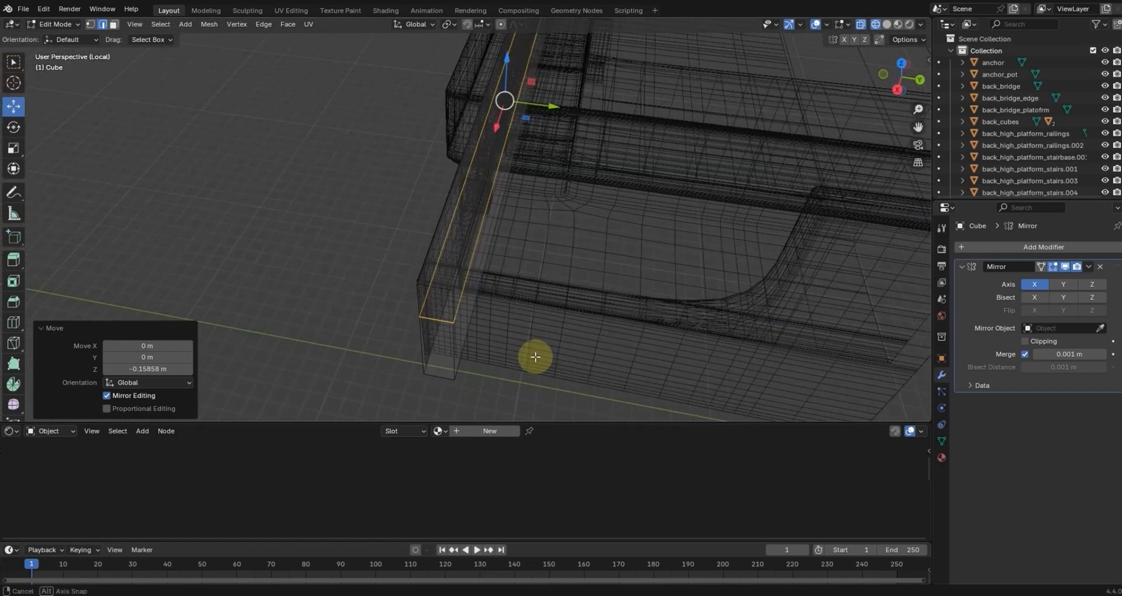
pyautogui.press('g')
pyautogui.press('g')
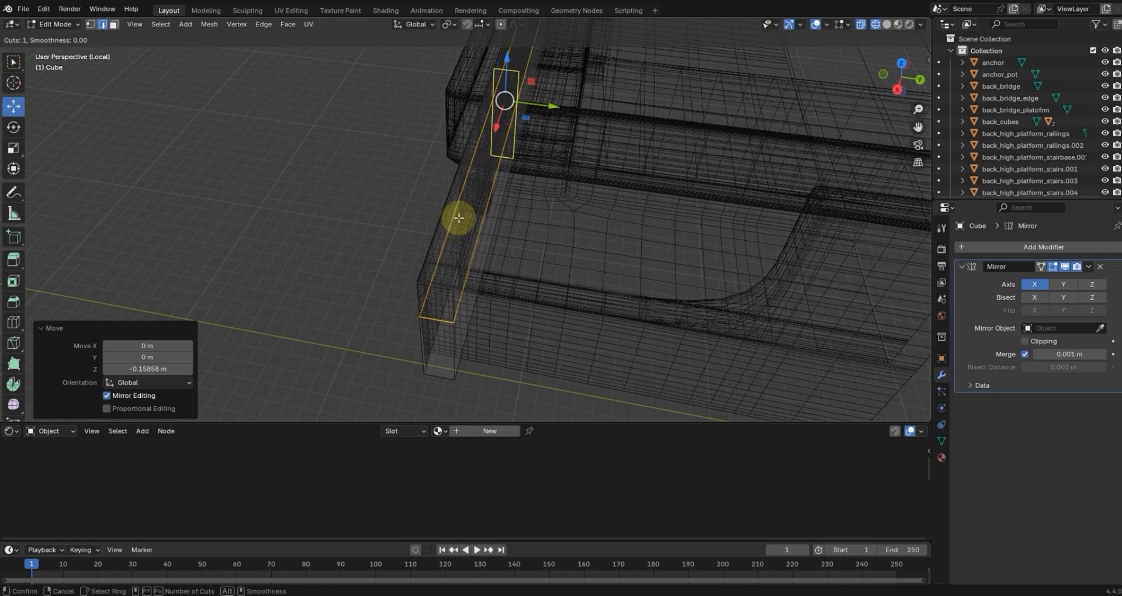
pyautogui.click(411, 354)
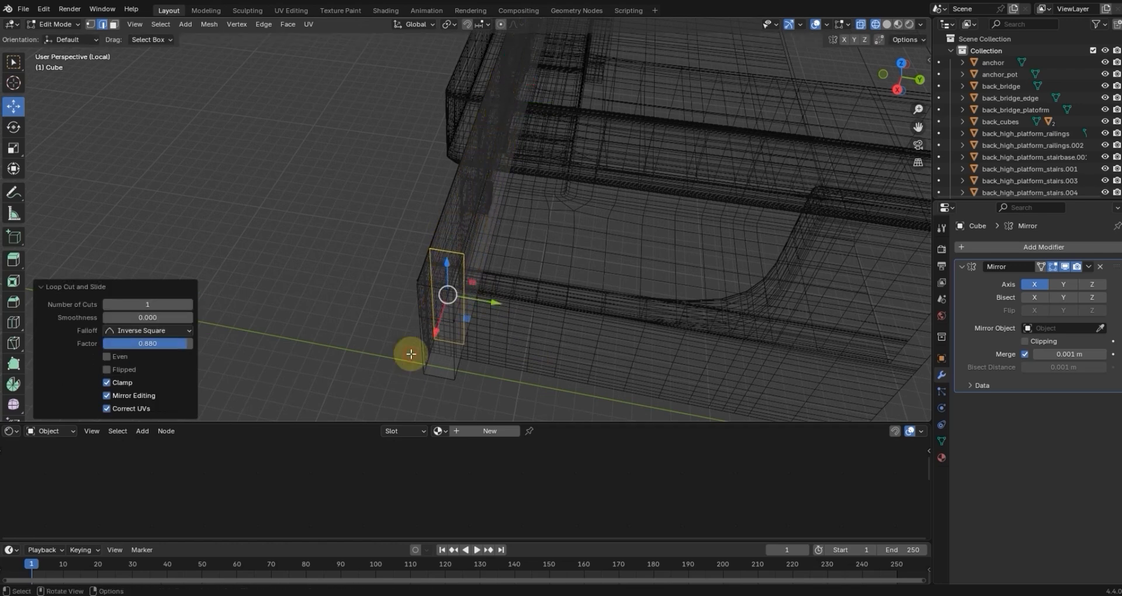
# Step: From the top view, move the vertical edge loop about 0.22 m along X toward the box's +X end
pyautogui.press('KP_7')
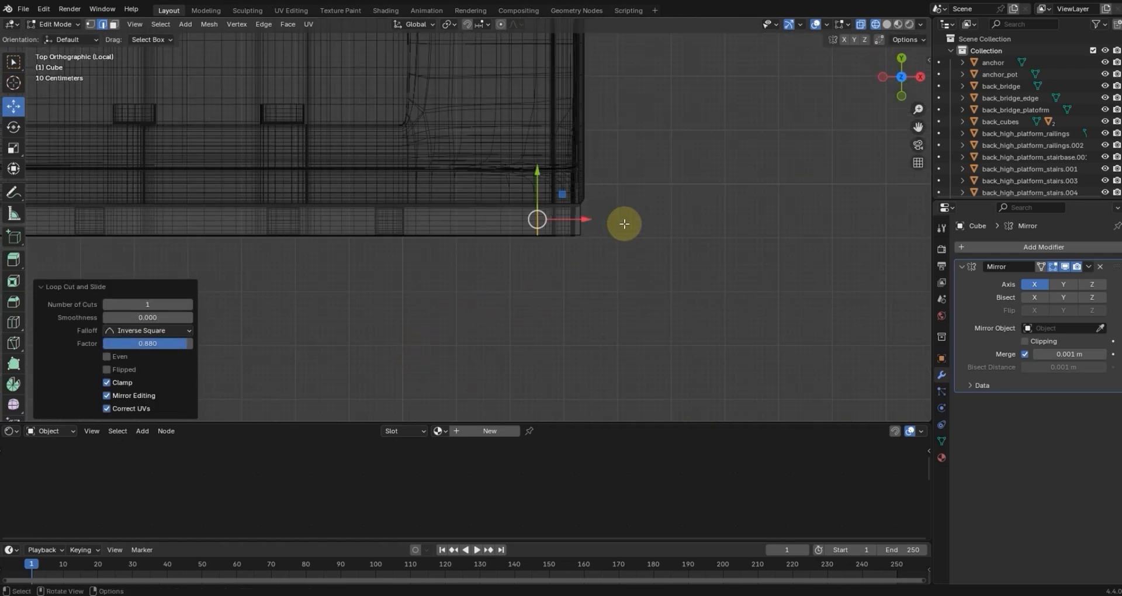
pyautogui.scroll(2, 622, 222)
pyautogui.moveTo(624, 219); pyautogui.dragTo(643, 220)
pyautogui.moveTo(712, 220); pyautogui.dragTo(674, 190, button='middle')
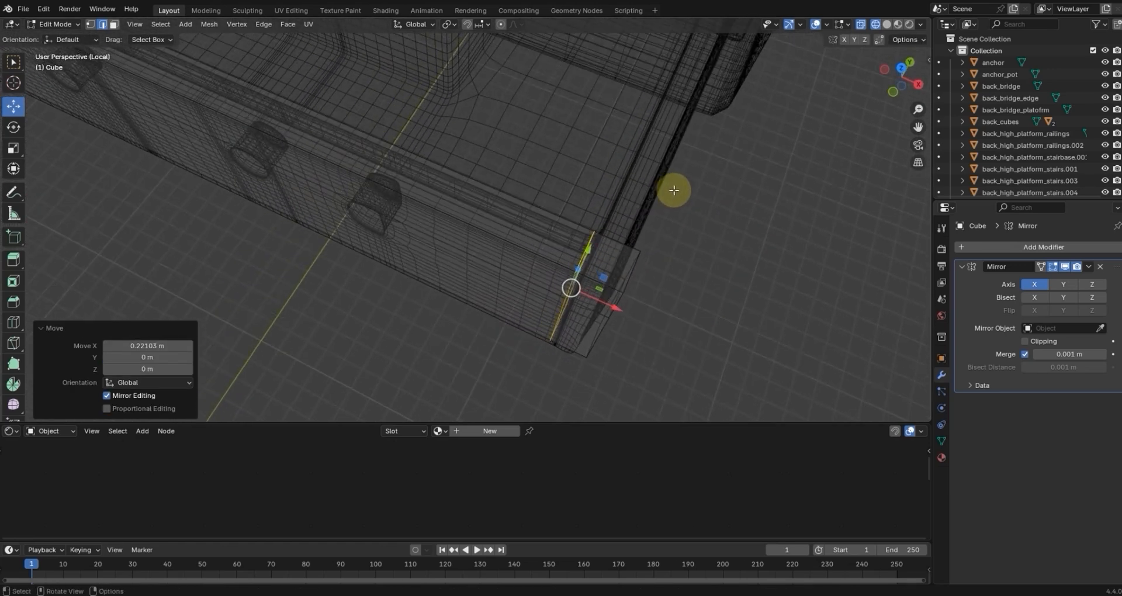
pyautogui.press('KP_7')
pyautogui.scroll(1, 674, 190)
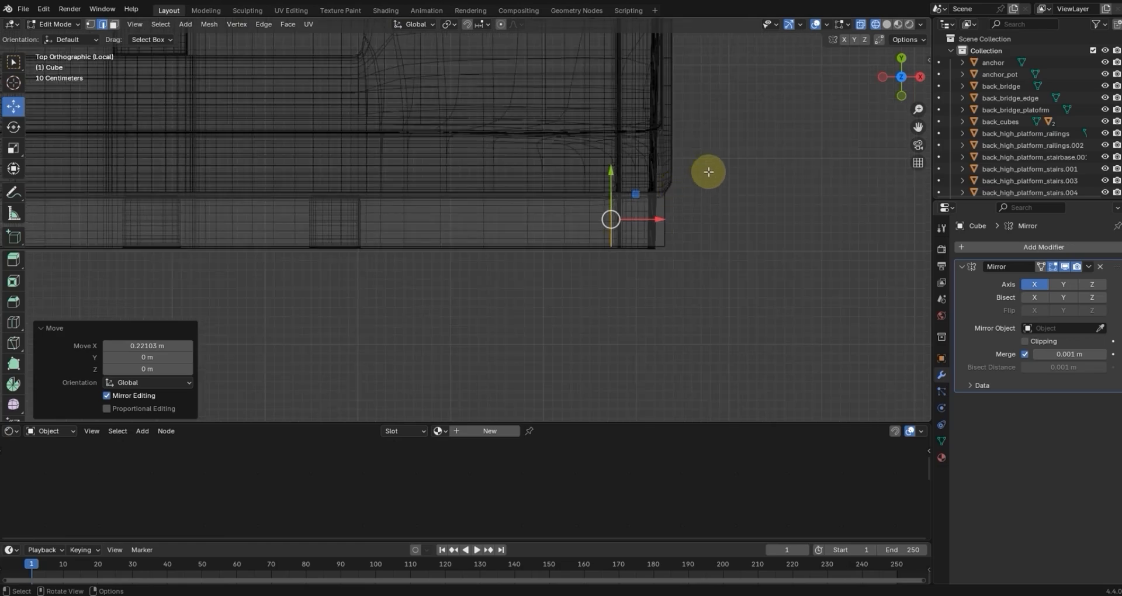
pyautogui.scroll(1, 707, 190)
pyautogui.keyDown('shift'); pyautogui.moveTo(714, 198); pyautogui.dragTo(421, 254, button='middle'); pyautogui.keyUp('shift')
pyautogui.click(410, 255)
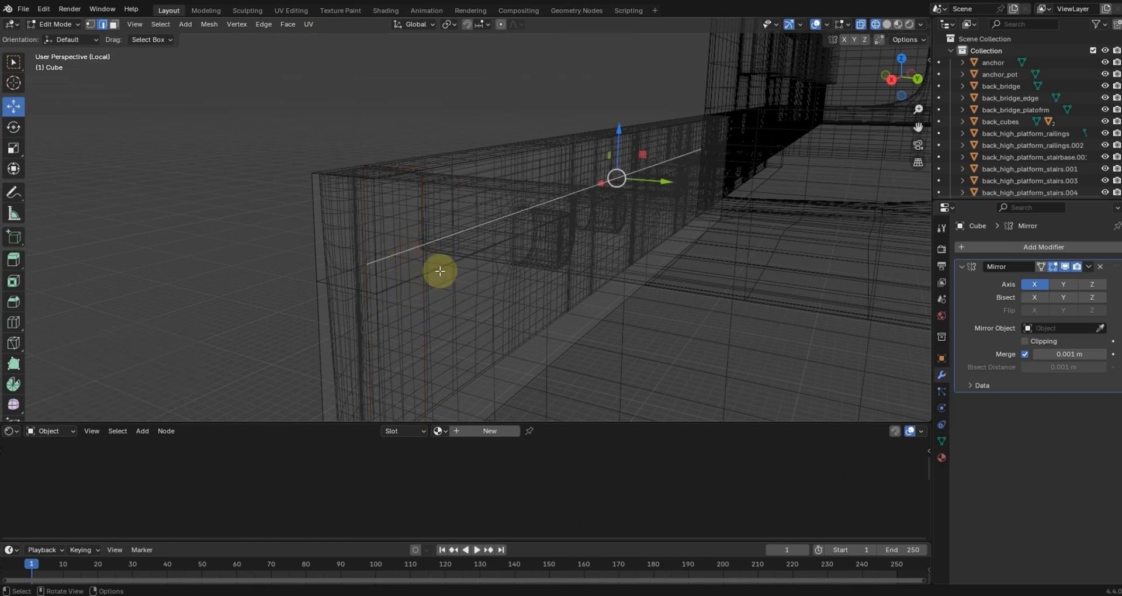
# Step: In face mode, select the two stacked inner side faces at the box's +X end
pyautogui.click(114, 25)
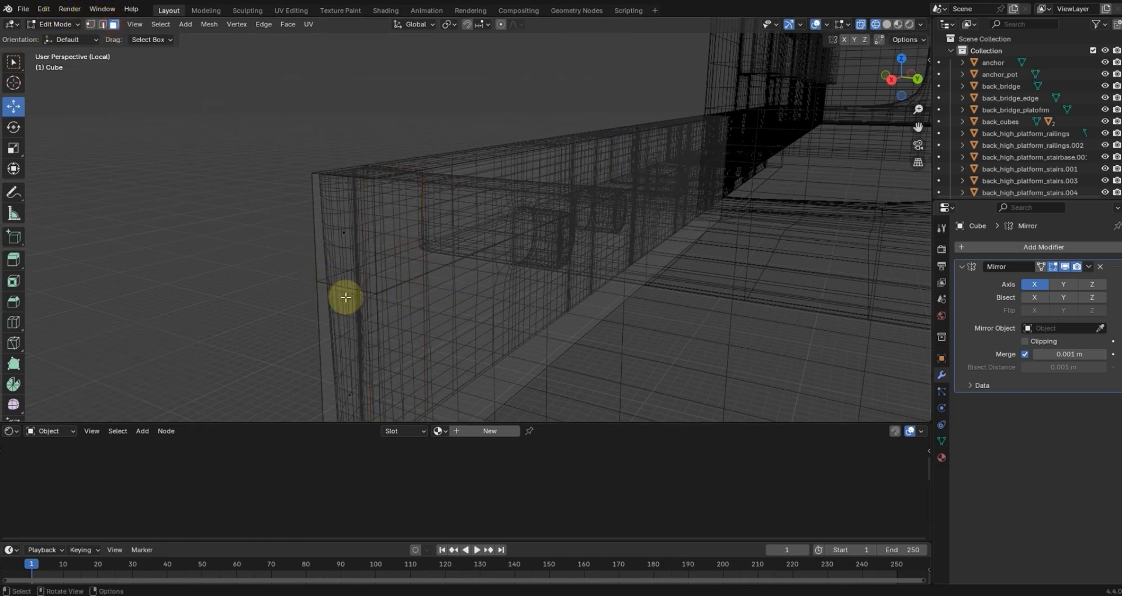
pyautogui.moveTo(380, 298); pyautogui.dragTo(415, 284, button='middle')
pyautogui.click(414, 284)
pyautogui.moveTo(438, 318); pyautogui.dragTo(588, 295, button='middle')
pyautogui.moveTo(538, 278); pyautogui.dragTo(592, 283)
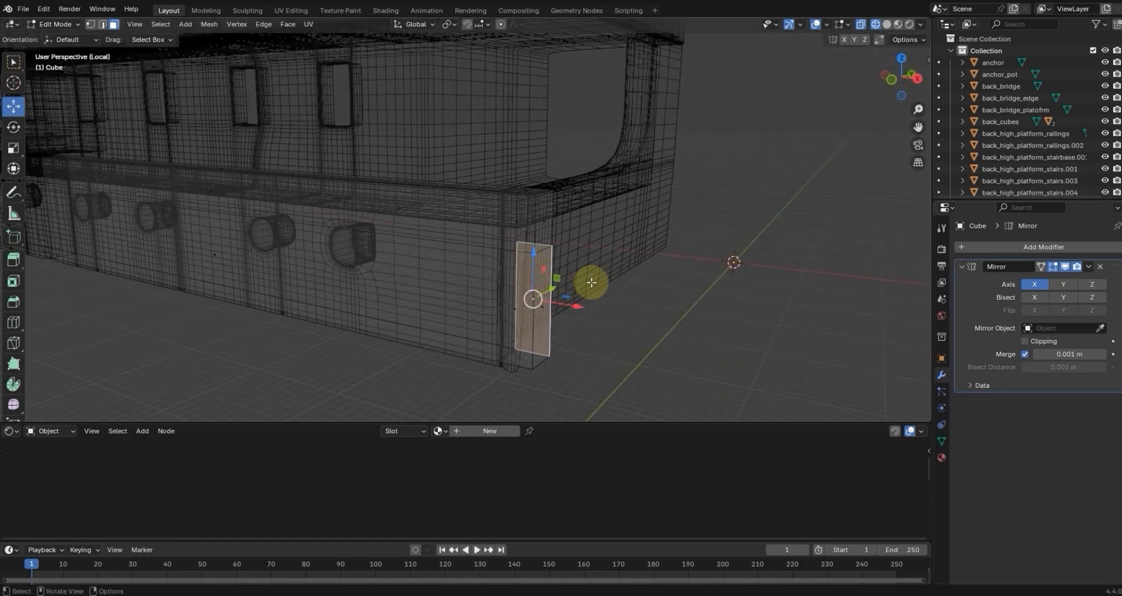
pyautogui.keyDown('shift'); pyautogui.click(543, 214); pyautogui.keyUp('shift')
pyautogui.moveTo(606, 251); pyautogui.dragTo(508, 318, button='middle')
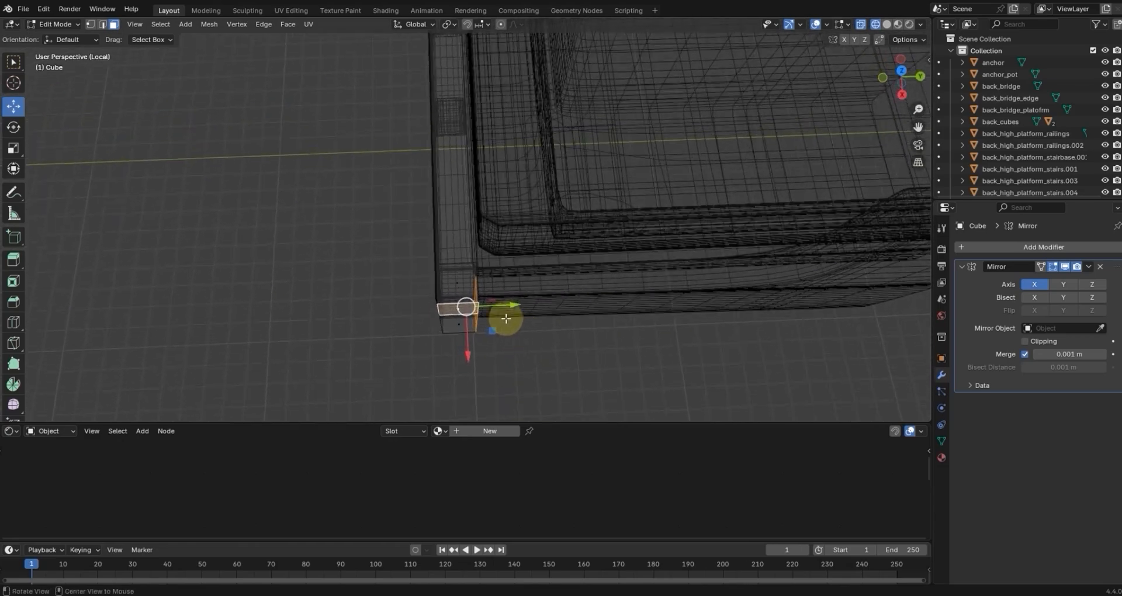
pyautogui.moveTo(466, 256); pyautogui.dragTo(520, 383)
pyautogui.moveTo(584, 356); pyautogui.dragTo(577, 253, button='middle')
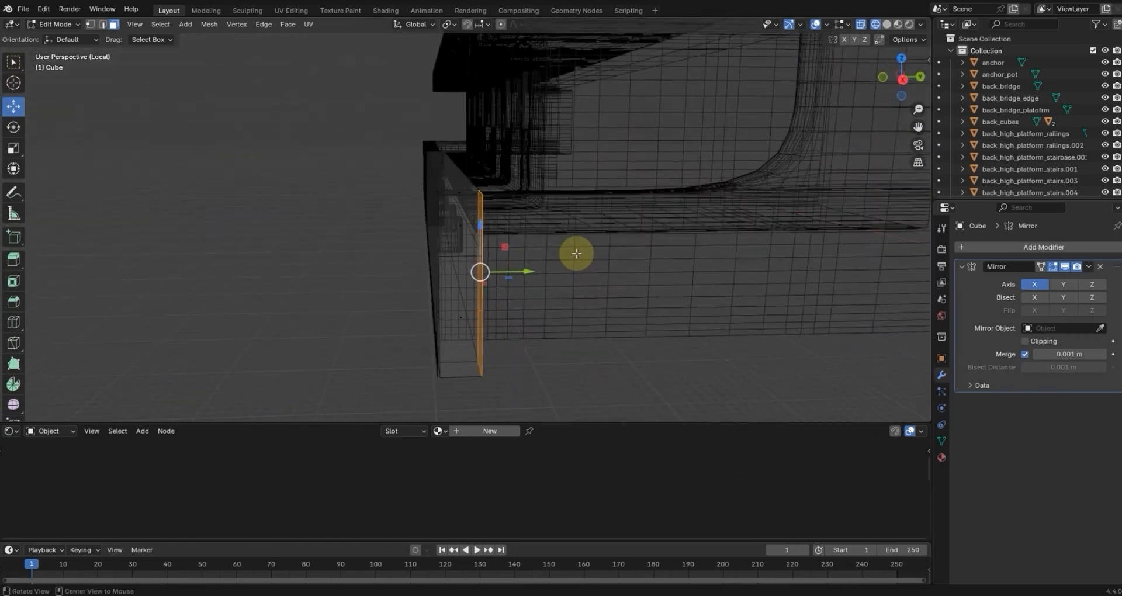
# Step: Try to extrude the two inner end faces about 6.70 m along Y to the model's centreline and delete the resulting end faces
pyautogui.click(11, 263)
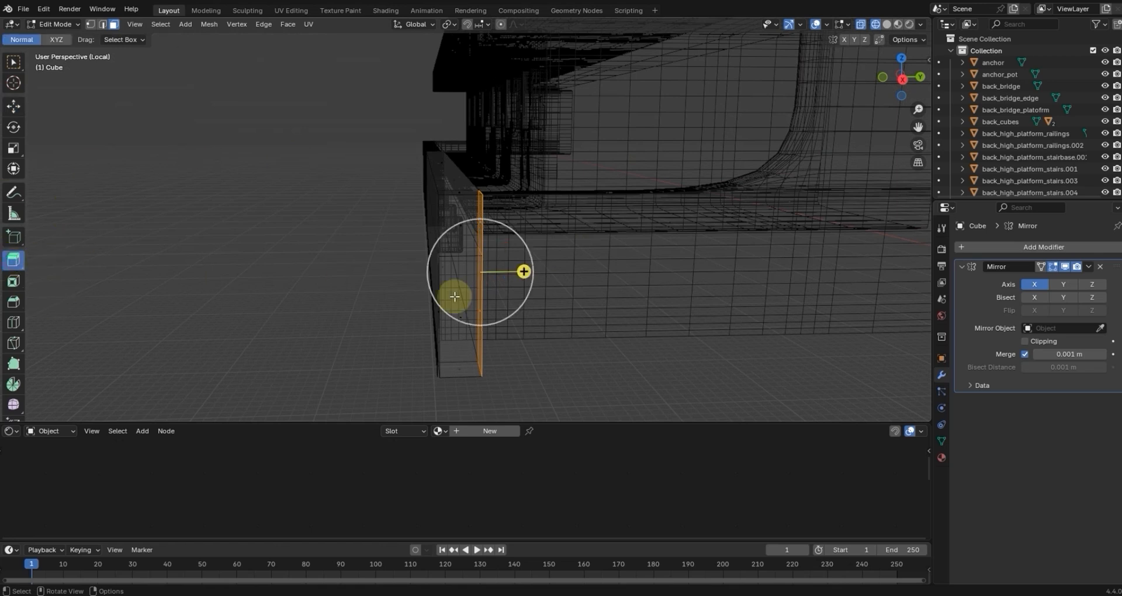
pyautogui.scroll(-5, 614, 316)
pyautogui.press('KP_3')
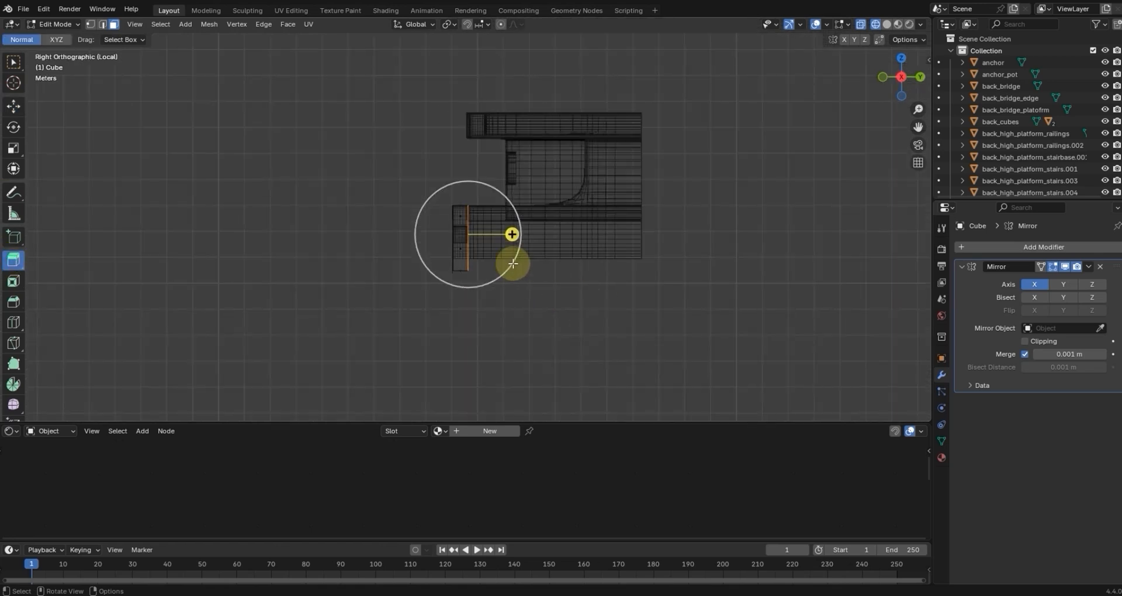
pyautogui.moveTo(512, 235); pyautogui.dragTo(685, 248)
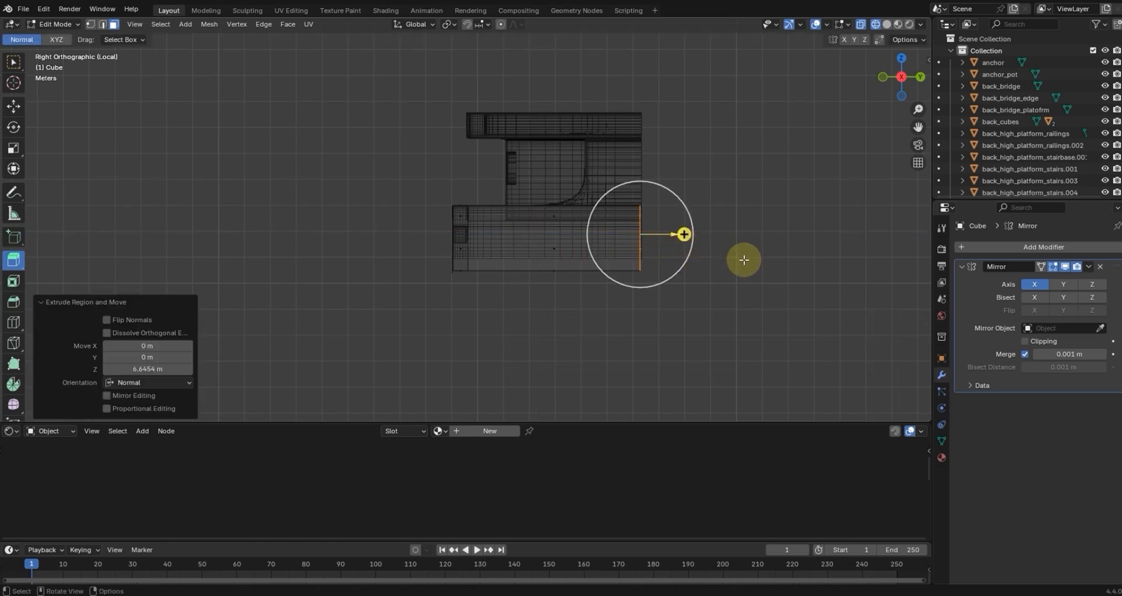
pyautogui.scroll(8, 744, 260)
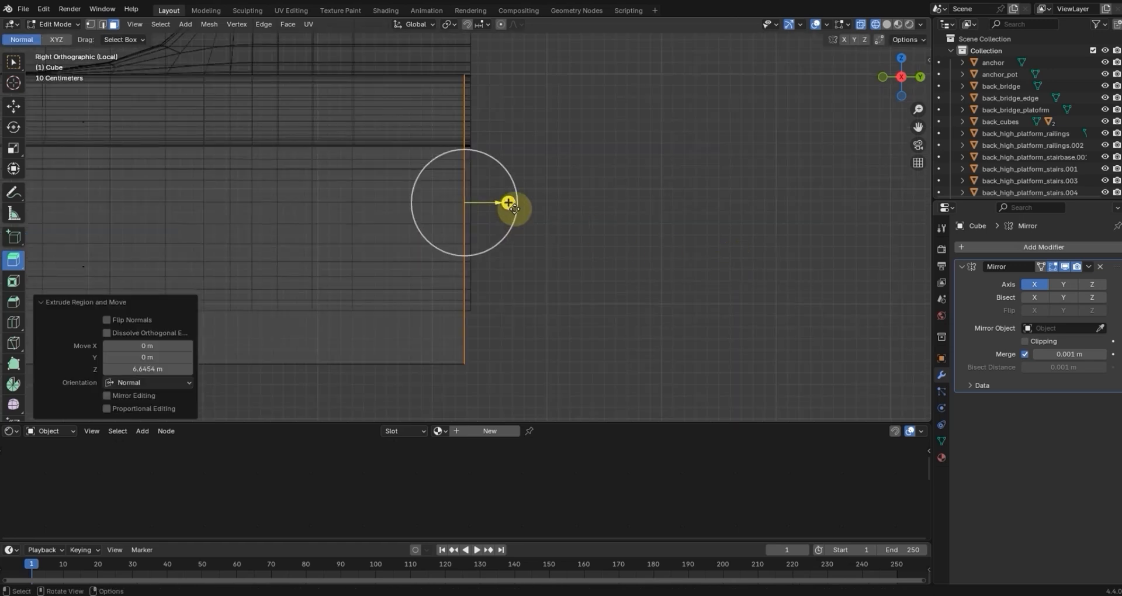
pyautogui.moveTo(493, 202); pyautogui.dragTo(503, 211)
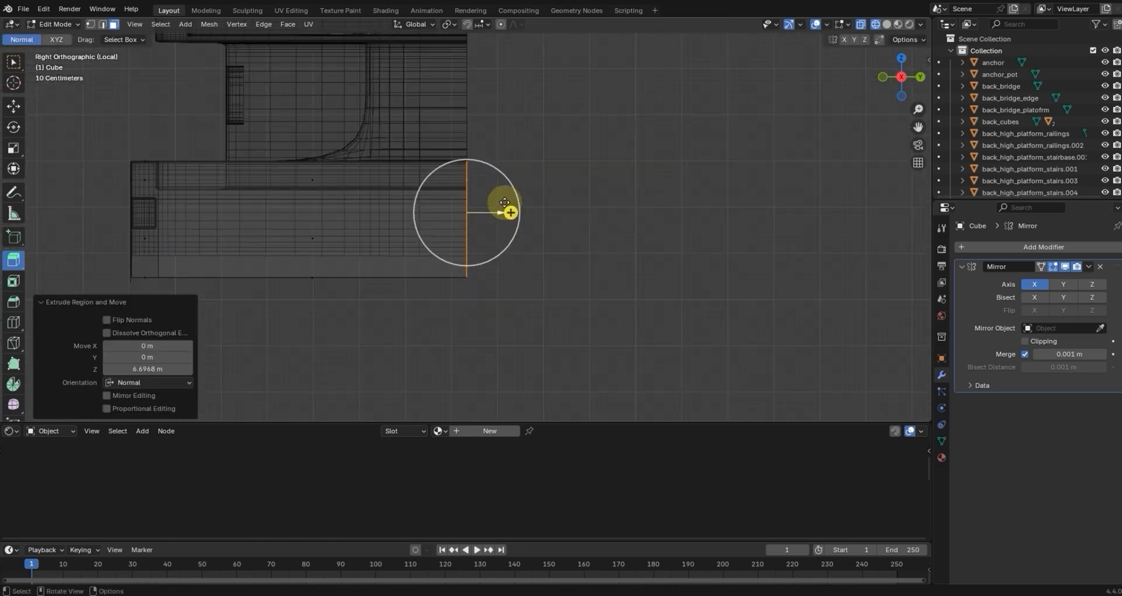
pyautogui.moveTo(531, 169); pyautogui.dragTo(551, 199, button='middle')
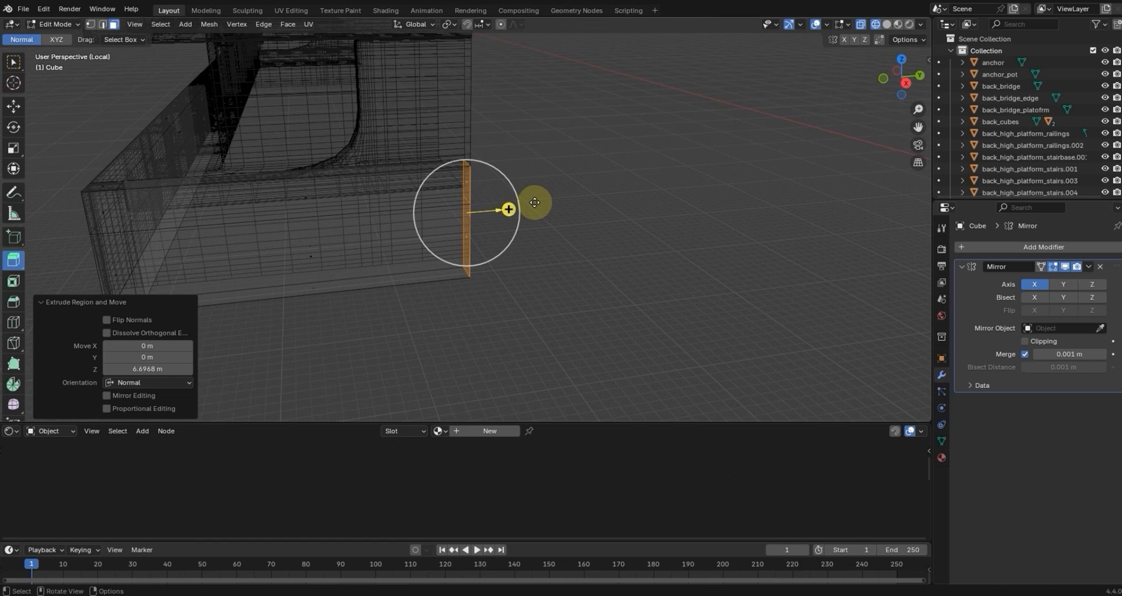
pyautogui.press('x')
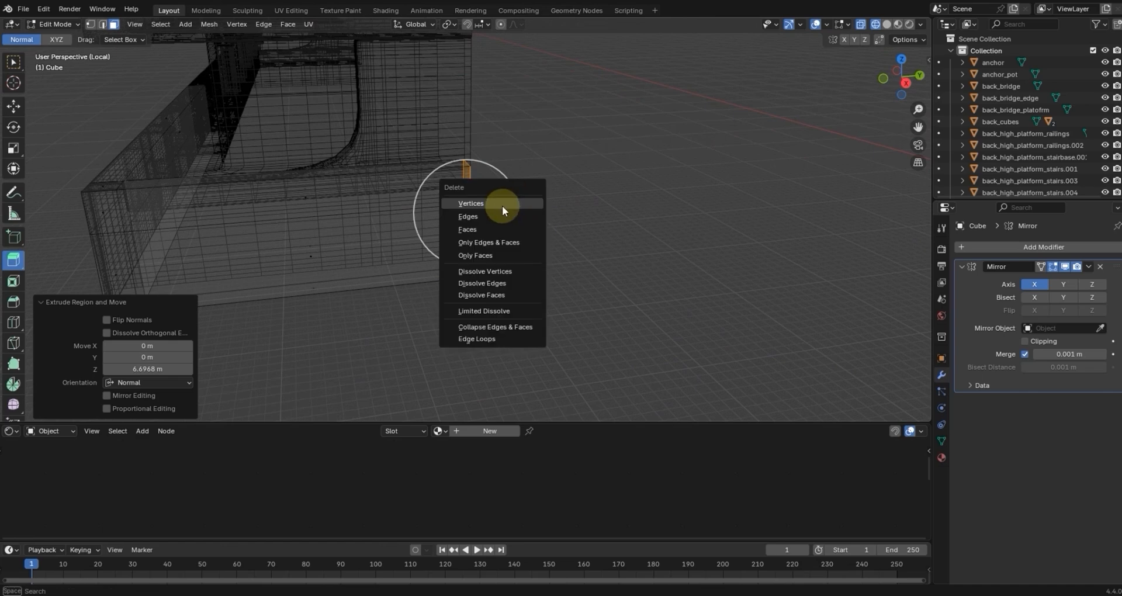
pyautogui.click(472, 229)
# Step: Extrude the two inner end faces together with the lower inner face of the long side about 6.70 m along Y to the centreline
pyautogui.keyDown('shift'); pyautogui.click(470, 210); pyautogui.keyUp('shift')
pyautogui.keyDown('shift'); pyautogui.moveTo(566, 248); pyautogui.dragTo(239, 174, button='middle'); pyautogui.keyUp('shift')
pyautogui.moveTo(211, 198); pyautogui.dragTo(312, 206)
pyautogui.moveTo(405, 211); pyautogui.dragTo(484, 198)
pyautogui.press('KP_3')
pyautogui.scroll(4, 491, 211)
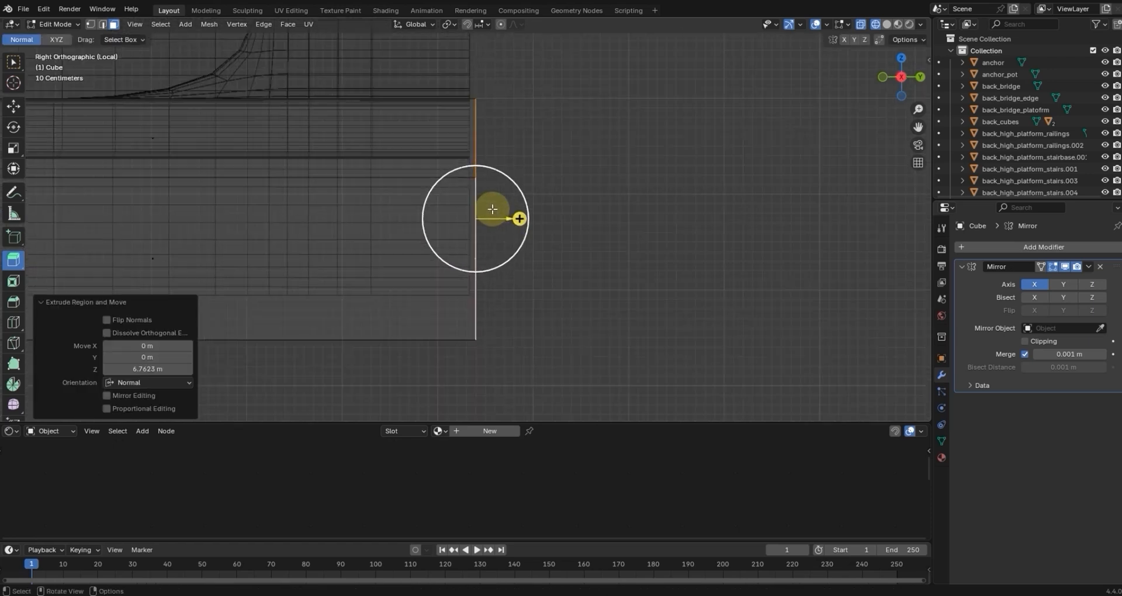
pyautogui.moveTo(514, 219); pyautogui.dragTo(503, 218)
pyautogui.scroll(-2, 546, 203)
pyautogui.moveTo(574, 193); pyautogui.dragTo(393, 174, button='middle')
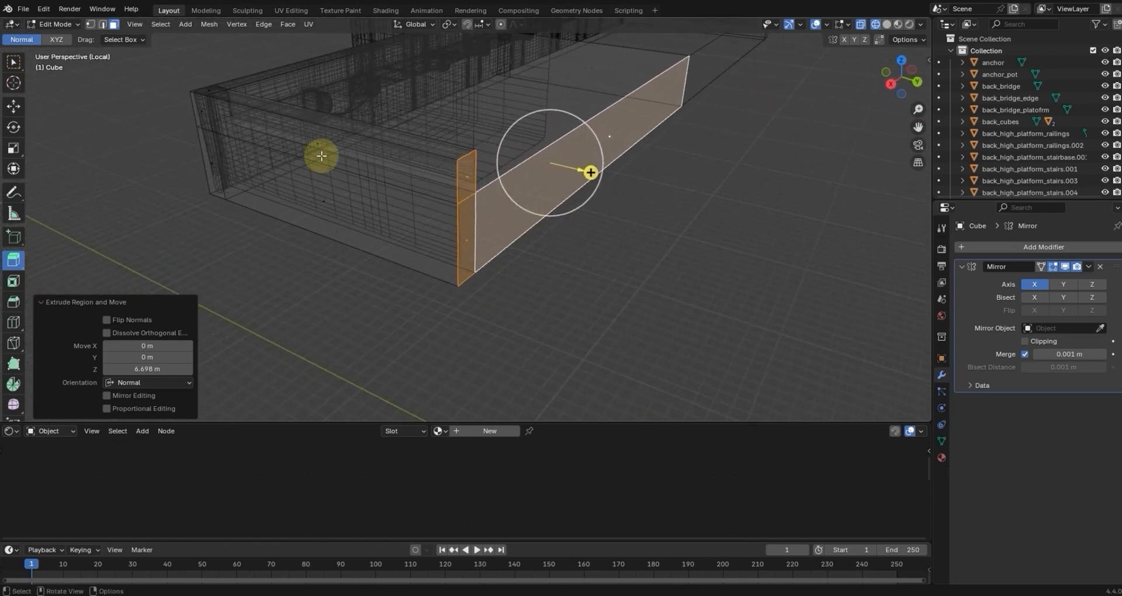
# Step: Inspect the extruded box against the main rooms mesh in solid shading, checking the fit around the deck and porthole wall
pyautogui.click(887, 24)
pyautogui.moveTo(633, 107)
pyautogui.mouseDown(button='middle')
pyautogui.moveTo(571, 118)
pyautogui.moveTo(538, 181)
pyautogui.moveTo(505, 198)
pyautogui.moveTo(564, 213)
pyautogui.moveTo(639, 188)
pyautogui.moveTo(669, 190)
pyautogui.moveTo(448, 283)
pyautogui.moveTo(556, 253)
pyautogui.moveTo(594, 225)
pyautogui.moveTo(527, 262)
pyautogui.moveTo(534, 245)
pyautogui.mouseUp(button='middle')
pyautogui.scroll(4, 512, 260)
pyautogui.press('Tab')
pyautogui.click(514, 270)
pyautogui.press('Tab')
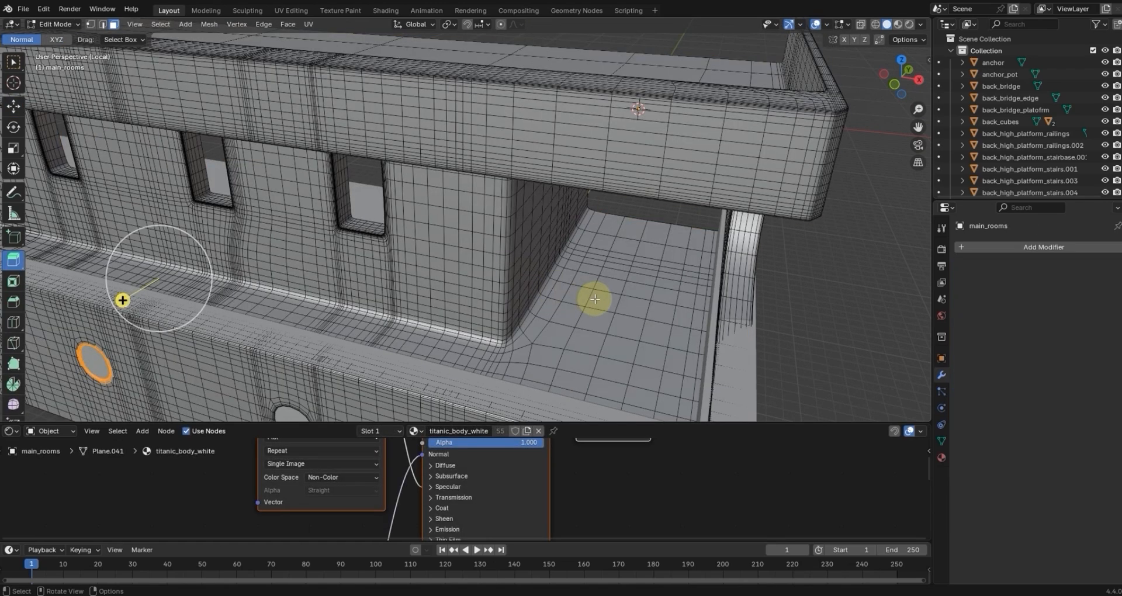
pyautogui.press('Tab')
pyautogui.scroll(-6, 597, 304)
pyautogui.moveTo(597, 311); pyautogui.dragTo(507, 308, button='middle')
pyautogui.click(443, 308)
pyautogui.moveTo(440, 300); pyautogui.dragTo(461, 289, button='middle')
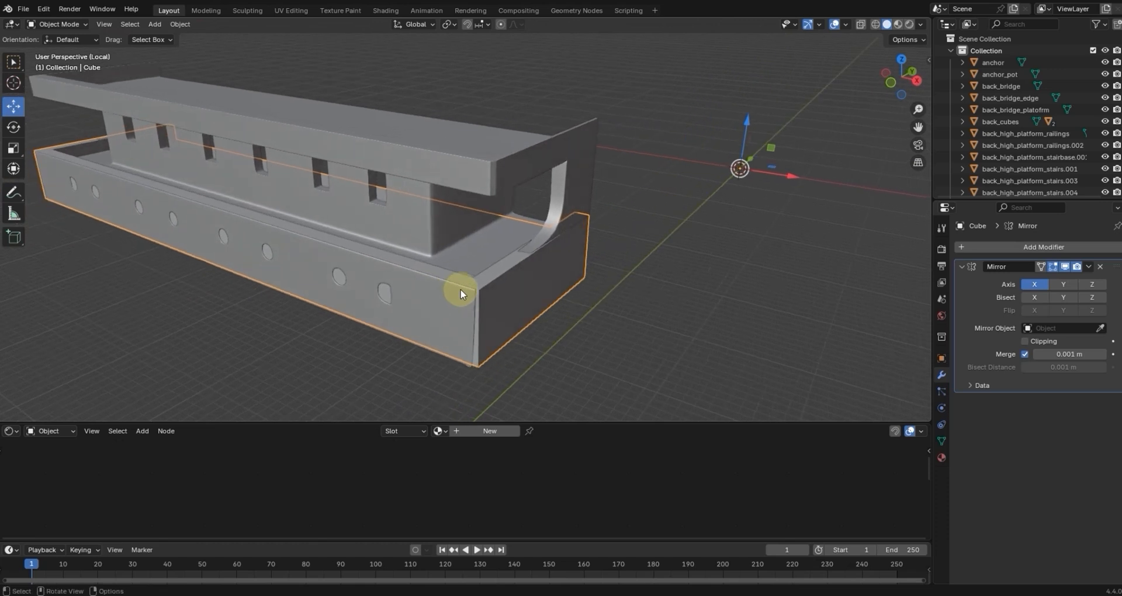
# Step: Add one loop cut across the box with a slide factor of -0.585, aligned with the main cabin's +X end wall
pyautogui.press('Tab')
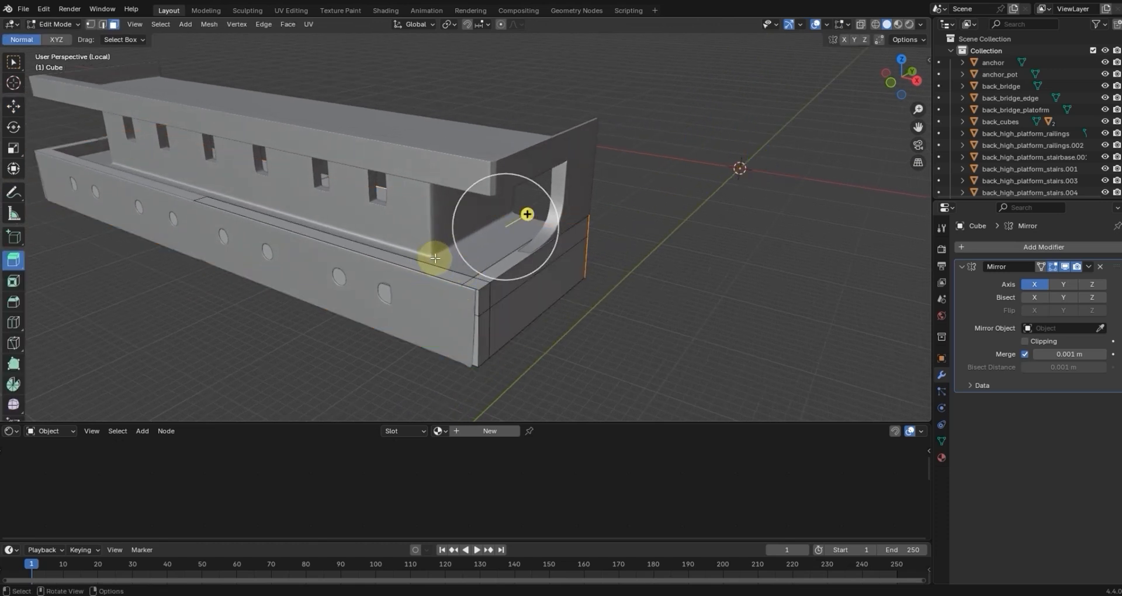
pyautogui.hotkey('ctrl', 'r')
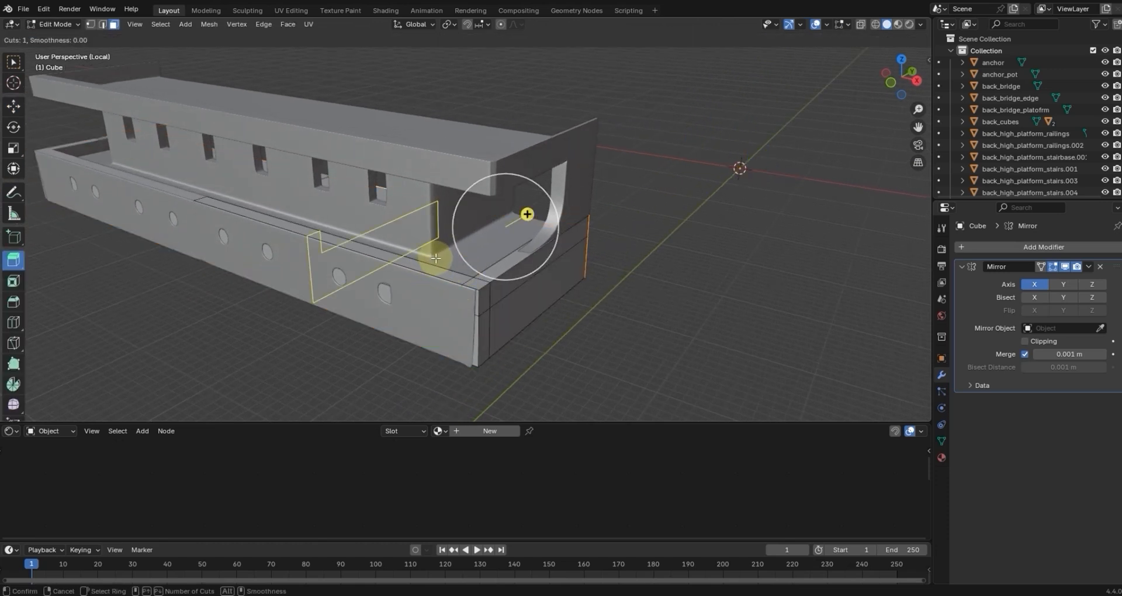
pyautogui.click(436, 258)
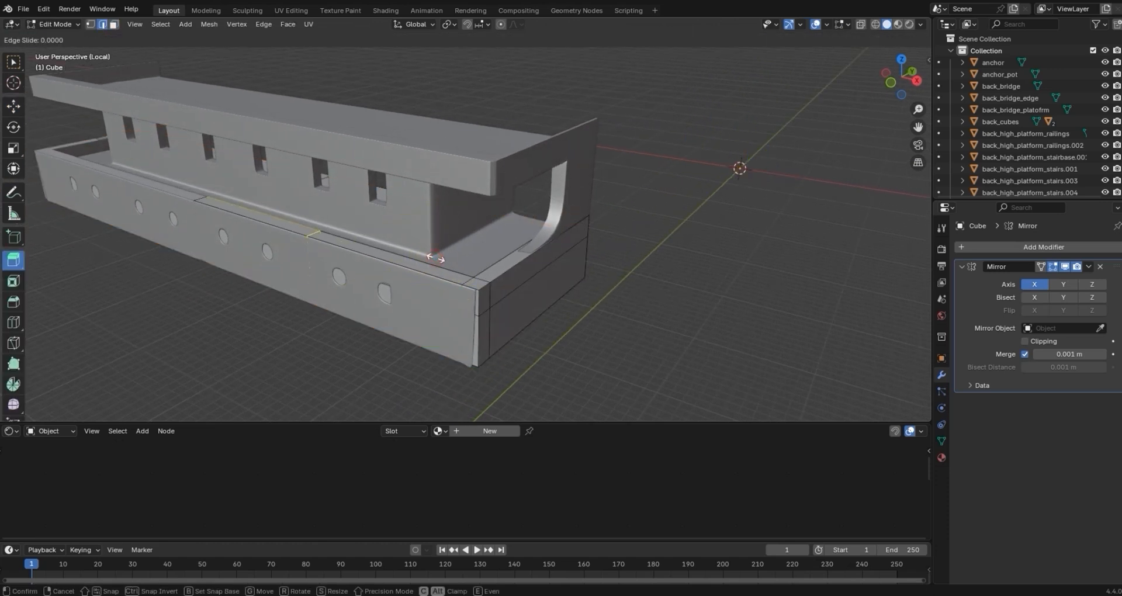
pyautogui.click(511, 288)
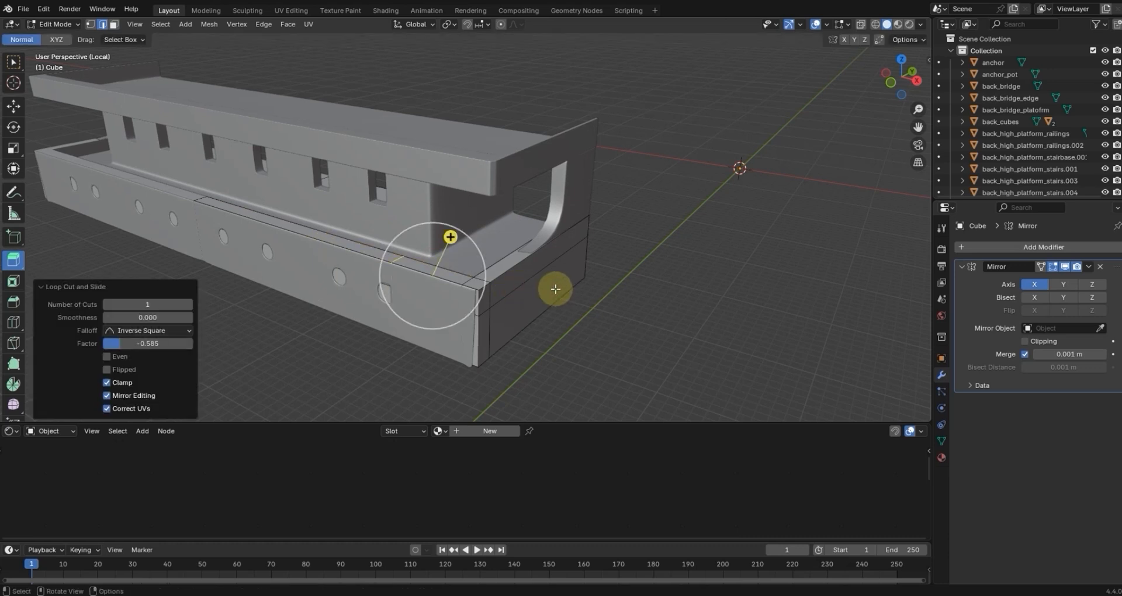
pyautogui.press('KP_7')
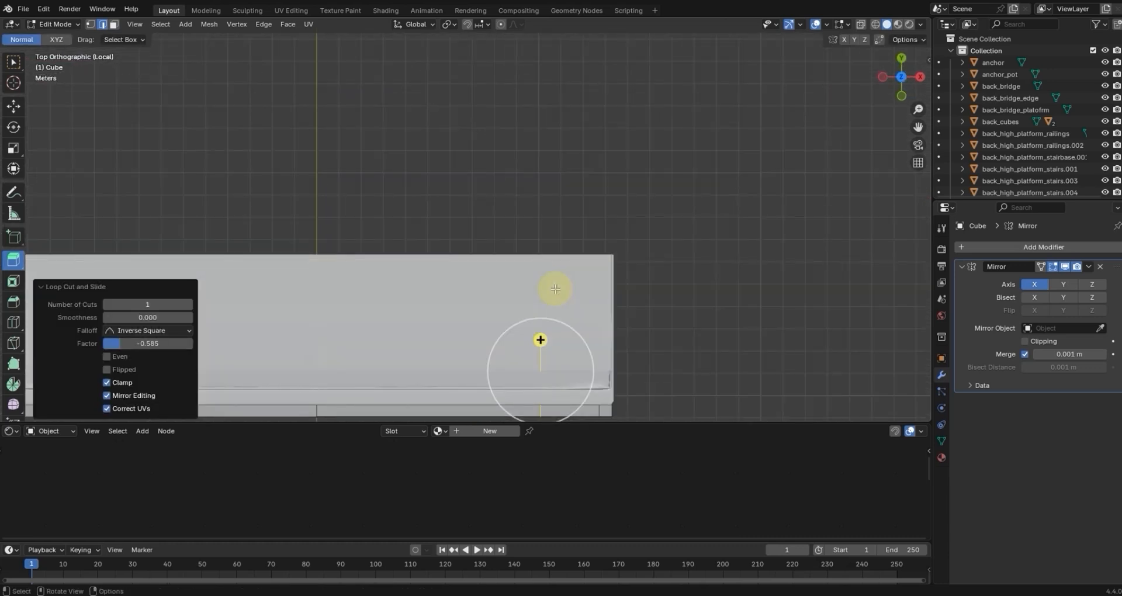
pyautogui.click(876, 24)
pyautogui.press('KP_1')
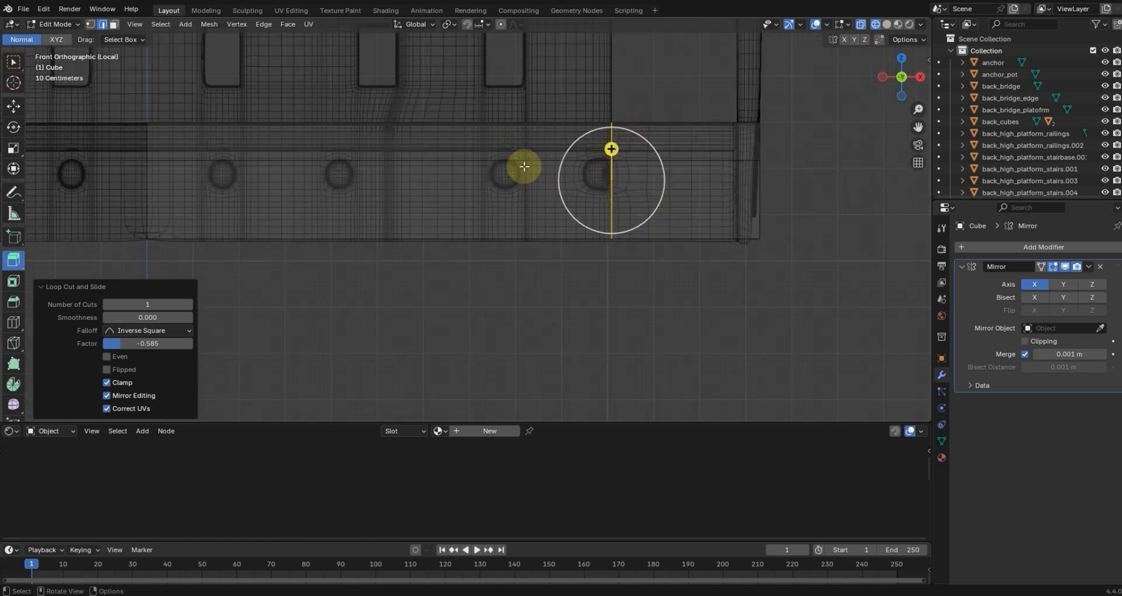
pyautogui.press('KP_3')
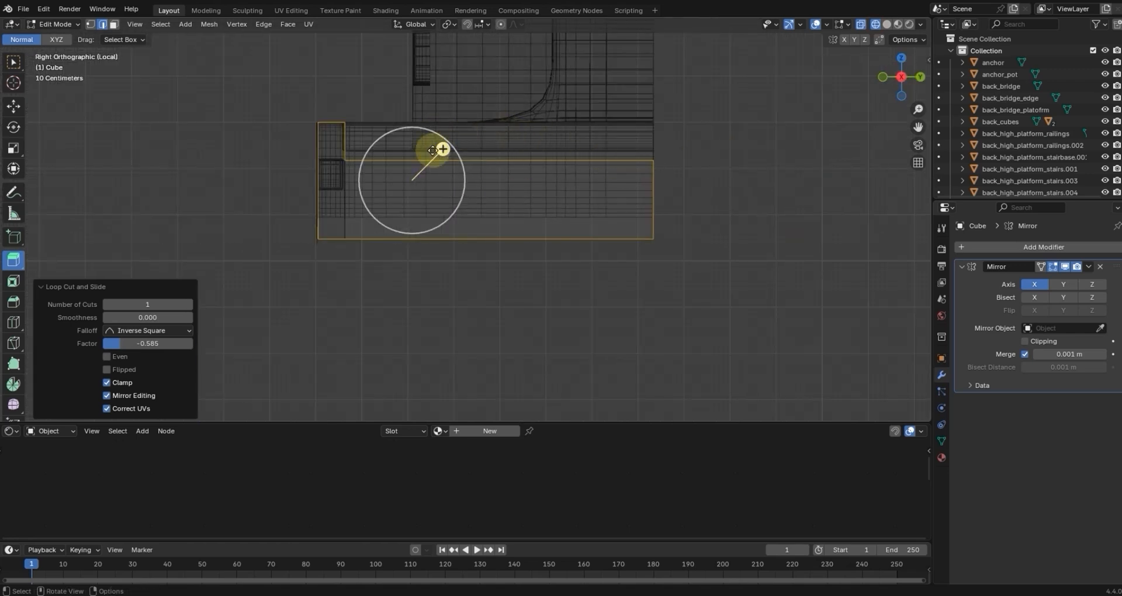
# Step: Add a lengthwise loop cut through the box with a slide factor of 0.559, aligned with the cabin's outer side wall
pyautogui.keyDown('shift'); pyautogui.moveTo(398, 146); pyautogui.dragTo(396, 213, button='middle'); pyautogui.keyUp('shift')
pyautogui.hotkey('ctrl', 'r')
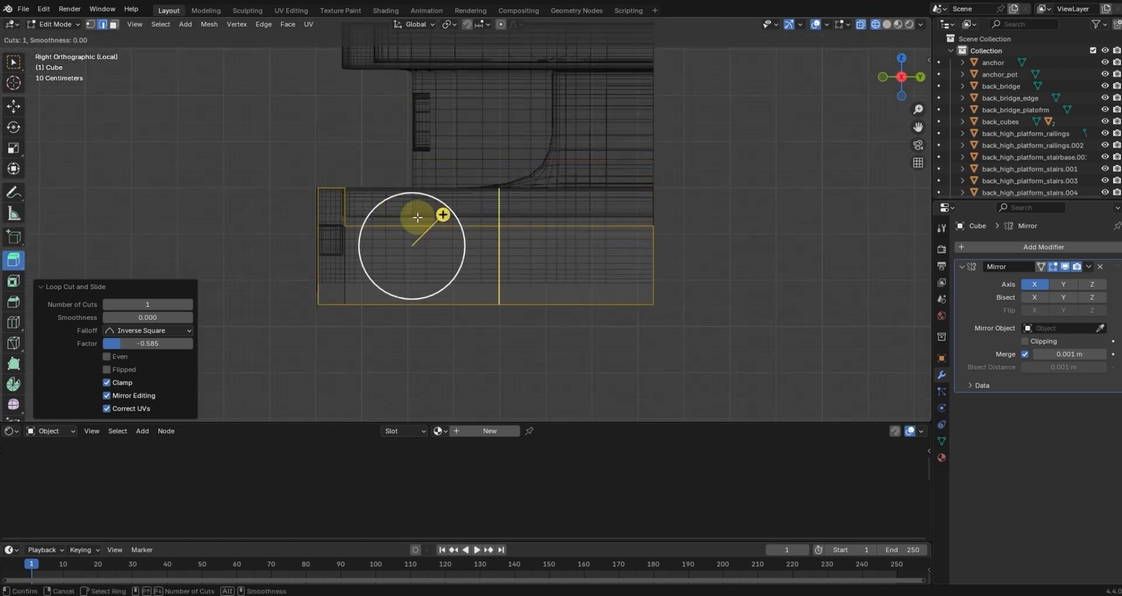
pyautogui.click(425, 220)
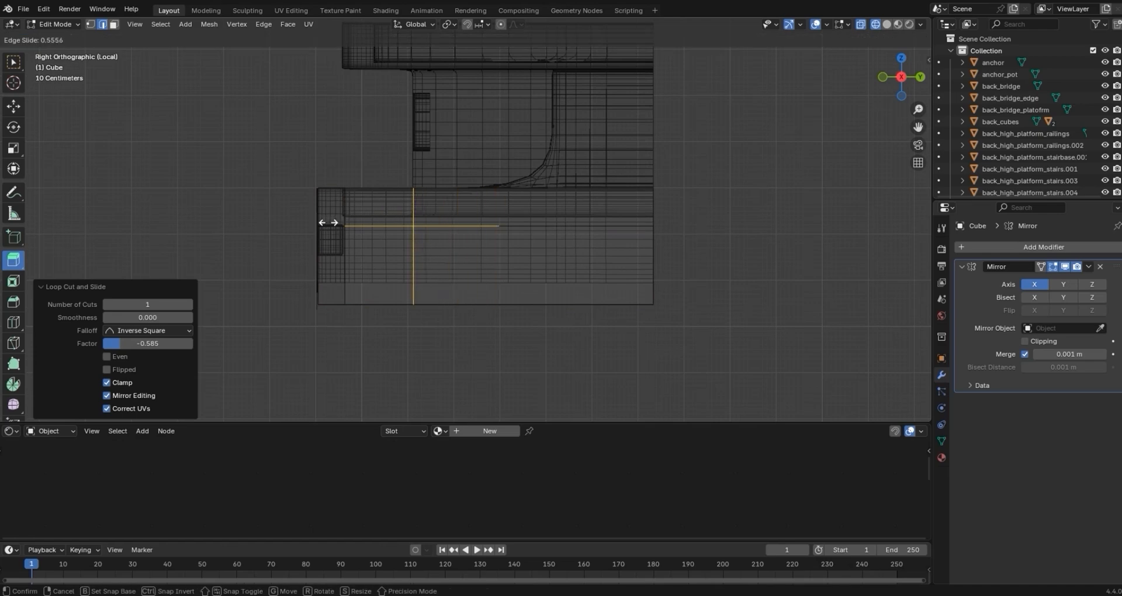
pyautogui.click(328, 223)
# Step: Extrude the box's top face beneath the cabin about 3.35 m upward to the underside of the roof
pyautogui.moveTo(451, 187); pyautogui.dragTo(561, 230, button='middle')
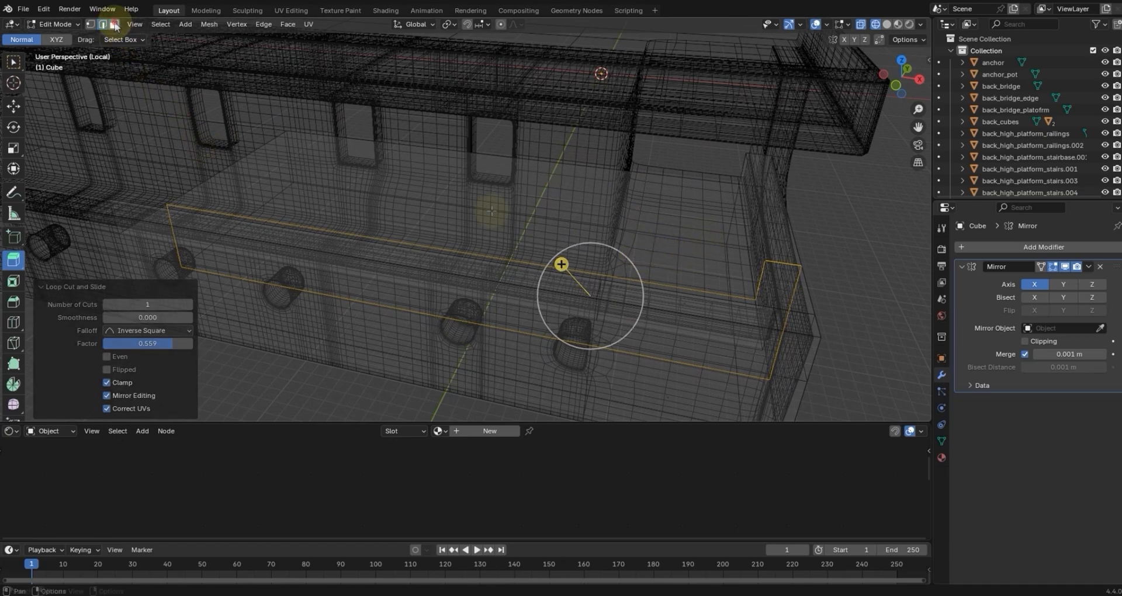
pyautogui.click(114, 24)
pyautogui.moveTo(604, 263); pyautogui.dragTo(693, 297, button='middle')
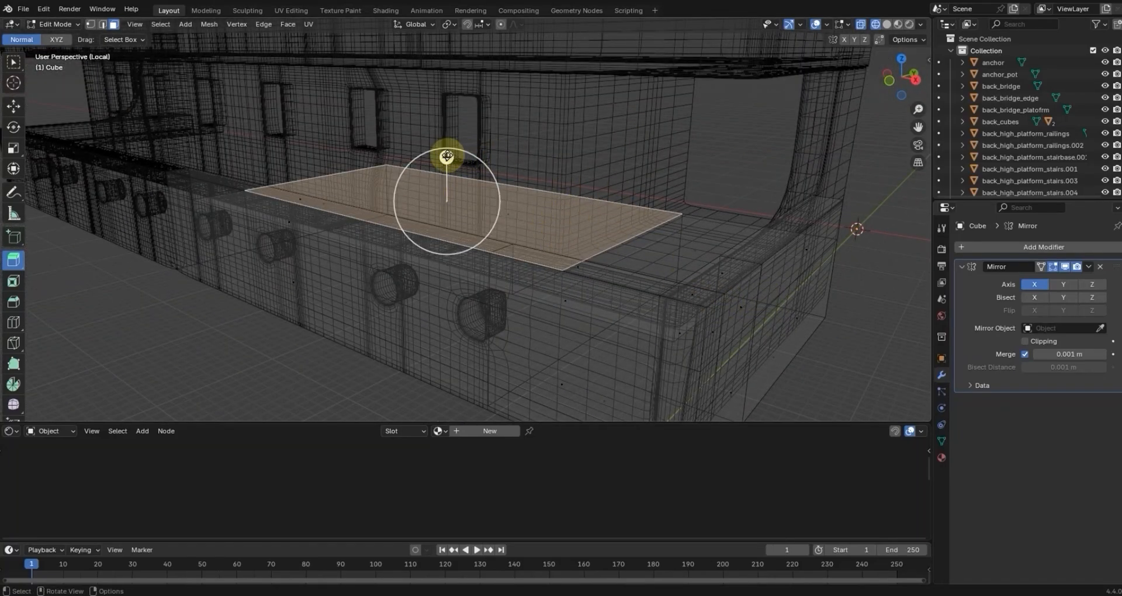
pyautogui.moveTo(447, 156); pyautogui.dragTo(487, 22)
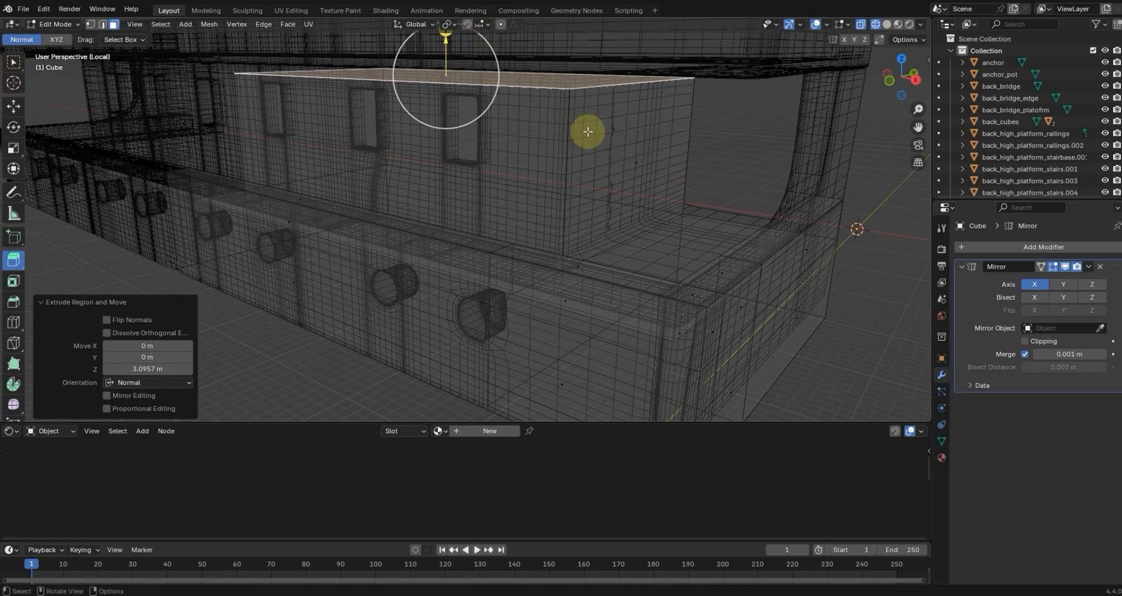
pyautogui.moveTo(624, 157); pyautogui.dragTo(656, 232, button='middle')
pyautogui.press('KP_1')
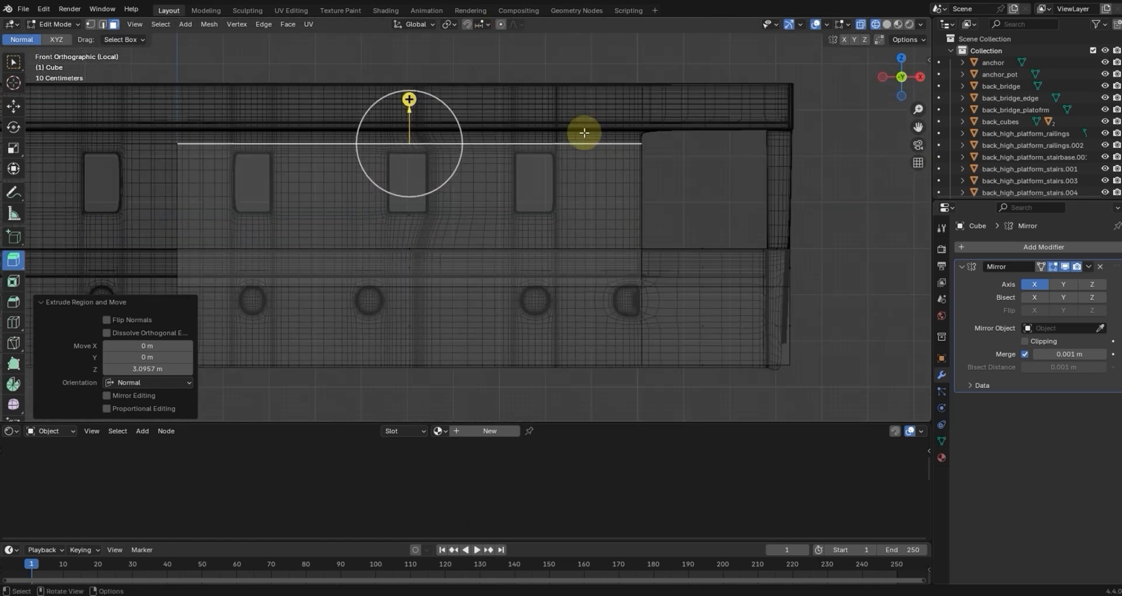
pyautogui.moveTo(410, 110); pyautogui.dragTo(421, 96)
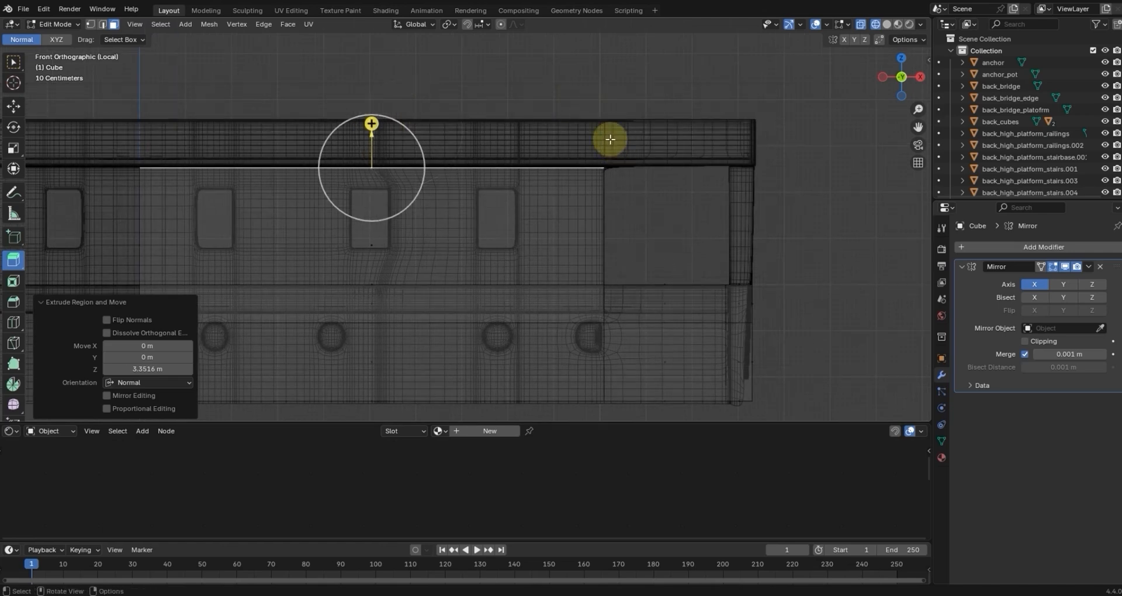
# Step: Undo the last two edits and redo one, checking the raised top face of the cabin volume
pyautogui.press('KP_3')
pyautogui.scroll(1, 571, 147)
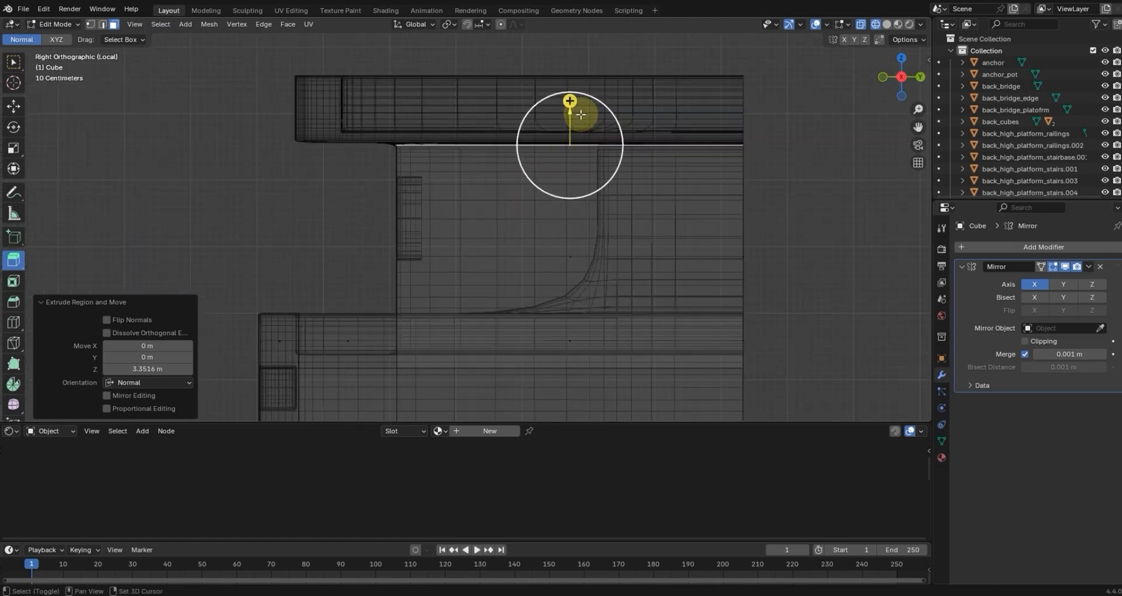
pyautogui.hotkey('ctrl', 'z')
pyautogui.hotkey('ctrl', 'z')
pyautogui.hotkey('ctrl', 'shift', 'z')
pyautogui.moveTo(572, 110); pyautogui.dragTo(756, 208, button='middle')
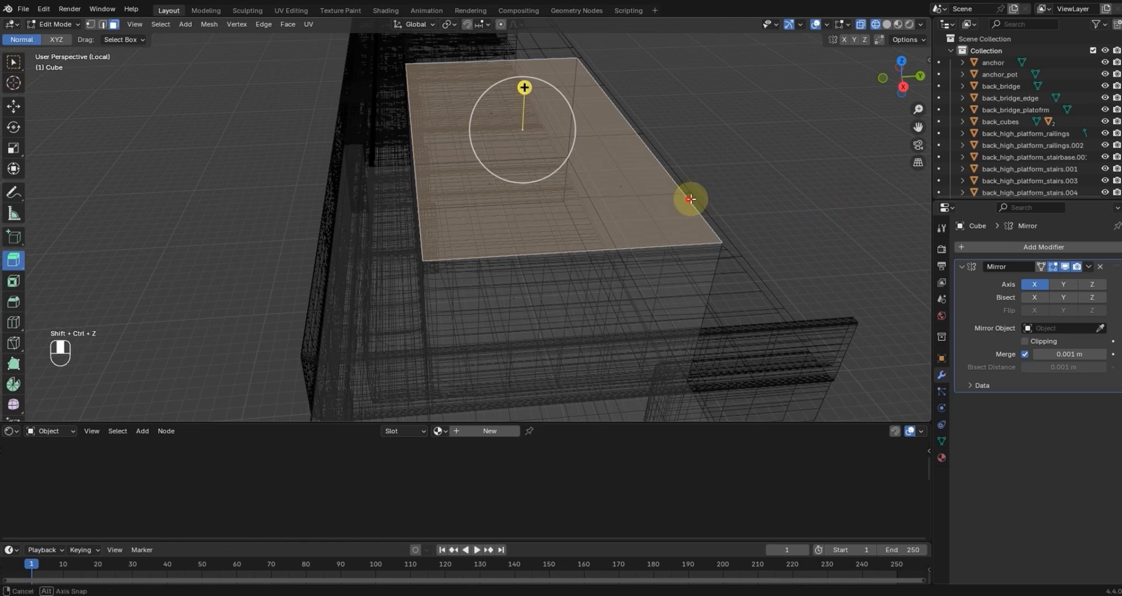
pyautogui.moveTo(691, 199); pyautogui.dragTo(745, 212, button='middle')
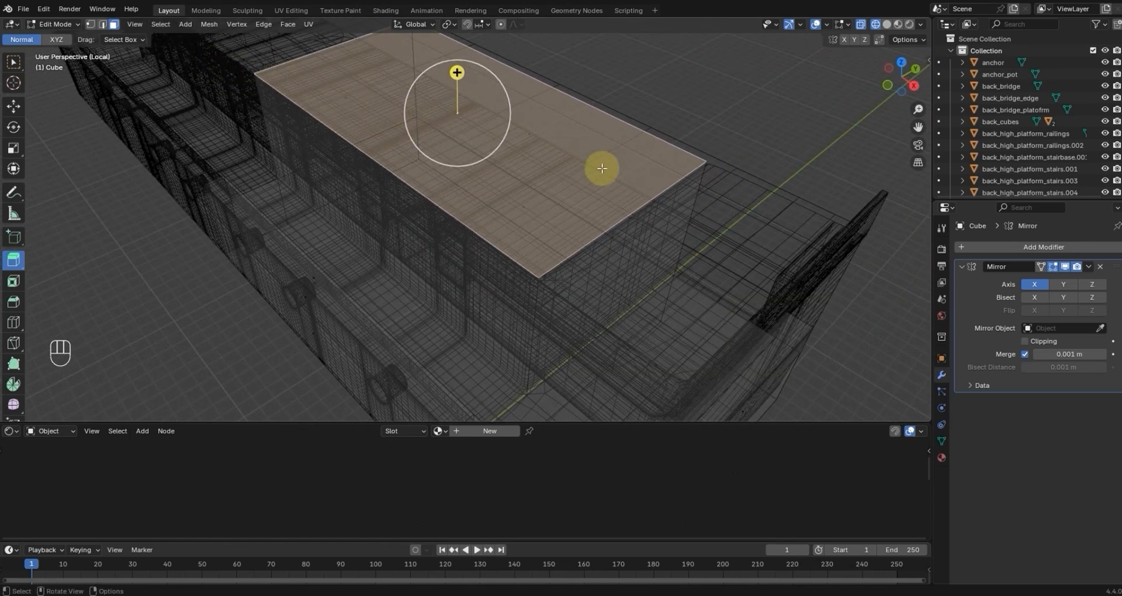
# Step: Lower the raised top face about 0.03 m along Z and extrude it about 0.043 m up towards the roof
pyautogui.press('KP_3')
pyautogui.scroll(6, 569, 130)
pyautogui.keyDown('shift'); pyautogui.moveTo(579, 111); pyautogui.dragTo(609, 216, button='middle'); pyautogui.keyUp('shift')
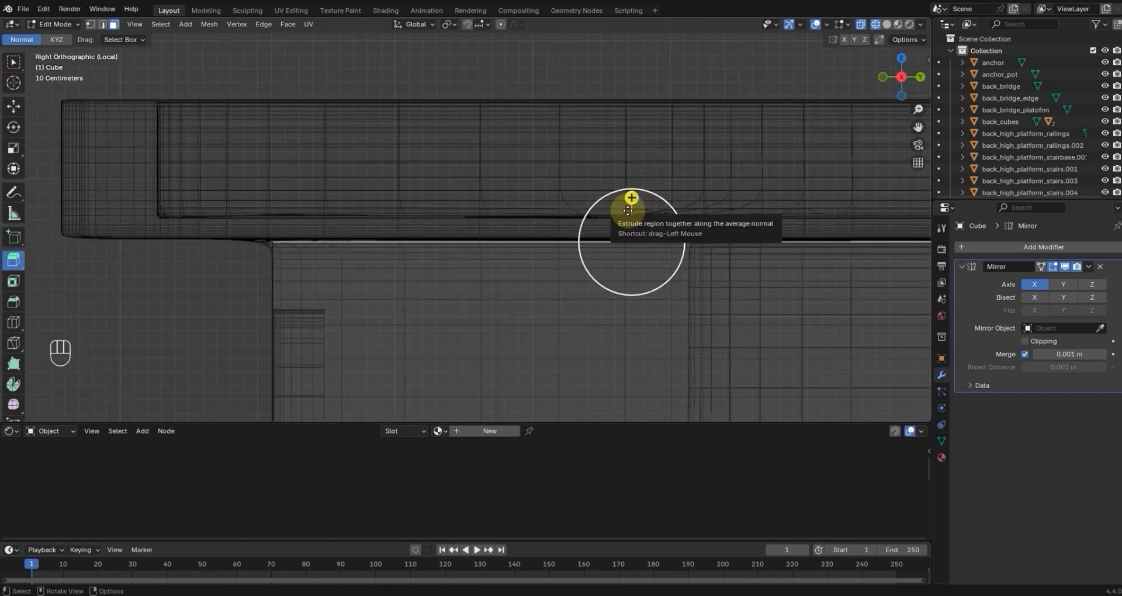
pyautogui.press('g')
pyautogui.press('z')
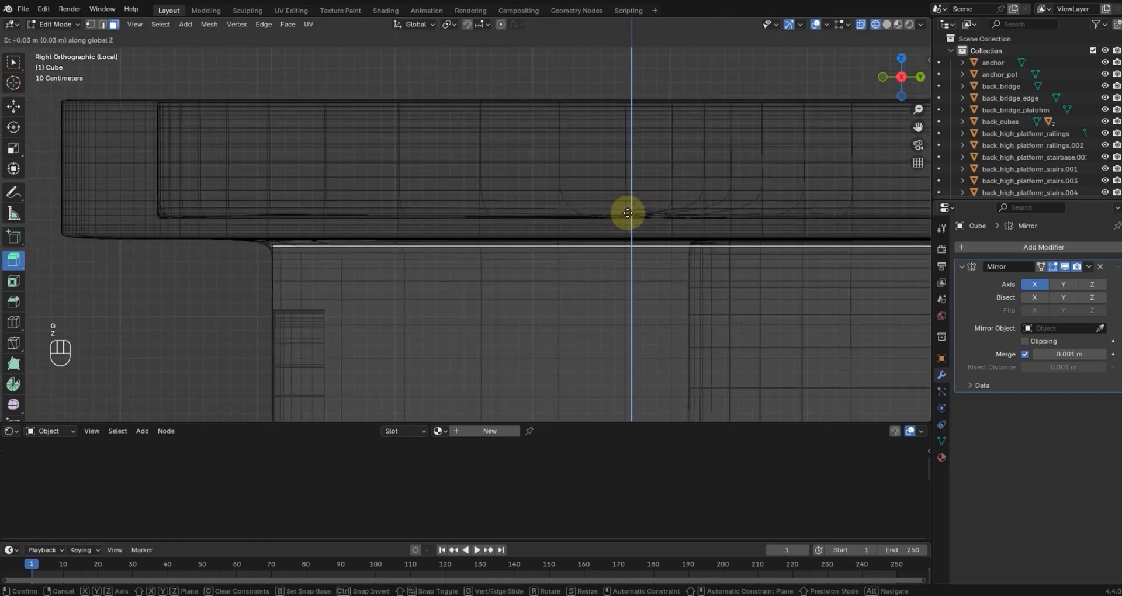
pyautogui.click(628, 212)
pyautogui.press('e')
pyautogui.click(629, 207)
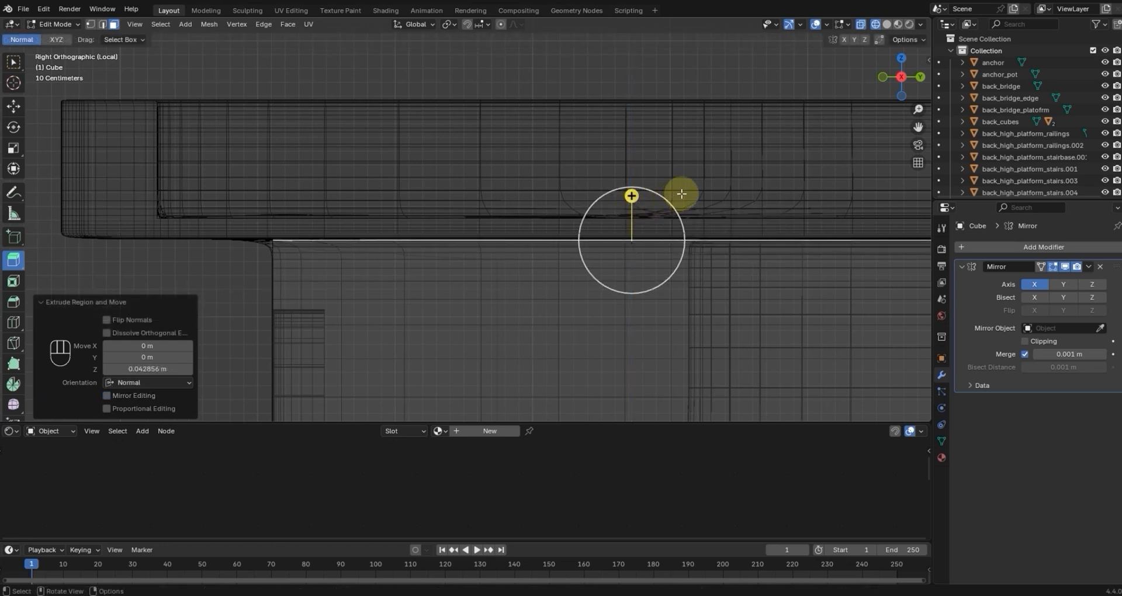
# Step: Snap the 3D cursor to the inner box's top corner vertex at the roofline, using vertex selection
pyautogui.moveTo(742, 188); pyautogui.dragTo(678, 203, button='middle')
pyautogui.press('KP_3')
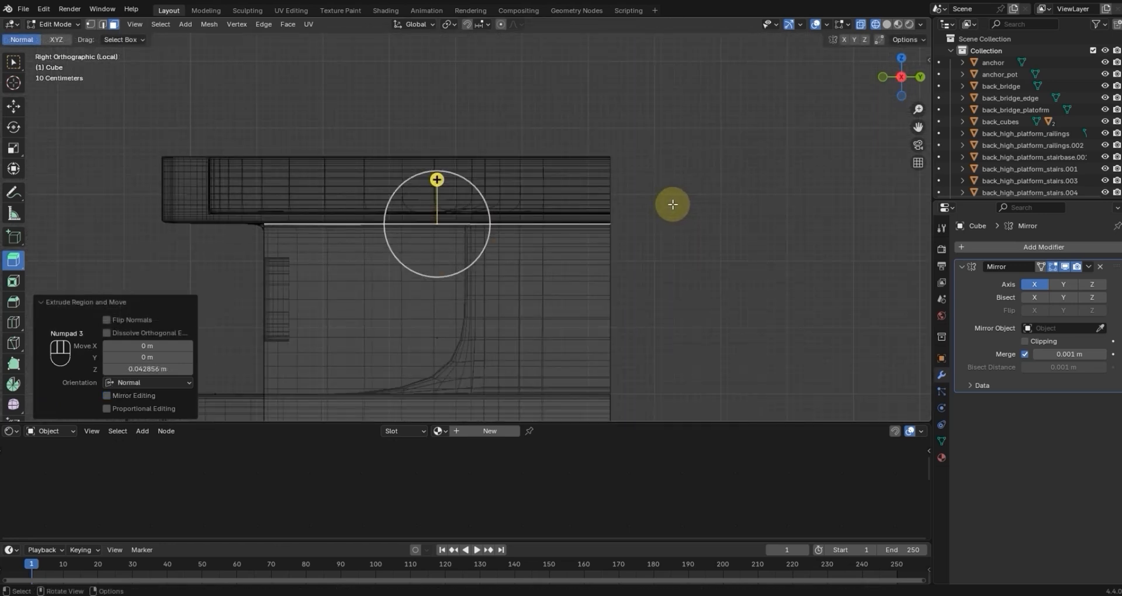
pyautogui.press('w')
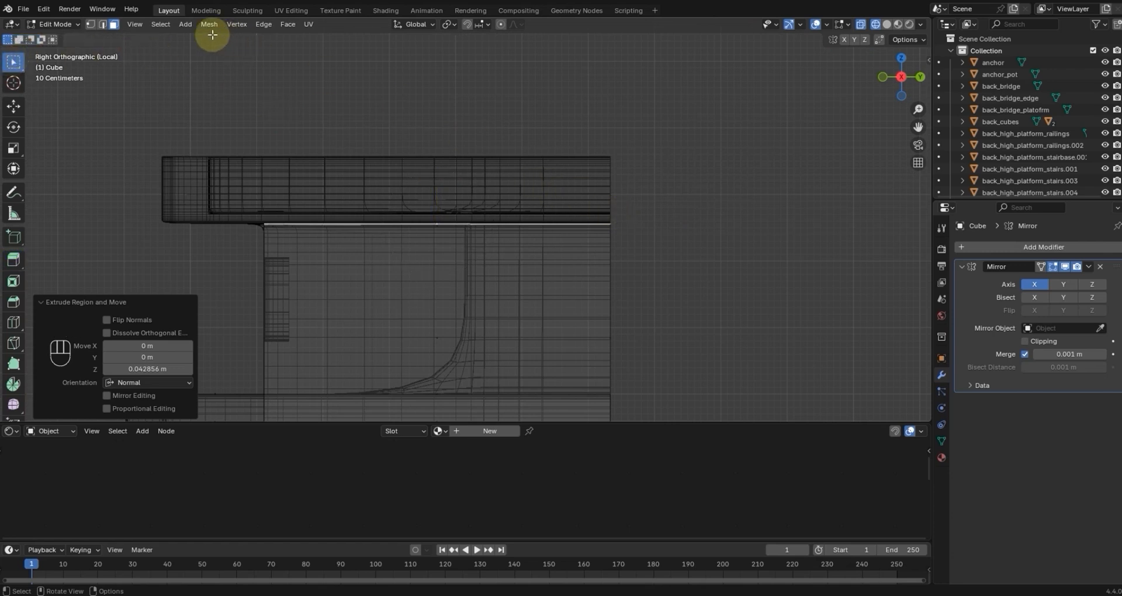
pyautogui.click(90, 24)
pyautogui.scroll(-3, 614, 213)
pyautogui.scroll(2, 614, 213)
pyautogui.keyDown('shift'); pyautogui.moveTo(501, 70); pyautogui.dragTo(555, 121, button='middle'); pyautogui.keyUp('shift')
pyautogui.hotkey('shift', 'a')
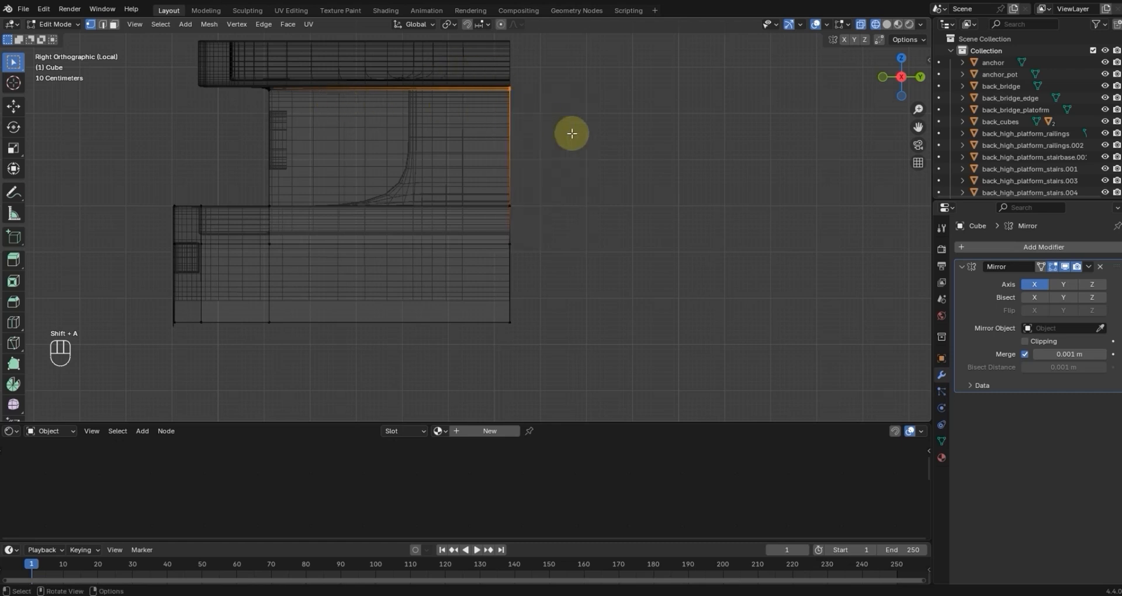
pyautogui.hotkey('shift', 's')
pyautogui.click(579, 199)
# Step: Leave mesh editing and add a Plain Axes empty at the 3D cursor
pyautogui.press('Tab')
pyautogui.hotkey('shift', 'a')
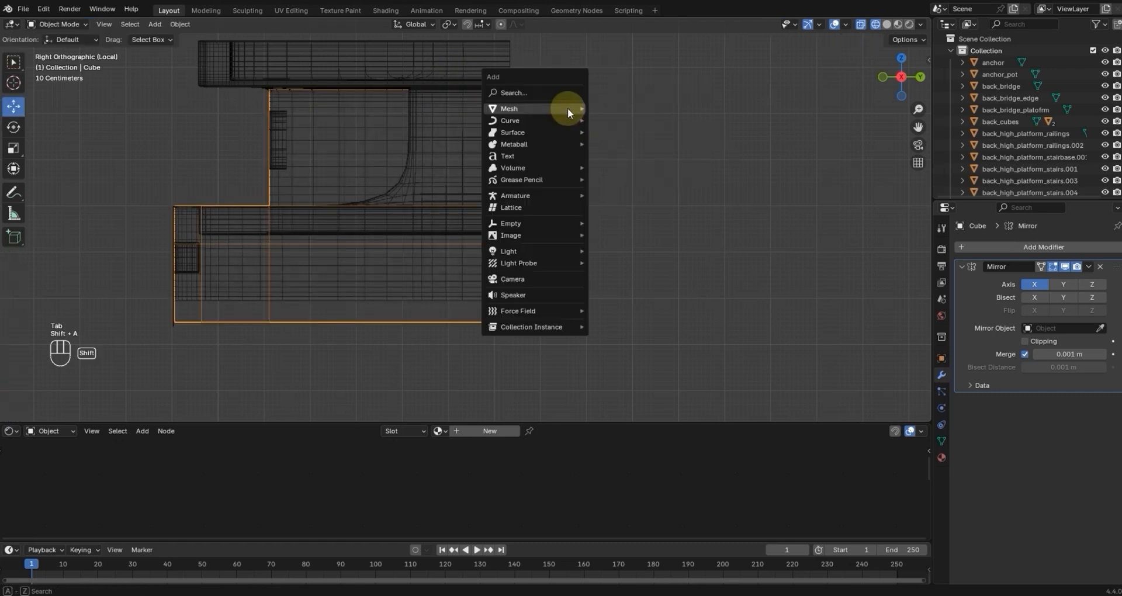
pyautogui.moveTo(543, 240)
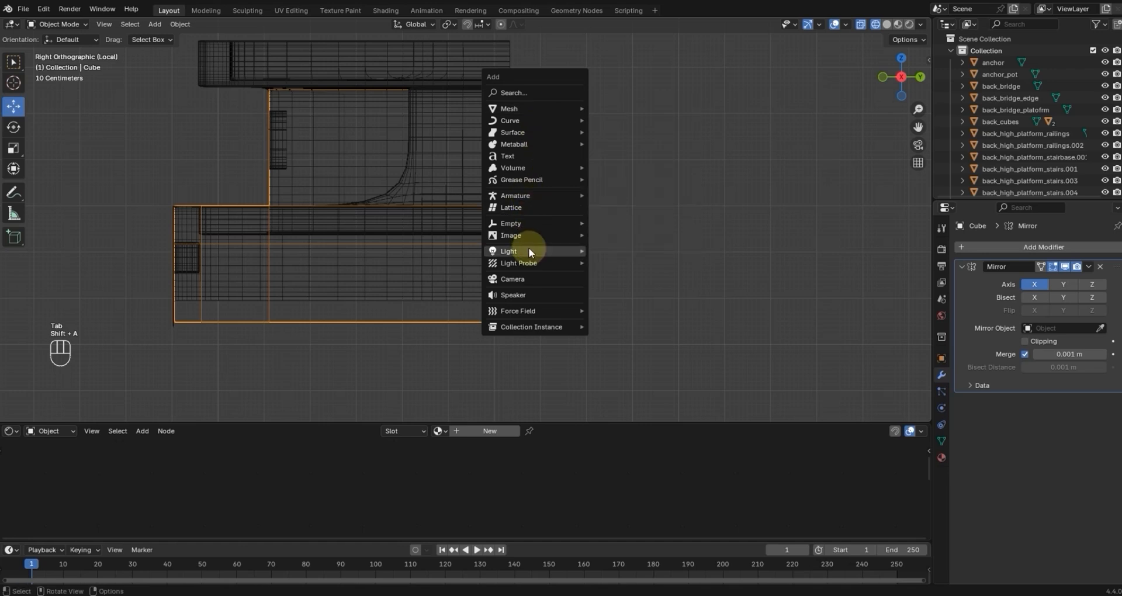
pyautogui.moveTo(525, 224)
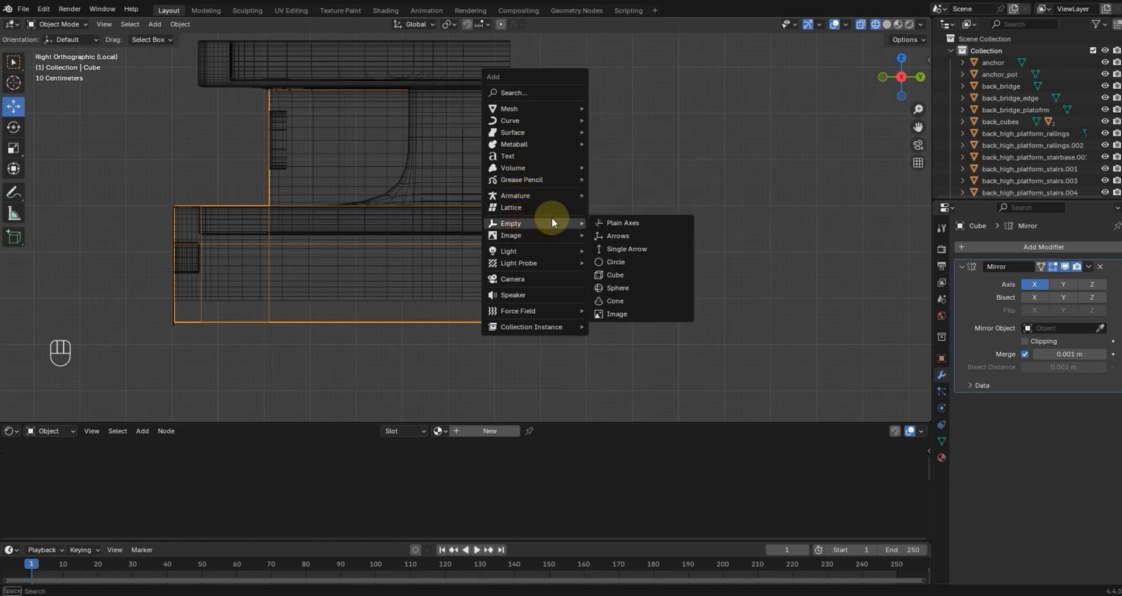
pyautogui.click(614, 220)
pyautogui.keyDown('shift'); pyautogui.moveTo(566, 125); pyautogui.dragTo(589, 215, button='middle'); pyautogui.keyUp('shift')
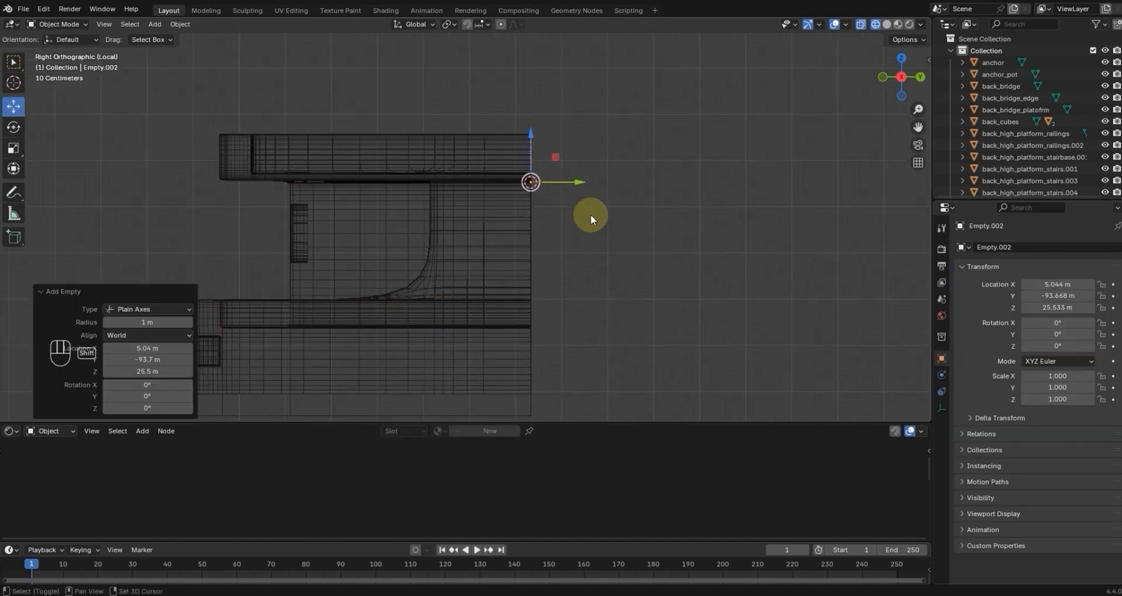
# Step: Select the inner box and isolate it in local view without the main_rooms mesh
pyautogui.scroll(3, 561, 205)
pyautogui.press('Tab')
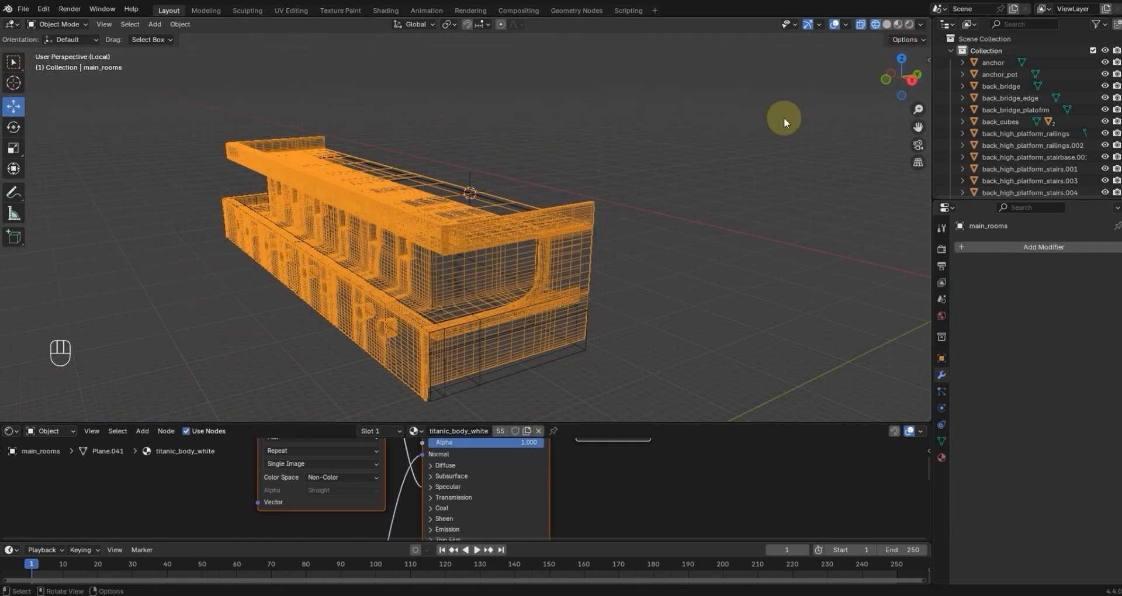
pyautogui.press('Tab')
pyautogui.scroll(4, 716, 202)
pyautogui.keyDown('alt'); pyautogui.moveTo(641, 261); pyautogui.dragTo(242, 90, button='middle'); pyautogui.keyUp('alt')
pyautogui.scroll(-3, 653, 177)
pyautogui.moveTo(214, 98); pyautogui.dragTo(631, 351)
pyautogui.scroll(3, 629, 351)
pyautogui.press('KP_Divide')
pyautogui.press('KP_Divide')
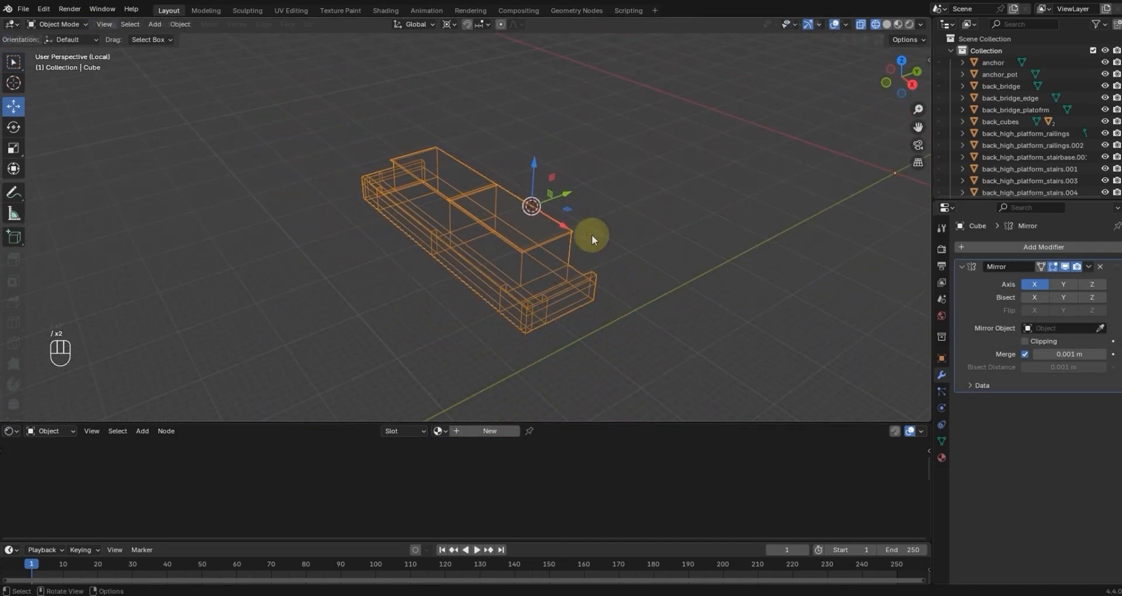
# Step: Delete the thin extruded top face of the inner box together with its vertices
pyautogui.press('Tab')
pyautogui.click(519, 196)
pyautogui.press('KP_Decimal')
pyautogui.press('KP_3')
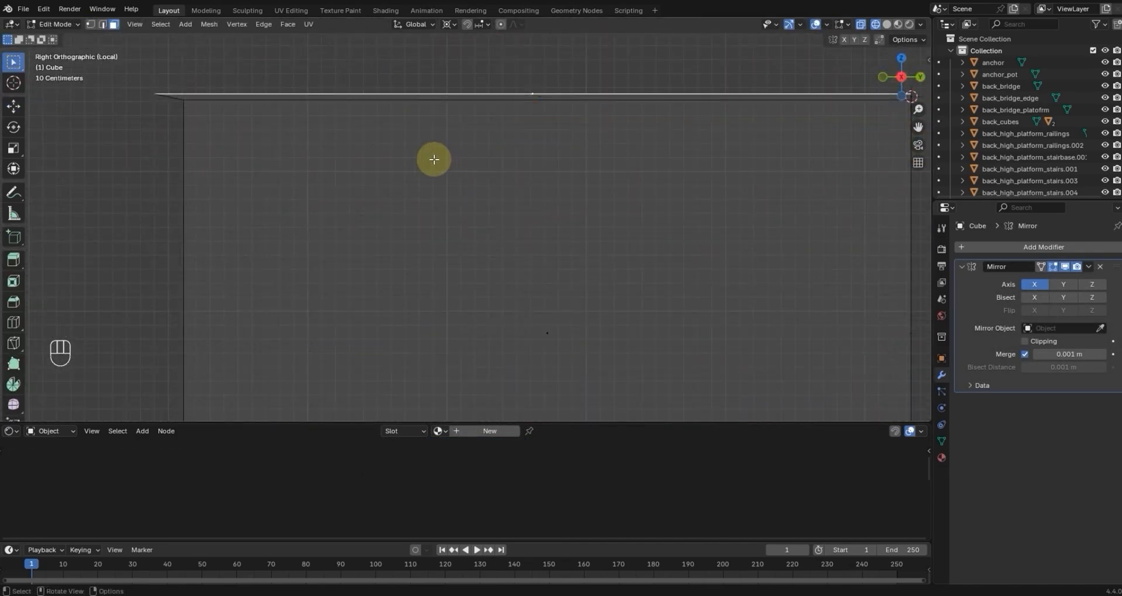
pyautogui.press('x')
pyautogui.click(403, 146)
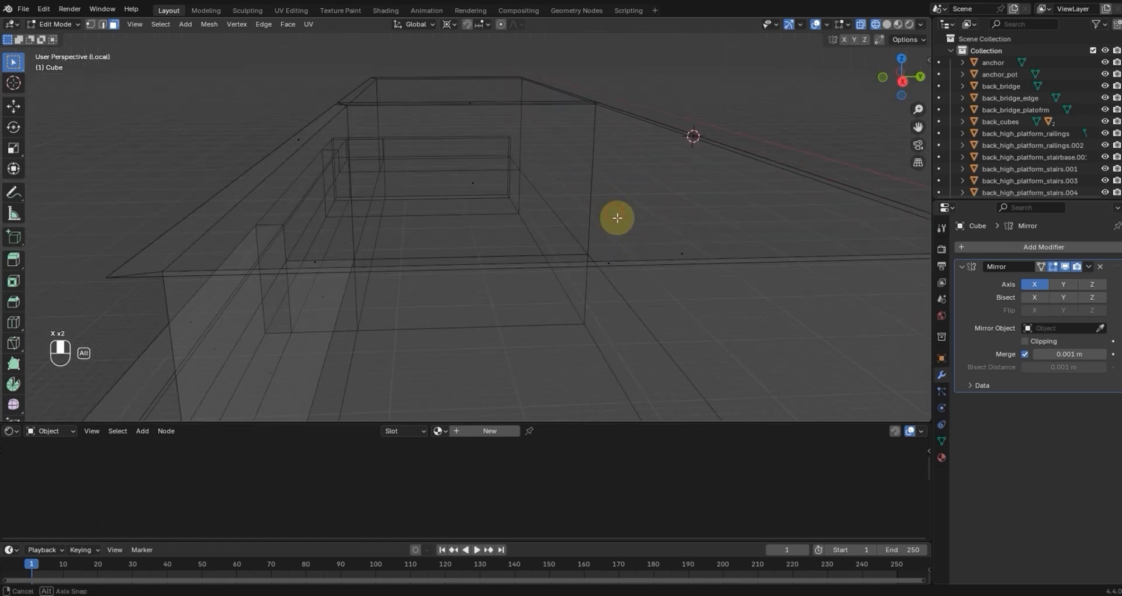
pyautogui.keyDown('alt'); pyautogui.middleClick(619, 220); pyautogui.keyUp('alt')
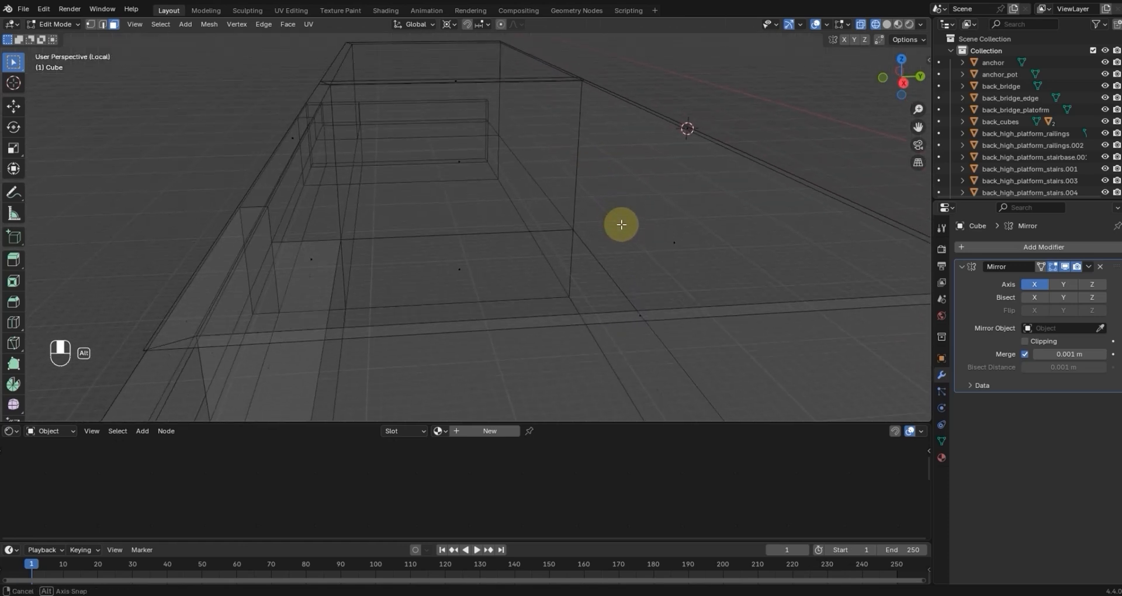
pyautogui.hotkey('ctrl', 'z')
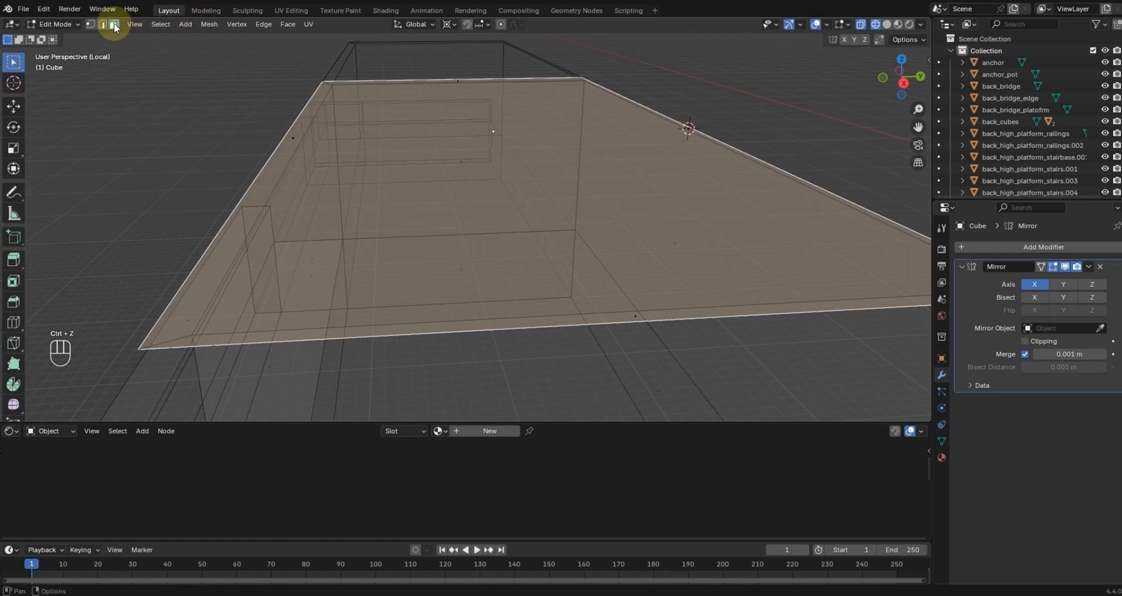
pyautogui.click(91, 25)
pyautogui.press('x')
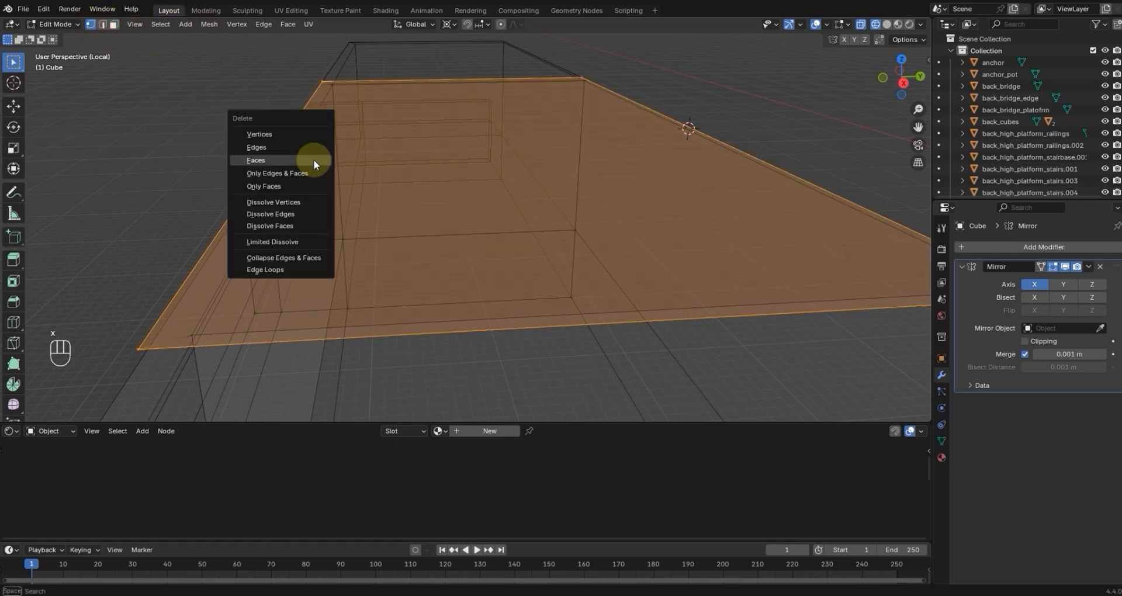
pyautogui.click(258, 135)
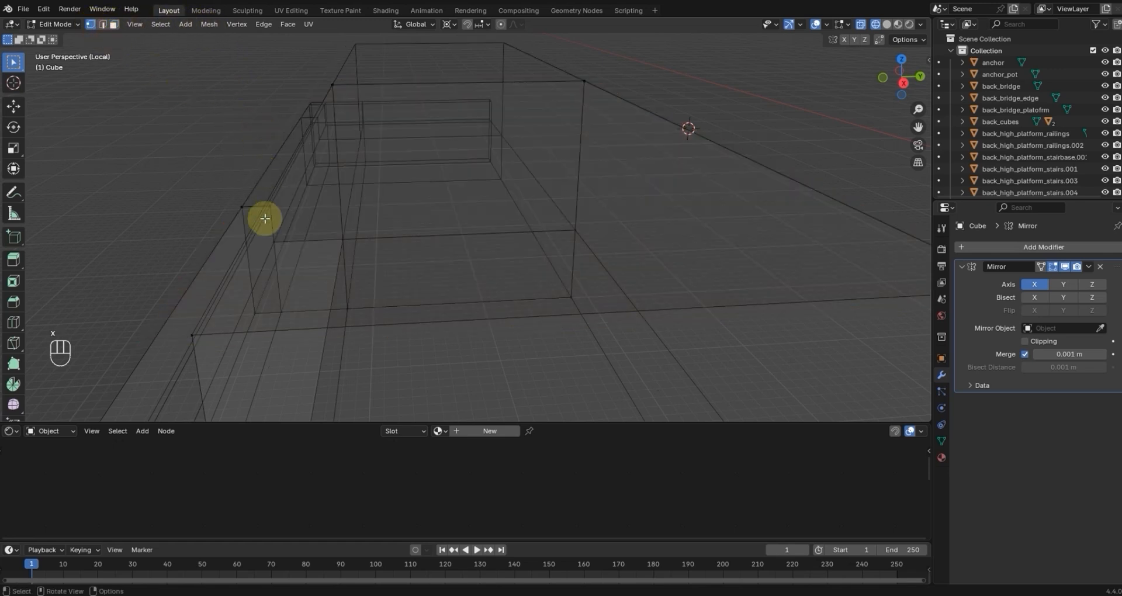
# Step: Snap the 3D cursor to the cabin volume's upper corner vertex at the box's mirror plane
pyautogui.keyDown('alt'); pyautogui.click(204, 337); pyautogui.keyUp('alt')
pyautogui.moveTo(469, 256); pyautogui.dragTo(287, 105, button='middle')
pyautogui.click(248, 128)
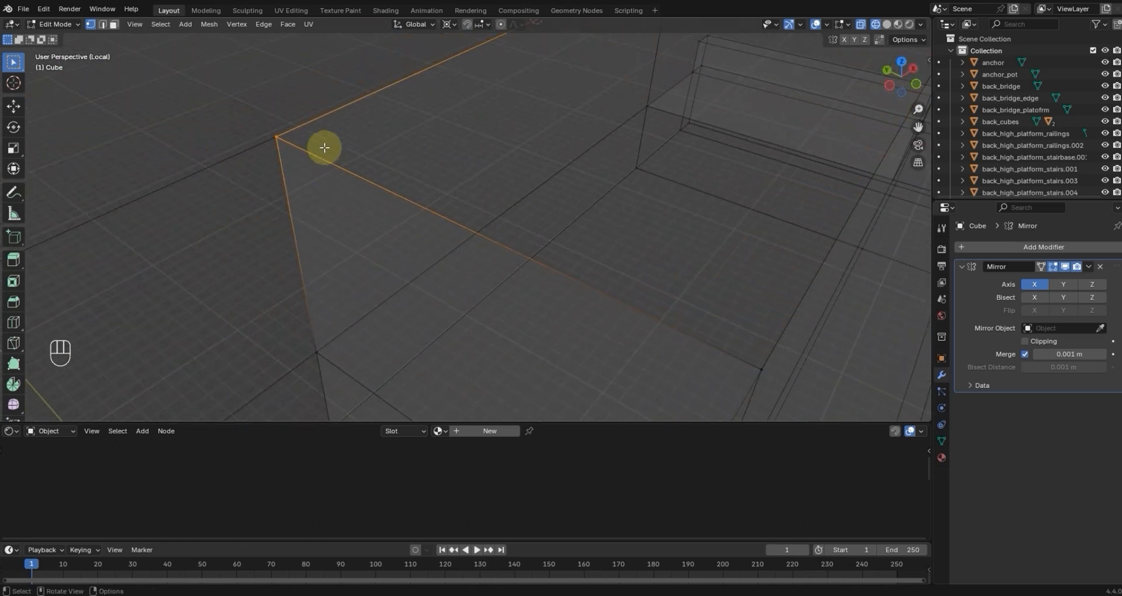
pyautogui.hotkey('shift', 's')
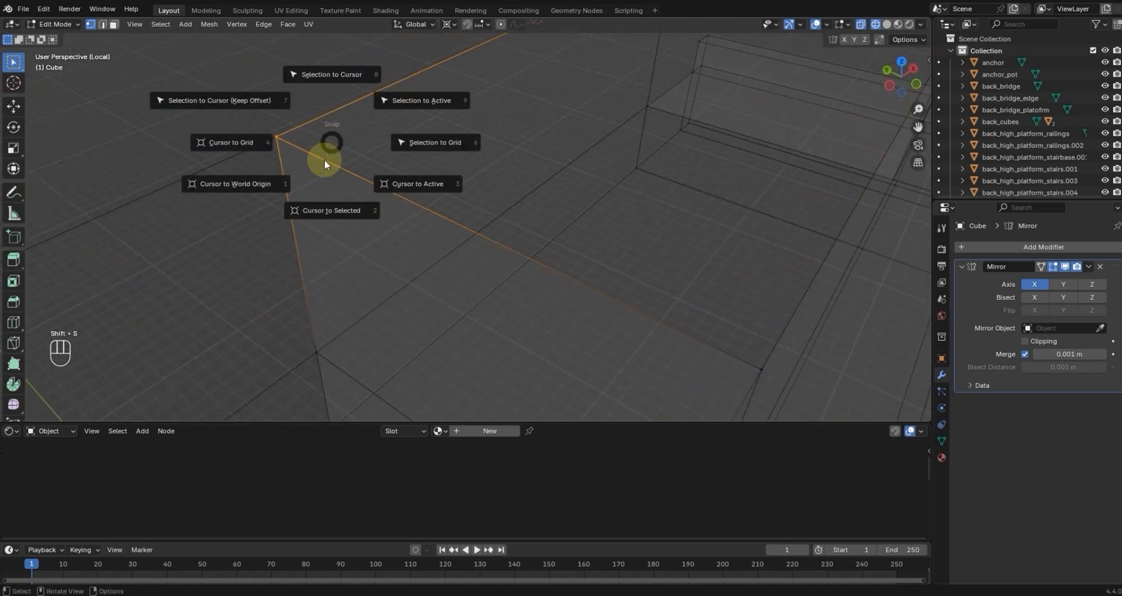
pyautogui.click(331, 215)
# Step: Delete the internal cross-section faces at the inner box's mirror plane
pyautogui.moveTo(335, 208); pyautogui.dragTo(471, 261, button='middle')
pyautogui.press('KP_7')
pyautogui.moveTo(387, 181); pyautogui.dragTo(453, 353)
pyautogui.moveTo(277, 140); pyautogui.dragTo(353, 94, button='middle')
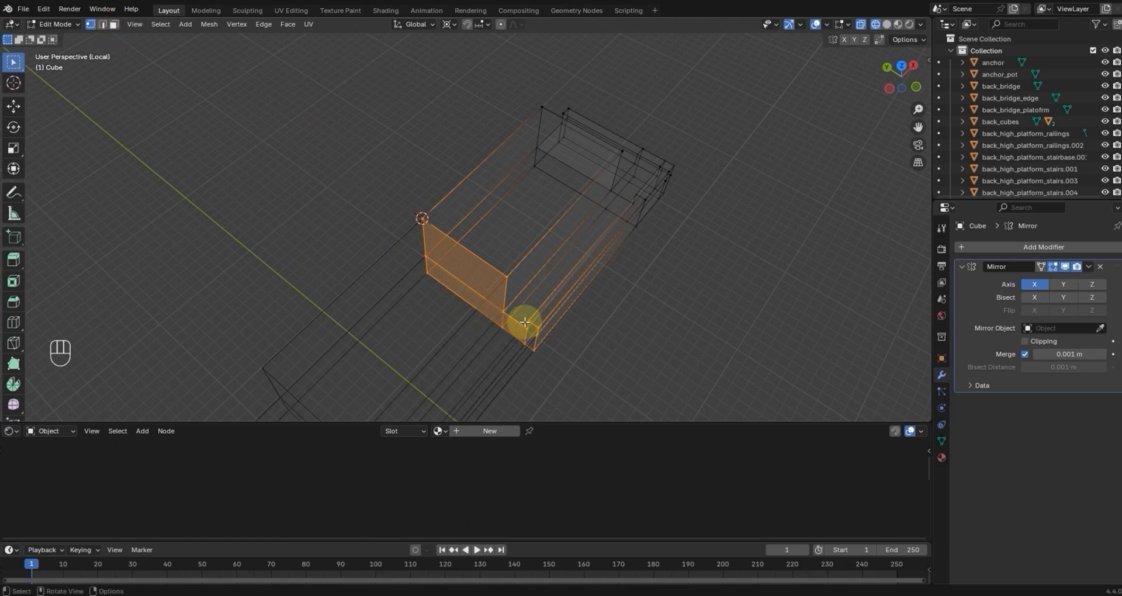
pyautogui.press('x')
pyautogui.click(486, 349)
pyautogui.moveTo(624, 296); pyautogui.dragTo(519, 263, button='middle')
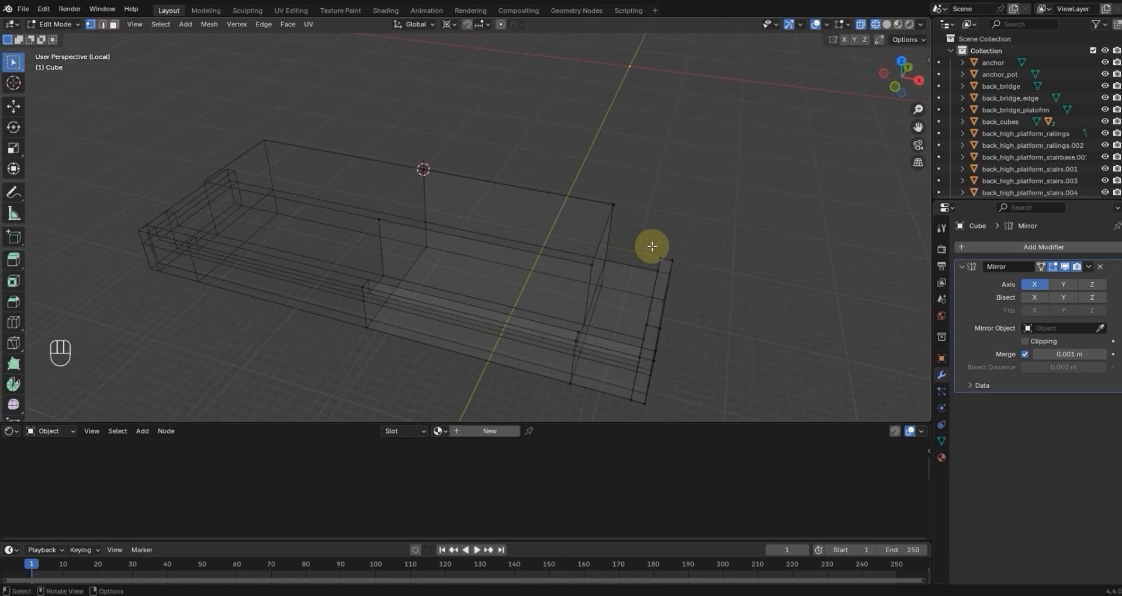
# Step: Fill the cabin volume's open top with a face between its corner vertices and return to Object Mode
pyautogui.keyDown('shift'); pyautogui.click(611, 207); pyautogui.keyUp('shift')
pyautogui.keyDown('shift'); pyautogui.click(425, 169); pyautogui.keyUp('shift')
pyautogui.keyDown('shift'); pyautogui.click(388, 225); pyautogui.keyUp('shift')
pyautogui.moveTo(379, 217); pyautogui.dragTo(560, 186, button='middle')
pyautogui.press('f')
pyautogui.press('Tab')
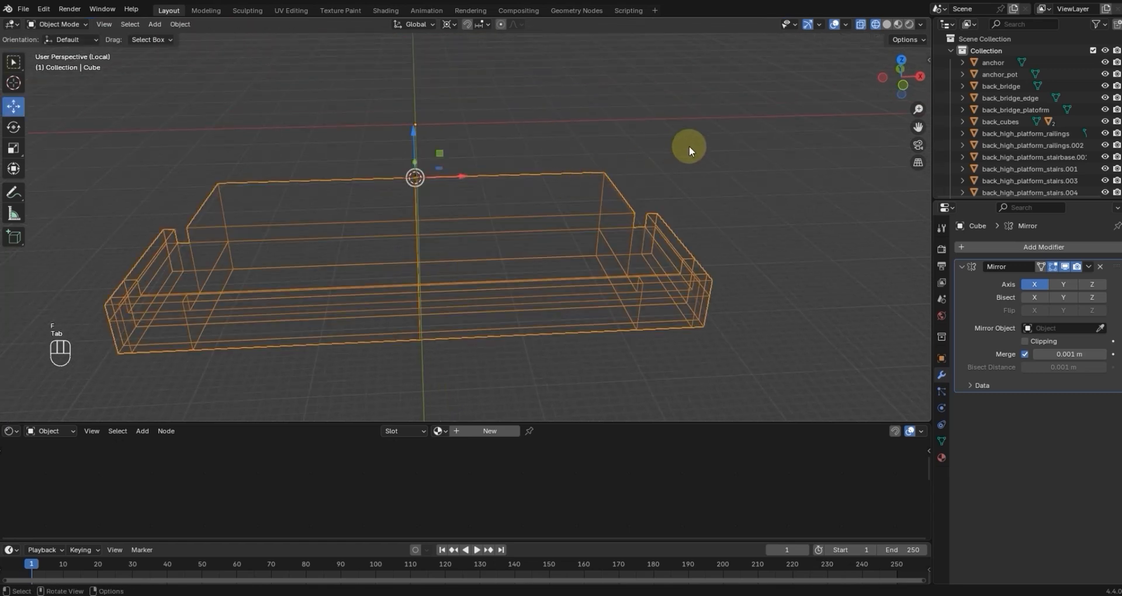
# Step: Switch to solid shading without X-ray, isolate the inner box together with main_rooms, and inspect how they fit
pyautogui.click(887, 24)
pyautogui.hotkey('alt', 'z')
pyautogui.moveTo(662, 152)
pyautogui.mouseDown(button='middle')
pyautogui.moveTo(599, 136)
pyautogui.moveTo(628, 155)
pyautogui.moveTo(655, 154)
pyautogui.mouseUp(button='middle')
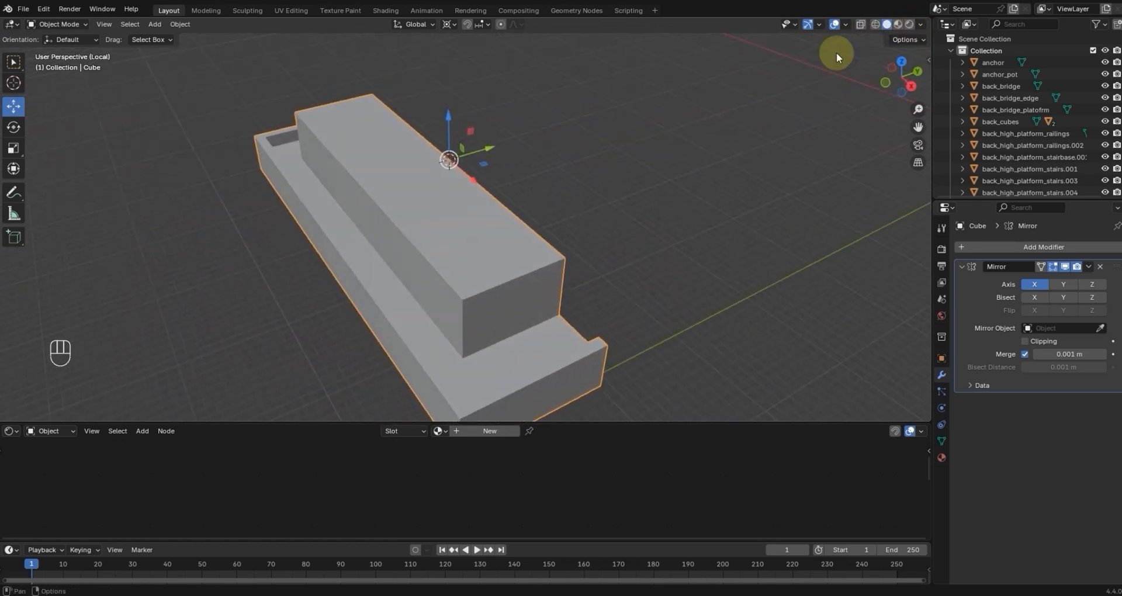
pyautogui.press('KP_Divide')
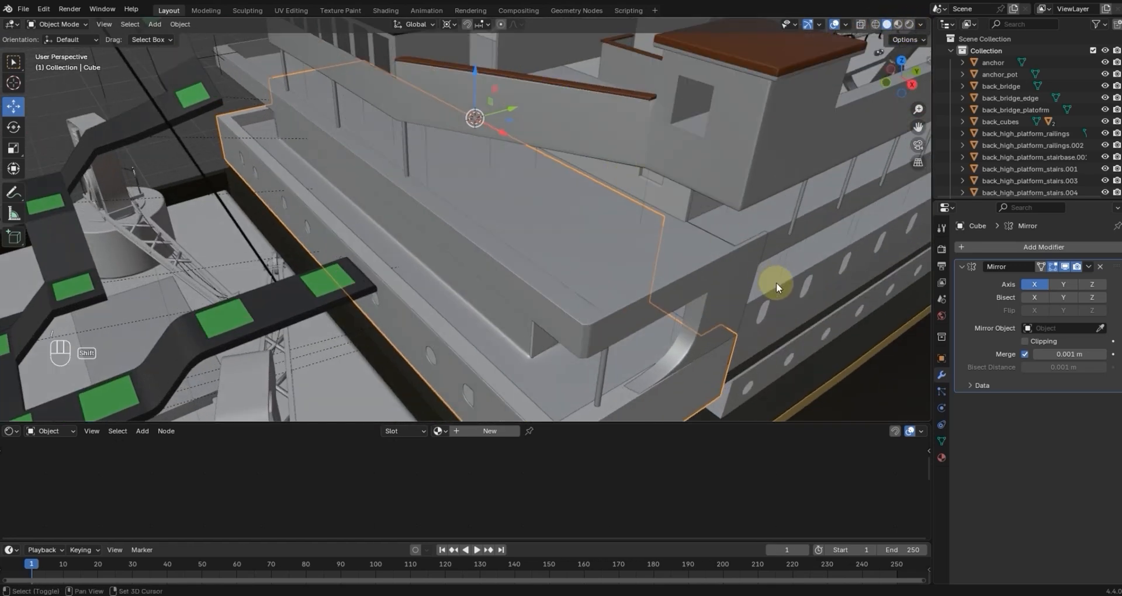
pyautogui.keyDown('shift'); pyautogui.click(674, 294); pyautogui.keyUp('shift')
pyautogui.press('KP_Divide')
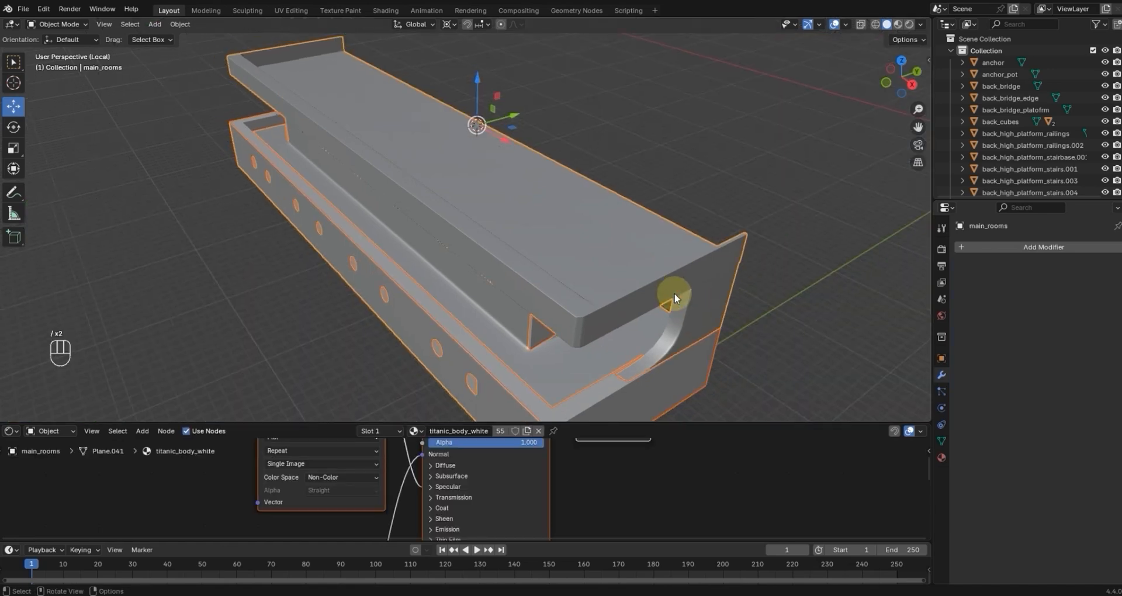
pyautogui.scroll(5, 550, 278)
pyautogui.moveTo(671, 185); pyautogui.dragTo(501, 233, button='middle')
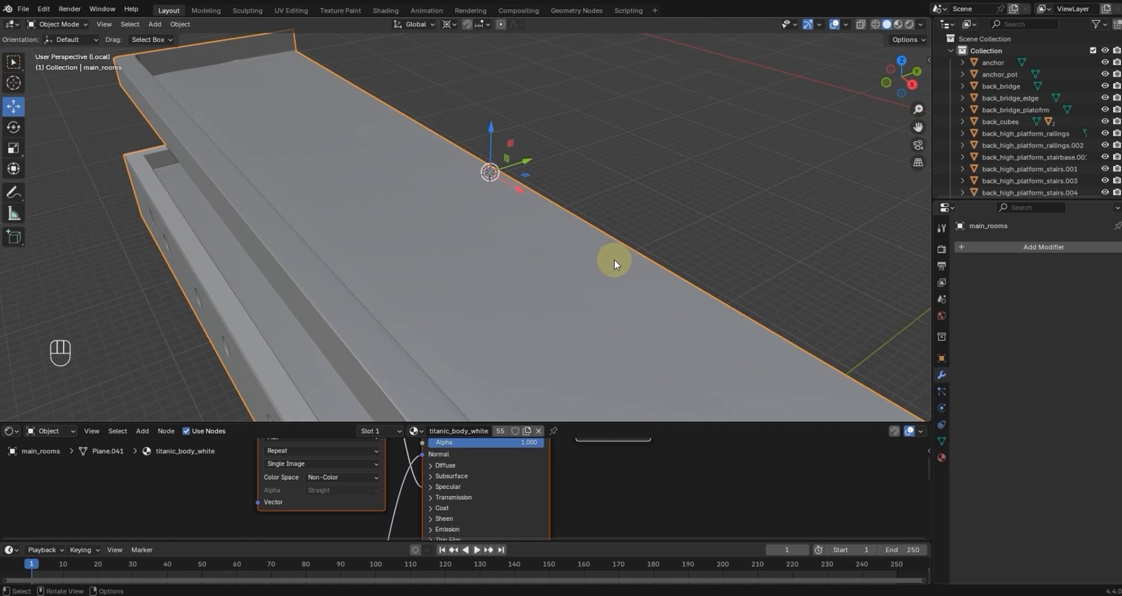
pyautogui.scroll(-4, 591, 274)
pyautogui.moveTo(567, 293); pyautogui.dragTo(543, 279, button='middle')
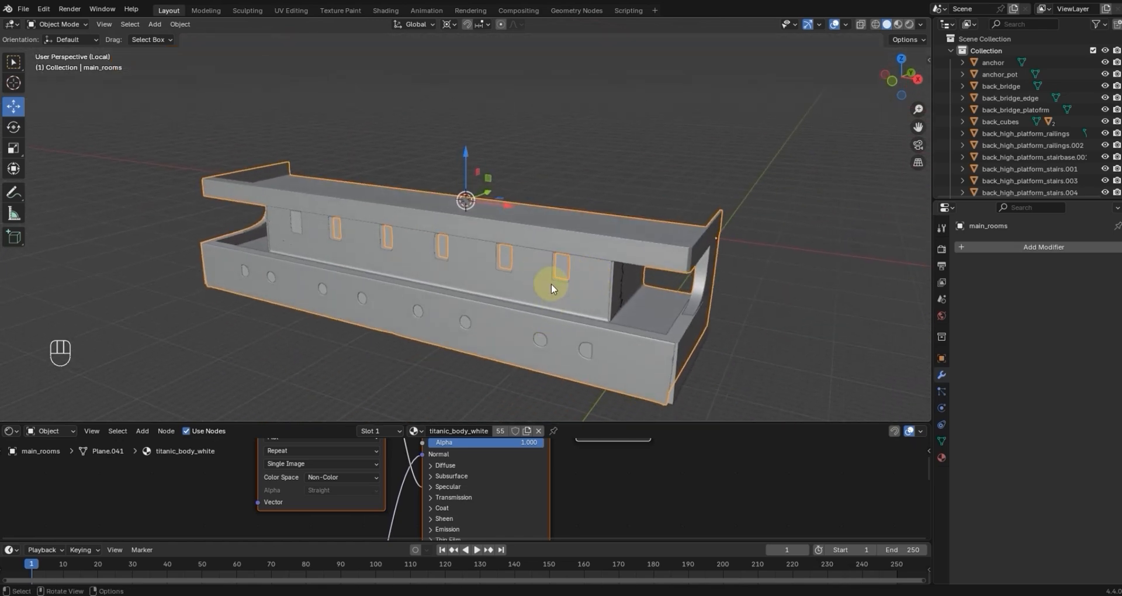
# Step: Extrude the inner box's top face about 0.043 m upward to the underside of the roof in wireframe view
pyautogui.click(671, 322)
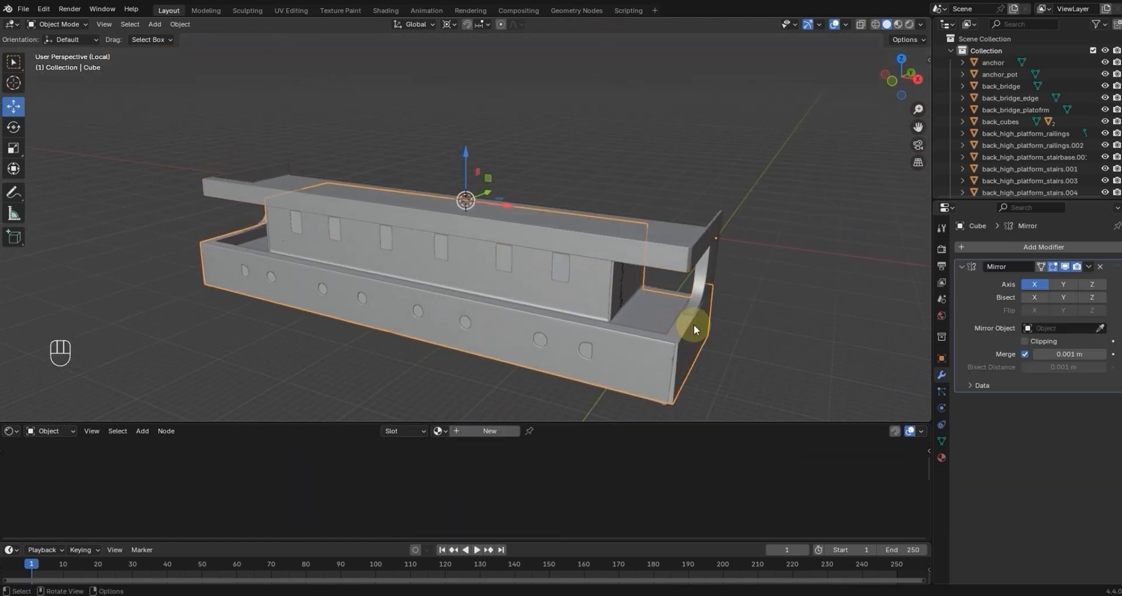
pyautogui.click(876, 24)
pyautogui.moveTo(844, 55); pyautogui.dragTo(534, 222, button='middle')
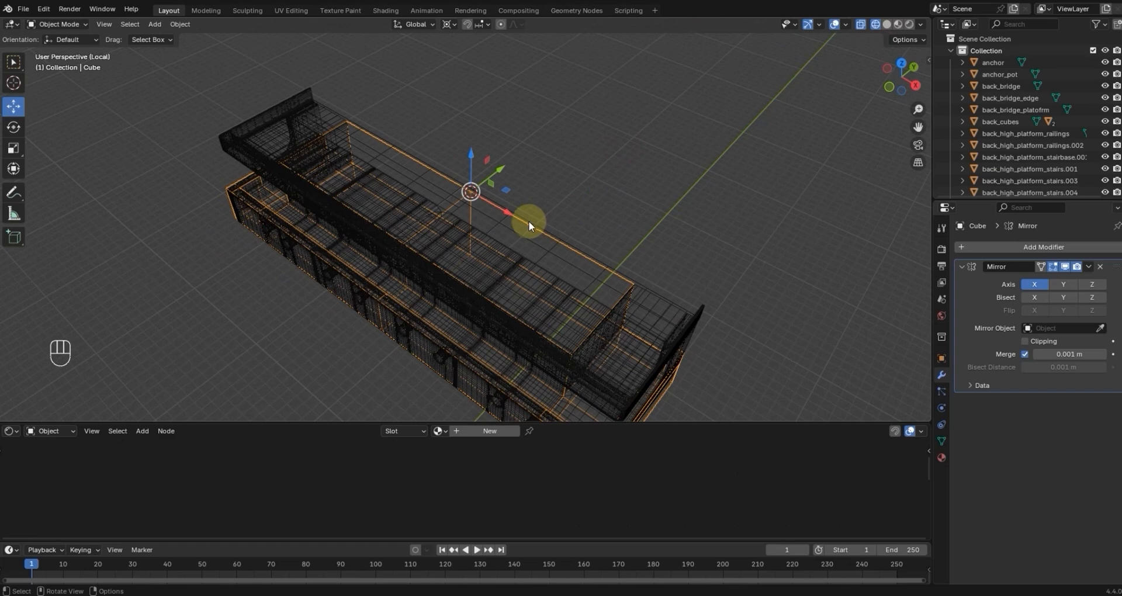
pyautogui.press('Tab')
pyautogui.moveTo(648, 263); pyautogui.dragTo(675, 237, button='middle')
pyautogui.press('KP_3')
pyautogui.scroll(5, 657, 253)
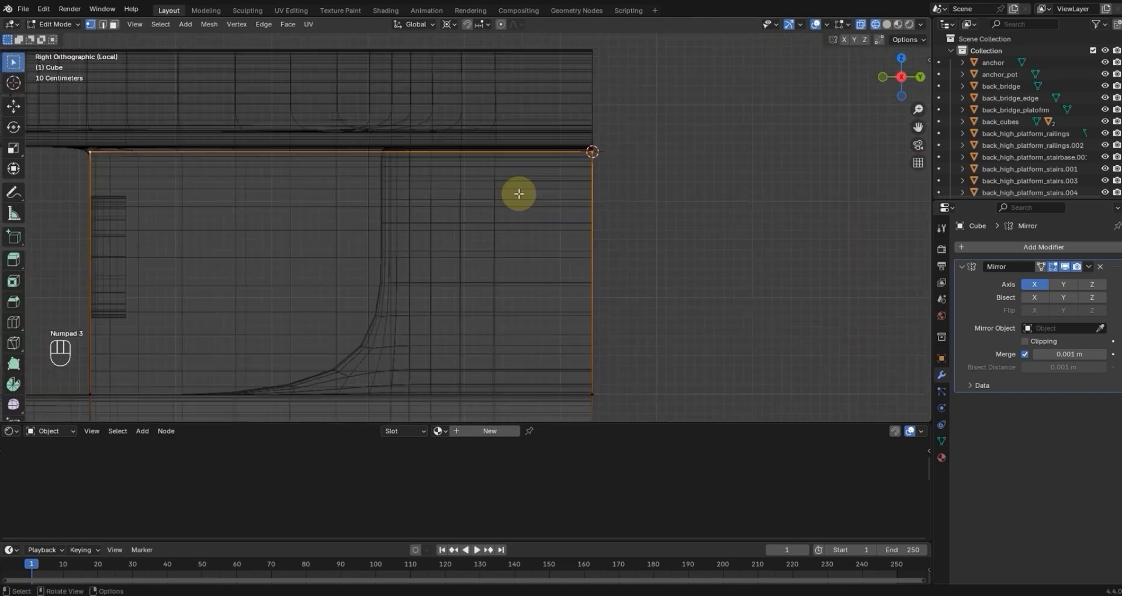
pyautogui.keyDown('shift'); pyautogui.moveTo(531, 233); pyautogui.dragTo(539, 260, button='middle'); pyautogui.keyUp('shift')
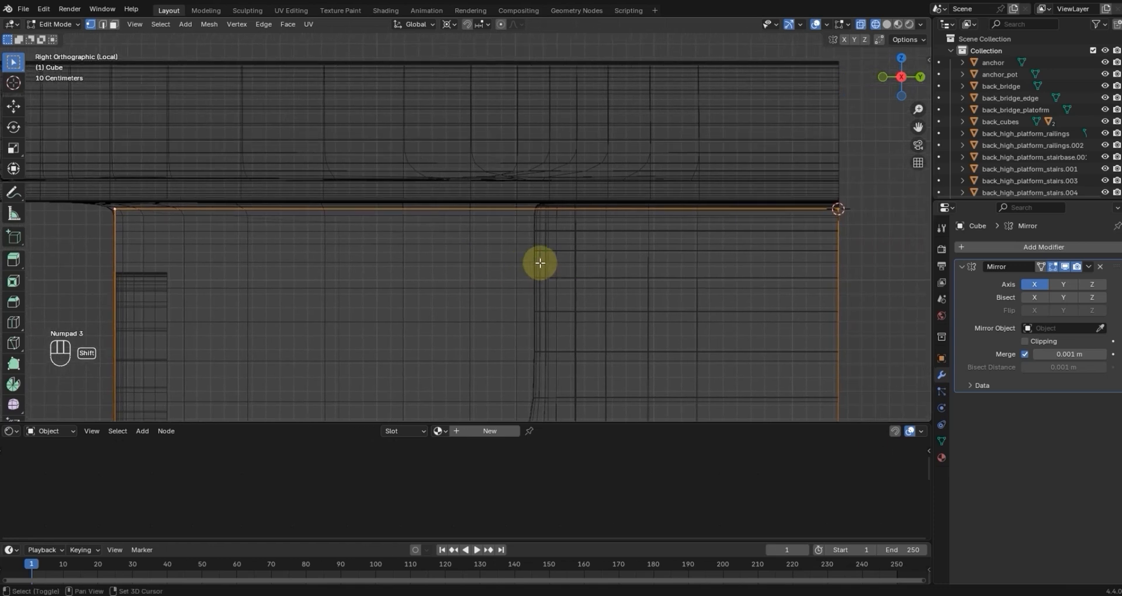
pyautogui.click(20, 267)
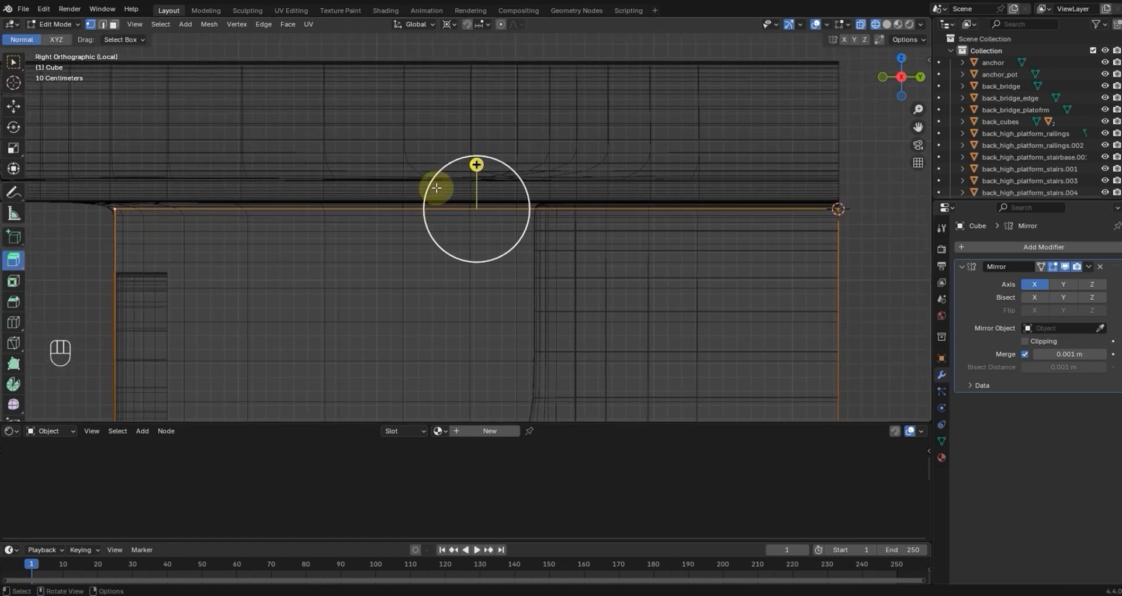
pyautogui.moveTo(477, 165); pyautogui.dragTo(480, 159)
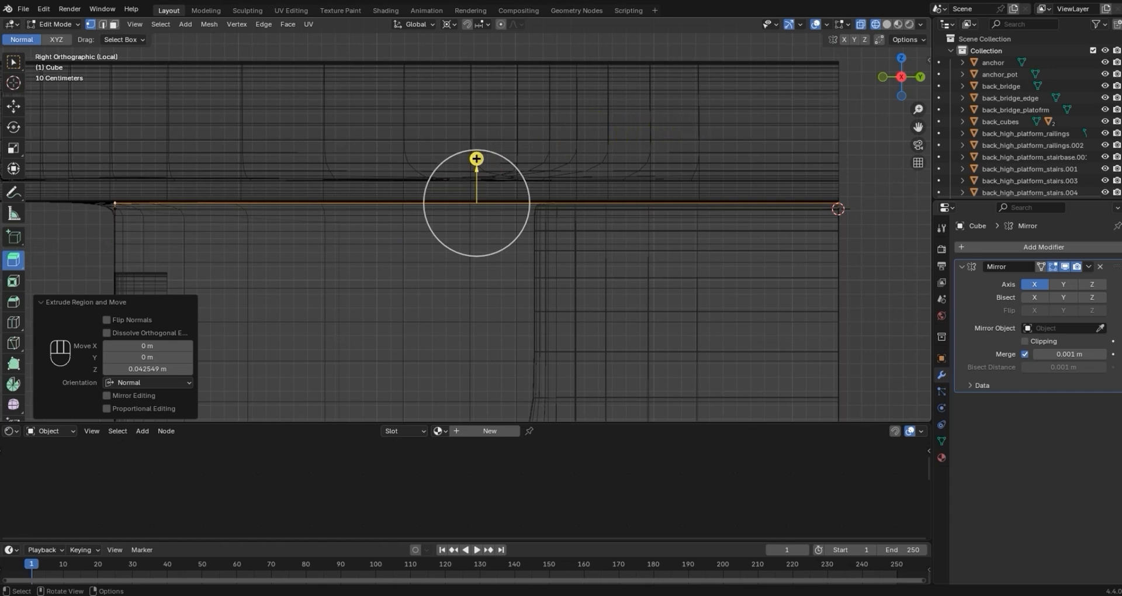
# Step: Try scaling the extruded top face by 1.028 around the 3D cursor, and undo the scaling
pyautogui.press('s')
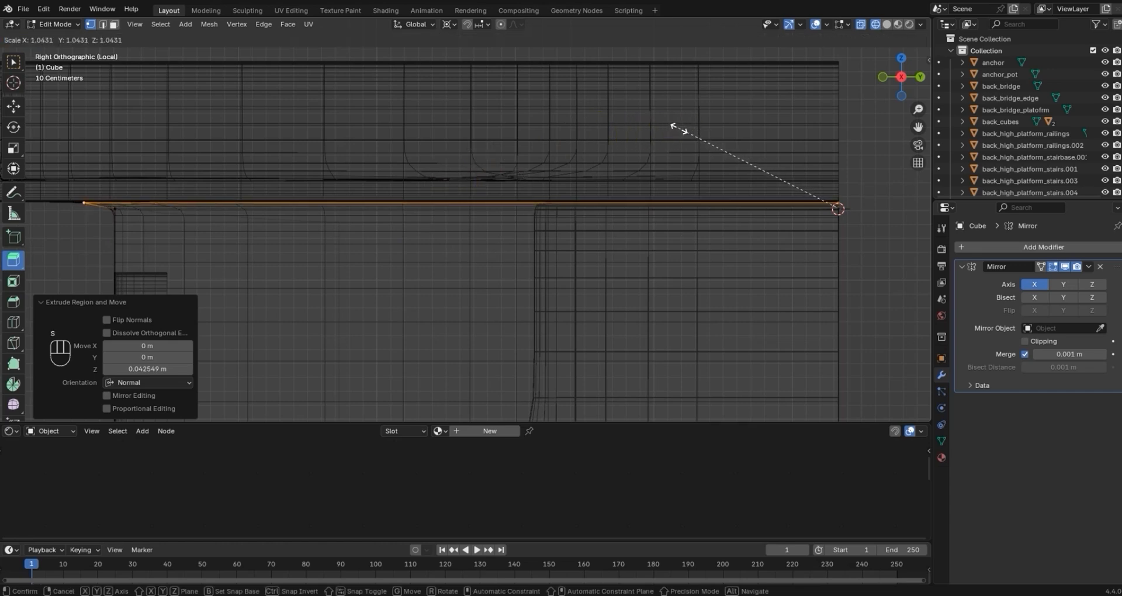
pyautogui.click(683, 127)
pyautogui.moveTo(747, 143); pyautogui.dragTo(461, 235, button='middle')
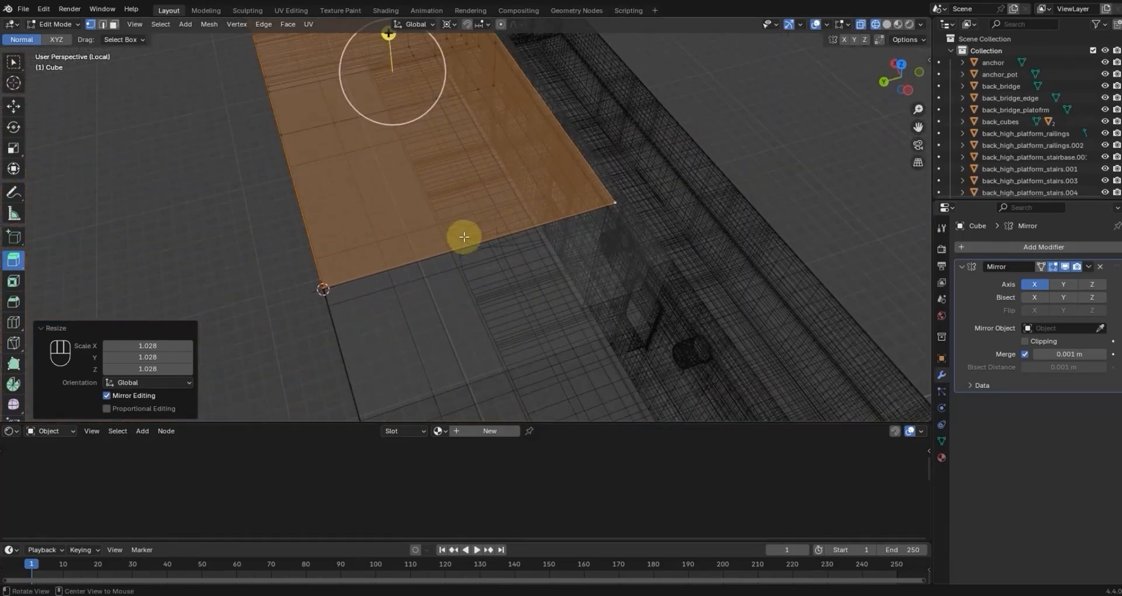
pyautogui.hotkey('ctrl', 'z')
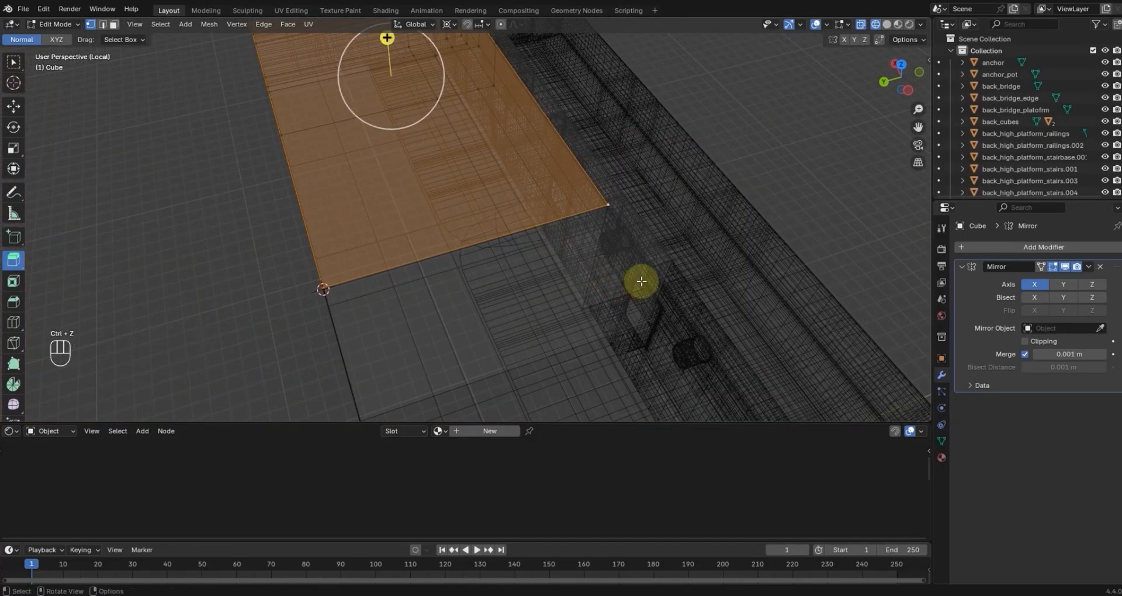
# Step: Cancel the started scaling and enlarge the 3D viewport by joining it down over the lower editor area
pyautogui.press('s')
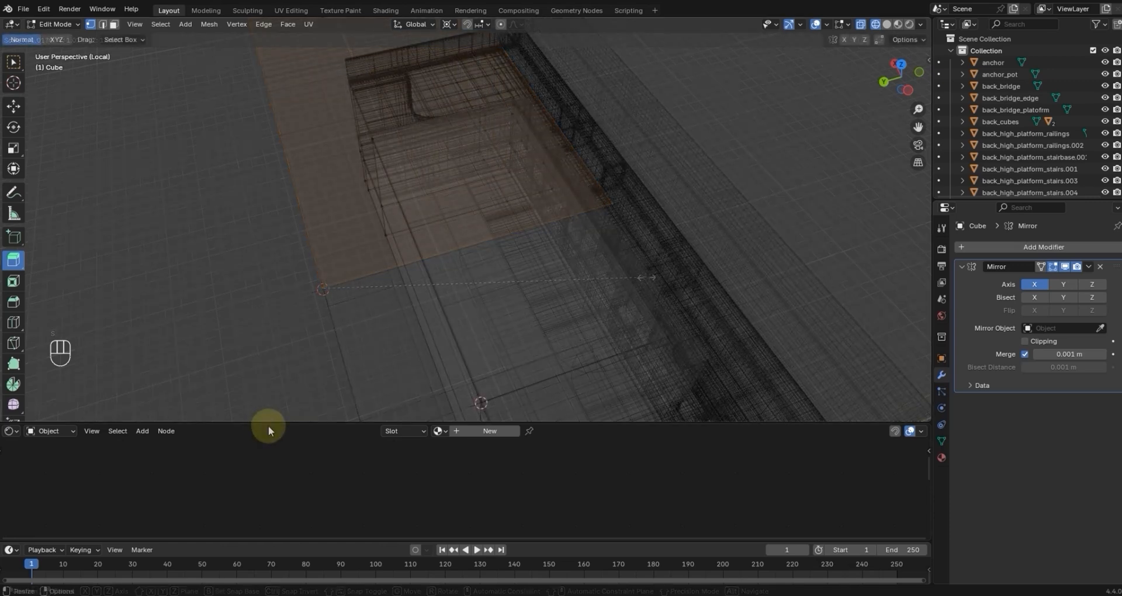
pyautogui.rightClick(269, 423)
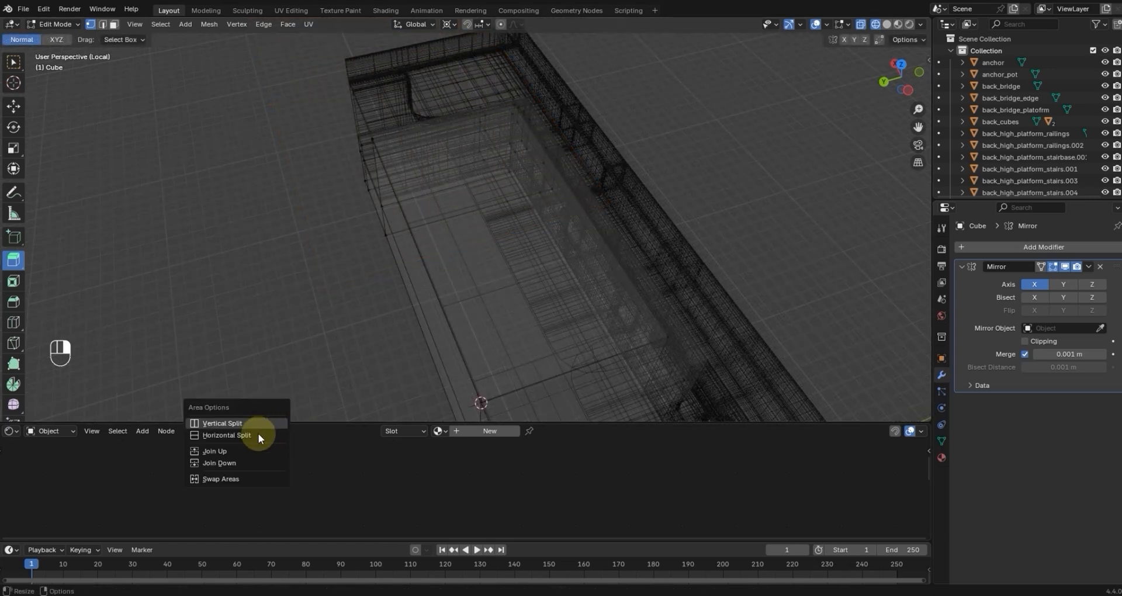
pyautogui.click(244, 467)
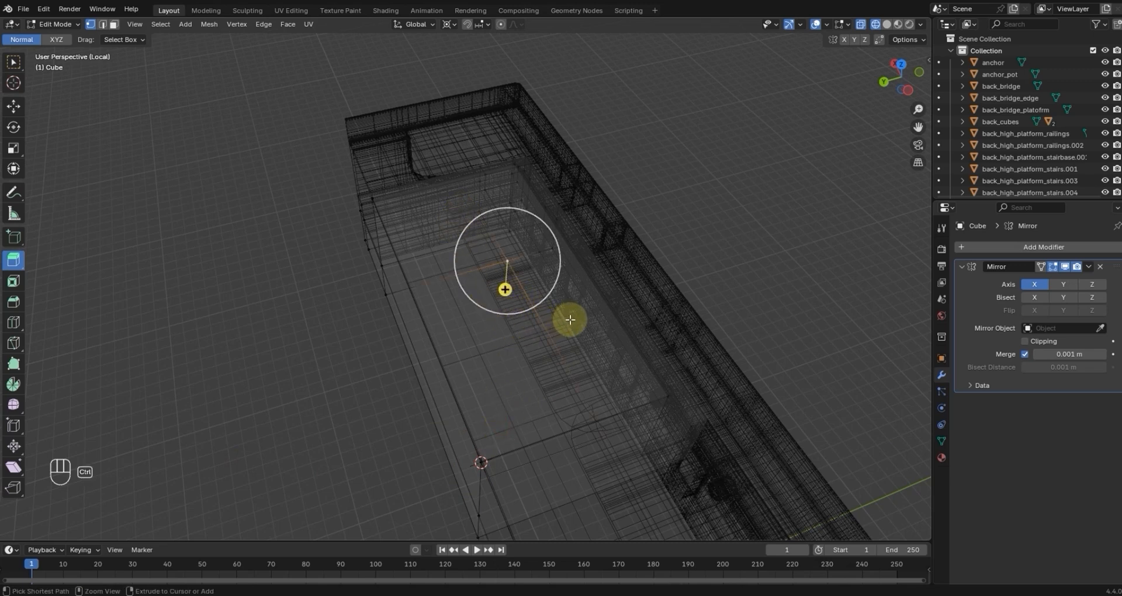
# Step: Undo the stray edits, then scale the inner box's extruded top face around the 3D cursor by 1.038 and again by 1.193
pyautogui.hotkey('ctrl', 'z')
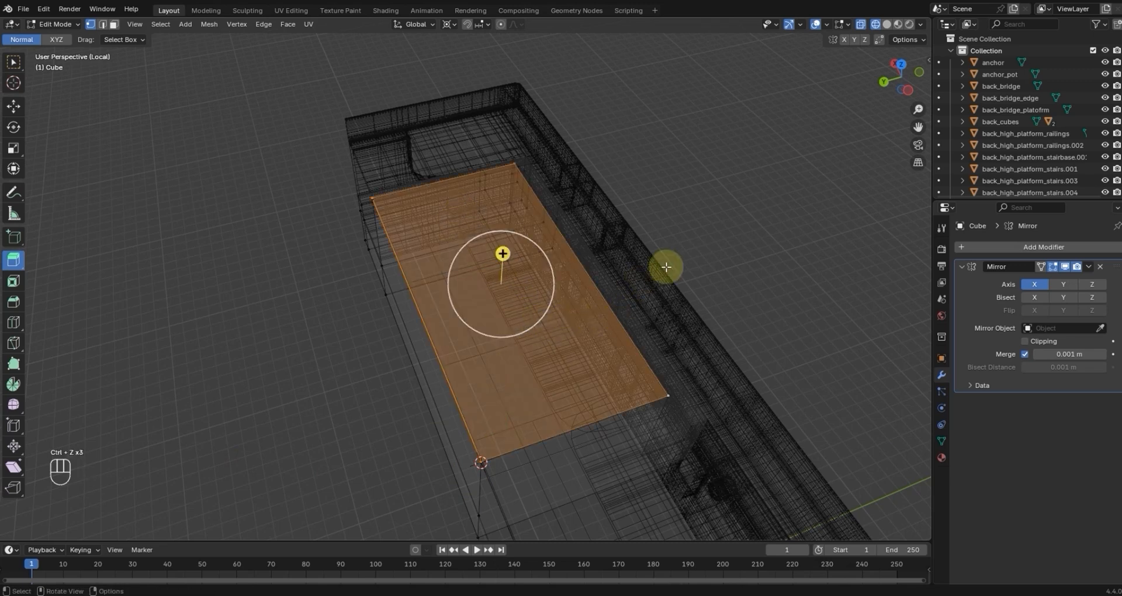
pyautogui.press('s')
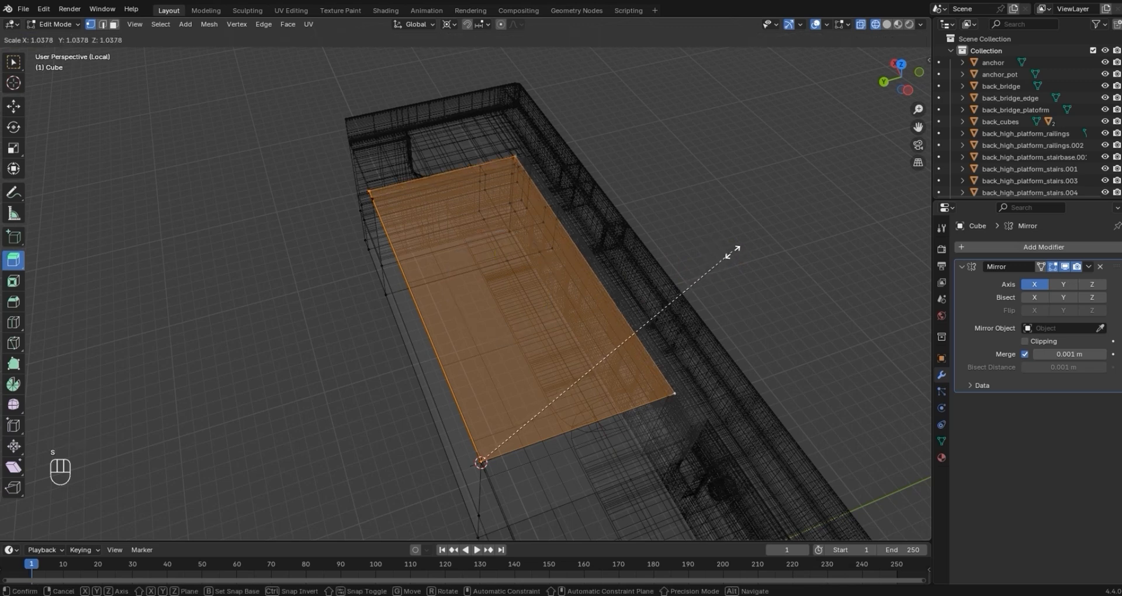
pyautogui.click(732, 253)
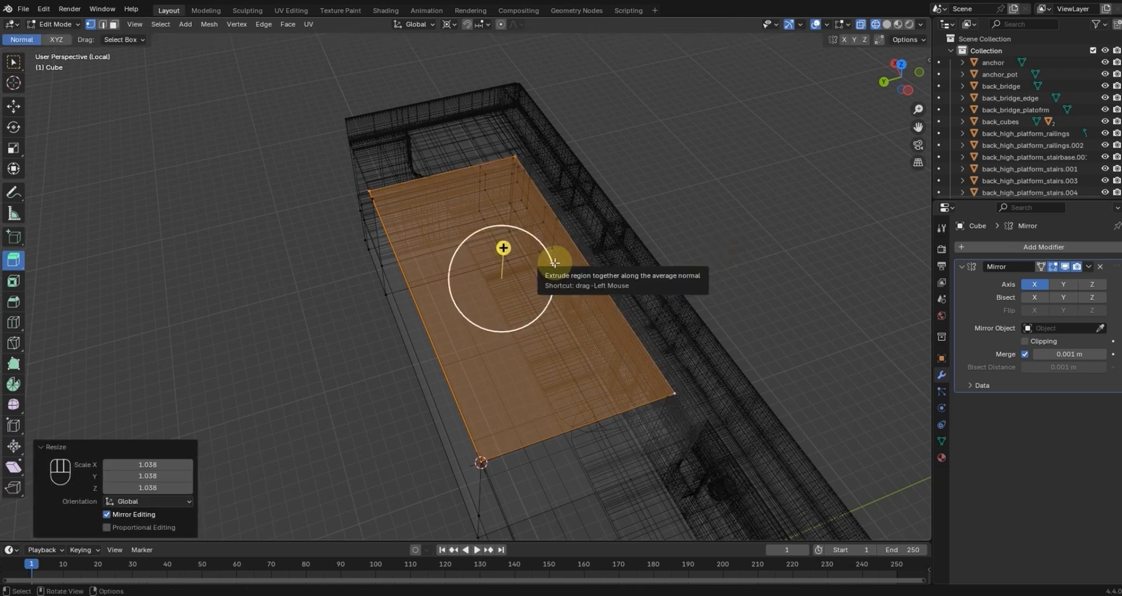
pyautogui.press('KP_3')
pyautogui.keyDown('shift'); pyautogui.moveTo(553, 261); pyautogui.dragTo(688, 200, button='middle'); pyautogui.keyUp('shift')
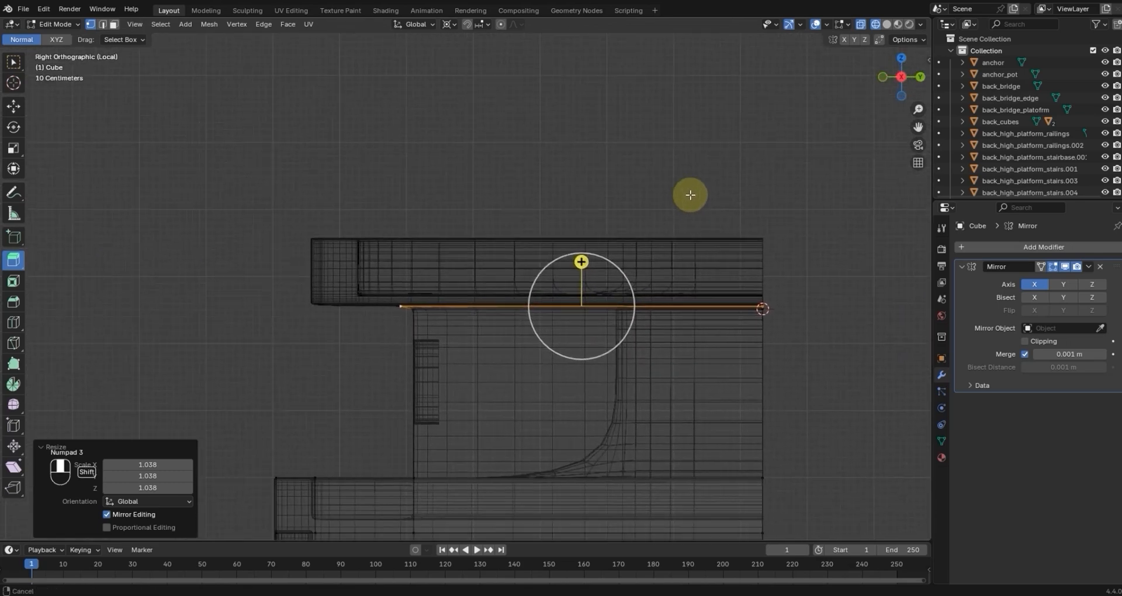
pyautogui.scroll(6, 688, 200)
pyautogui.moveTo(549, 228); pyautogui.dragTo(626, 173, button='middle')
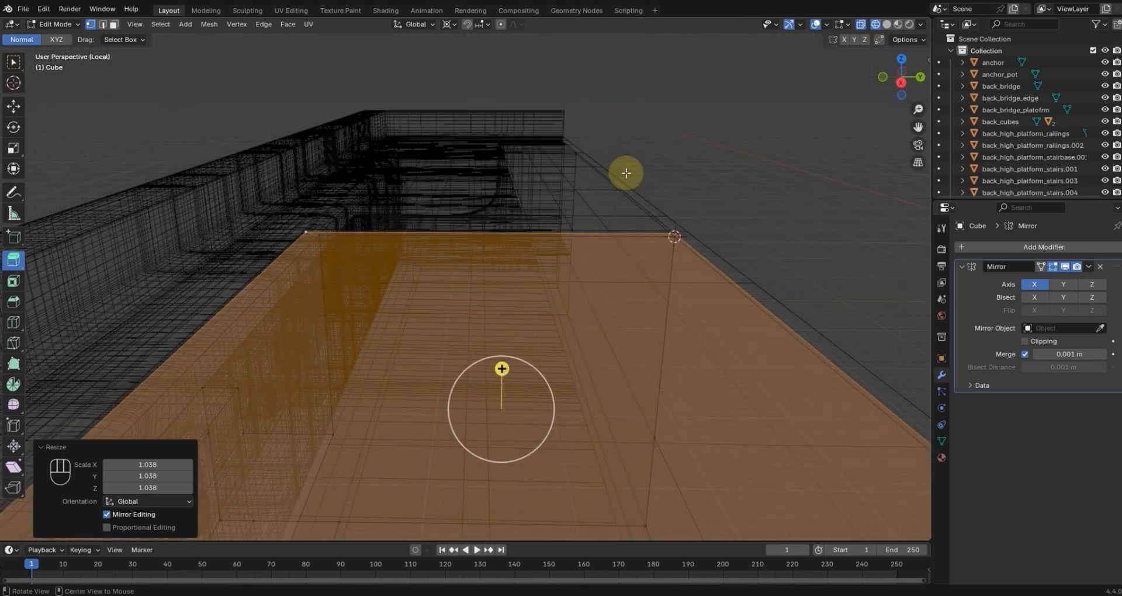
pyautogui.scroll(-5, 626, 173)
pyautogui.press('s')
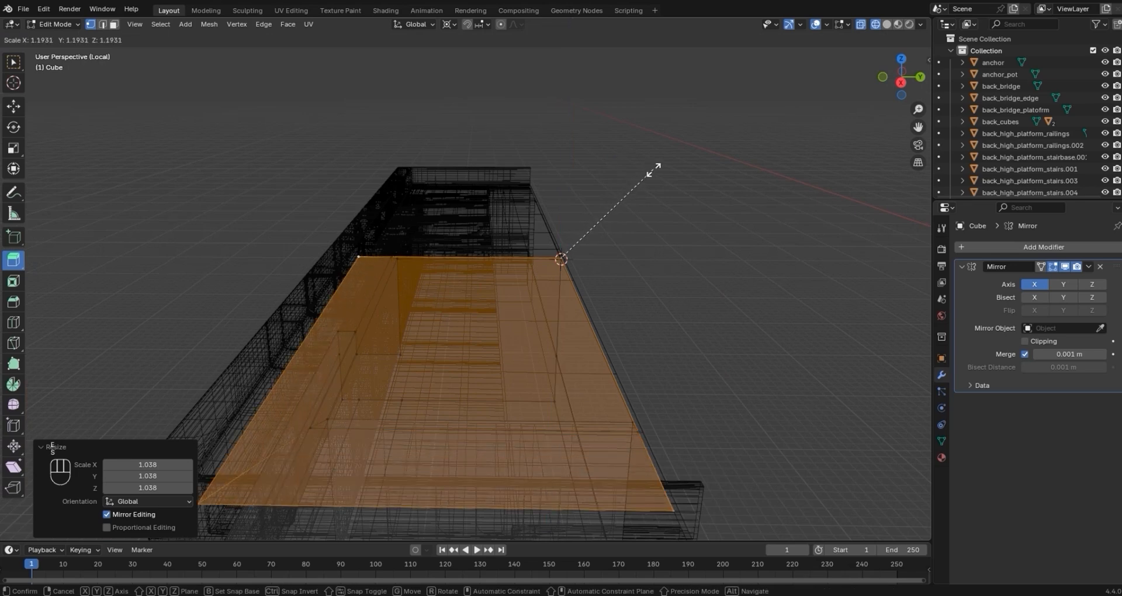
pyautogui.click(647, 176)
# Step: In top view, scale the top face by 1.068 along X and 1.128 along Y to meet the roof outline
pyautogui.press('KP_7')
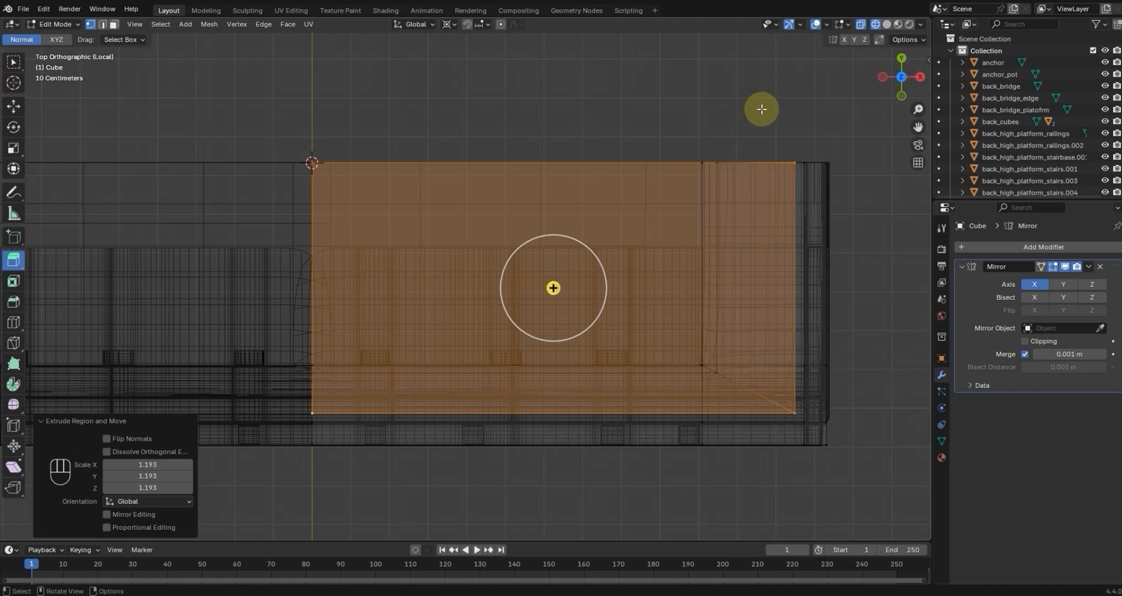
pyautogui.press('s')
pyautogui.press('x')
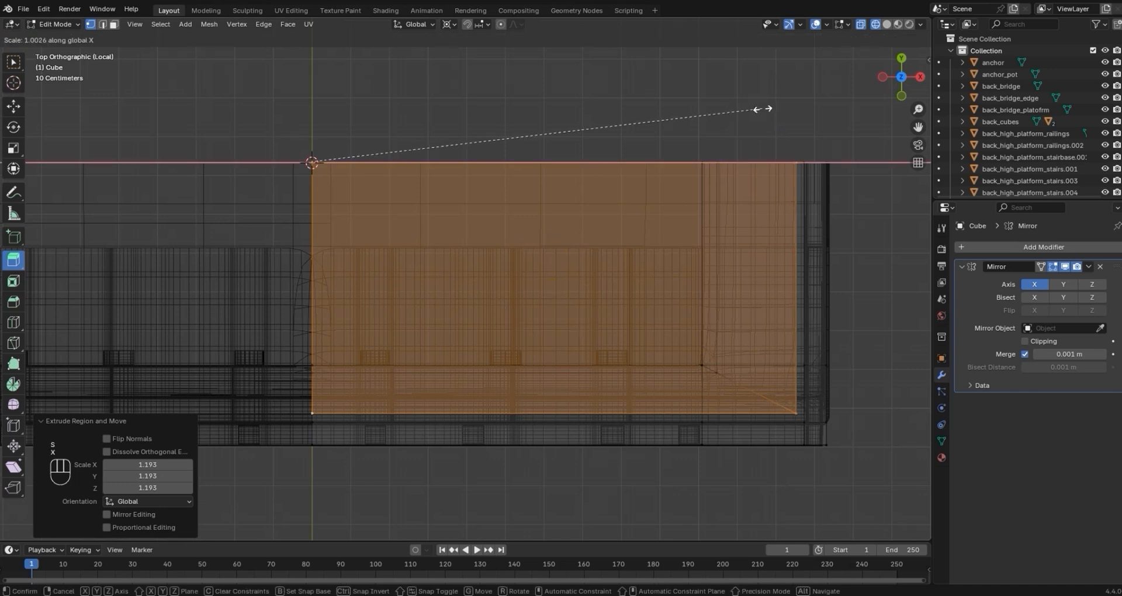
pyautogui.click(778, 106)
pyautogui.press('s')
pyautogui.press('y')
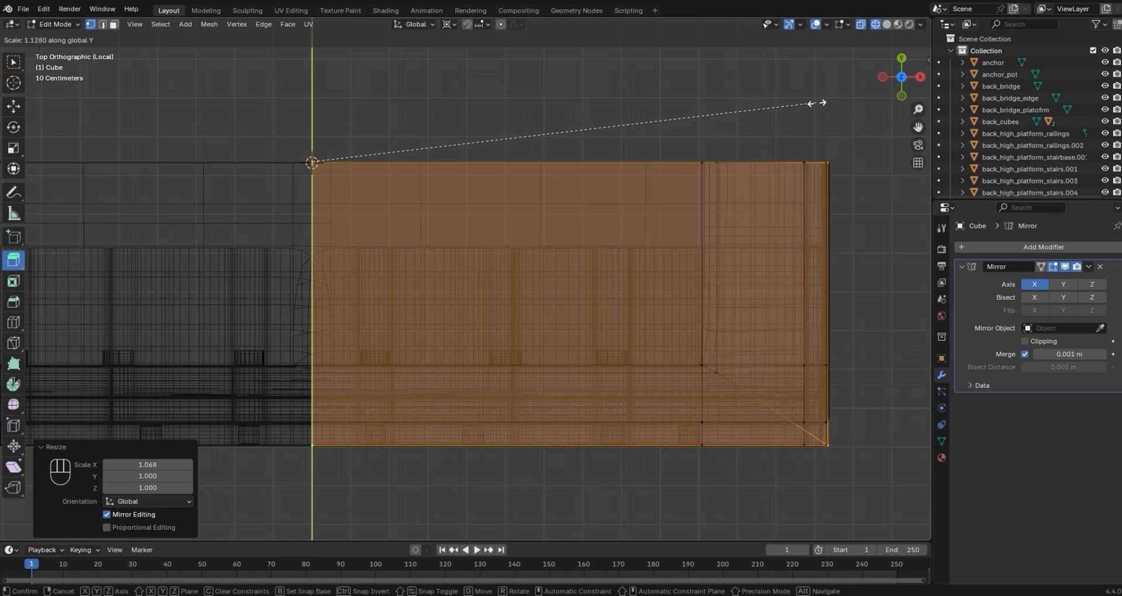
pyautogui.click(819, 103)
# Step: Refine the top face's depth against the roof edge by scaling it along Y by 0.923 and 1.004
pyautogui.moveTo(790, 180); pyautogui.dragTo(664, 59, button='middle')
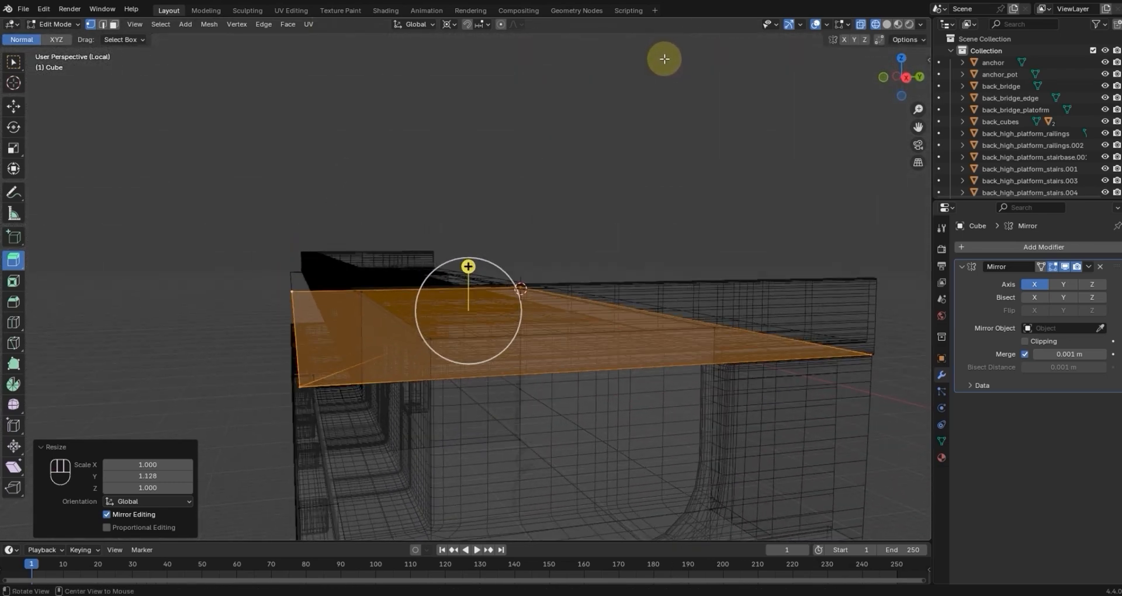
pyautogui.press('s')
pyautogui.press('y')
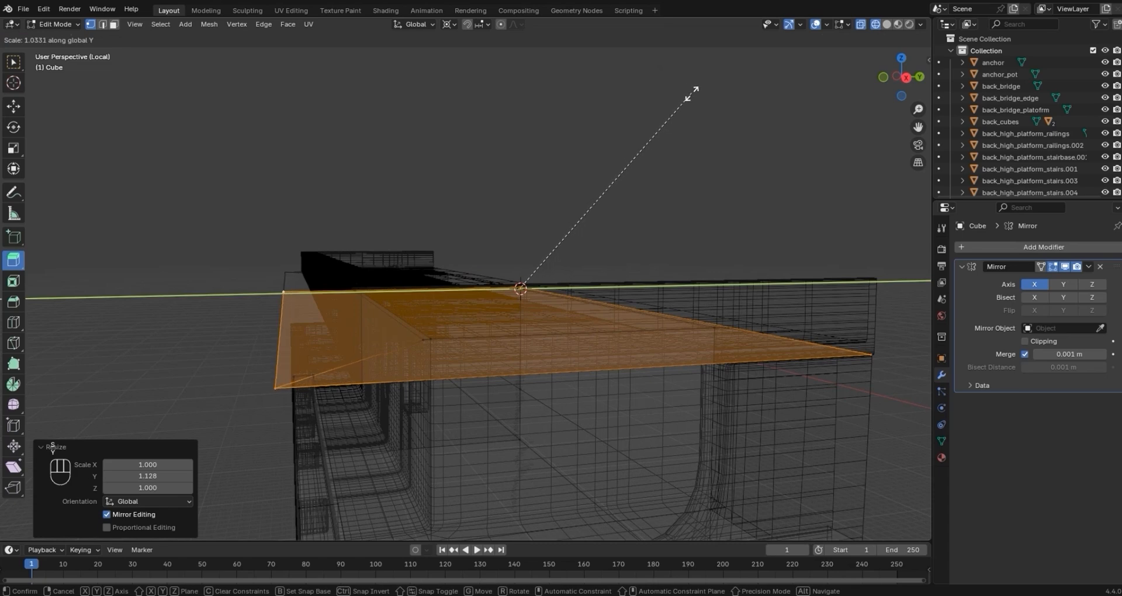
pyautogui.click(657, 101)
pyautogui.press('KP_3')
pyautogui.scroll(3, 508, 187)
pyautogui.scroll(3, 556, 201)
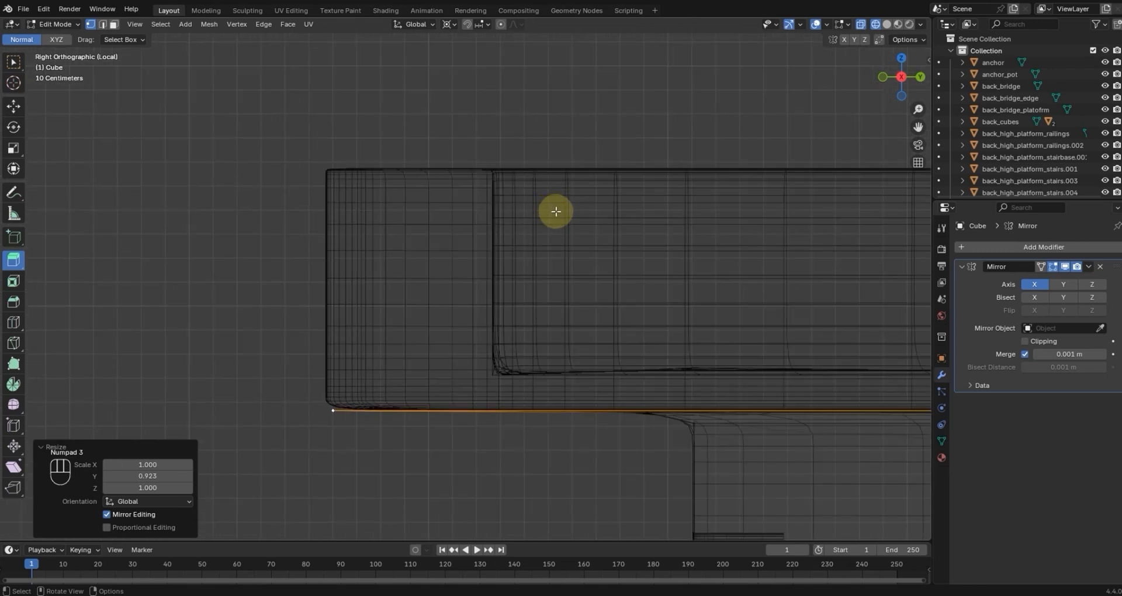
pyautogui.press('s')
pyautogui.press('y')
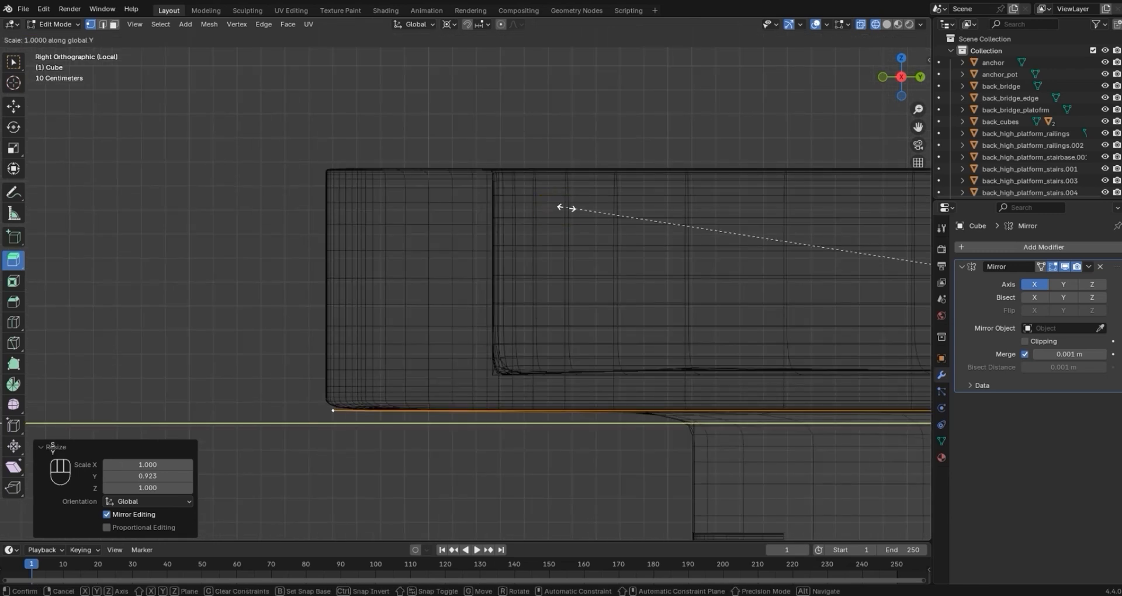
pyautogui.click(560, 208)
pyautogui.scroll(-5, 567, 214)
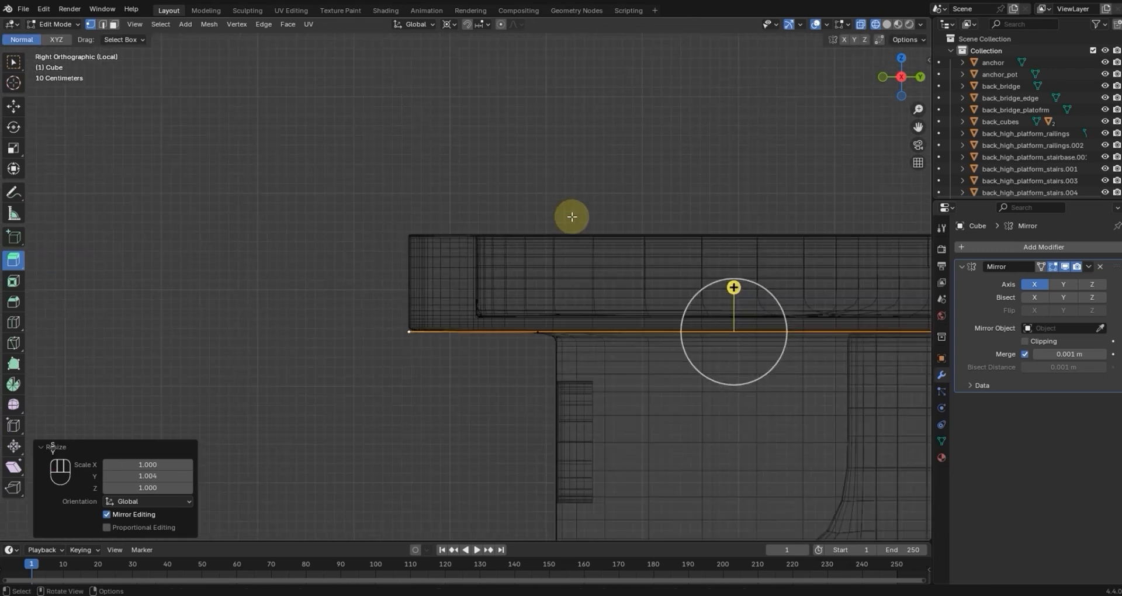
# Step: In front view, scale the top face by 1.003 along X to match the roof's end
pyautogui.press('KP_1')
pyautogui.keyDown('shift'); pyautogui.moveTo(643, 228); pyautogui.dragTo(768, 209, button='middle'); pyautogui.keyUp('shift')
pyautogui.scroll(3, 776, 208)
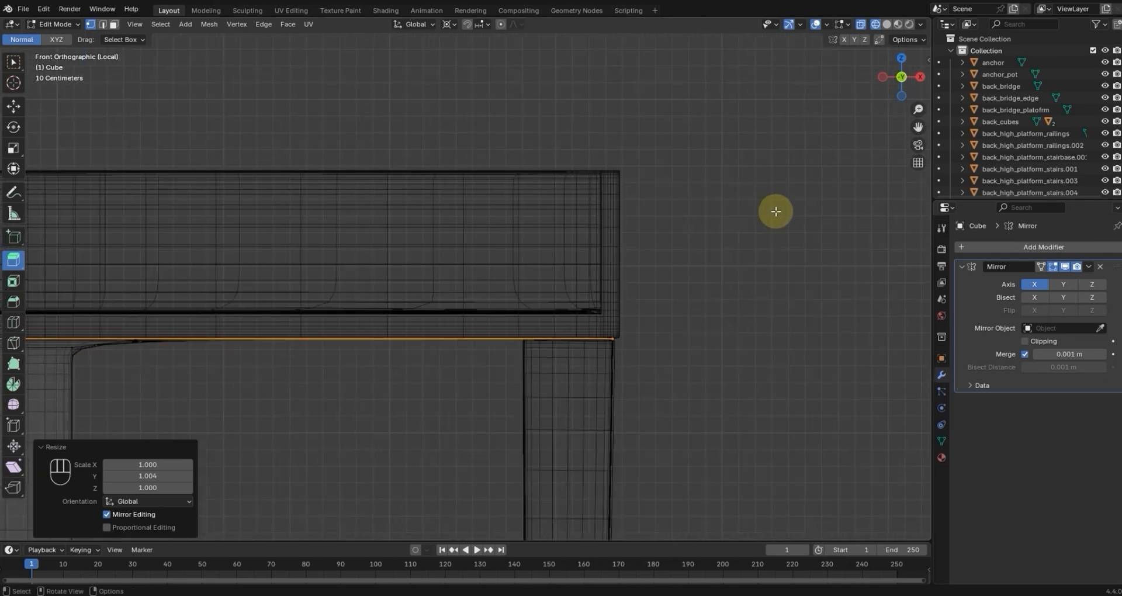
pyautogui.press('s')
pyautogui.press('x')
pyautogui.click(815, 200)
pyautogui.moveTo(815, 199); pyautogui.dragTo(674, 238, button='middle')
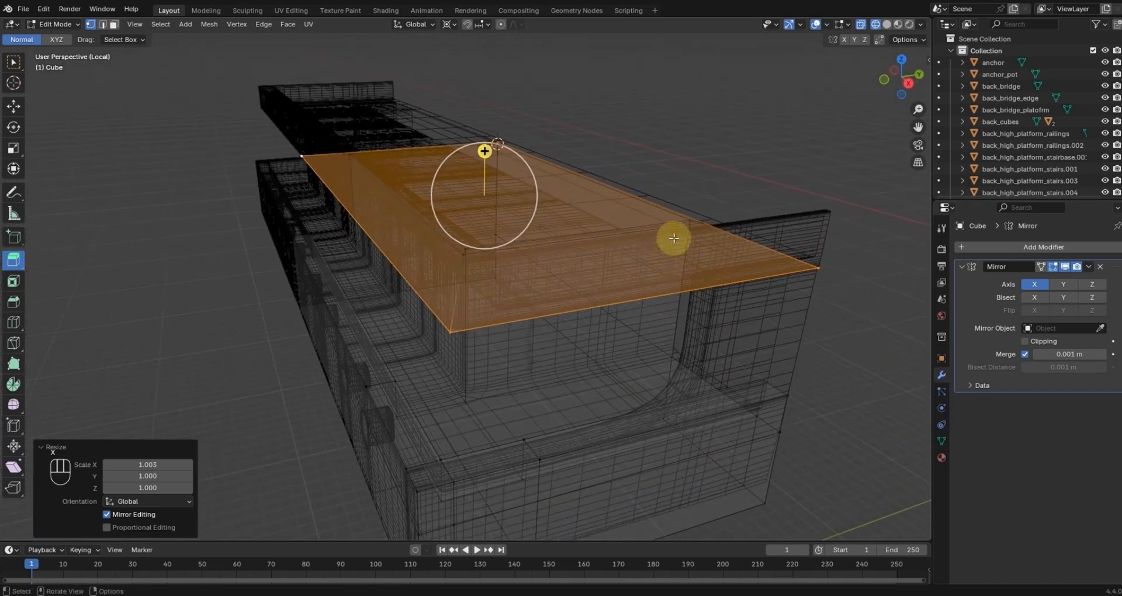
# Step: Extrude the flared top face 1.0155 m upward to the top edge of the roof
pyautogui.moveTo(487, 151); pyautogui.dragTo(500, 115)
pyautogui.press('KP_1')
pyautogui.scroll(2, 523, 125)
pyautogui.keyDown('shift'); pyautogui.moveTo(531, 143); pyautogui.dragTo(283, 223, button='middle'); pyautogui.keyUp('shift')
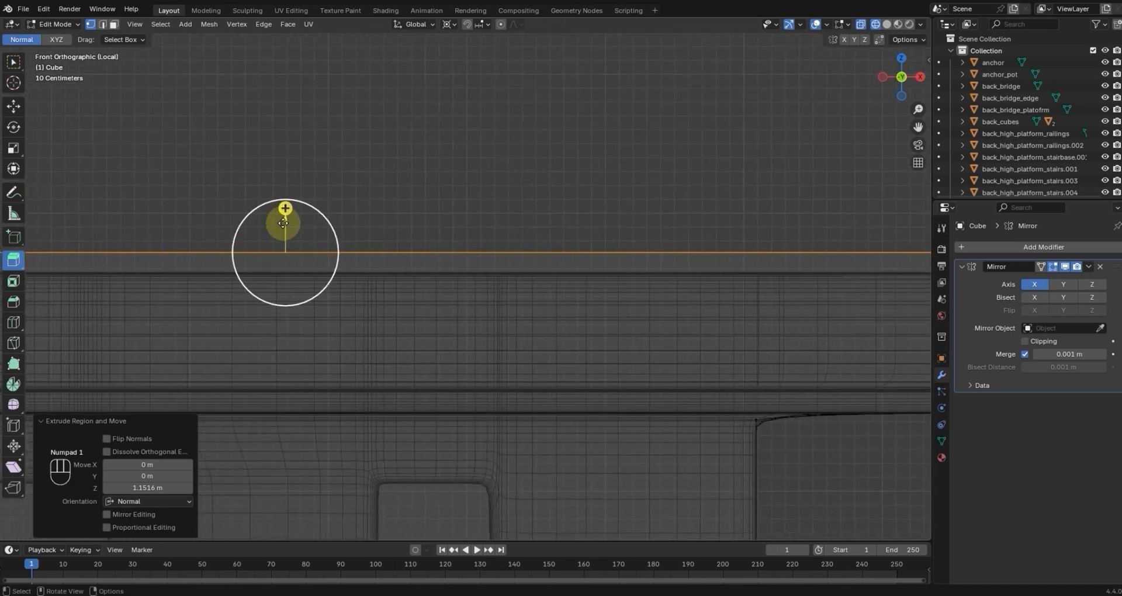
pyautogui.moveTo(288, 219); pyautogui.dragTo(286, 239)
pyautogui.press('KP_3')
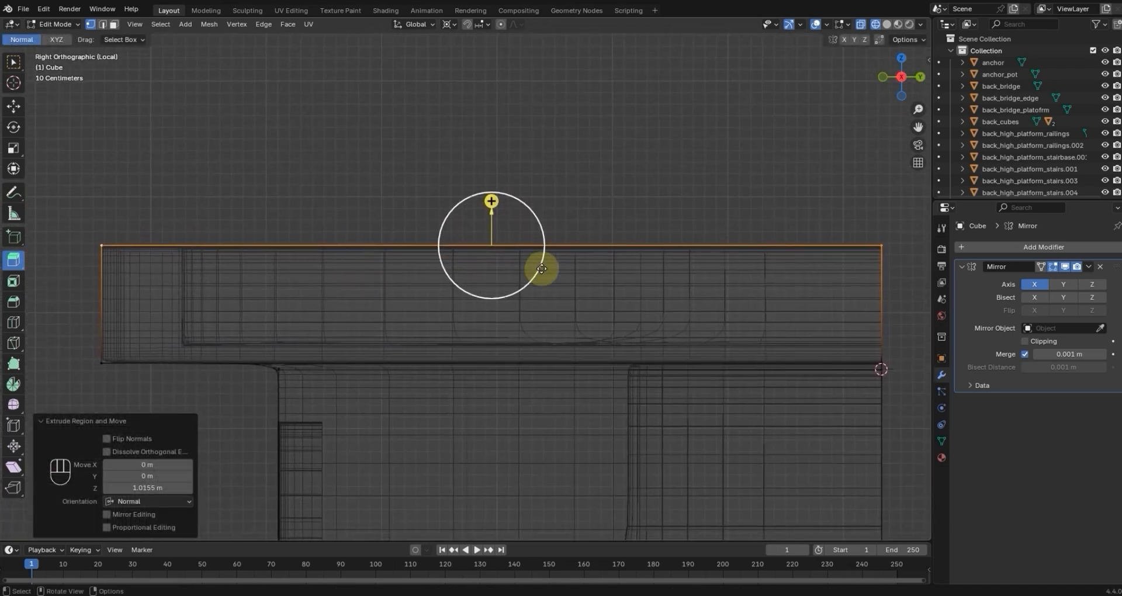
# Step: Return to Object Mode in solid shading, temporarily hide main_rooms to examine the inner box's shape, and show it again
pyautogui.moveTo(577, 274); pyautogui.dragTo(626, 304, button='middle')
pyautogui.press('Tab')
pyautogui.scroll(-2, 643, 280)
pyautogui.hotkey('shift', 'z')
pyautogui.click(578, 353)
pyautogui.press('h')
pyautogui.moveTo(588, 365); pyautogui.dragTo(524, 381, button='middle')
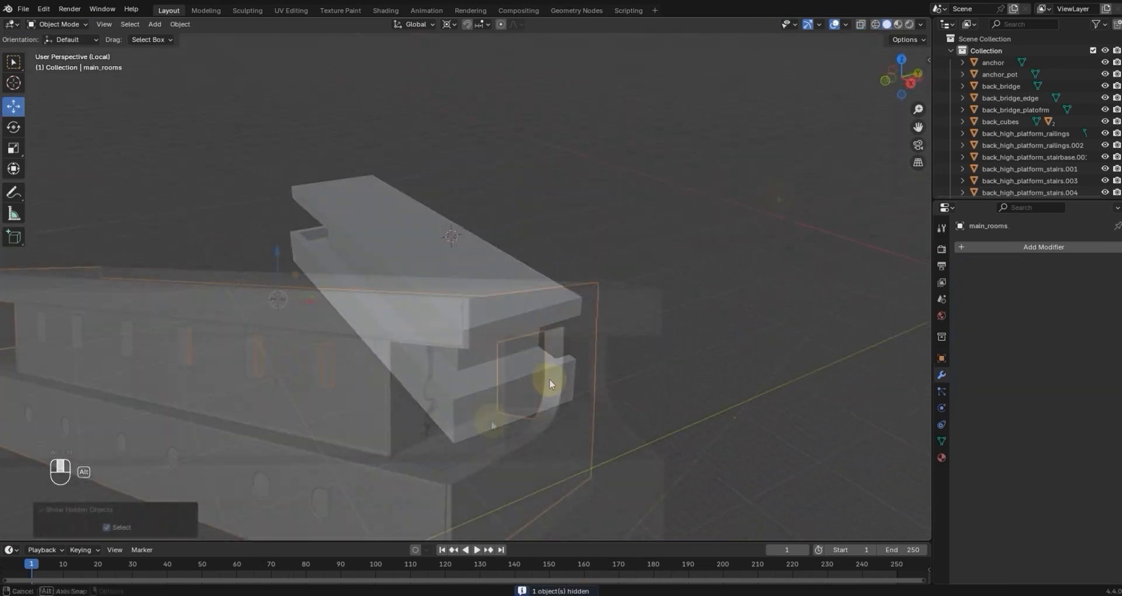
pyautogui.hotkey('alt', 'h')
pyautogui.moveTo(418, 449); pyautogui.dragTo(479, 424, button='middle')
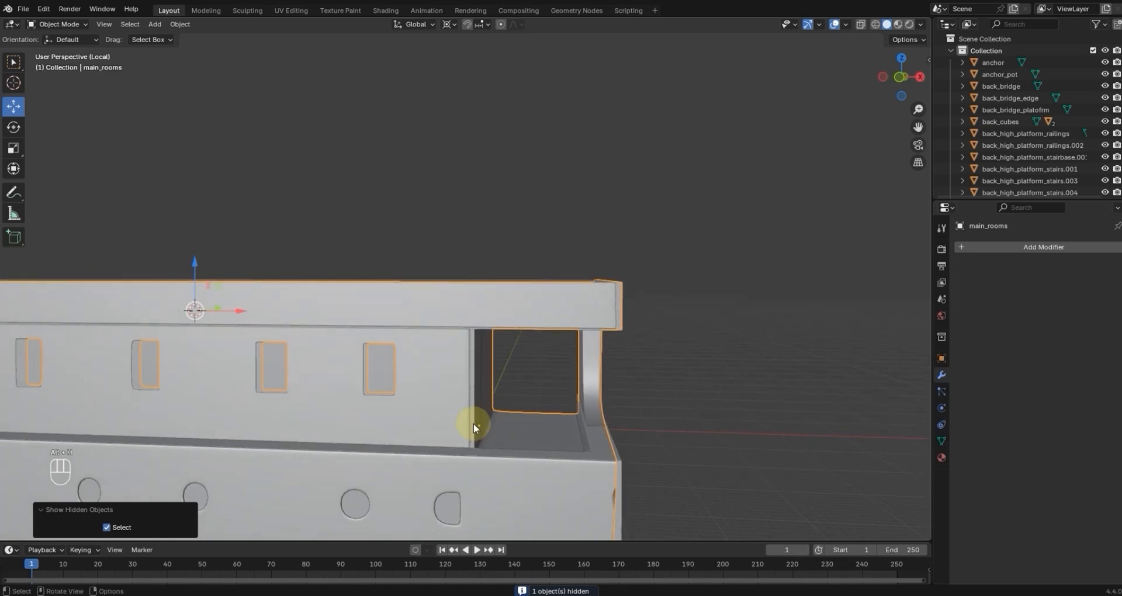
# Step: Add a cube in front view and move it over the last rectangular window before the open end section, using wireframe shading
pyautogui.scroll(-5, 375, 382)
pyautogui.press('KP_1')
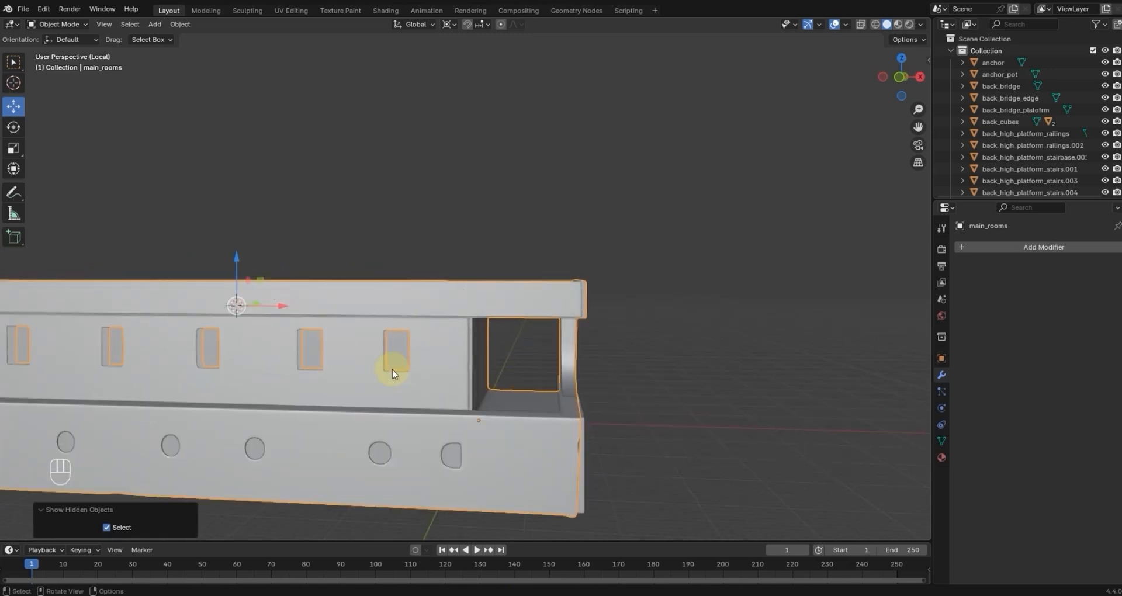
pyautogui.hotkey('shift', 'a')
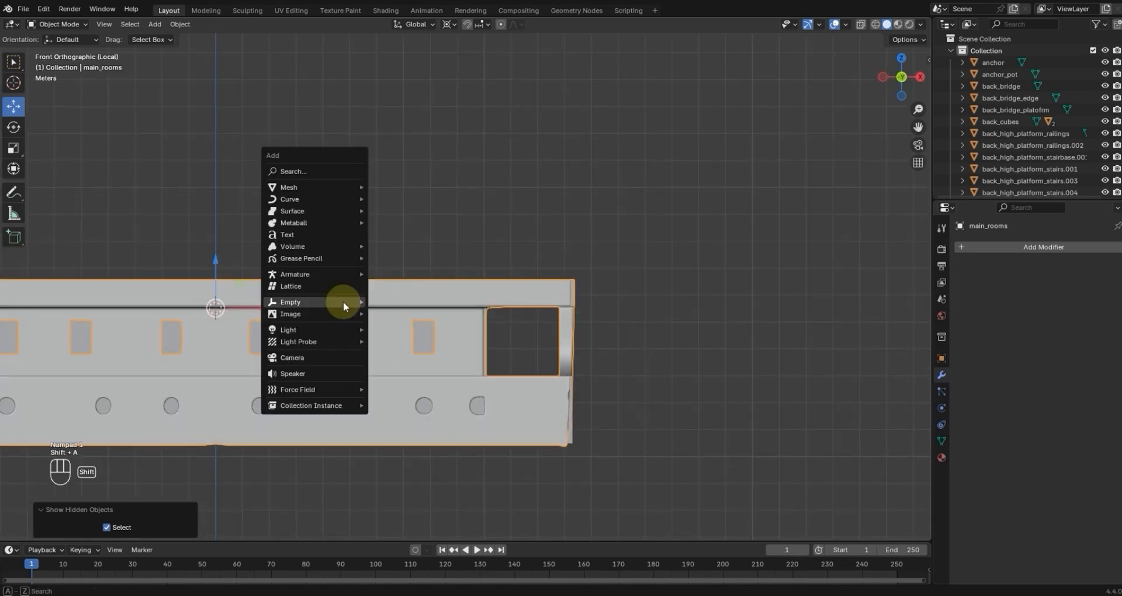
pyautogui.moveTo(313, 186)
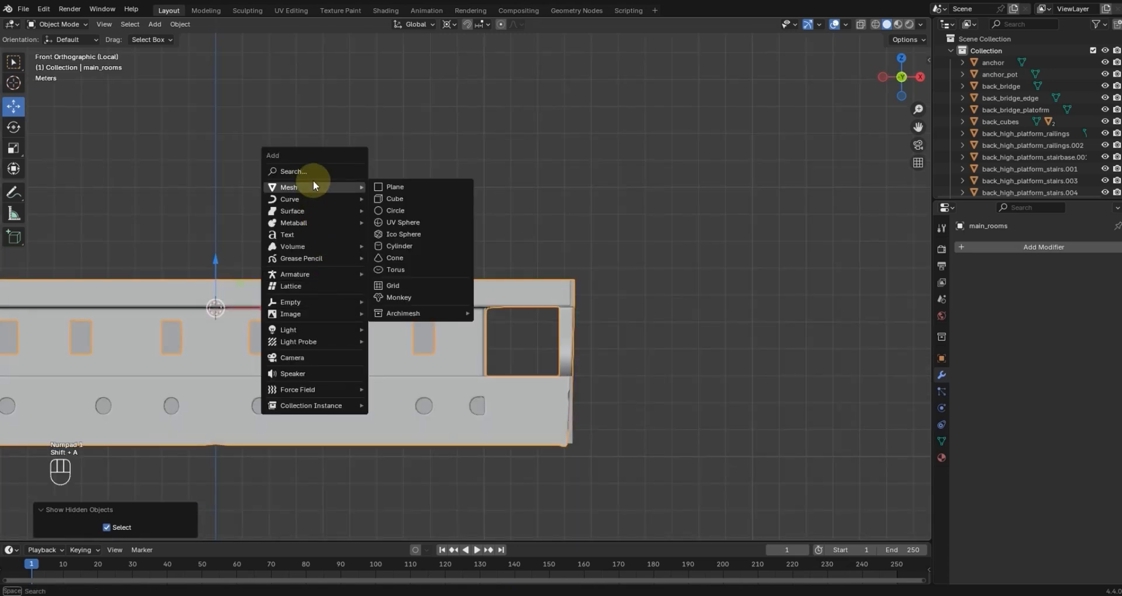
pyautogui.click(397, 198)
pyautogui.moveTo(301, 305); pyautogui.dragTo(478, 321)
pyautogui.hotkey('shift', 'z')
pyautogui.press('KP_Decimal')
pyautogui.moveTo(487, 255); pyautogui.dragTo(484, 311)
# Step: Scale the cube to about 0.49 along X and 0.765 along Z so it roughly matches the window opening
pyautogui.press('s')
pyautogui.press('x')
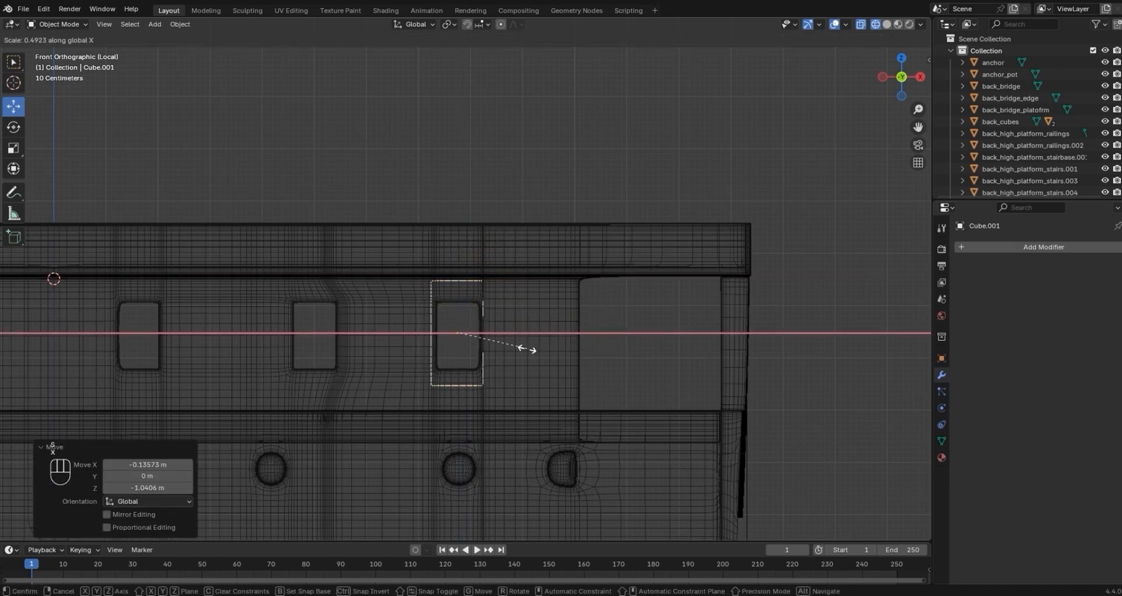
pyautogui.click(526, 349)
pyautogui.press('s')
pyautogui.press('z')
pyautogui.click(563, 321)
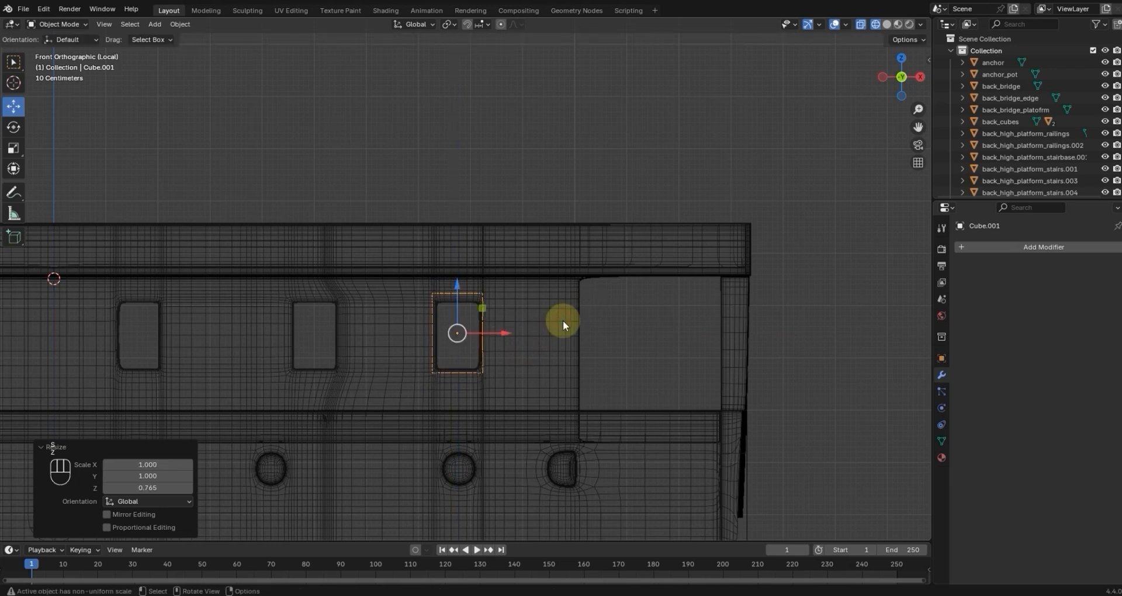
# Step: Nudge the cube along X, then in Edit Mode shift its left-side vertices to the window's left edge
pyautogui.scroll(4, 514, 313)
pyautogui.moveTo(515, 322); pyautogui.dragTo(518, 322)
pyautogui.press('Tab')
pyautogui.moveTo(389, 225); pyautogui.dragTo(471, 464)
pyautogui.moveTo(467, 324); pyautogui.dragTo(476, 324)
# Step: Lower the cube's top vertices and raise its bottom ones about 0.14 m to the window's edges, then return to Object Mode
pyautogui.click(509, 254)
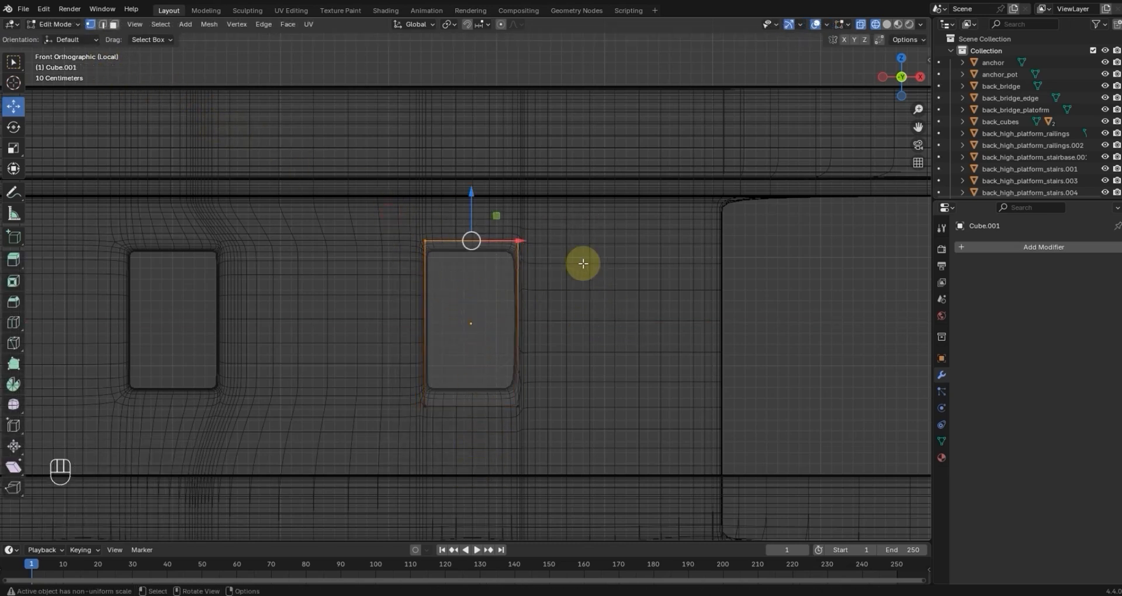
pyautogui.moveTo(469, 190); pyautogui.dragTo(468, 202)
pyautogui.moveTo(409, 384); pyautogui.dragTo(542, 409)
pyautogui.moveTo(471, 379); pyautogui.dragTo(472, 354)
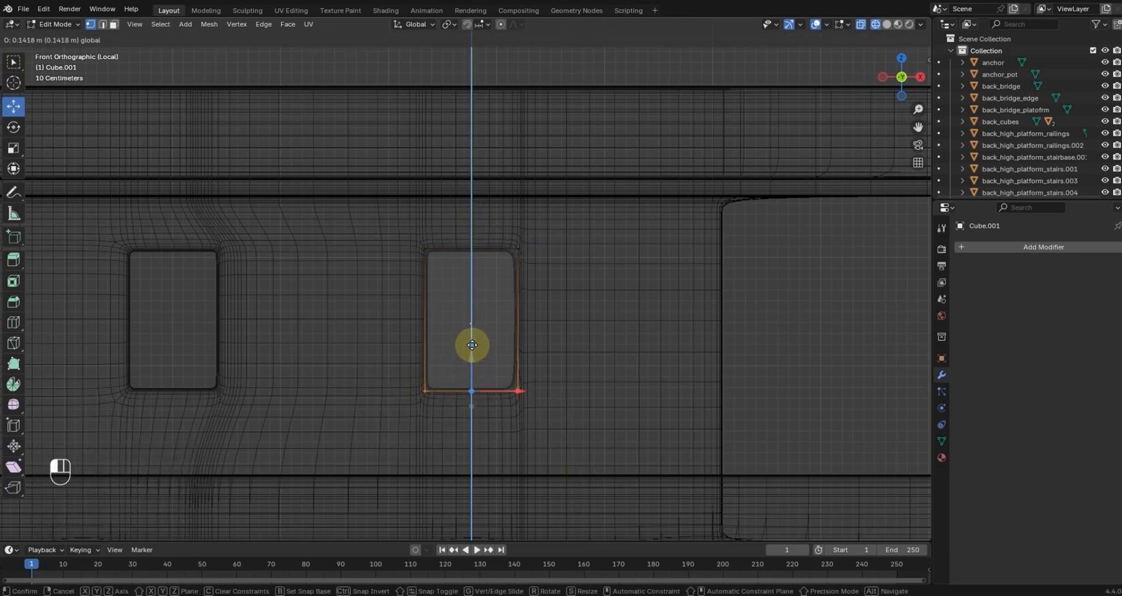
pyautogui.click(472, 345)
pyautogui.scroll(-3, 602, 371)
pyautogui.moveTo(603, 370)
pyautogui.mouseDown(button='middle')
pyautogui.moveTo(549, 391)
pyautogui.moveTo(601, 373)
pyautogui.mouseUp(button='middle')
pyautogui.press('Tab')
# Step: In side view, move the cube -4.902 m along Y so it passes through the main rooms' outer wall
pyautogui.press('KP_1')
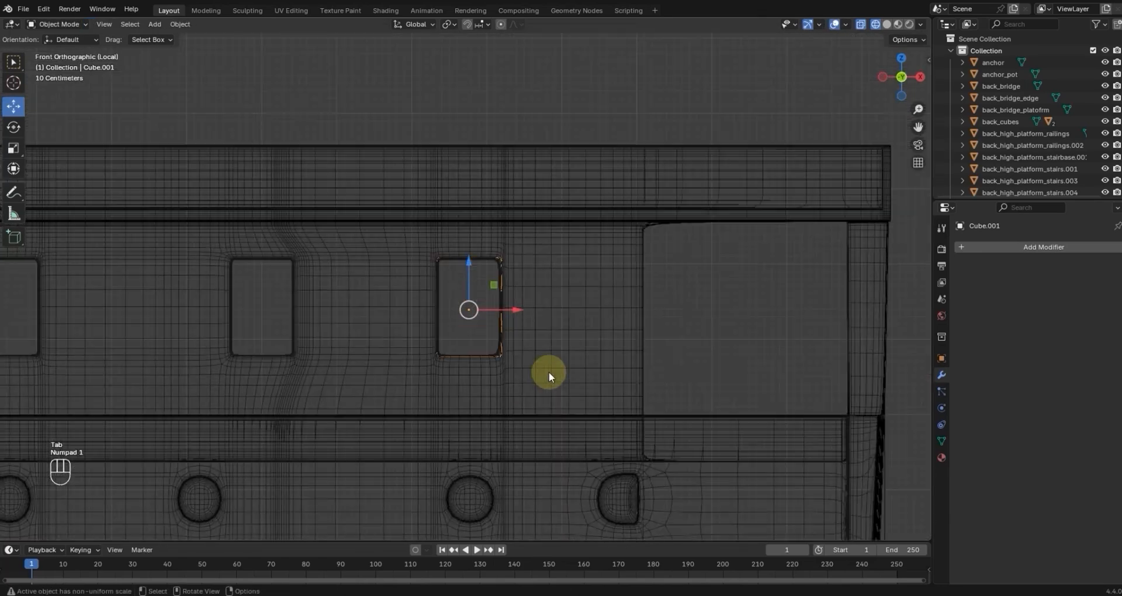
pyautogui.scroll(-3, 556, 369)
pyautogui.press('KP_3')
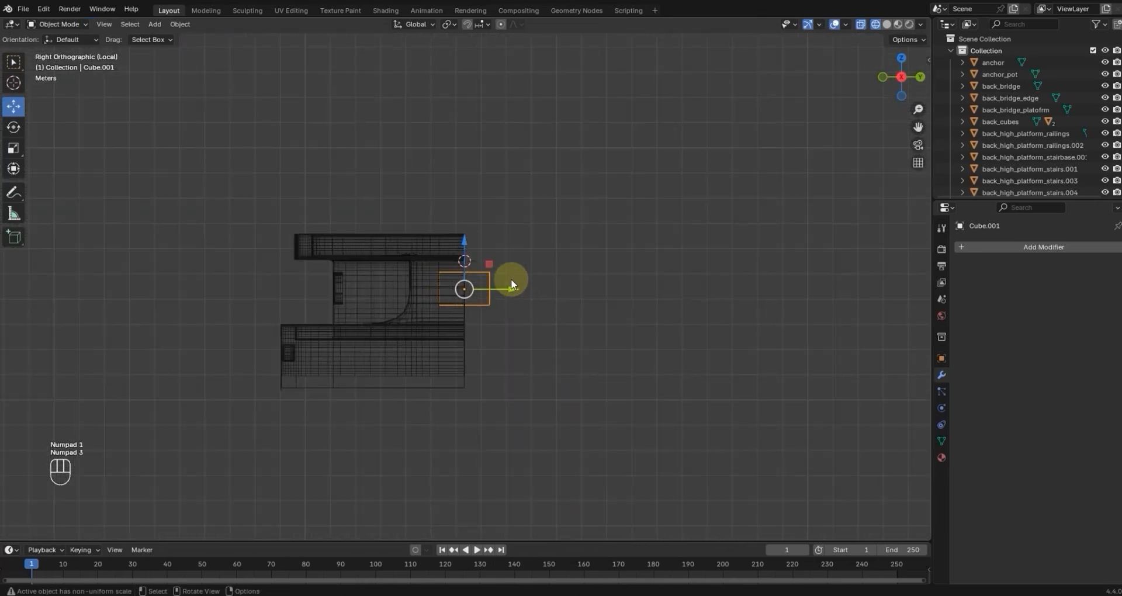
pyautogui.moveTo(512, 289); pyautogui.dragTo(384, 288)
# Step: Switch to solid shading and inspect how the cube sits in the window wall from inside and from the side
pyautogui.moveTo(338, 317); pyautogui.dragTo(526, 333, button='middle')
pyautogui.click(887, 24)
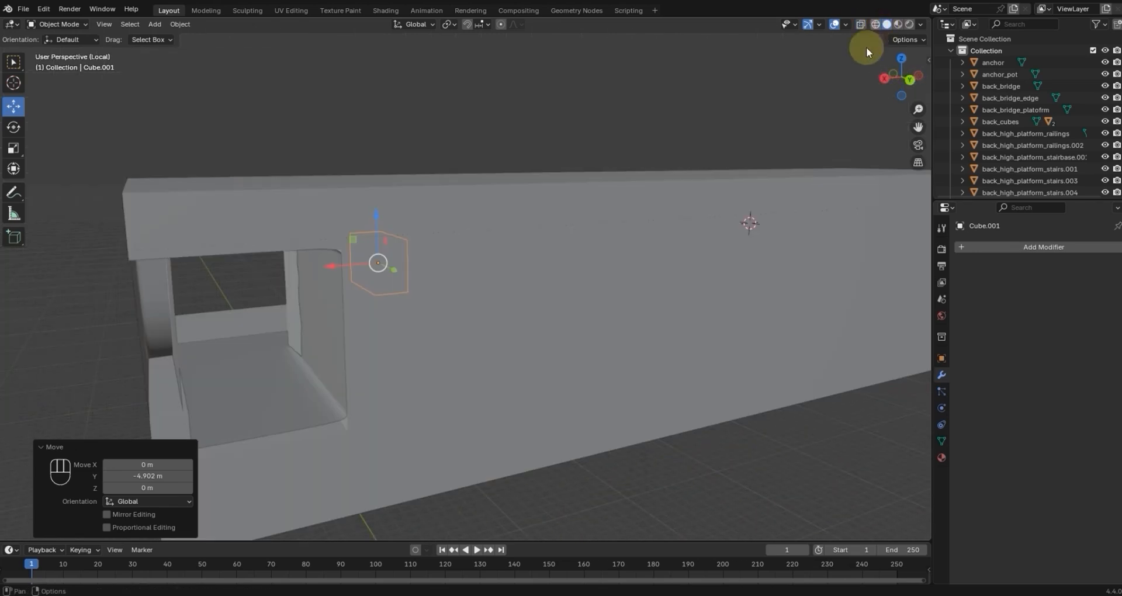
pyautogui.scroll(2, 696, 201)
pyautogui.moveTo(590, 268); pyautogui.dragTo(637, 258, button='middle')
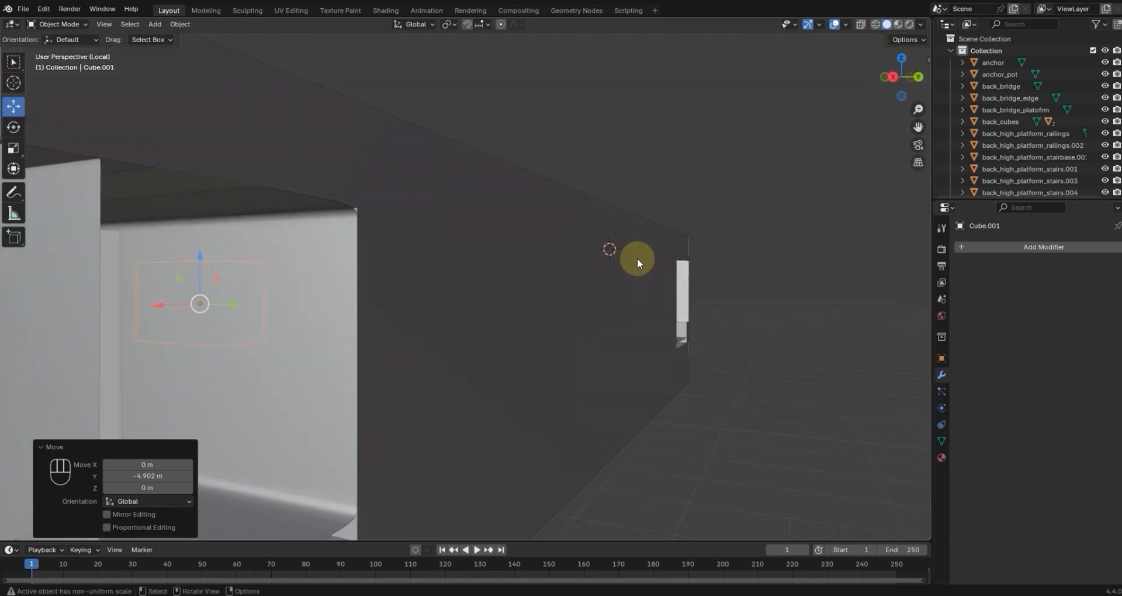
pyautogui.press('KP_3')
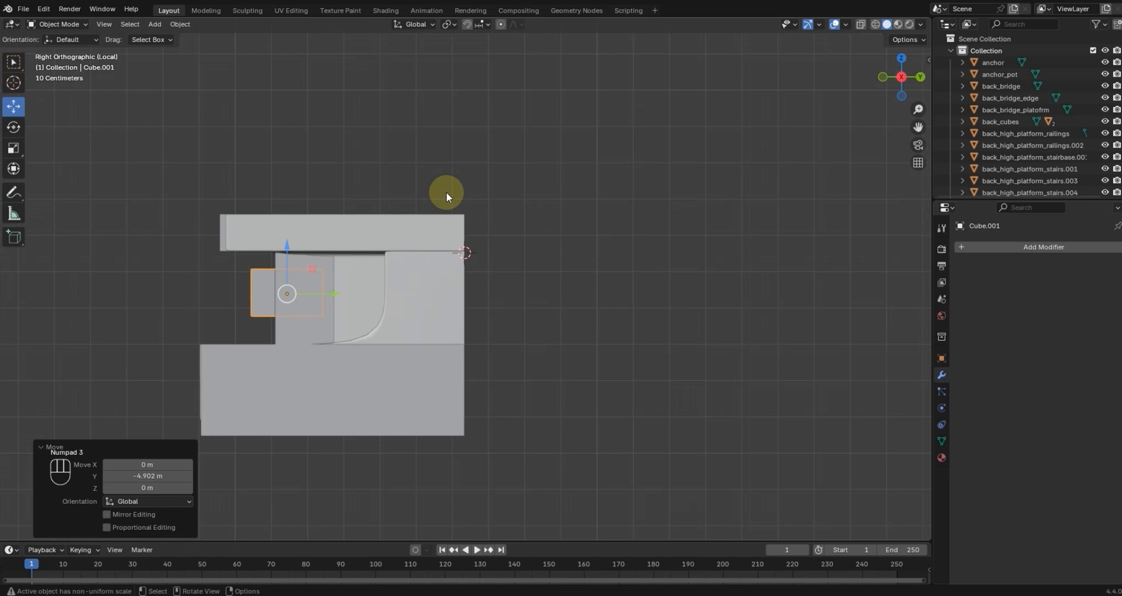
# Step: Select the box mesh, delete its faces along the open centre side opposite the windows, and return to Object Mode
pyautogui.click(318, 319)
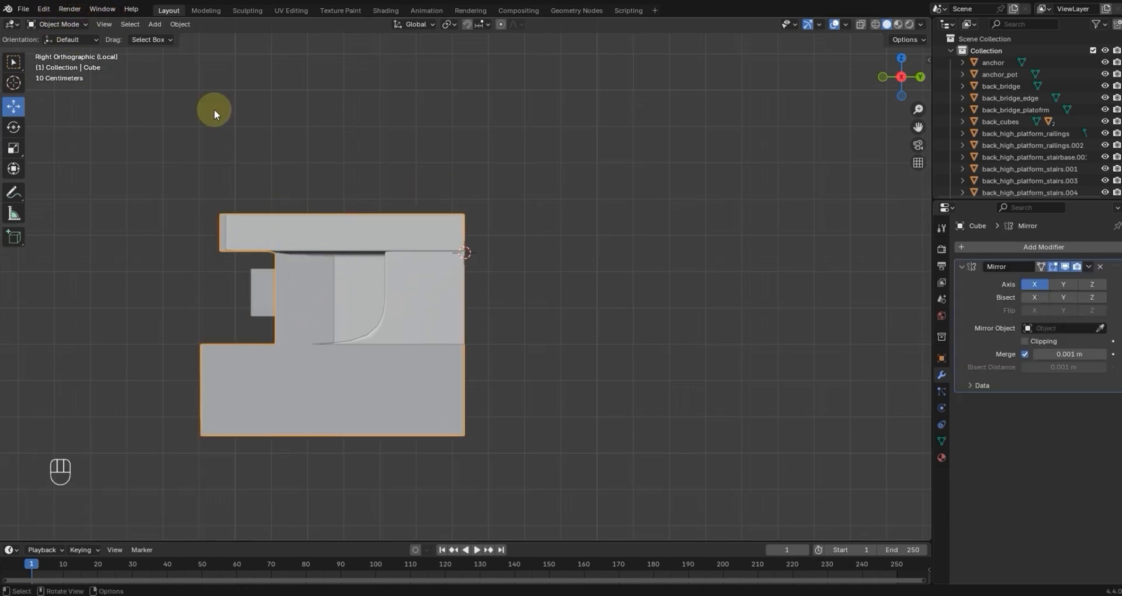
pyautogui.moveTo(639, 215); pyautogui.dragTo(664, 271, button='middle')
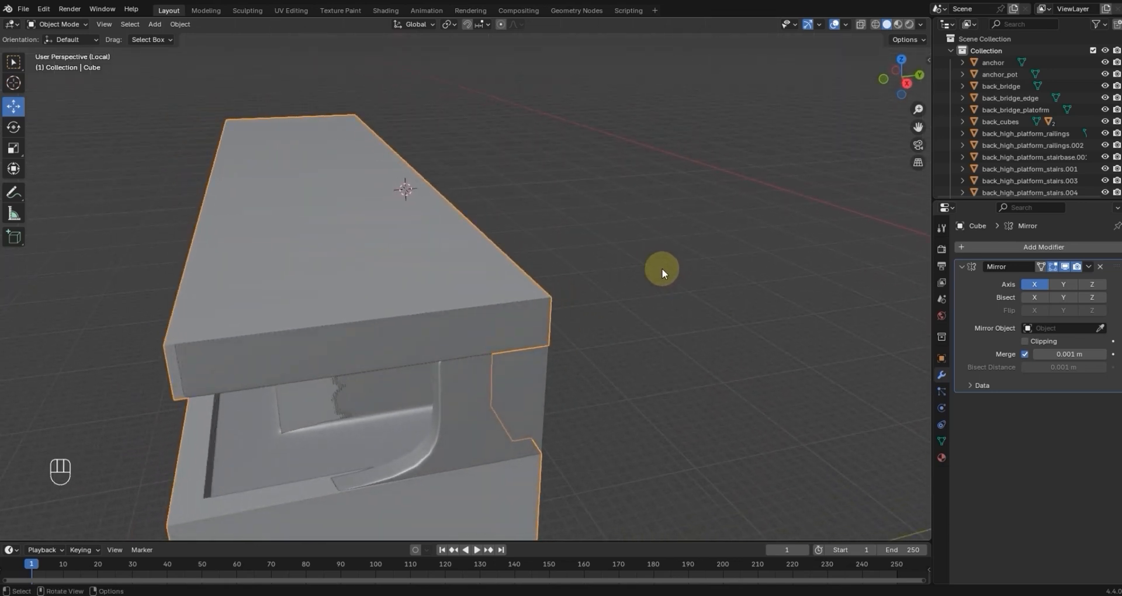
pyautogui.press('KP_3')
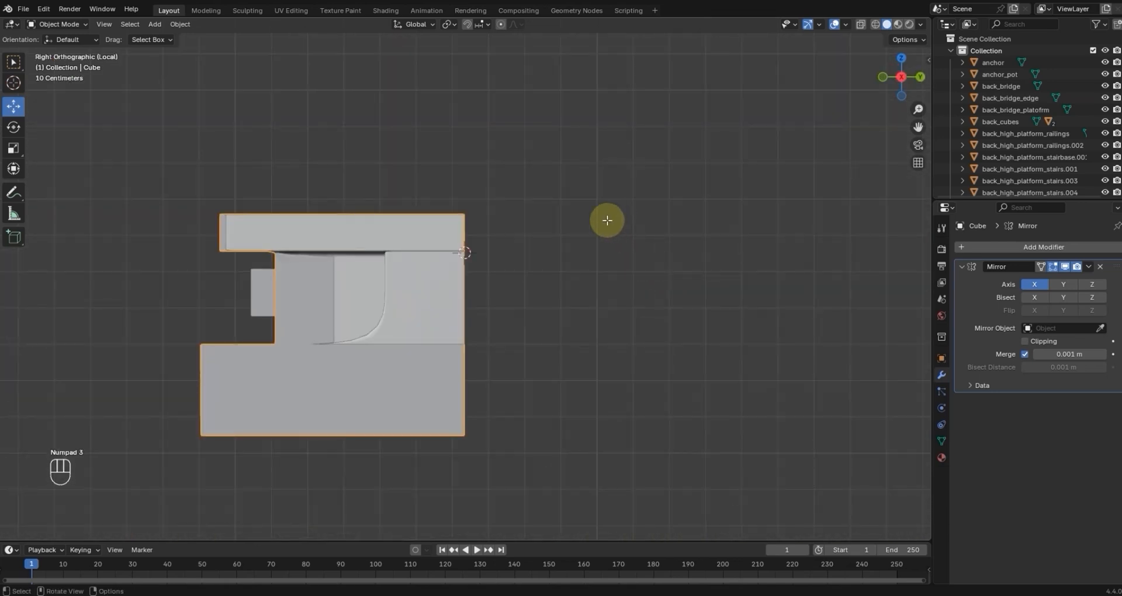
pyautogui.press('Tab')
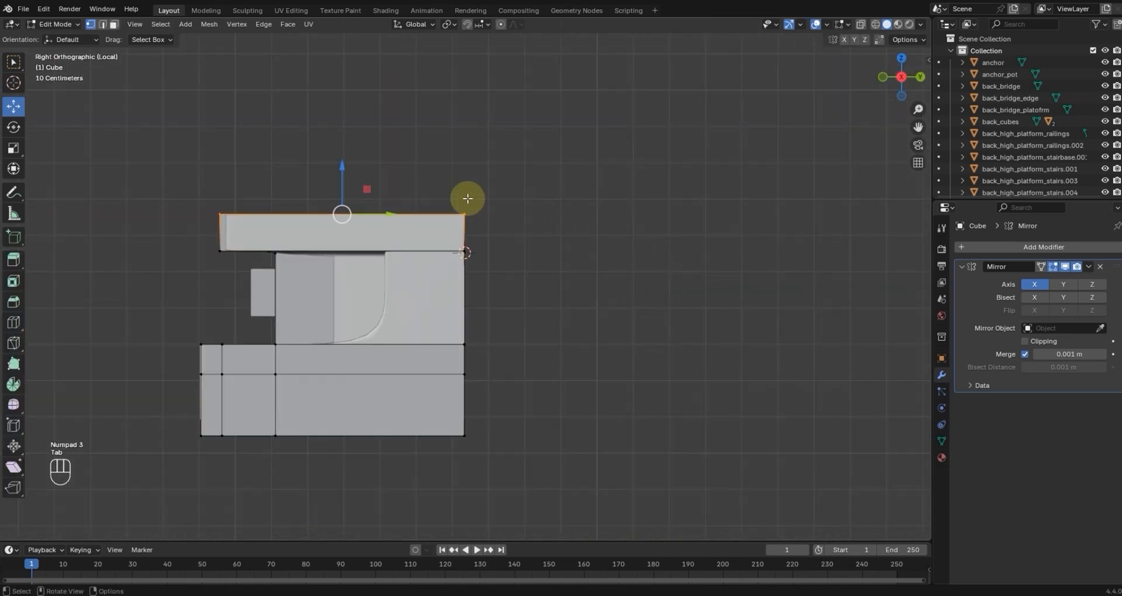
pyautogui.click(875, 24)
pyautogui.moveTo(431, 188)
pyautogui.mouseDown()
pyautogui.moveTo(494, 406)
pyautogui.moveTo(558, 430)
pyautogui.mouseUp()
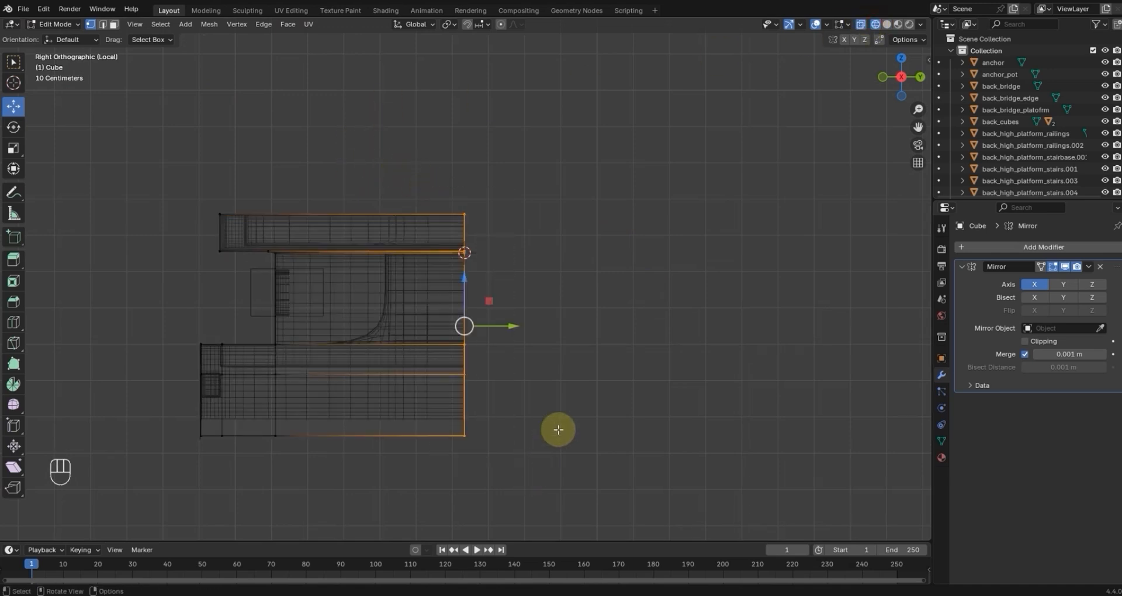
pyautogui.keyDown('alt'); pyautogui.moveTo(676, 306); pyautogui.dragTo(648, 322); pyautogui.keyUp('alt')
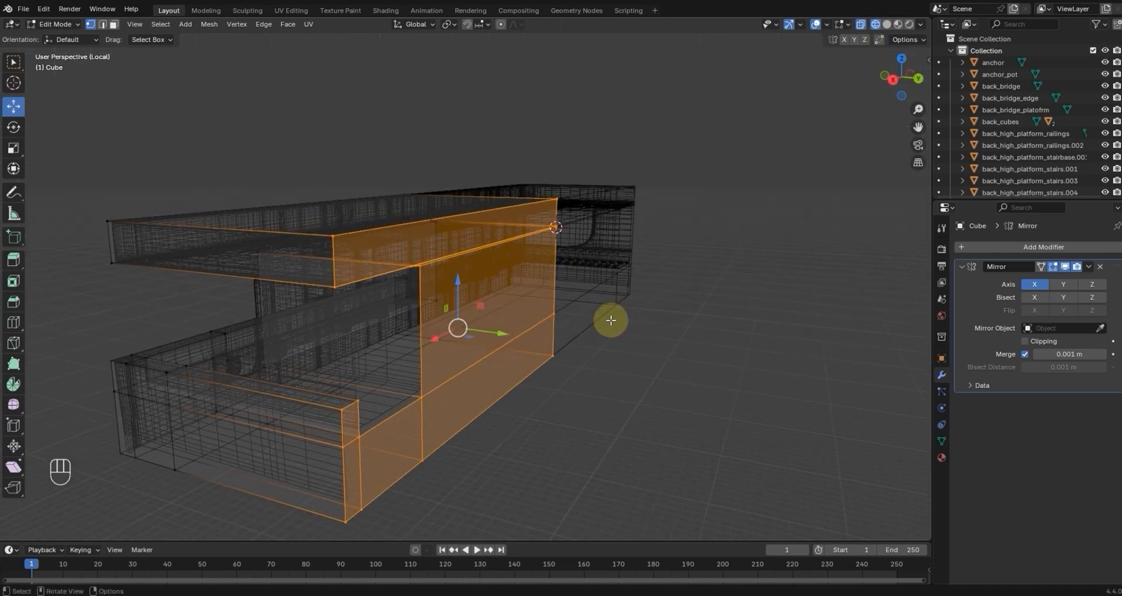
pyautogui.press('x')
pyautogui.click(563, 321)
pyautogui.keyDown('alt'); pyautogui.moveTo(522, 346); pyautogui.dragTo(499, 381); pyautogui.keyUp('alt')
pyautogui.press('Tab')
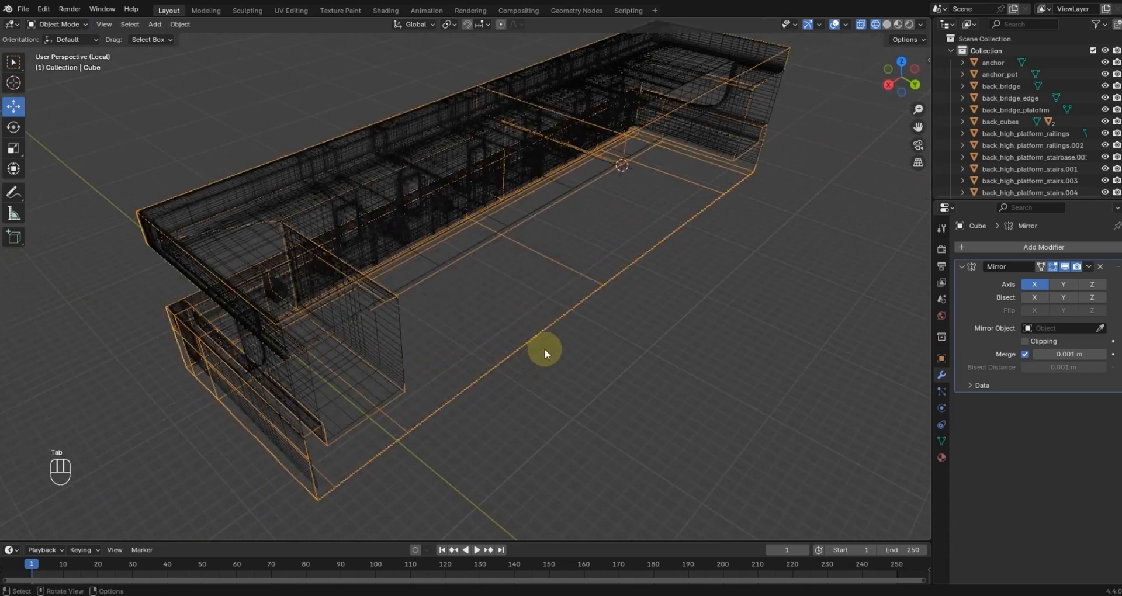
# Step: Switch back to solid shading and move the box mesh to the new_mesh collection
pyautogui.click(887, 25)
pyautogui.keyDown('alt'); pyautogui.moveTo(752, 284); pyautogui.dragTo(804, 380); pyautogui.keyUp('alt')
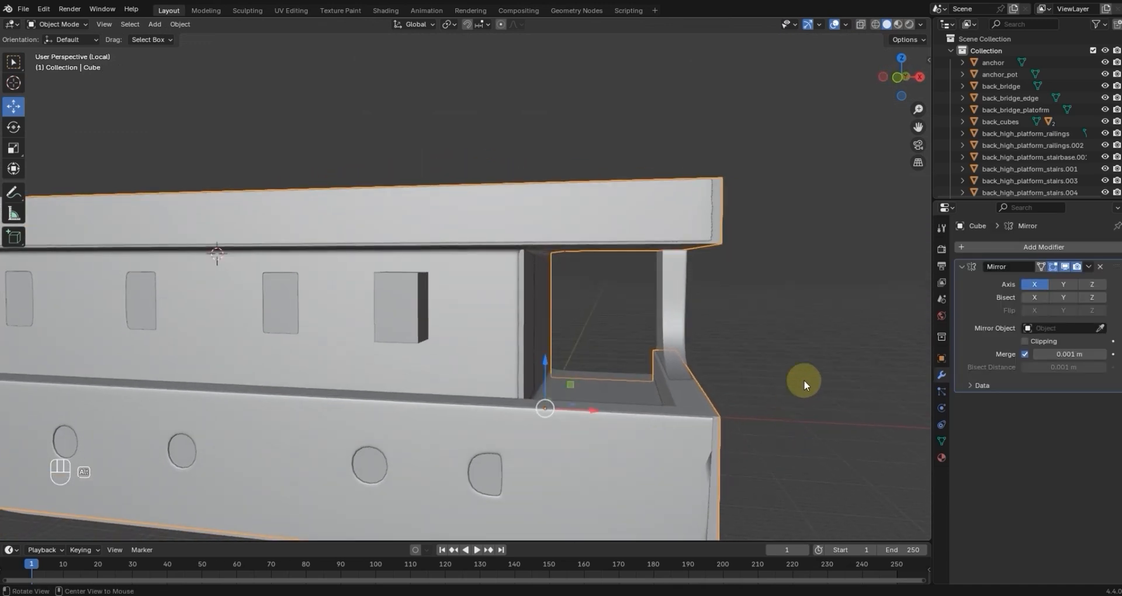
pyautogui.press('m')
pyautogui.click(572, 310)
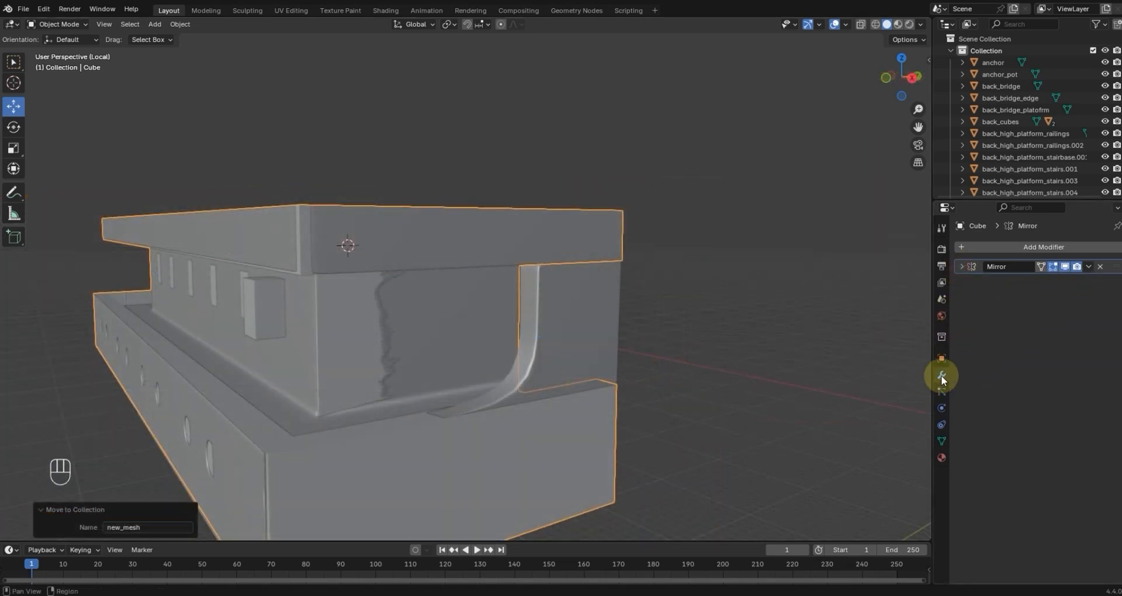
# Step: Add a Boolean modifier set to Difference to the box mesh and place it above the Mirror modifier
pyautogui.click(1051, 246)
pyautogui.click(1012, 243)
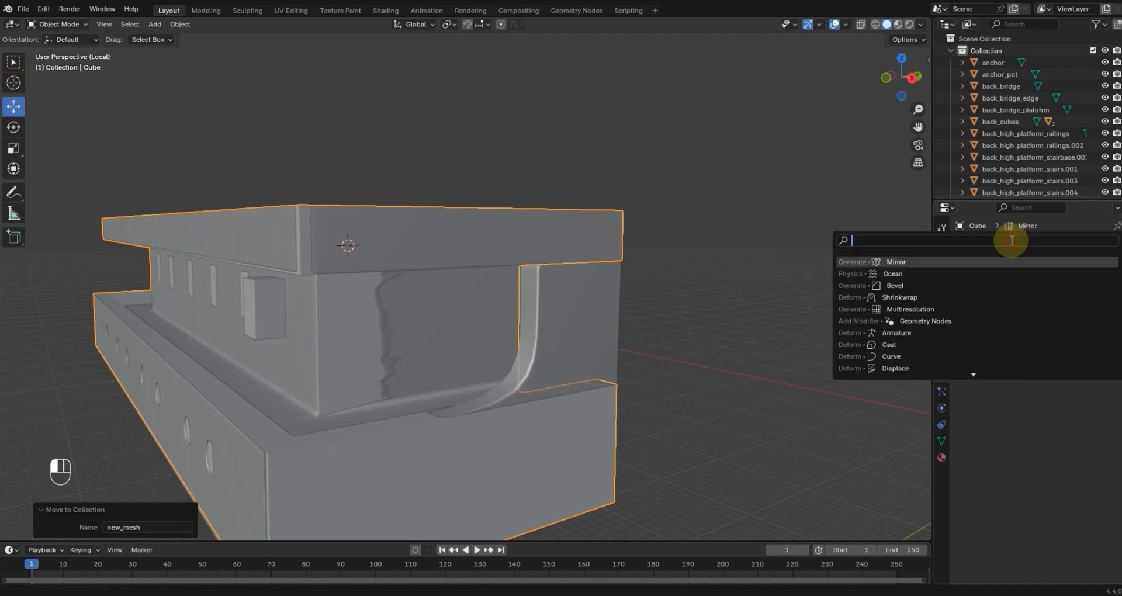
pyautogui.write('boolean')
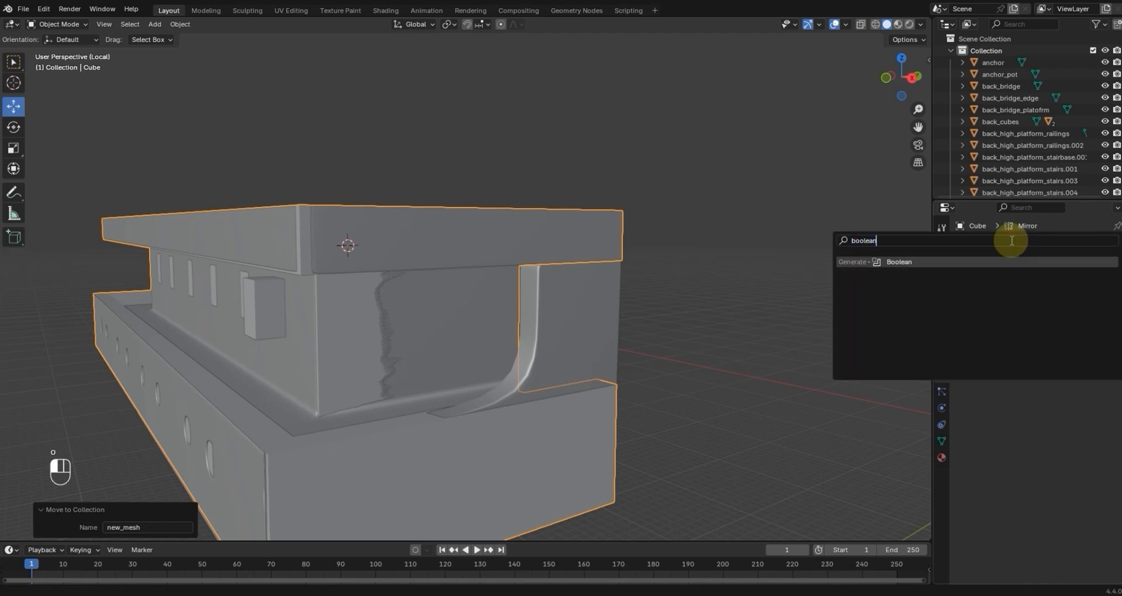
pyautogui.press('Return')
pyautogui.moveTo(1118, 269); pyautogui.dragTo(1105, 391)
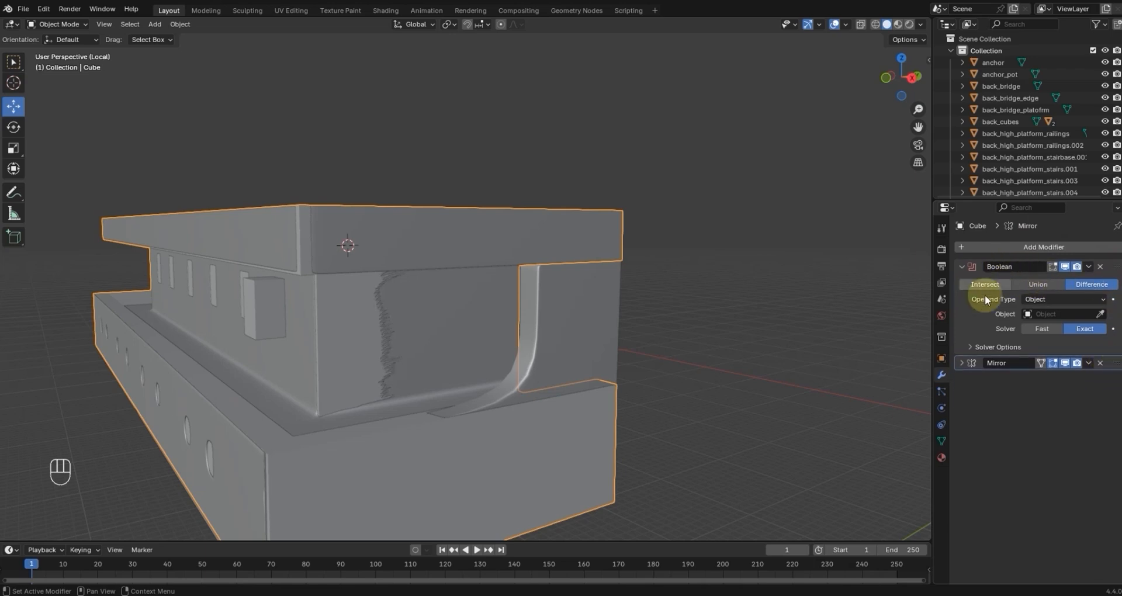
# Step: Within the window cube's mesh, duplicate the box -2.7712 m along X, then copy it again about -3.37 m to fit the next two windows
pyautogui.moveTo(439, 277); pyautogui.dragTo(471, 291, button='middle')
pyautogui.click(358, 322)
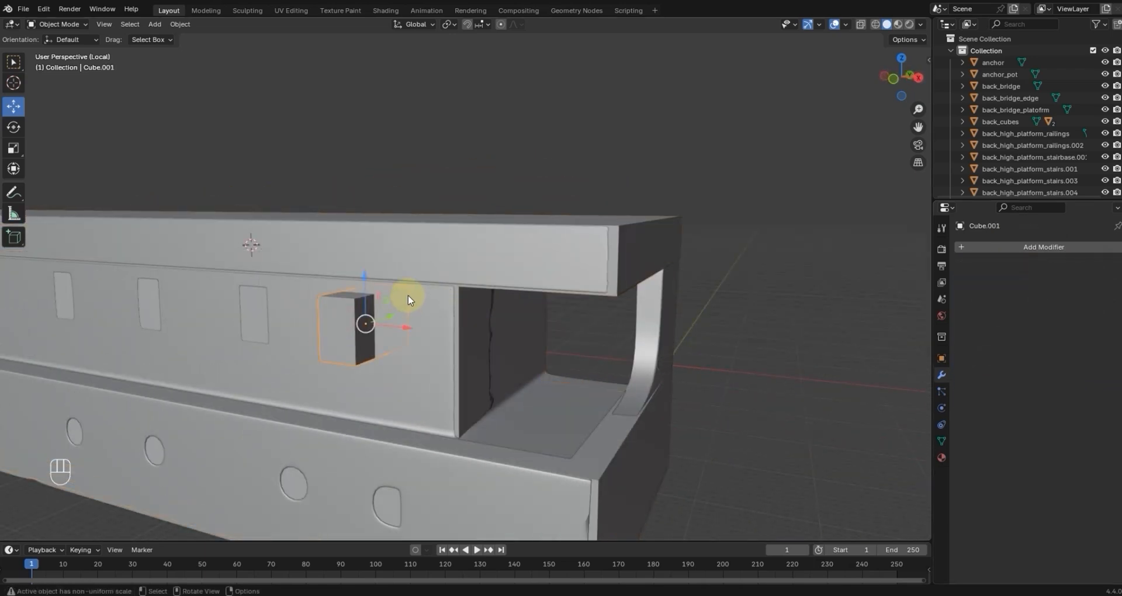
pyautogui.press('KP_1')
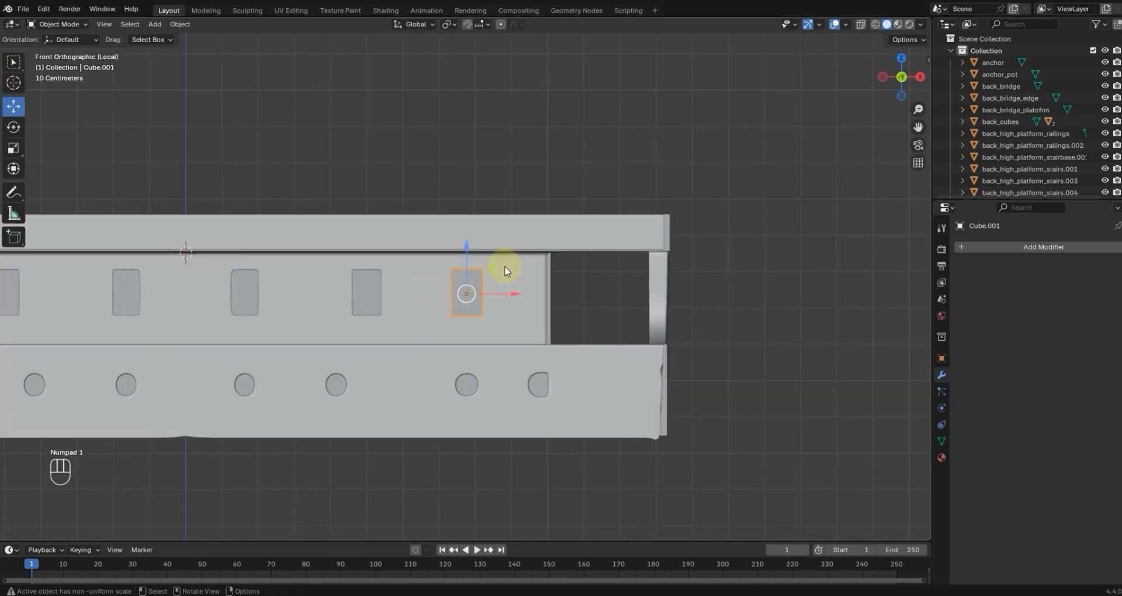
pyautogui.press('Tab')
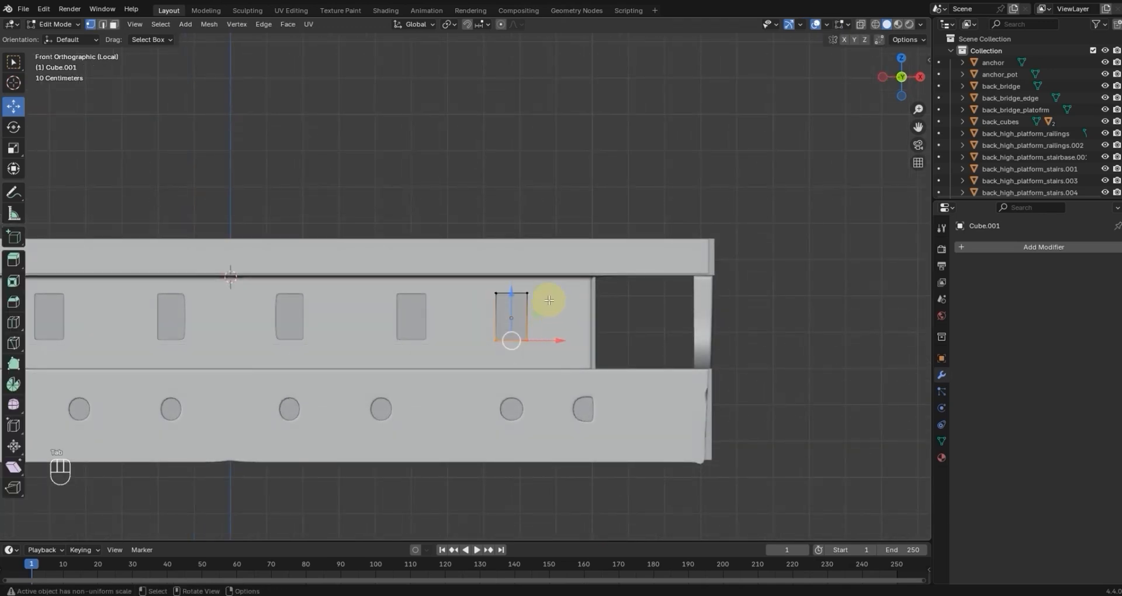
pyautogui.scroll(3, 496, 310)
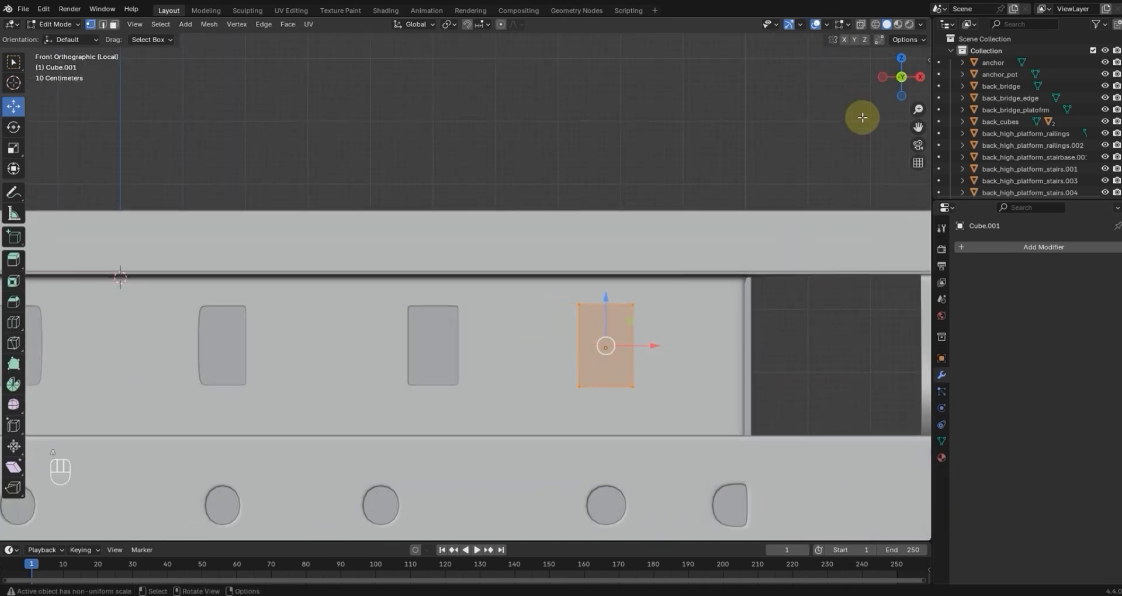
pyautogui.click(875, 24)
pyautogui.hotkey('shift', 'd')
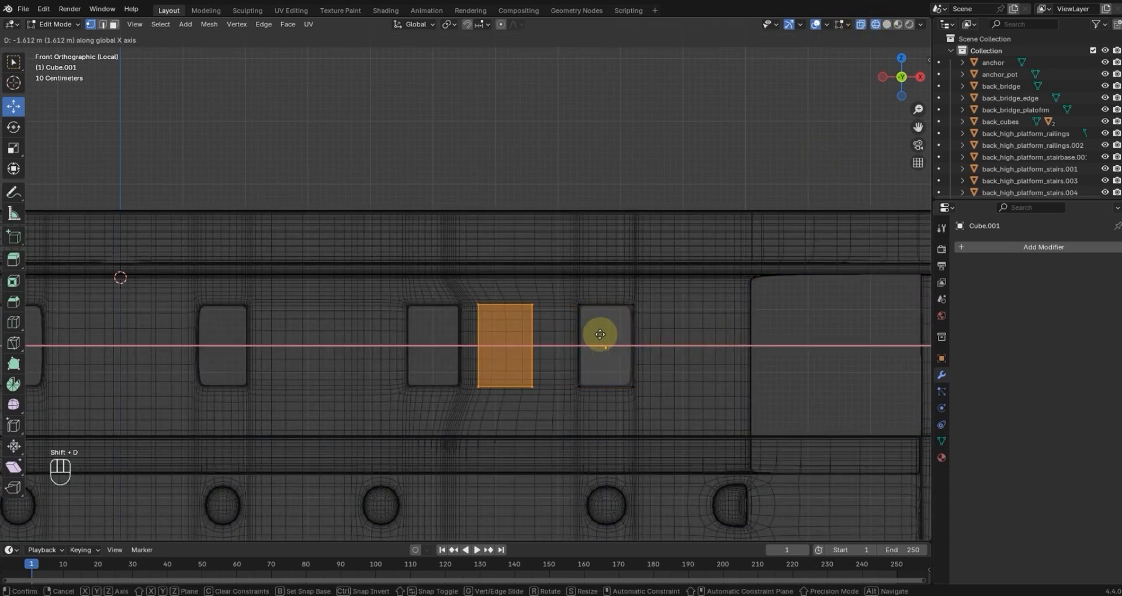
pyautogui.click(568, 336)
pyautogui.hotkey('shift', 'd')
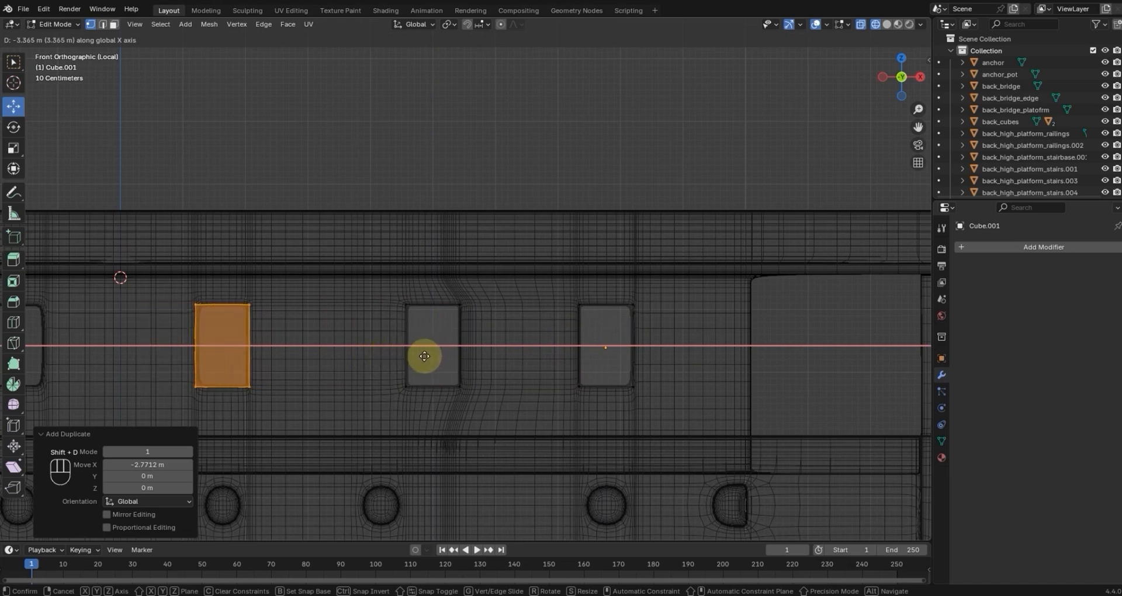
pyautogui.click(426, 353)
pyautogui.press('Tab')
# Step: In solid shading, select the box mesh and set Cube.001 as its Boolean modifier's cutting object
pyautogui.moveTo(481, 331); pyautogui.dragTo(581, 402, button='middle')
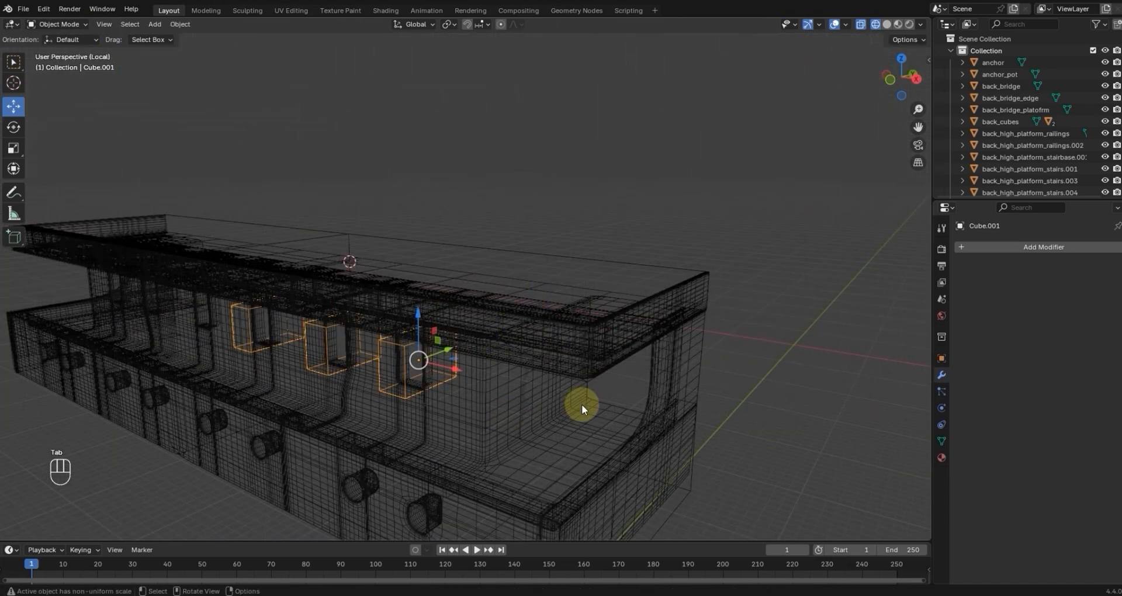
pyautogui.hotkey('shift', 'z')
pyautogui.keyDown('shift'); pyautogui.click(662, 418); pyautogui.keyUp('shift')
pyautogui.keyDown('shift'); pyautogui.click(443, 373); pyautogui.keyUp('shift')
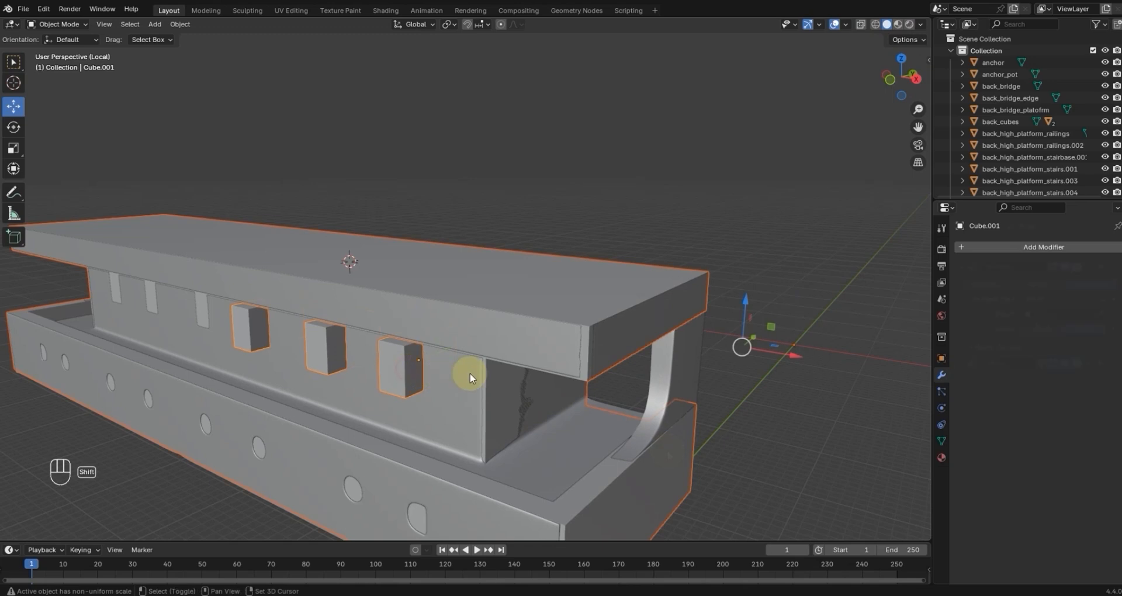
pyautogui.click(464, 452)
pyautogui.click(1101, 316)
pyautogui.click(389, 369)
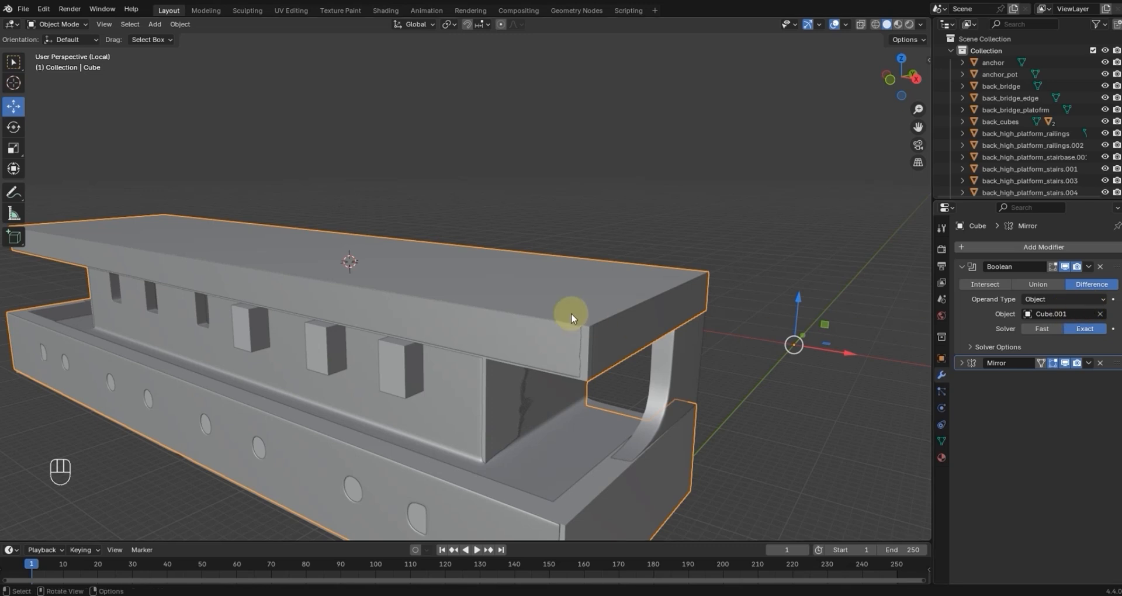
# Step: Apply the Boolean modifier on the box mesh and delete the window cutter cubes
pyautogui.moveTo(570, 313); pyautogui.dragTo(609, 294, button='middle')
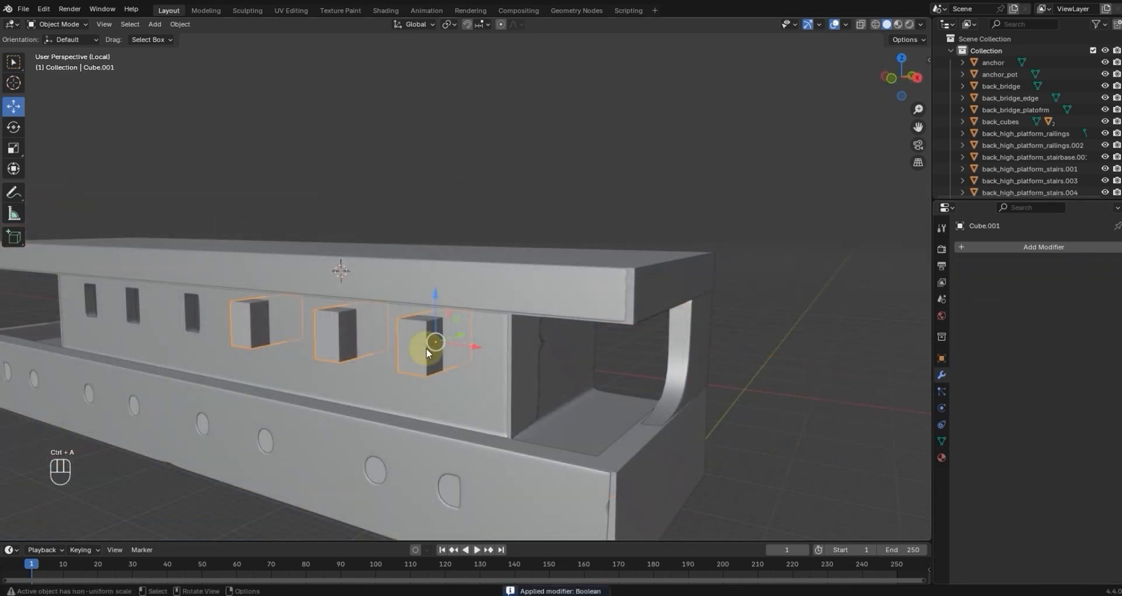
pyautogui.press('x')
pyautogui.click(427, 350)
pyautogui.moveTo(421, 345); pyautogui.dragTo(502, 330, button='middle')
pyautogui.moveTo(609, 339); pyautogui.dragTo(607, 339)
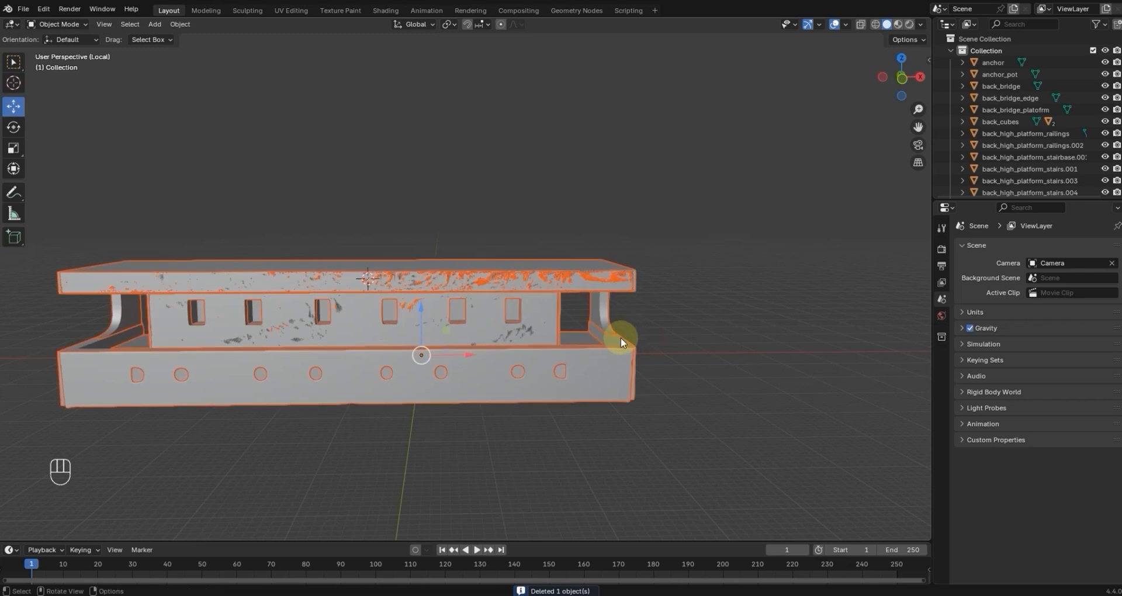
# Step: In Edit Mode, delete the inner end faces of the three window recesses so they open into the room
pyautogui.keyDown('alt'); pyautogui.moveTo(620, 338); pyautogui.dragTo(577, 328); pyautogui.keyUp('alt')
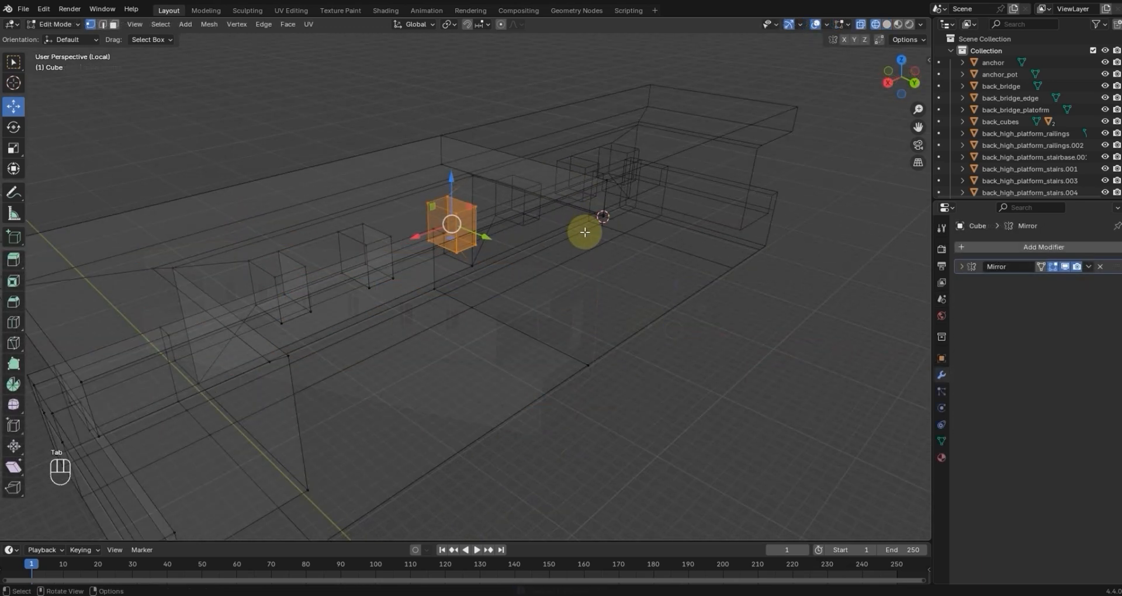
pyautogui.keyDown('alt'); pyautogui.moveTo(584, 230); pyautogui.dragTo(561, 238); pyautogui.keyUp('alt')
pyautogui.keyDown('alt'); pyautogui.moveTo(363, 253); pyautogui.dragTo(172, 107); pyautogui.keyUp('alt')
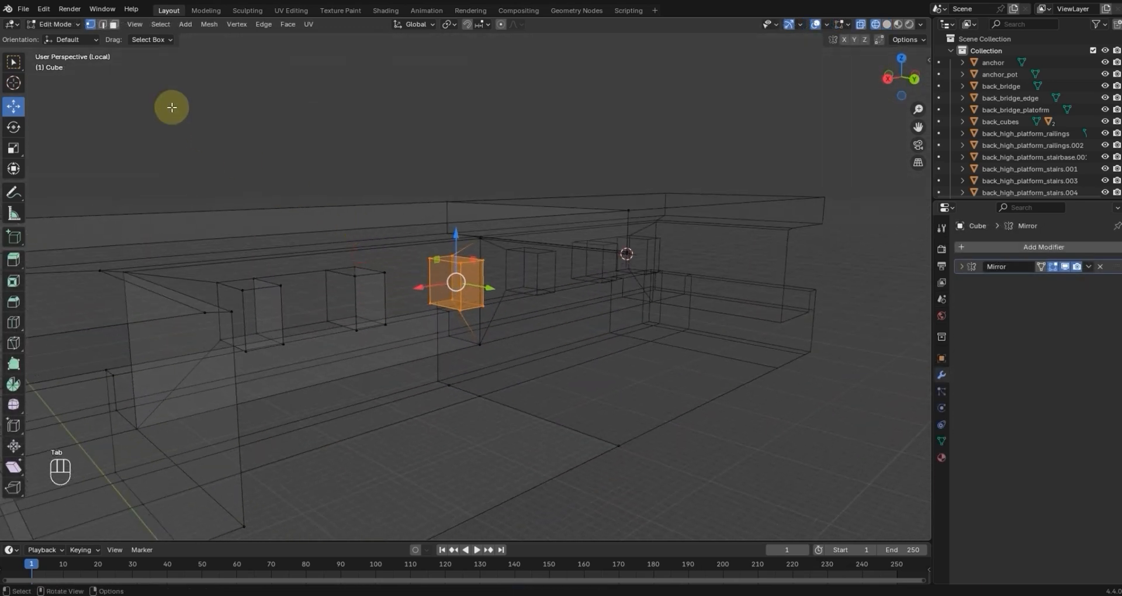
pyautogui.click(115, 25)
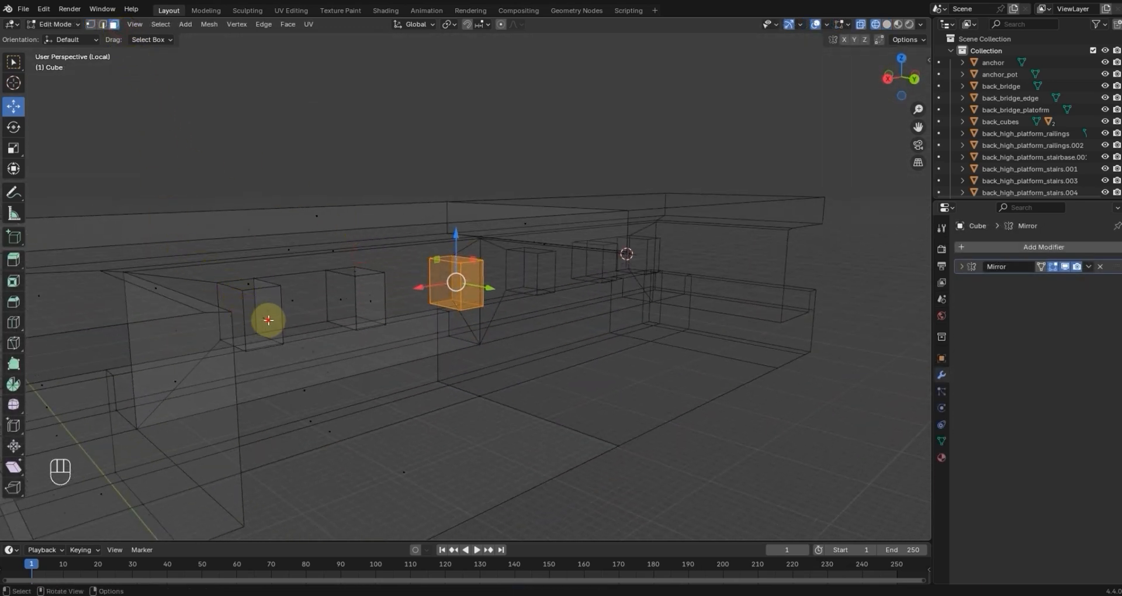
pyautogui.click(268, 320)
pyautogui.keyDown('shift'); pyautogui.click(376, 303); pyautogui.keyUp('shift')
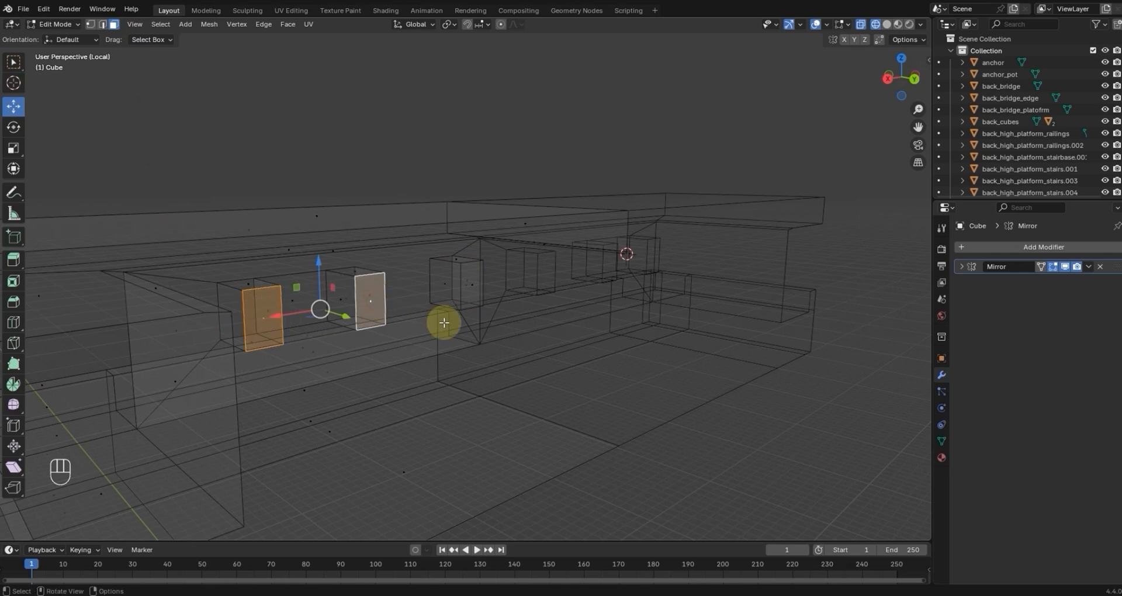
pyautogui.press('KP_3')
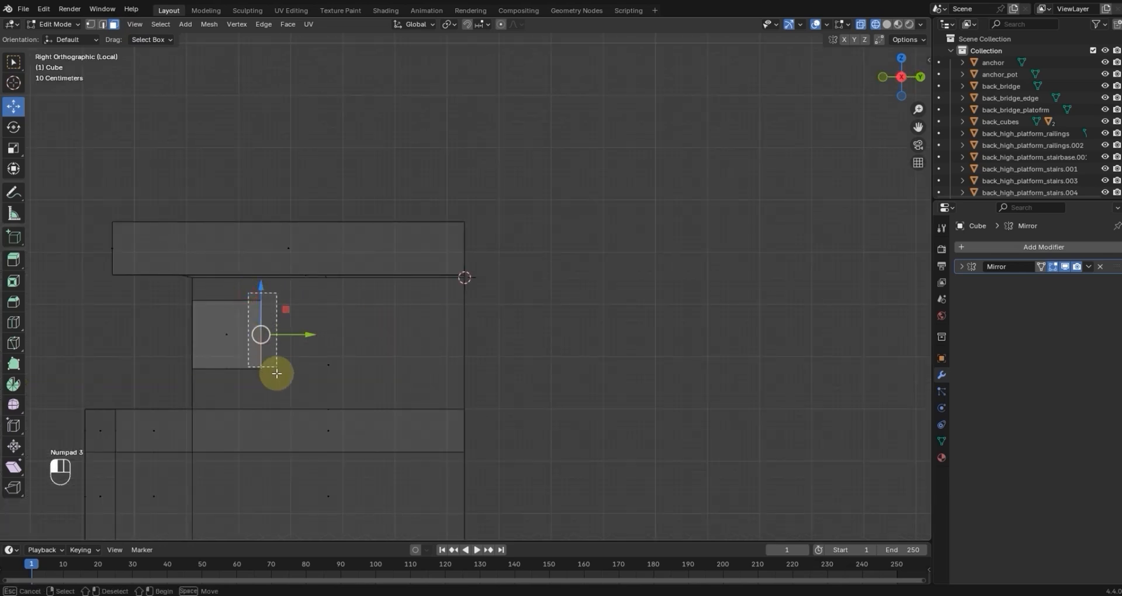
pyautogui.moveTo(563, 378); pyautogui.dragTo(489, 389, button='middle')
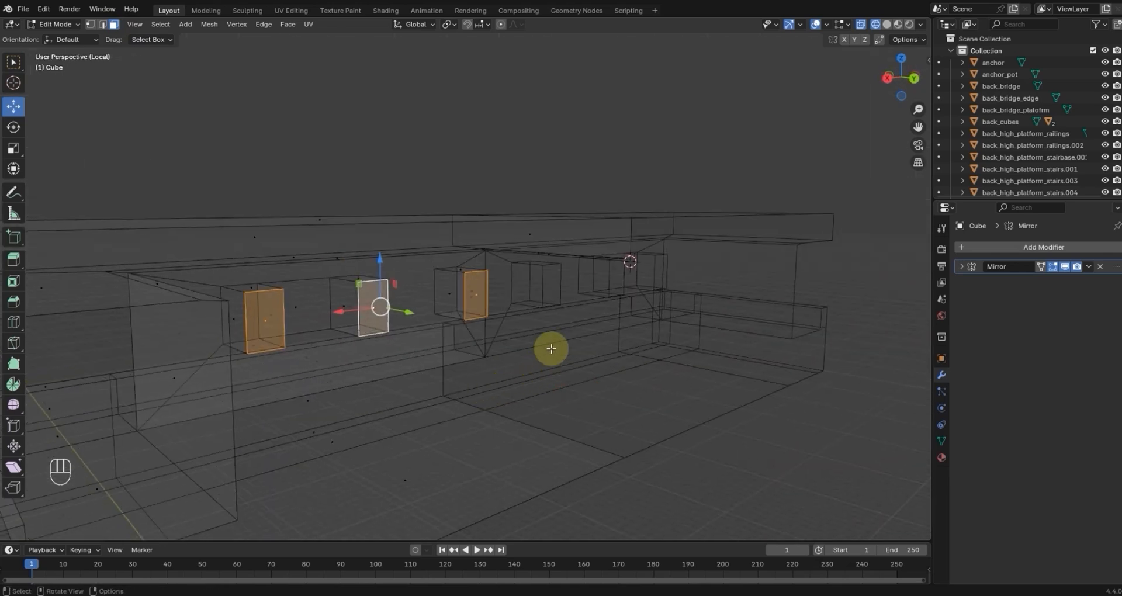
pyautogui.press('x')
pyautogui.click(499, 351)
pyautogui.press('Tab')
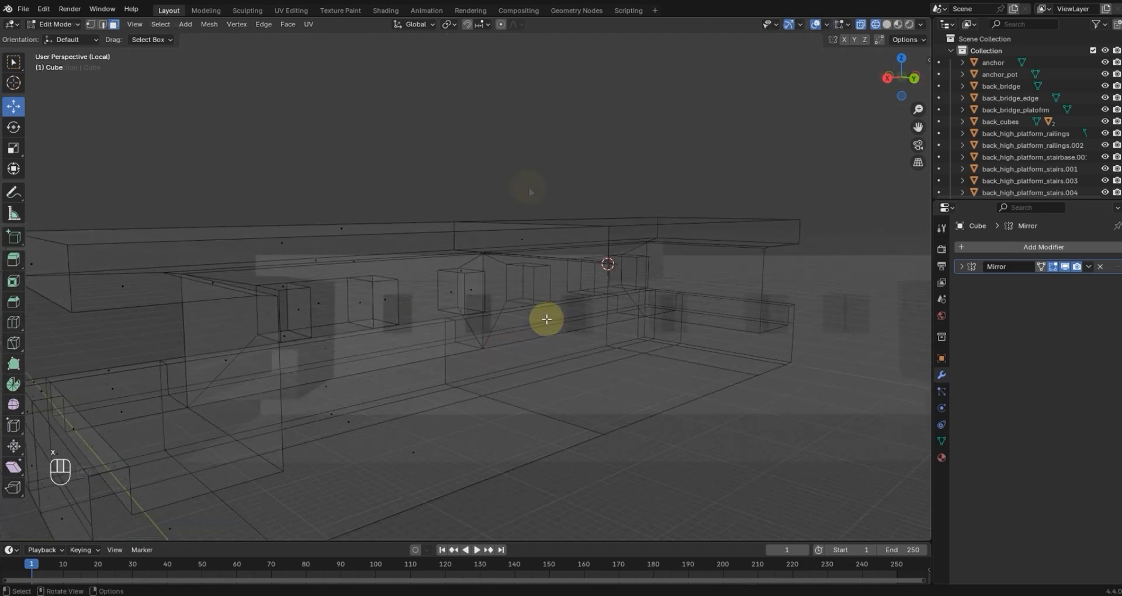
# Step: In front wireframe view, delete the box mesh's interior faces lying on the mirror plane, then check the result in solid shading
pyautogui.press('KP_1')
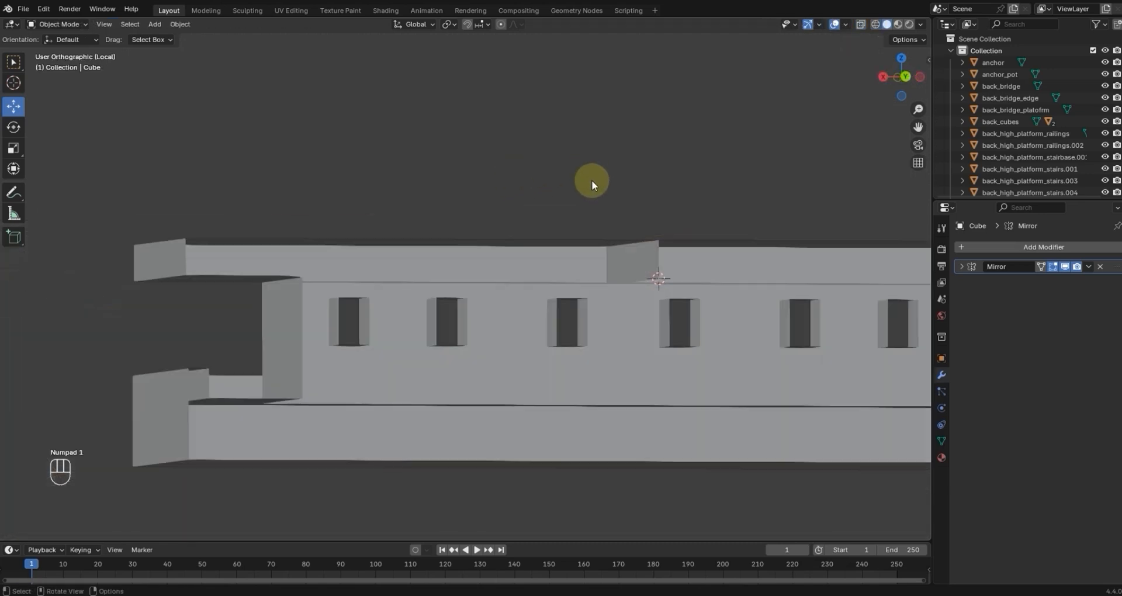
pyautogui.click(875, 24)
pyautogui.keyDown('shift'); pyautogui.moveTo(504, 199); pyautogui.dragTo(617, 184, button='middle'); pyautogui.keyUp('shift')
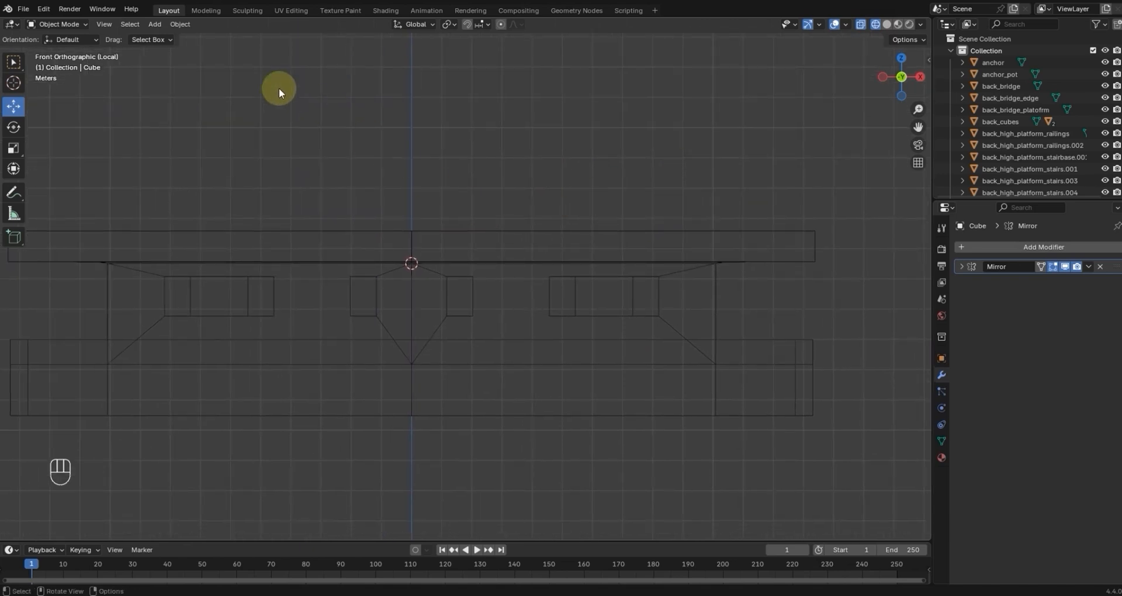
pyautogui.press('Tab')
pyautogui.moveTo(401, 204); pyautogui.dragTo(427, 454)
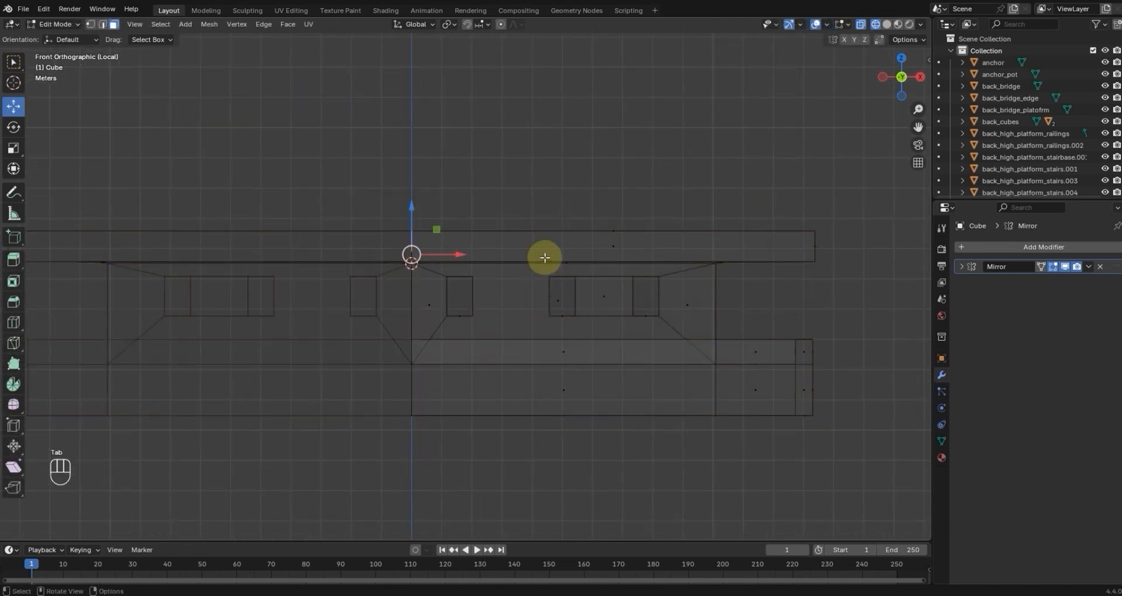
pyautogui.press('x')
pyautogui.click(502, 247)
pyautogui.moveTo(677, 251); pyautogui.dragTo(579, 251, button='middle')
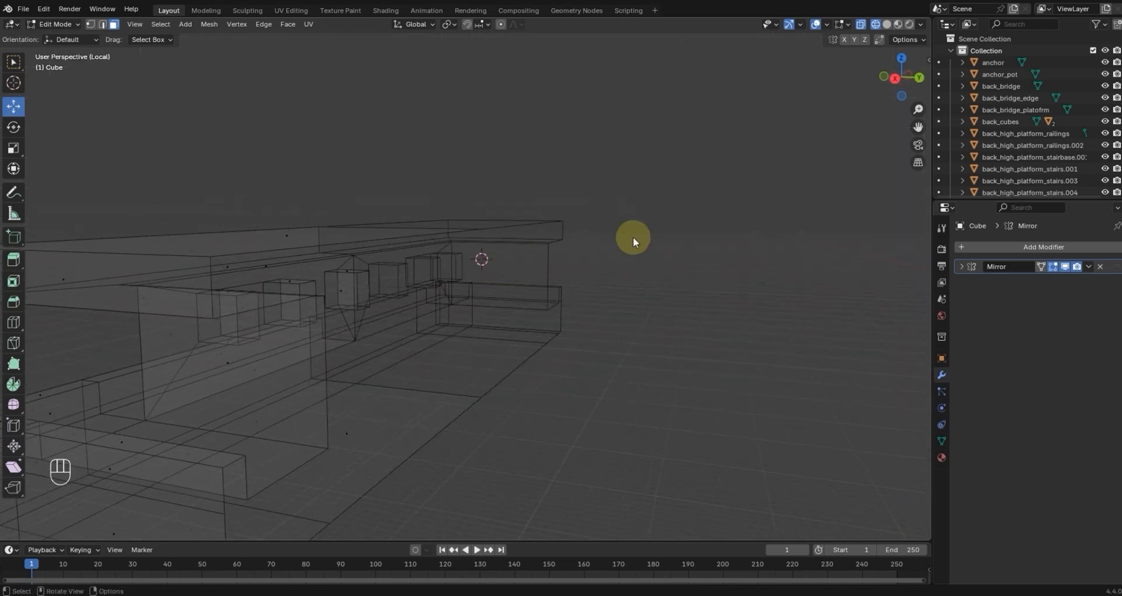
pyautogui.press('Tab')
pyautogui.click(888, 24)
pyautogui.moveTo(703, 173)
pyautogui.mouseDown(button='middle')
pyautogui.moveTo(609, 182)
pyautogui.moveTo(734, 174)
pyautogui.mouseUp(button='middle')
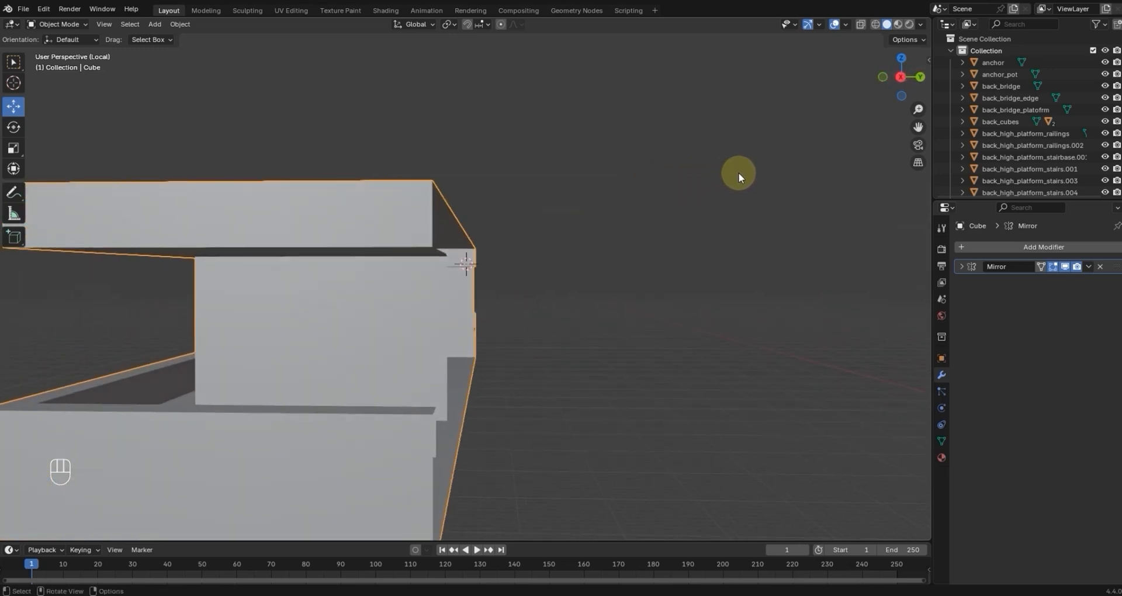
pyautogui.press('KP_3')
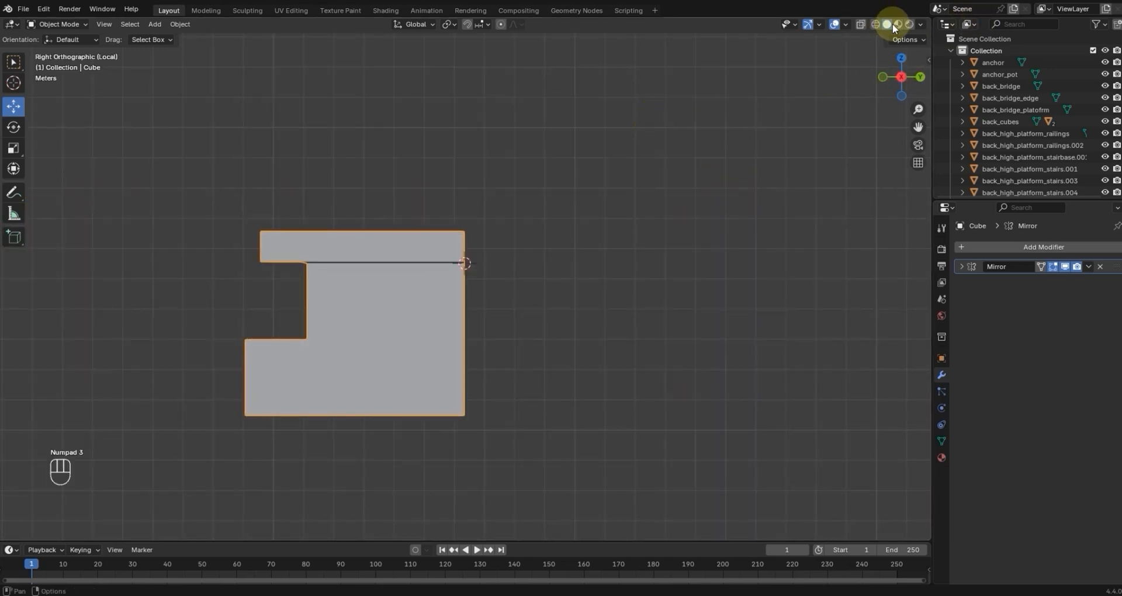
# Step: Move the inner vertices of Cube's window recesses along Y toward the outer wall so the recesses become shallow
pyautogui.click(876, 24)
pyautogui.press('Tab')
pyautogui.moveTo(343, 249); pyautogui.dragTo(360, 337)
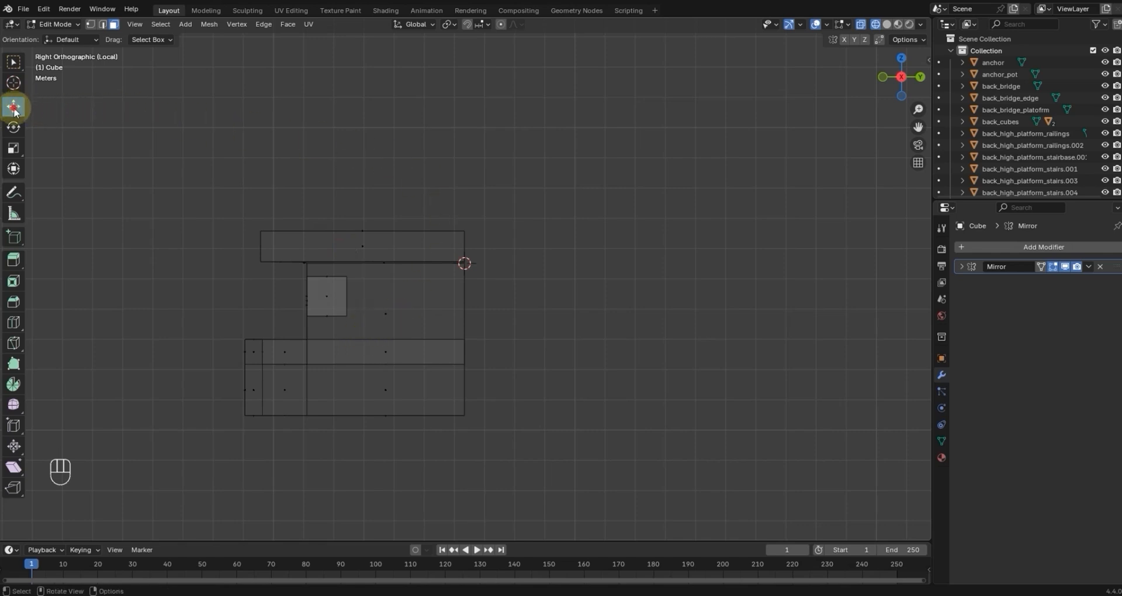
pyautogui.keyDown('shift'); pyautogui.moveTo(320, 140); pyautogui.dragTo(391, 132, button='middle'); pyautogui.keyUp('shift')
pyautogui.scroll(2, 391, 132)
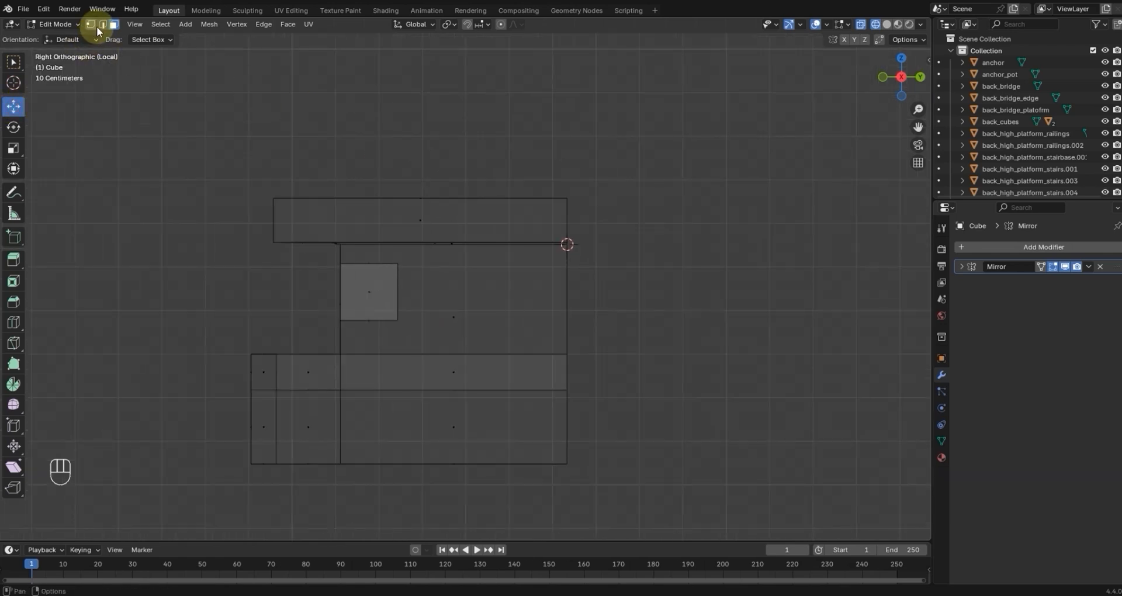
pyautogui.moveTo(384, 259); pyautogui.dragTo(409, 348)
pyautogui.moveTo(435, 291); pyautogui.dragTo(388, 297)
pyautogui.press('Tab')
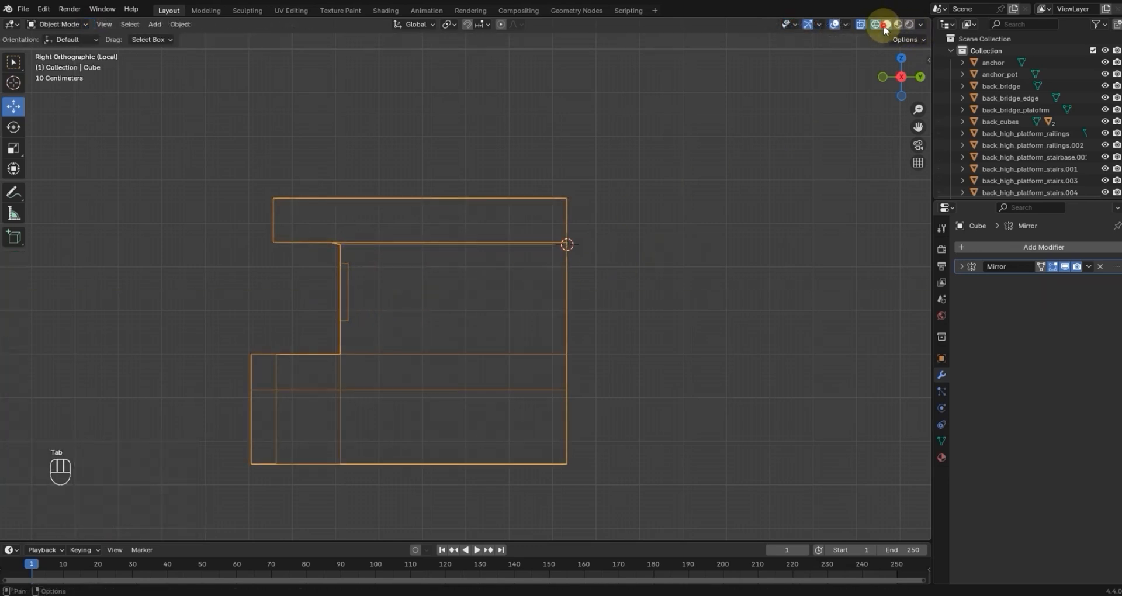
# Step: Return to solid shading, unhide the hidden objects and select the main_rooms mesh
pyautogui.click(886, 24)
pyautogui.moveTo(482, 325); pyautogui.dragTo(717, 226, button='middle')
pyautogui.hotkey('alt', 'h')
pyautogui.click(804, 224)
pyautogui.keyDown('alt'); pyautogui.moveTo(813, 230); pyautogui.dragTo(710, 226, button='middle'); pyautogui.keyUp('alt')
pyautogui.keyDown('alt'); pyautogui.moveTo(617, 283); pyautogui.dragTo(723, 275, button='middle'); pyautogui.keyUp('alt')
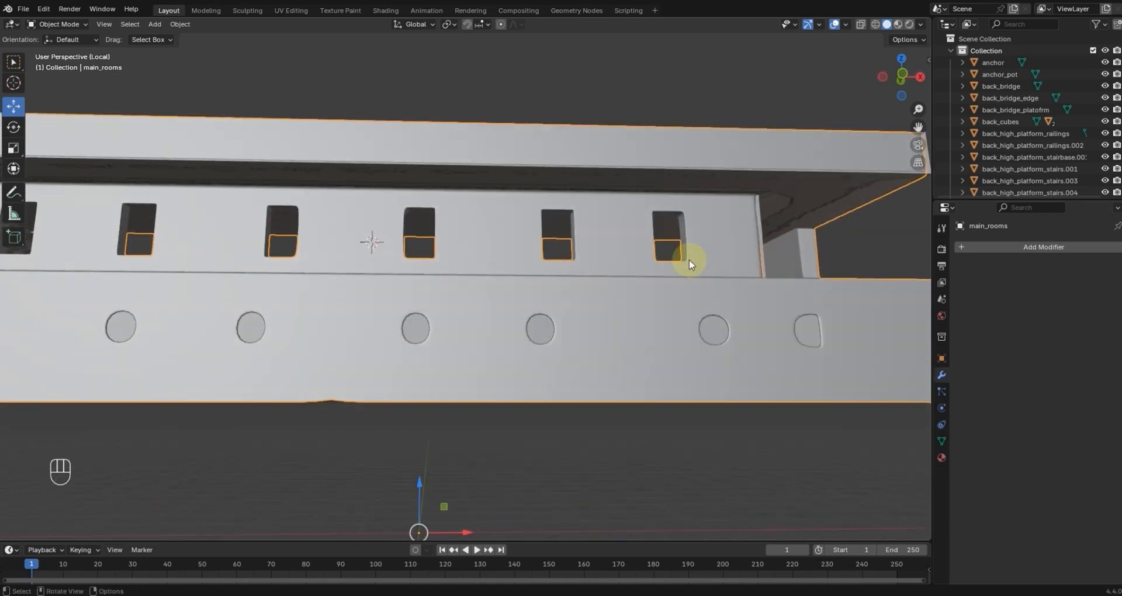
# Step: Add a cylinder mesh with 32 vertices, 1 m radius and 2 m depth
pyautogui.press('KP_1')
pyautogui.scroll(-3, 672, 254)
pyautogui.scroll(5, 694, 256)
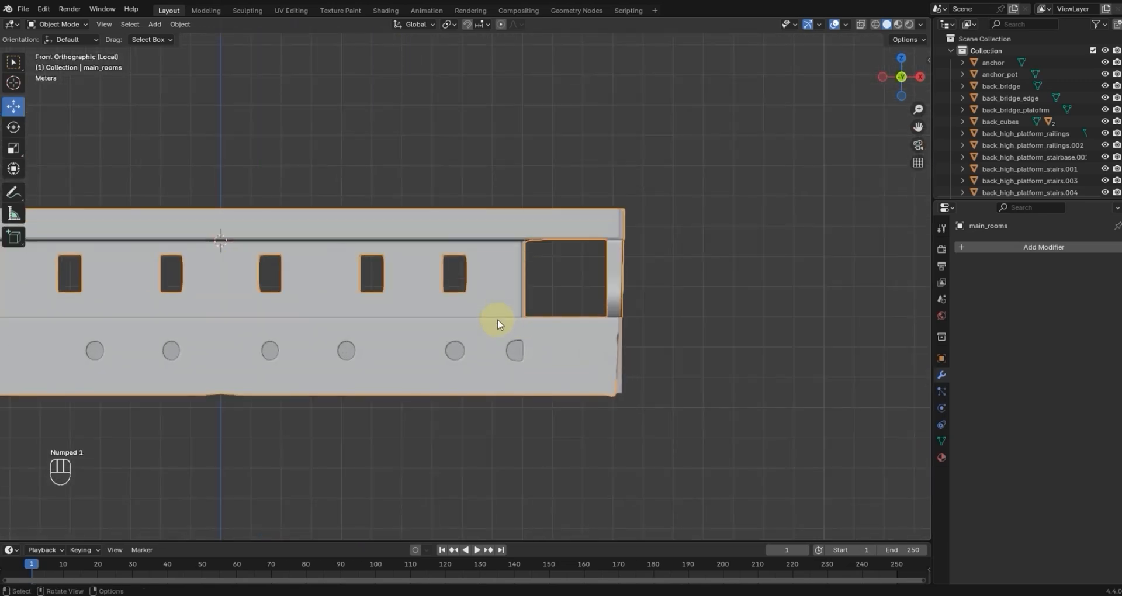
pyautogui.hotkey('shift', 'a')
pyautogui.moveTo(479, 319)
pyautogui.click(540, 320)
pyautogui.hotkey('shift', 'a')
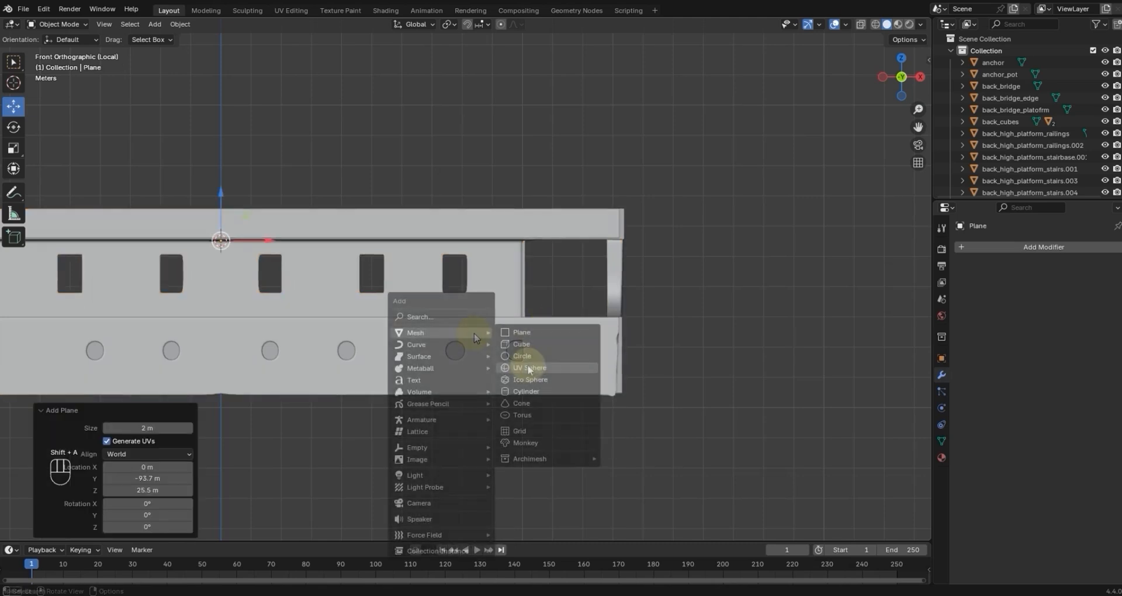
pyautogui.click(530, 394)
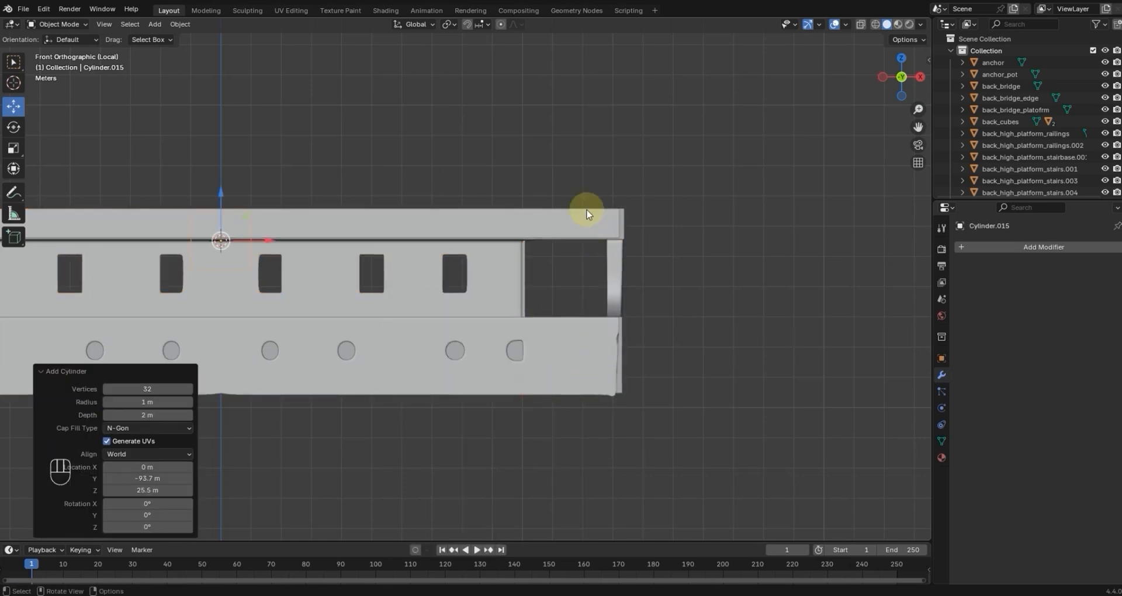
# Step: Move the cylinder about 9.93 m along X and -3.64 m along Z onto the half-round porthole, and rotate it 90° about X
pyautogui.press('g')
pyautogui.click(855, 299)
pyautogui.press('r')
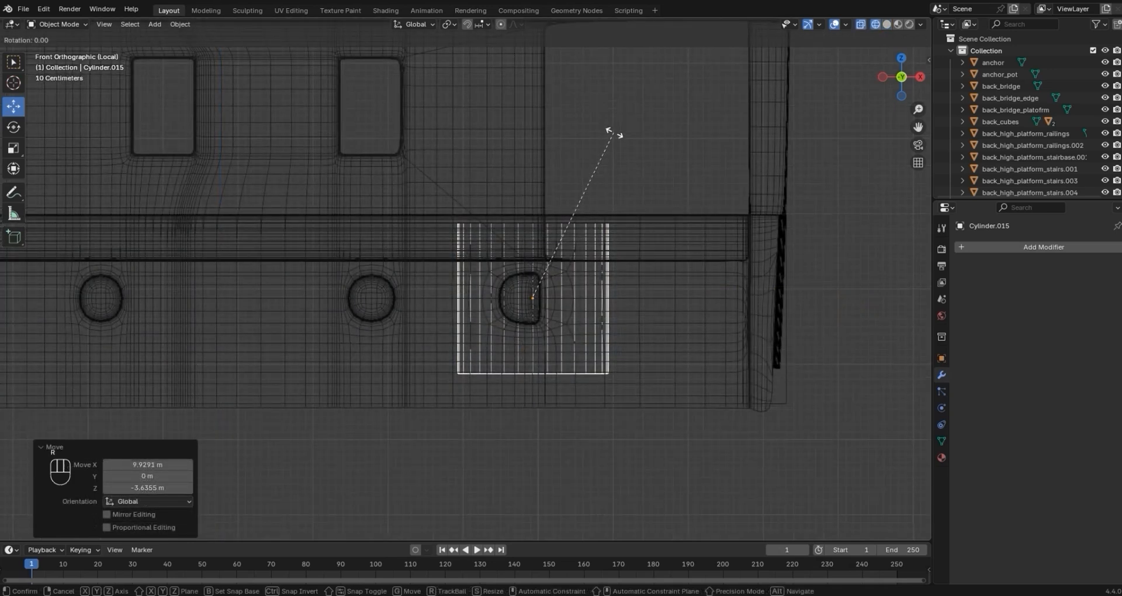
pyautogui.write('x90')
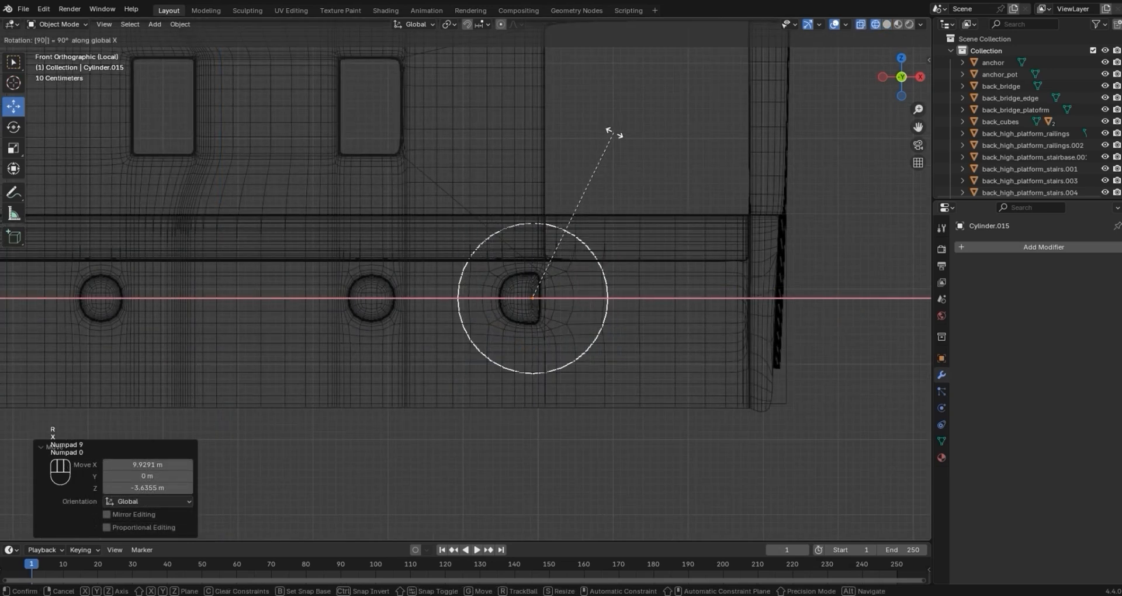
pyautogui.press('Return')
pyautogui.scroll(3, 641, 257)
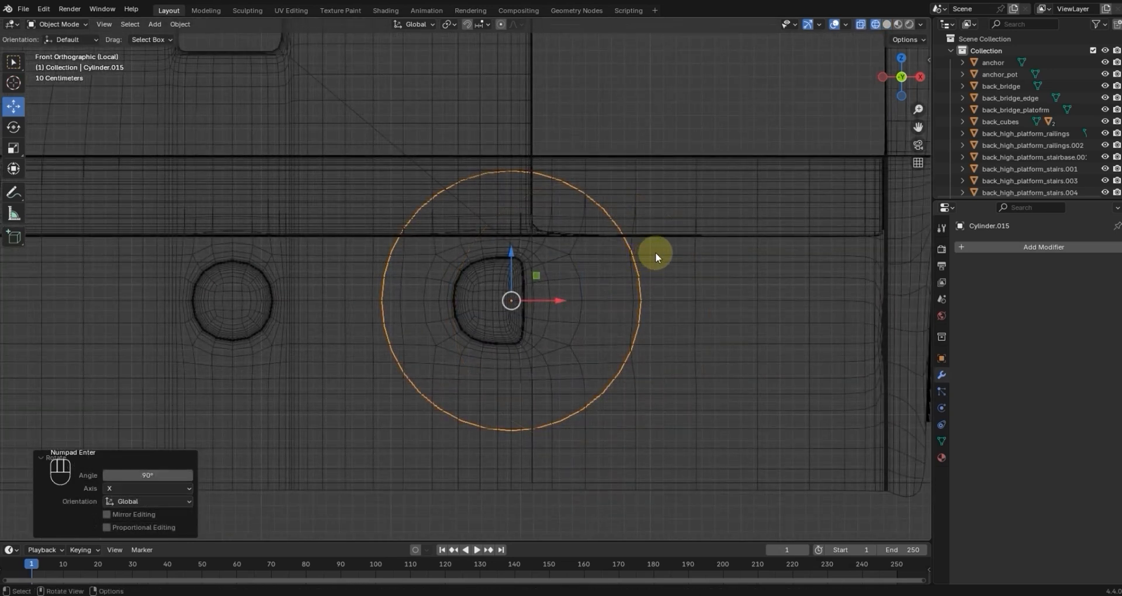
# Step: Scale the cylinder down to the half-round porthole's height and align it with the porthole's curved side
pyautogui.press('Tab')
pyautogui.press('s')
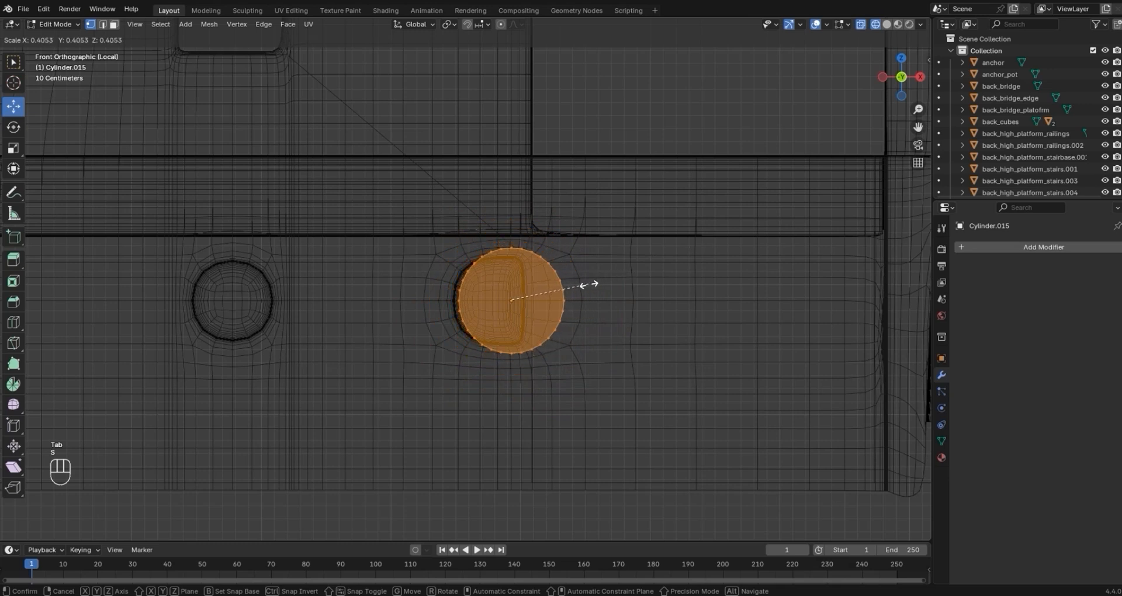
pyautogui.click(584, 283)
pyautogui.press('g')
pyautogui.click(672, 255)
pyautogui.press('Tab')
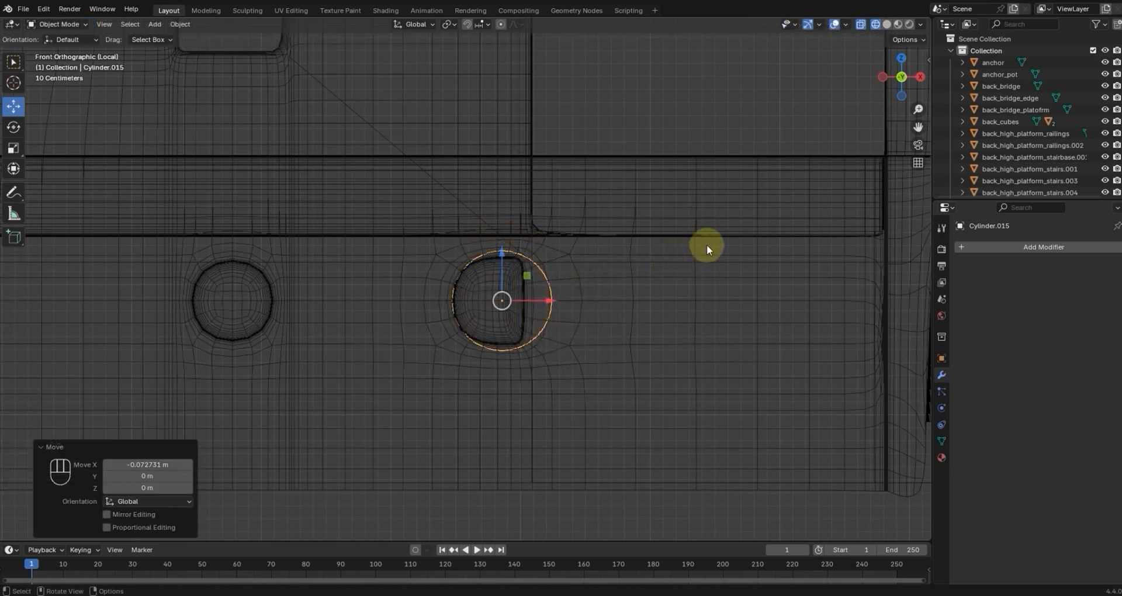
pyautogui.press('s')
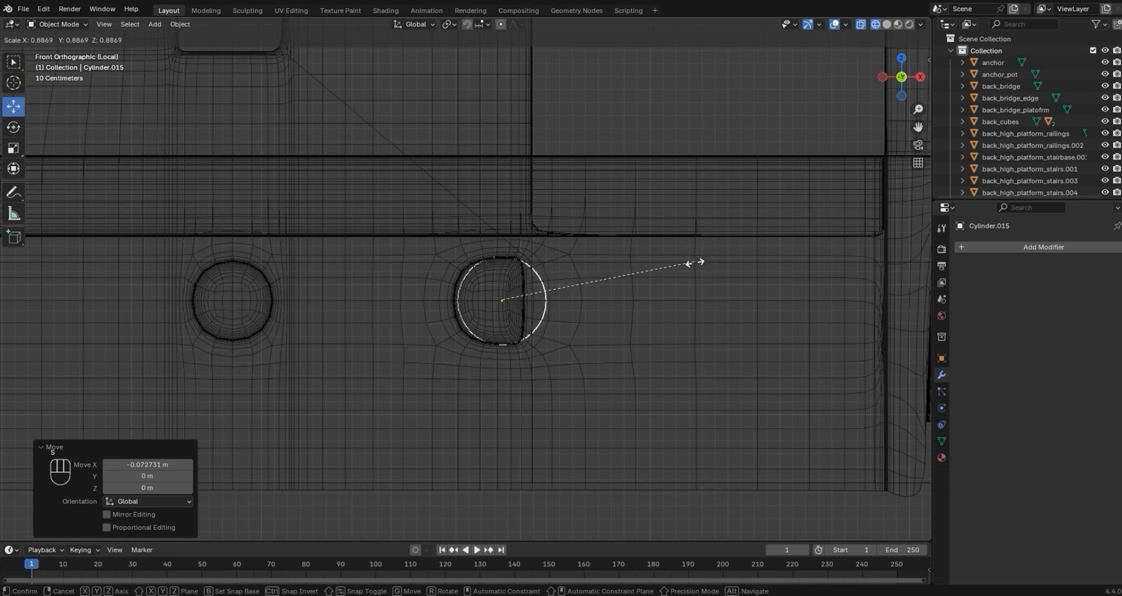
pyautogui.click(694, 264)
# Step: Move the cylinder about 7.05 m along negative Y so that it cuts through the outer lower wall
pyautogui.press('KP_3')
pyautogui.scroll(-5, 587, 300)
pyautogui.moveTo(489, 286); pyautogui.dragTo(230, 293)
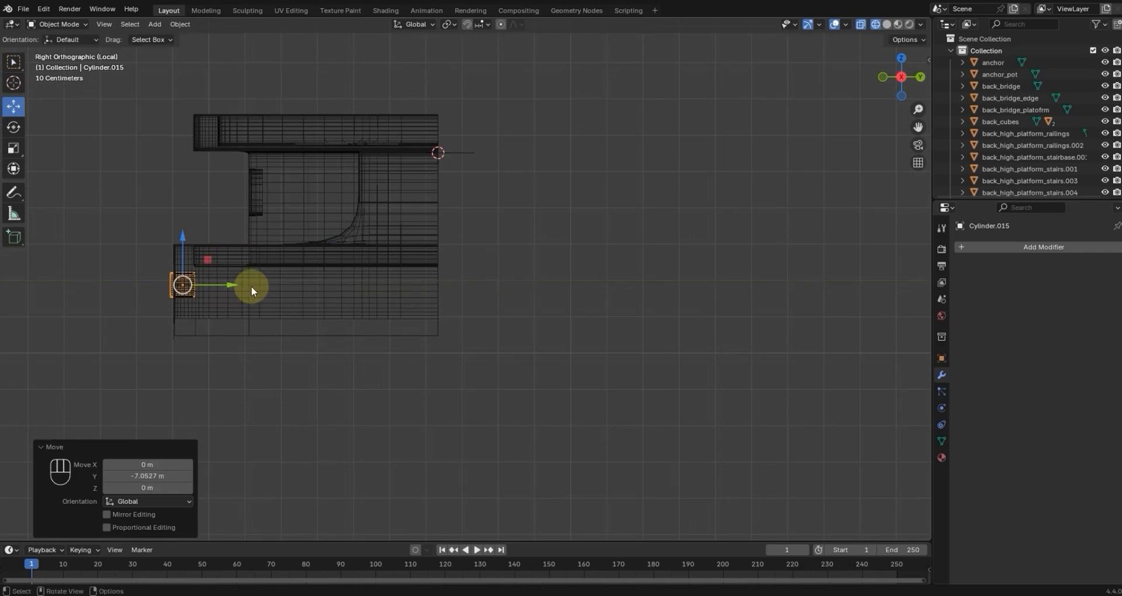
pyautogui.moveTo(251, 286); pyautogui.dragTo(282, 307, button='middle')
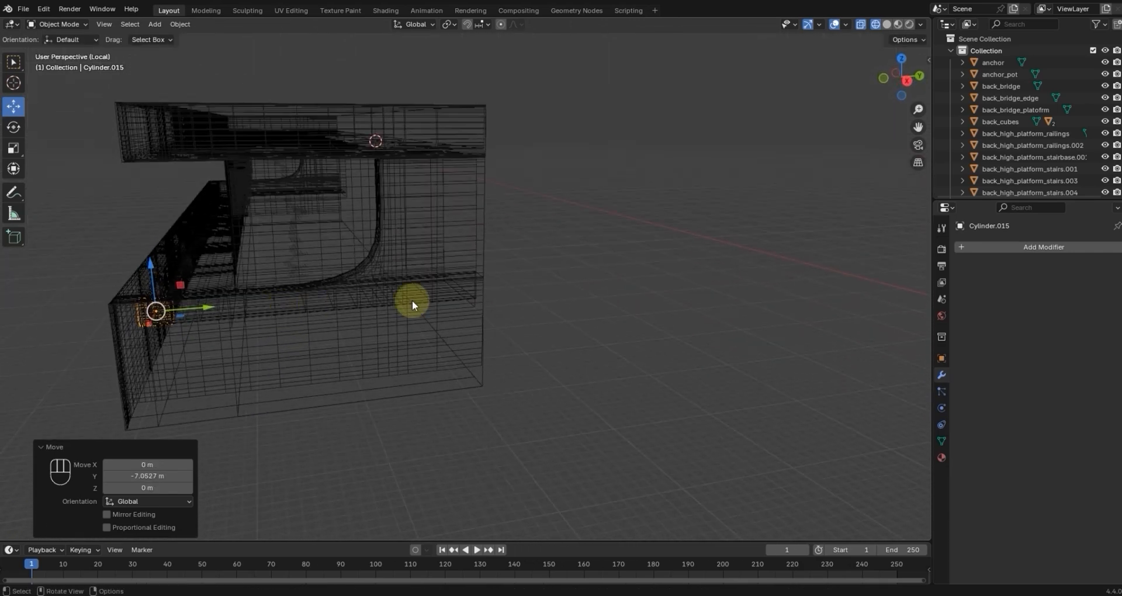
pyautogui.press('KP_3')
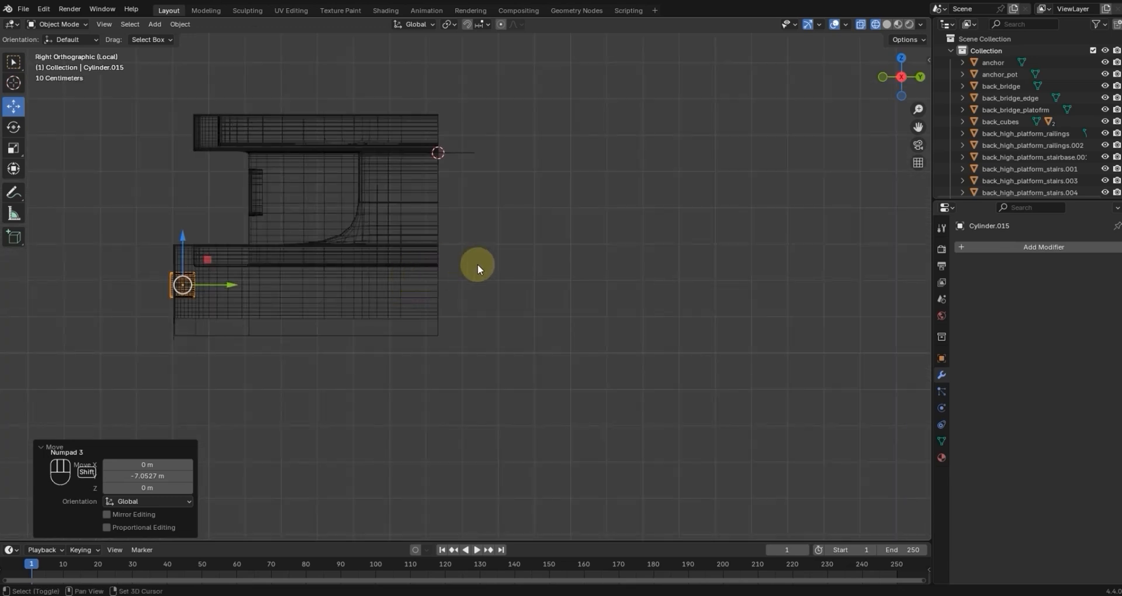
# Step: Enter edit mode on Cube and select the horizontal vertex row crossing the porthole cylinder in the lower wall
pyautogui.keyDown('shift'); pyautogui.moveTo(474, 267); pyautogui.dragTo(662, 287, button='middle'); pyautogui.keyUp('shift')
pyautogui.click(563, 326)
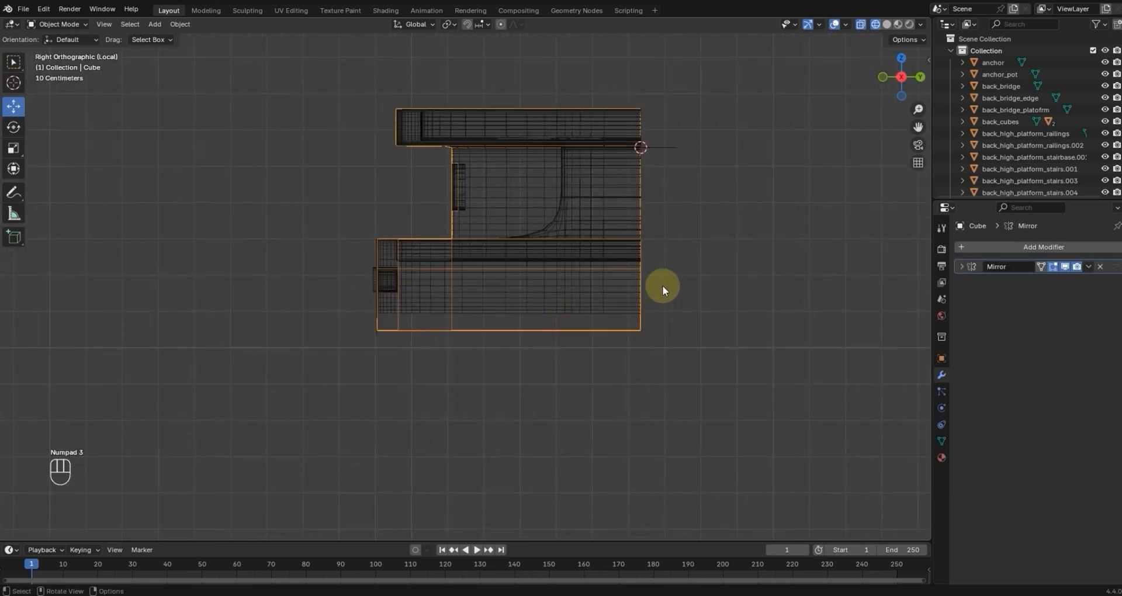
pyautogui.press('Tab')
pyautogui.moveTo(572, 269); pyautogui.dragTo(389, 263)
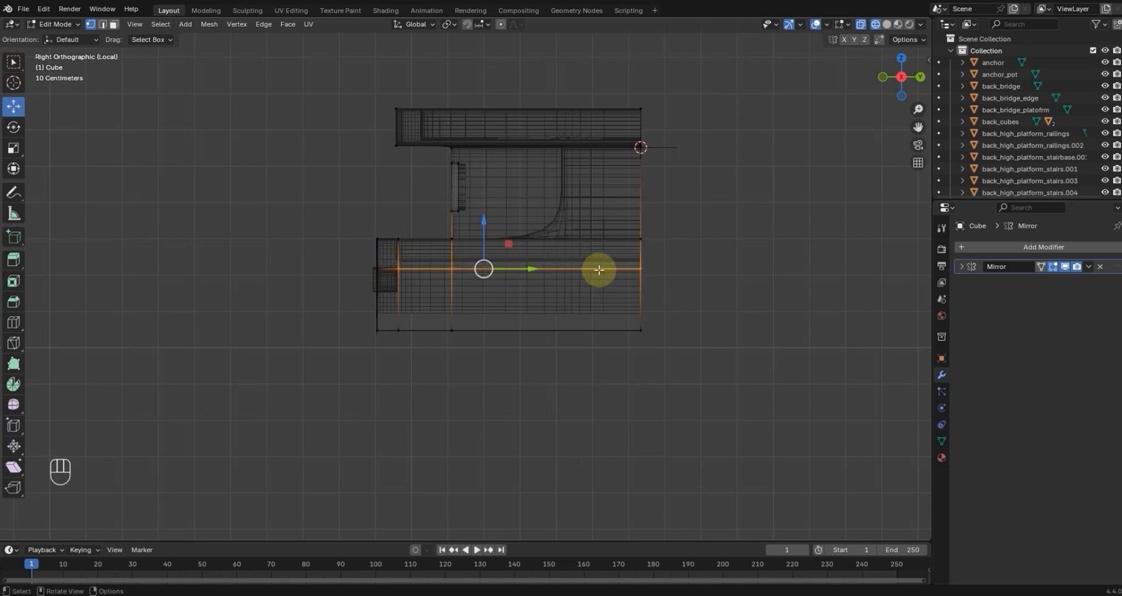
pyautogui.moveTo(682, 259); pyautogui.dragTo(678, 271, button='middle')
pyautogui.press('KP_1')
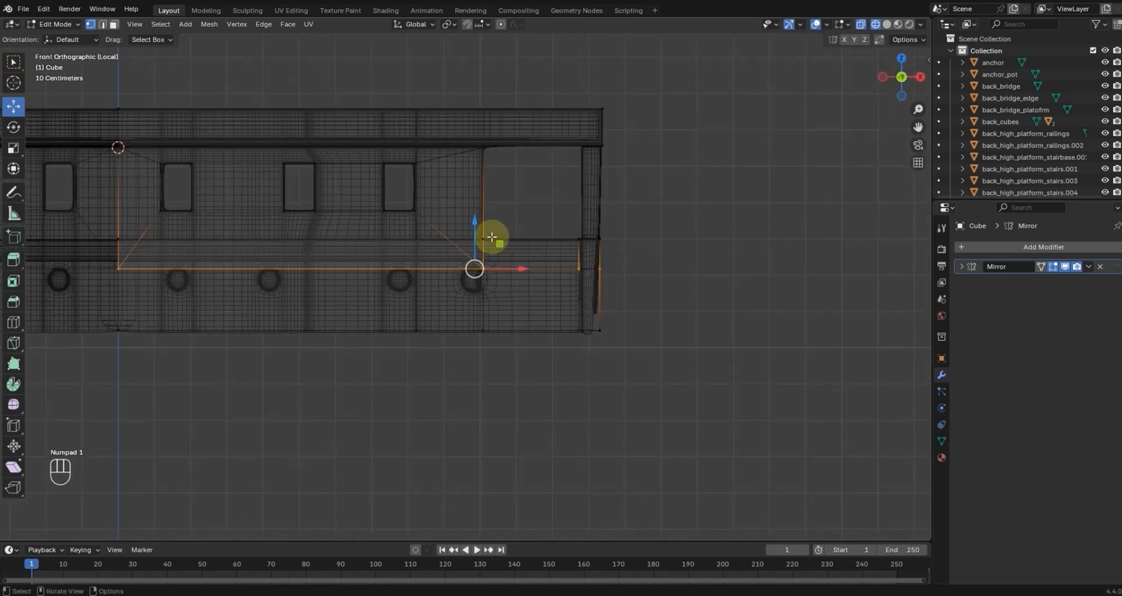
pyautogui.moveTo(475, 220); pyautogui.dragTo(475, 251)
pyautogui.moveTo(616, 256); pyautogui.dragTo(510, 280, button='middle')
pyautogui.hotkey('ctrl', 'z')
# Step: Select the lower wall's horizontal vertex row in side view and lower it along Z below the porthole cylinder
pyautogui.press('KP_3')
pyautogui.moveTo(664, 278); pyautogui.dragTo(350, 265)
pyautogui.moveTo(458, 222); pyautogui.dragTo(469, 252)
pyautogui.moveTo(471, 252); pyautogui.dragTo(571, 258, button='middle')
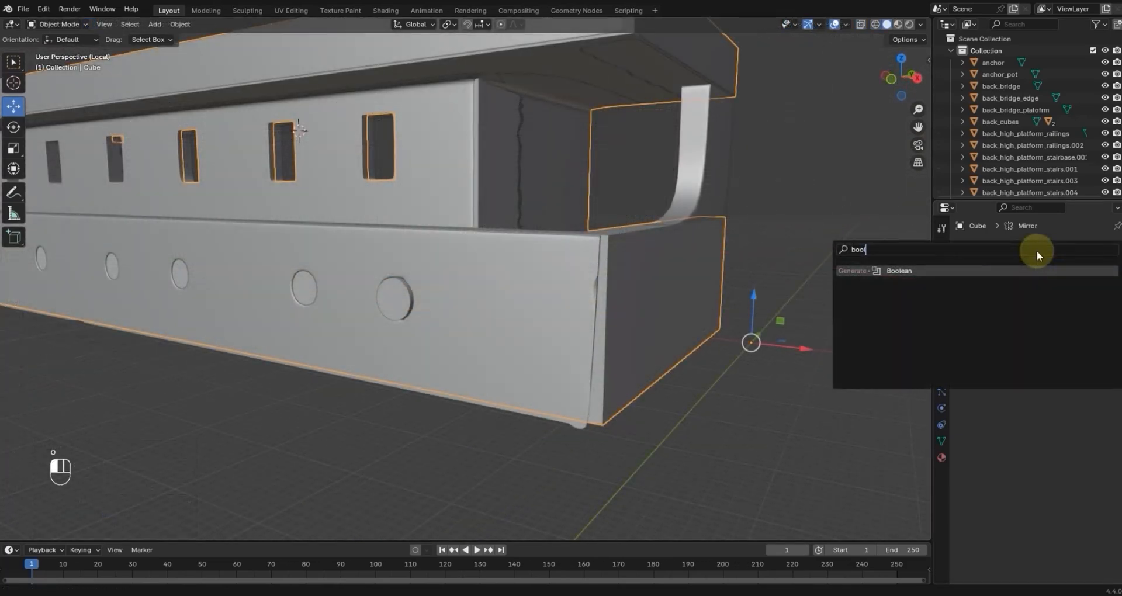
# Step: Add a Boolean Difference modifier to Cube, place it above Mirror and set the porthole cylinder as its object
pyautogui.press('Return')
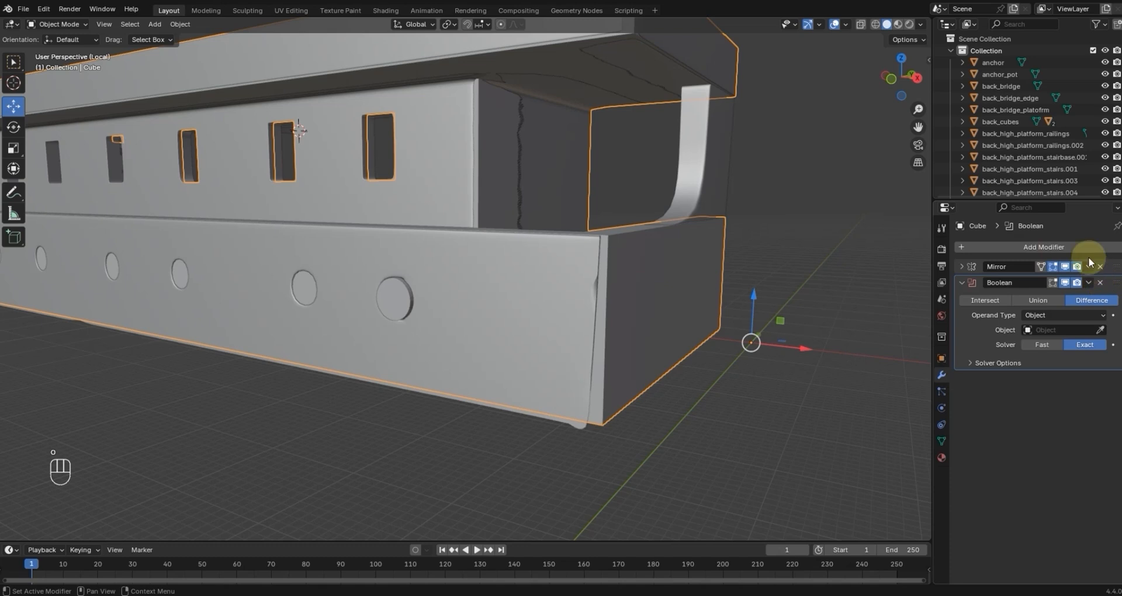
pyautogui.moveTo(1112, 267); pyautogui.dragTo(1099, 371)
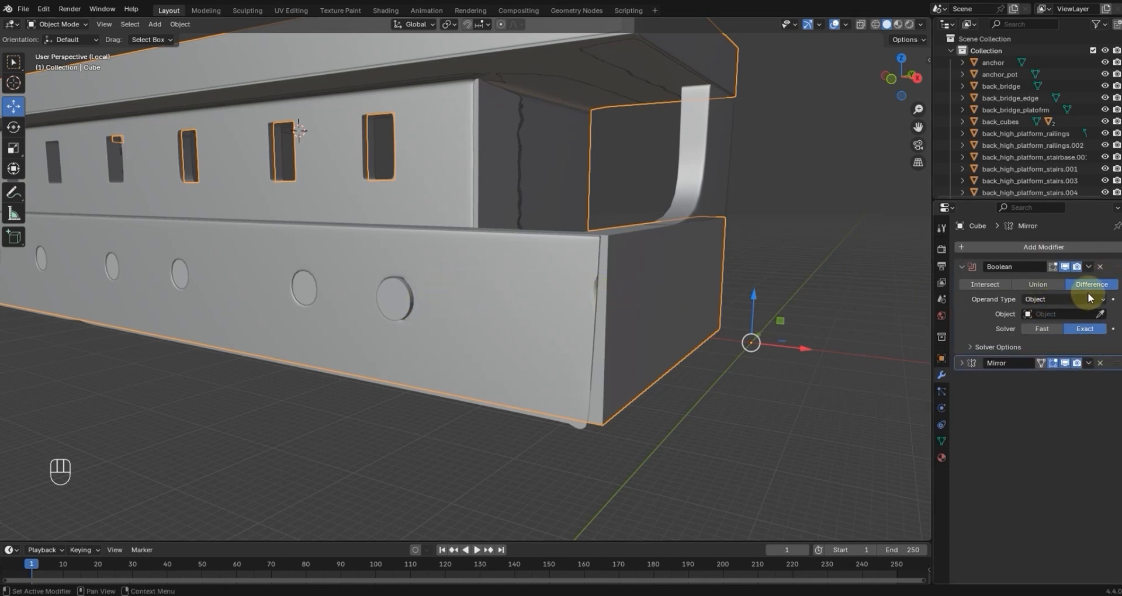
pyautogui.click(1102, 314)
pyautogui.click(395, 297)
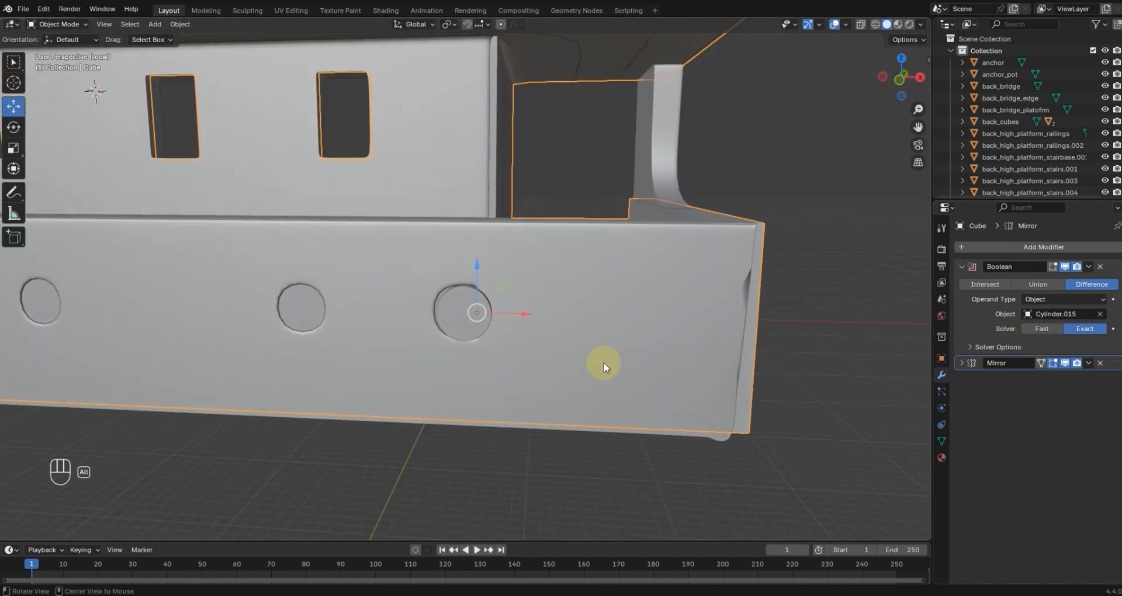
# Step: Duplicate the cylinder within its own mesh along X, placing copies on the neighbouring portholes up to about 3.63 m apart
pyautogui.click(471, 322)
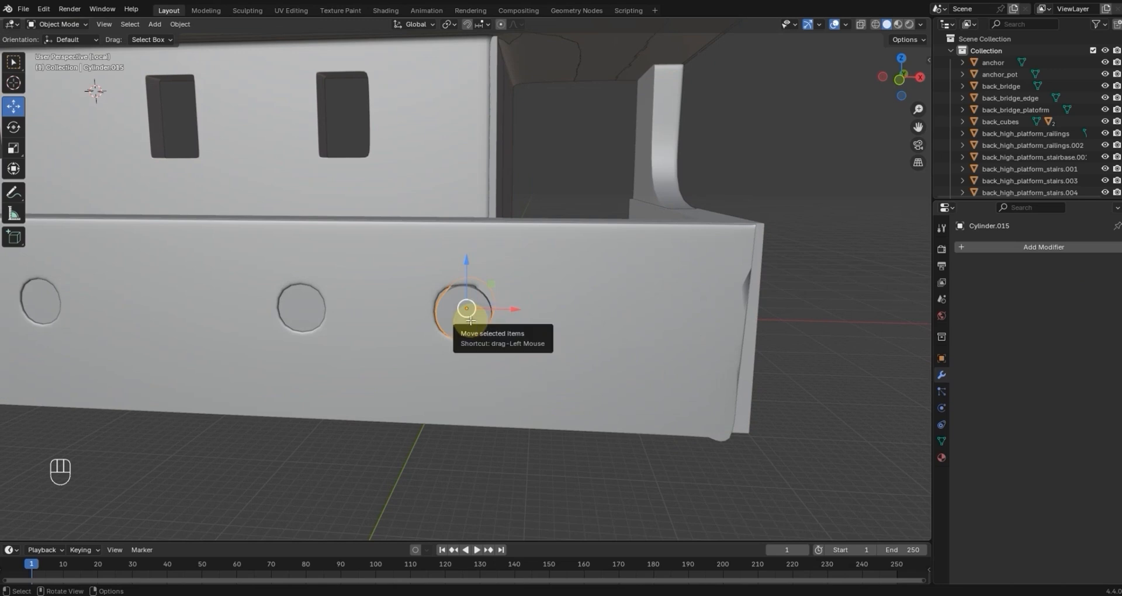
pyautogui.press('Tab')
pyautogui.press('KP_1')
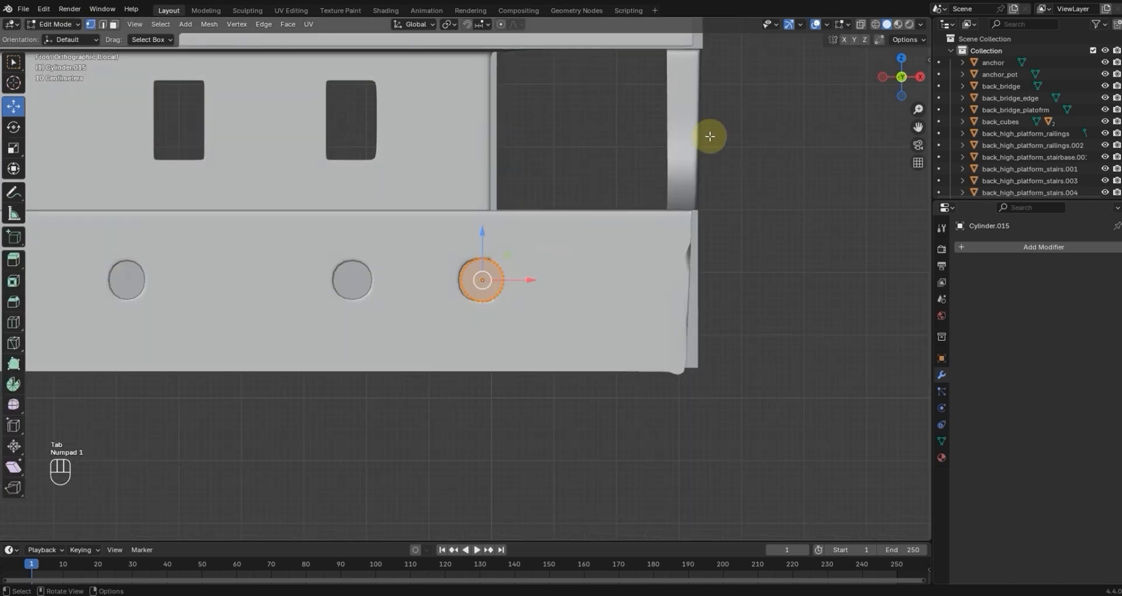
pyautogui.click(877, 25)
pyautogui.keyDown('shift'); pyautogui.moveTo(558, 152); pyautogui.dragTo(669, 193, button='middle'); pyautogui.keyUp('shift')
pyautogui.scroll(3, 668, 198)
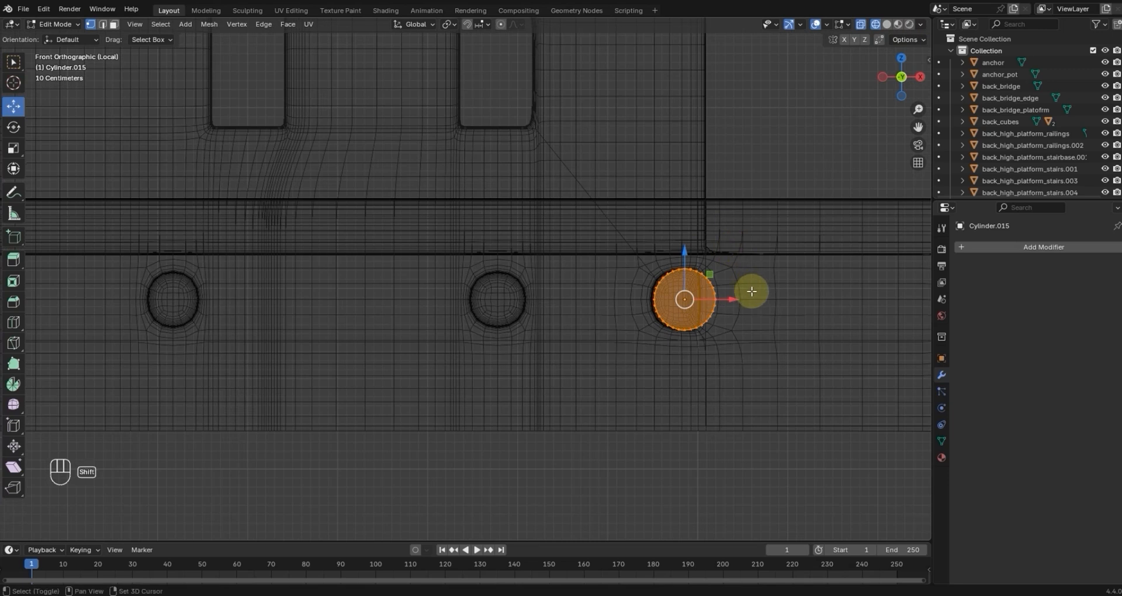
pyautogui.hotkey('shift', 'd')
pyautogui.press('x')
pyautogui.click(271, 318)
pyautogui.keyDown('shift'); pyautogui.moveTo(271, 318); pyautogui.dragTo(668, 328, button='middle'); pyautogui.keyUp('shift')
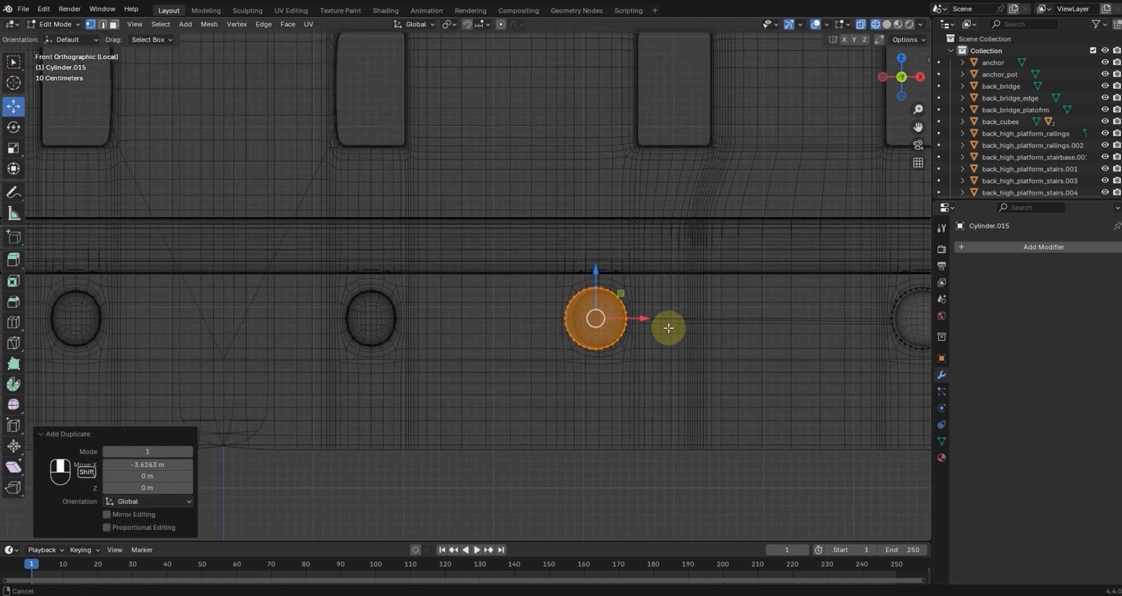
# Step: Duplicate the last cylinder copy about 2.51 m along negative X onto the next porthole and leave edit mode
pyautogui.hotkey('shift', 'd')
pyautogui.press('x')
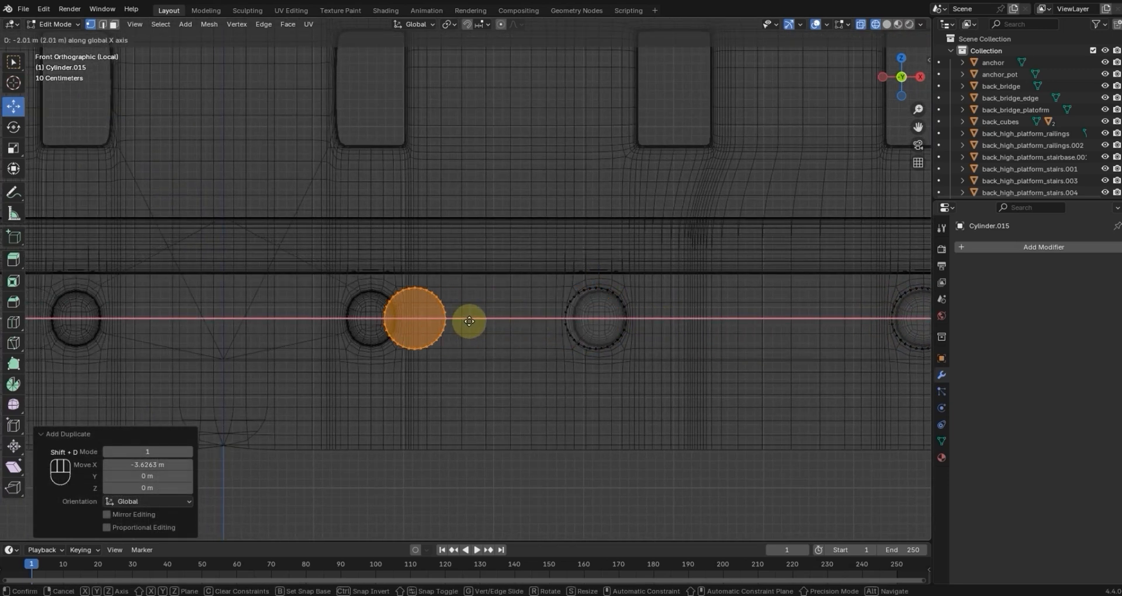
pyautogui.click(446, 323)
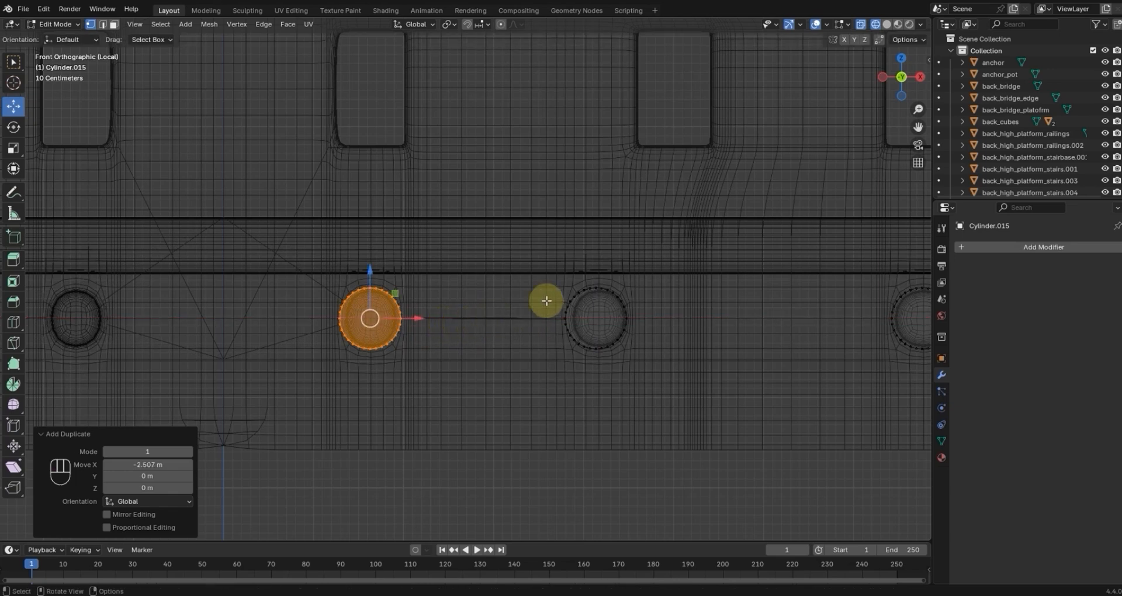
pyautogui.press('Tab')
# Step: Return to solid shading, select Cube and apply its Boolean modifier
pyautogui.scroll(-7, 549, 301)
pyautogui.moveTo(611, 321); pyautogui.dragTo(811, 354, button='middle')
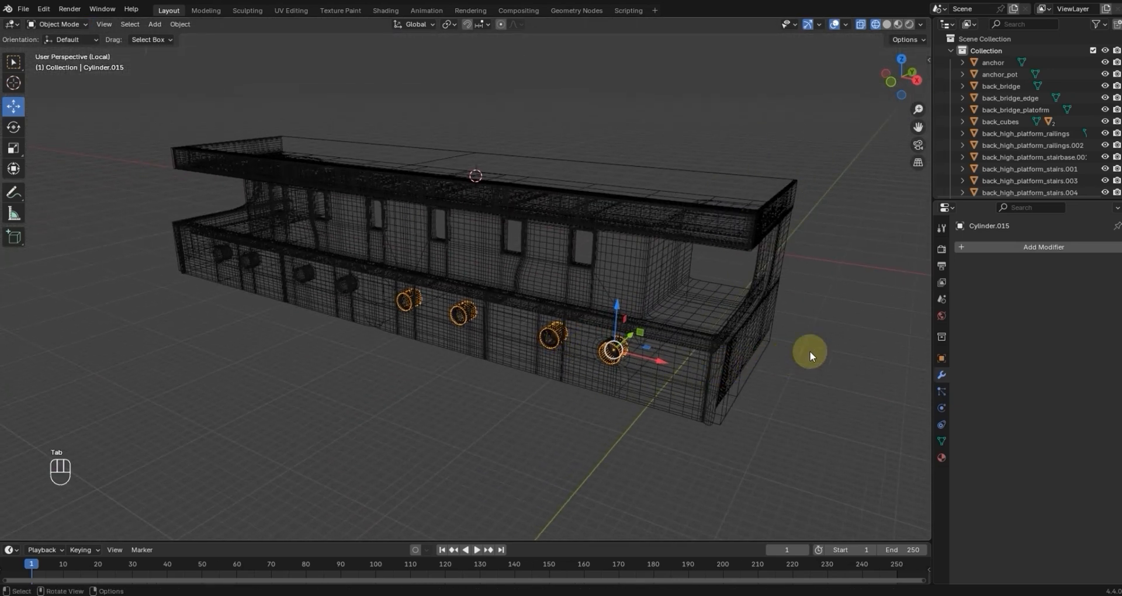
pyautogui.click(888, 25)
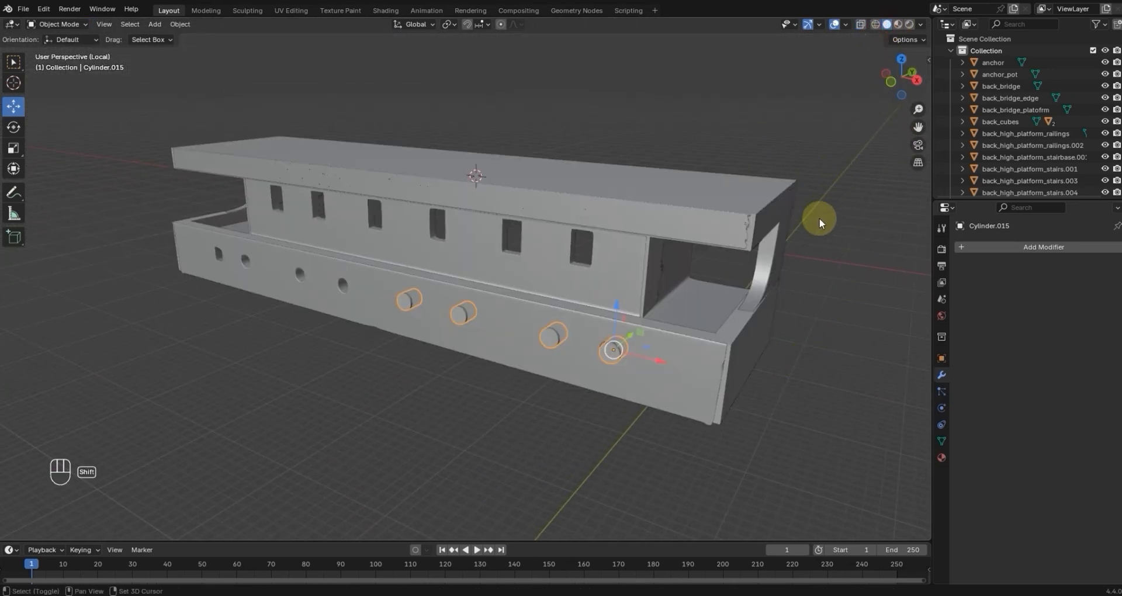
pyautogui.keyDown('shift'); pyautogui.moveTo(819, 218); pyautogui.dragTo(632, 234, button='middle'); pyautogui.keyUp('shift')
pyautogui.click(458, 318)
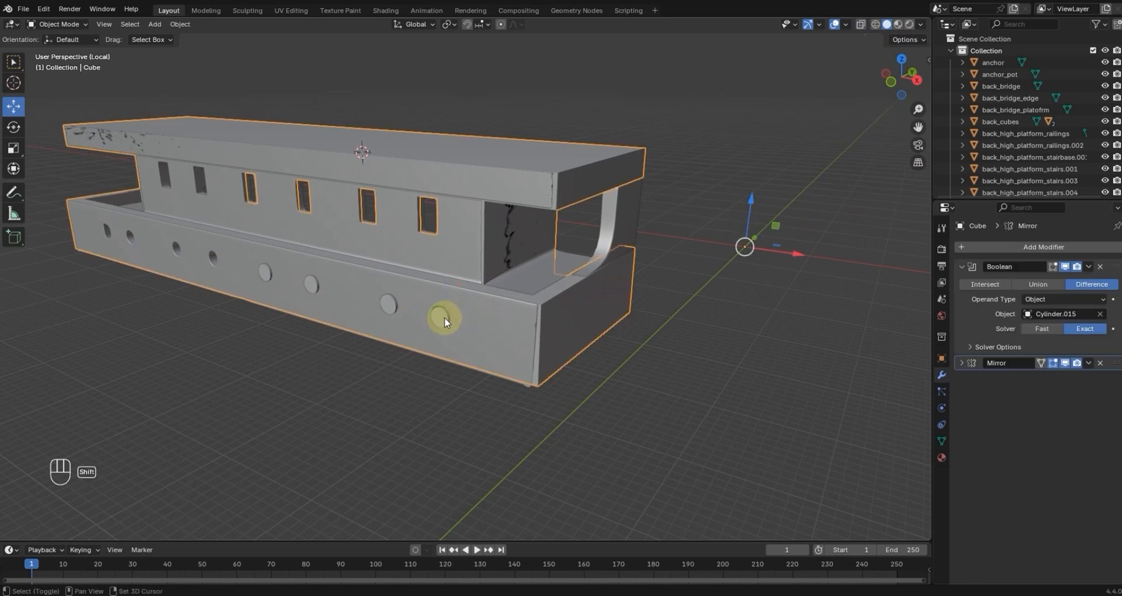
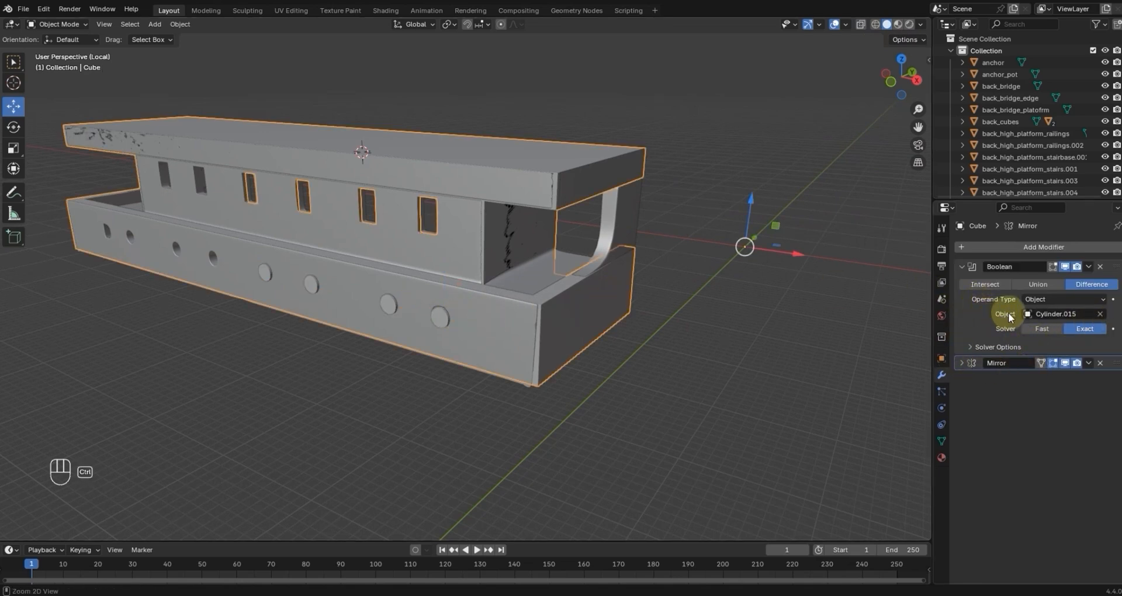
pyautogui.hotkey('ctrl', 'a')
# Step: Delete the cylinder object used to cut the portholes
pyautogui.click(440, 317)
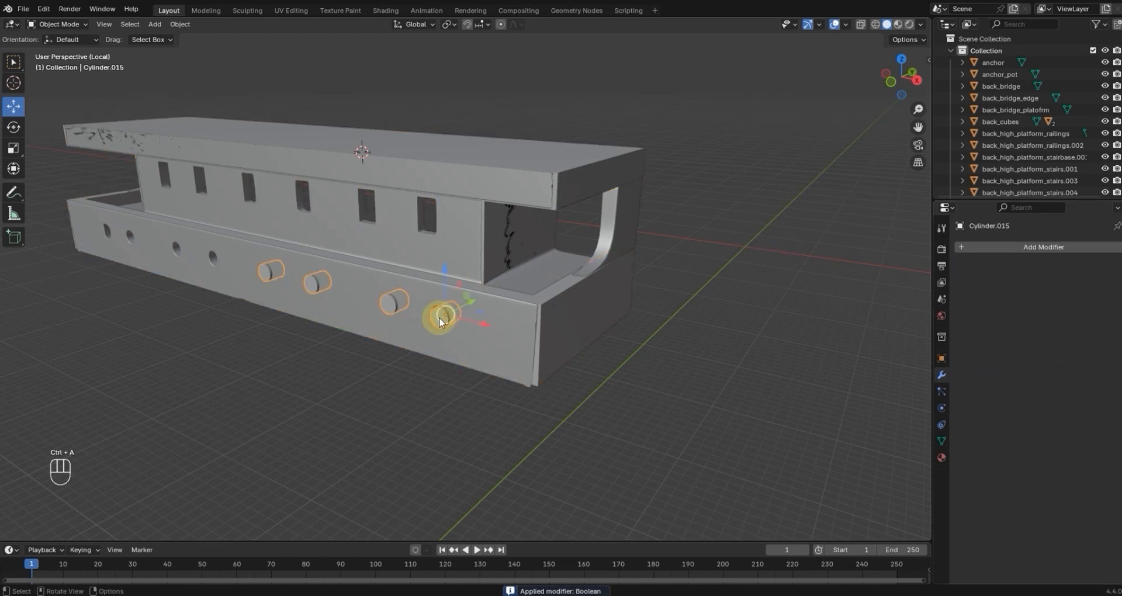
pyautogui.press('x')
pyautogui.click(439, 318)
pyautogui.scroll(2, 479, 316)
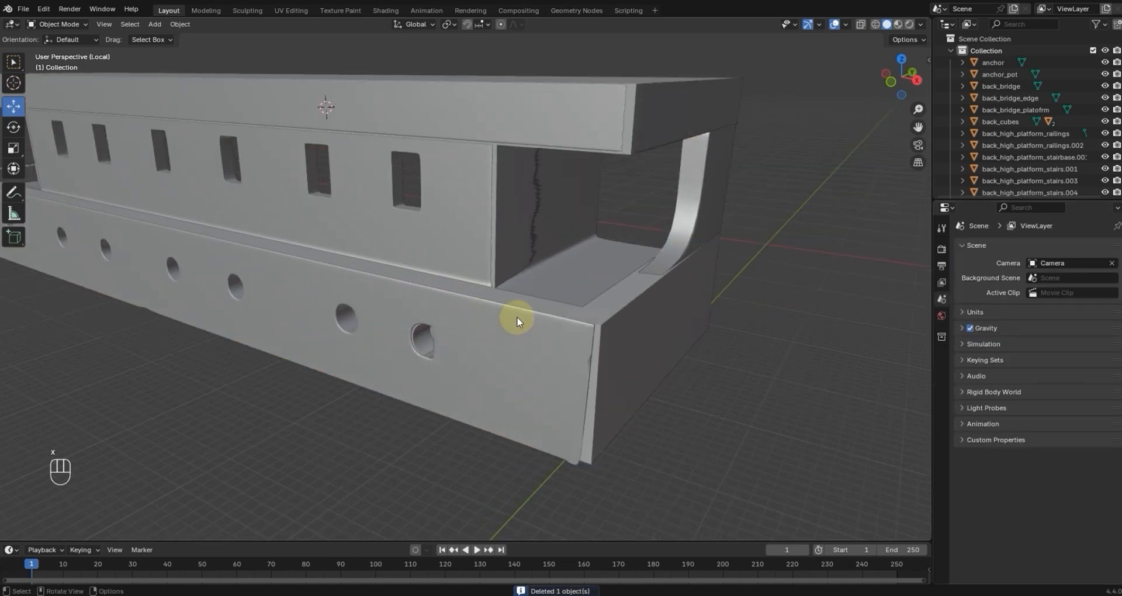
# Step: Hide the original main_rooms object and examine the windows and porthole cuts on the rebuilt block
pyautogui.click(694, 220)
pyautogui.press('h')
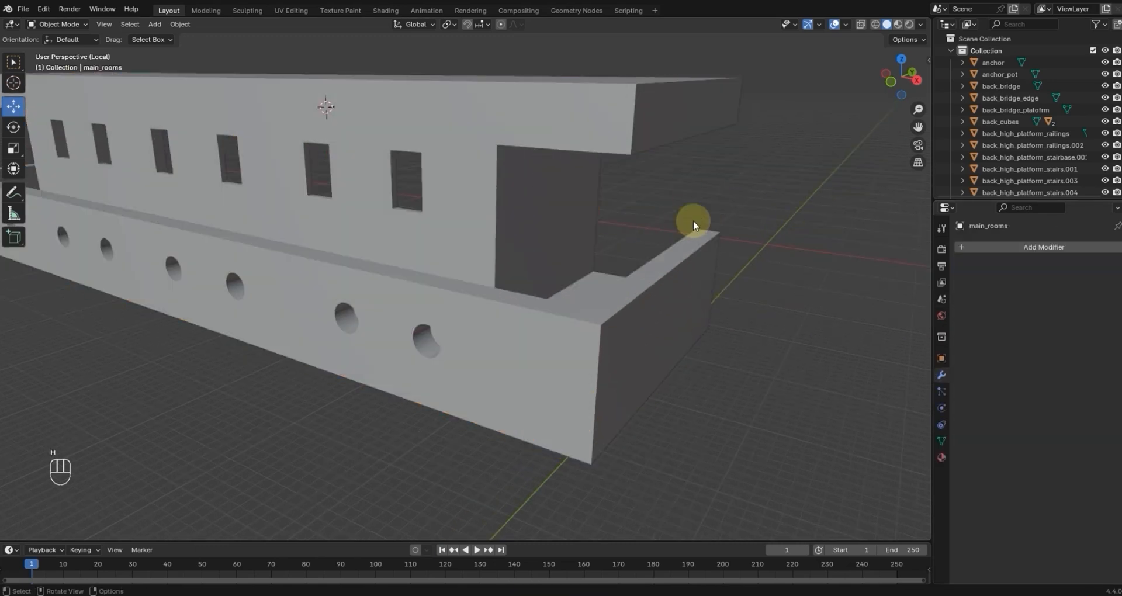
pyautogui.scroll(-2, 665, 234)
pyautogui.moveTo(664, 232); pyautogui.dragTo(606, 271, button='middle')
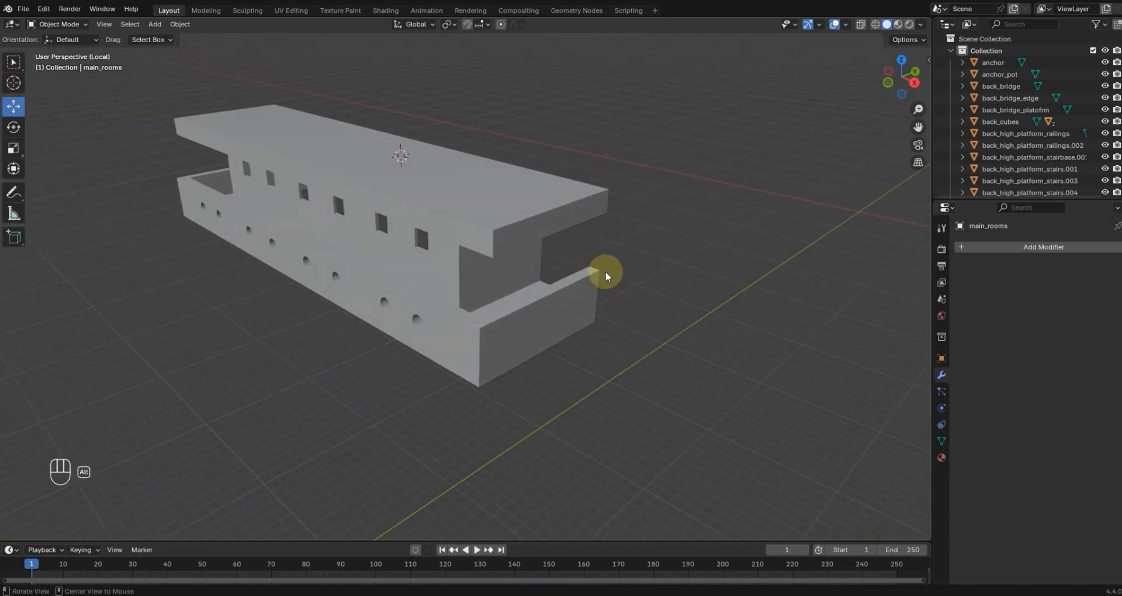
# Step: Undo the hiding of main_rooms, the cylinder deletion and the application of Cube's Boolean modifier
pyautogui.hotkey('ctrl', 'z')
pyautogui.hotkey('ctrl', 'z')
pyautogui.hotkey('ctrl', 'z')
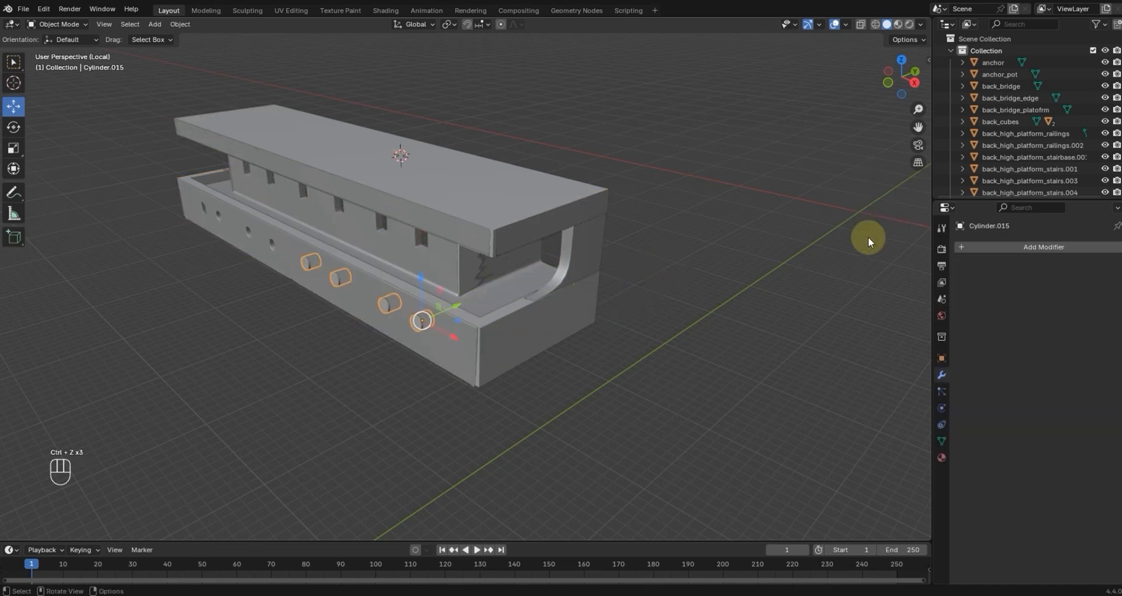
pyautogui.click(567, 308)
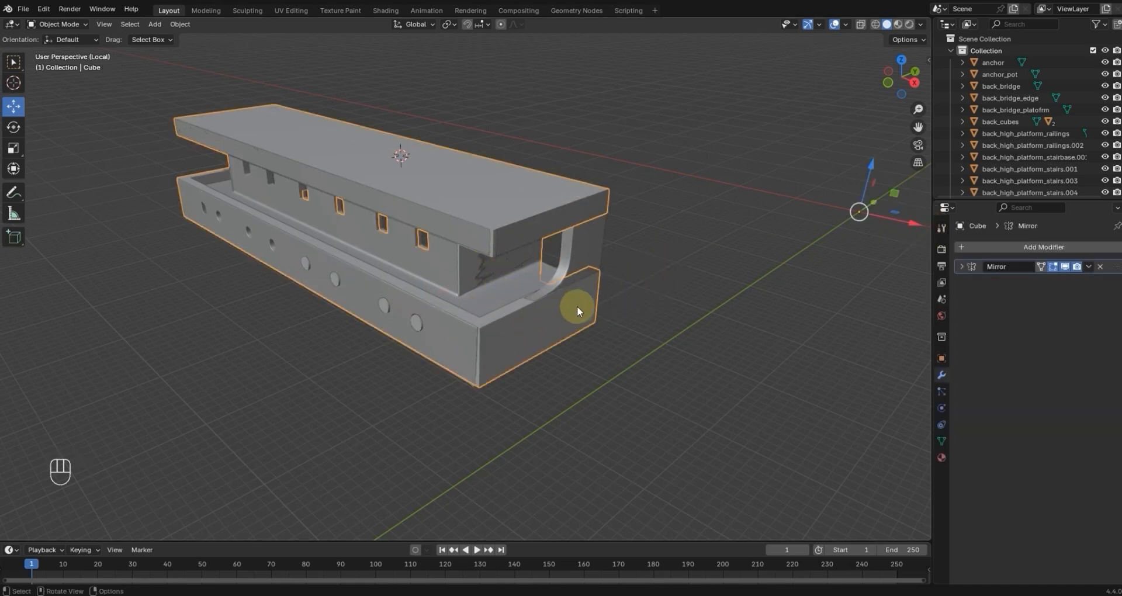
pyautogui.hotkey('ctrl', 'z')
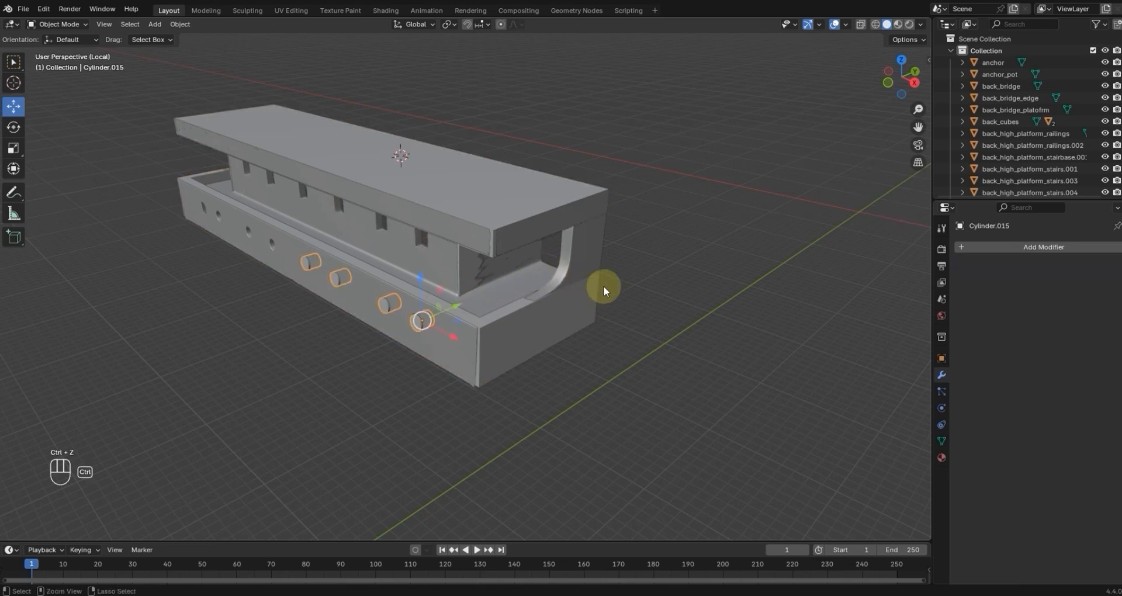
pyautogui.hotkey('ctrl', 'z')
pyautogui.hotkey('ctrl', 'z')
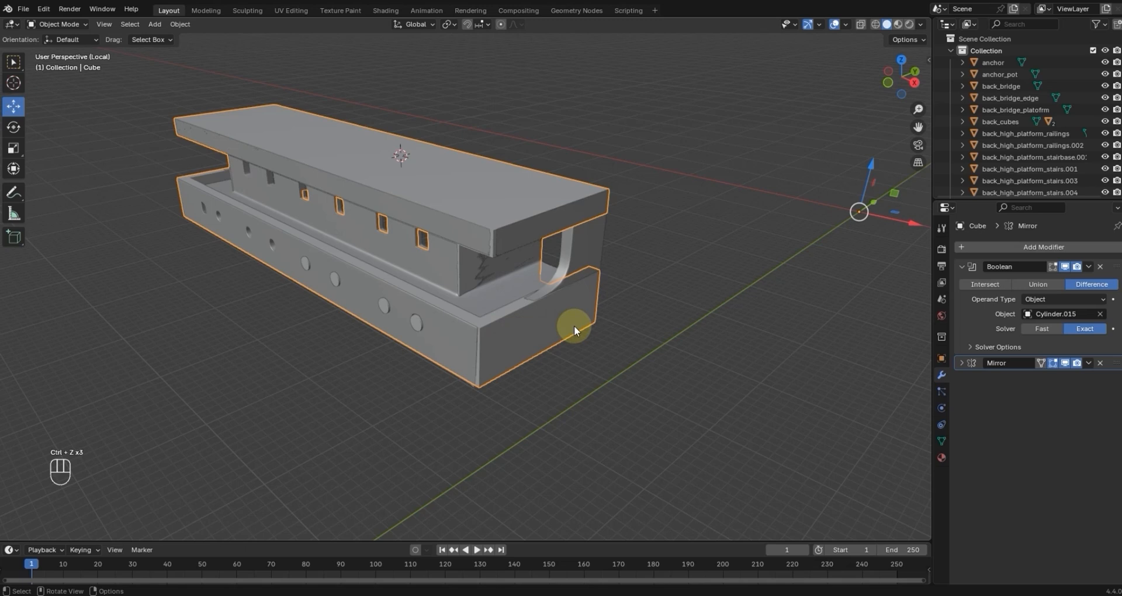
# Step: In a wireframe side view, select the inner ends of the porthole cylinders and extend them along positive Y beyond the wall's inner face
pyautogui.click(415, 320)
pyautogui.press('KP_3')
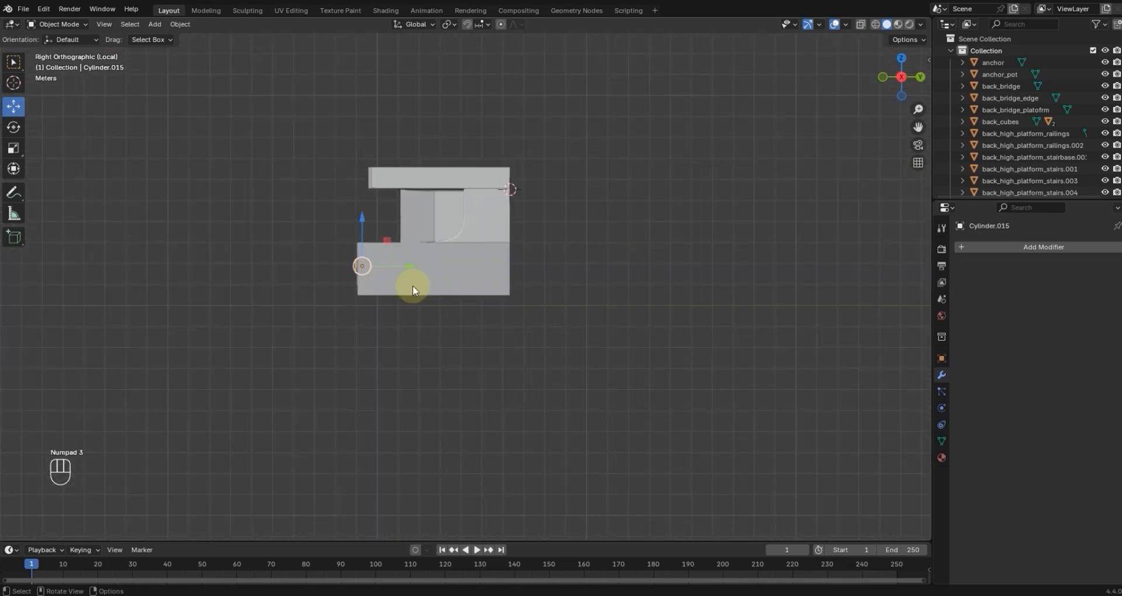
pyautogui.click(887, 24)
pyautogui.click(877, 25)
pyautogui.scroll(8, 510, 209)
pyautogui.keyDown('shift'); pyautogui.moveTo(577, 226); pyautogui.dragTo(229, 62, button='middle'); pyautogui.keyUp('shift')
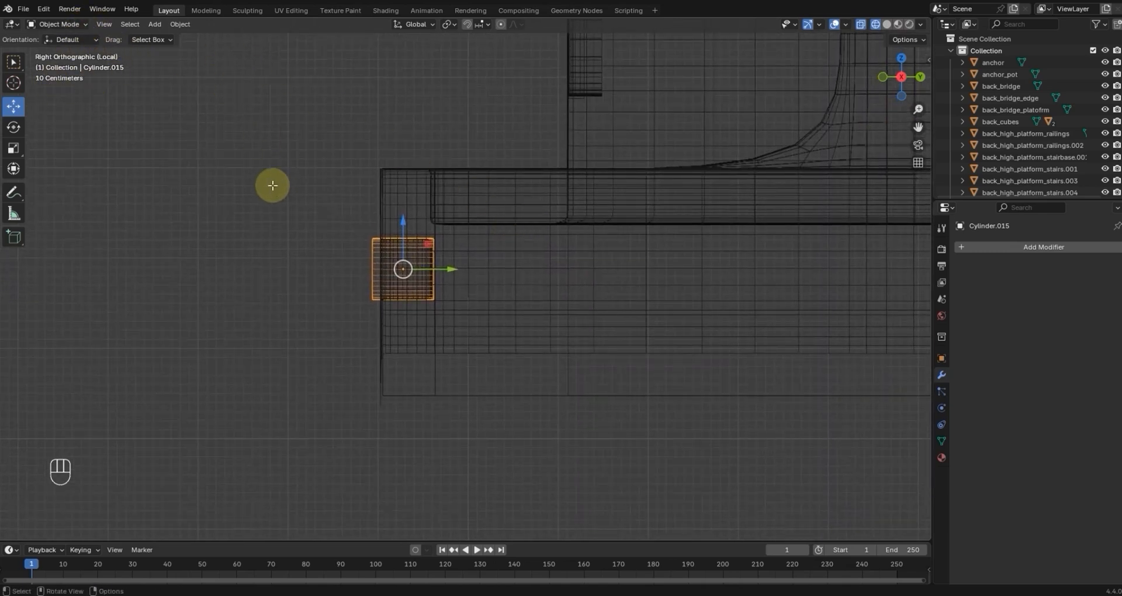
pyautogui.press('Tab')
pyautogui.moveTo(422, 221); pyautogui.dragTo(470, 331)
pyautogui.moveTo(476, 268); pyautogui.dragTo(517, 268)
# Step: Return to solid shading, apply Cube's Boolean modifier and delete the porthole cutter cylinders
pyautogui.moveTo(547, 205); pyautogui.dragTo(561, 237, button='middle')
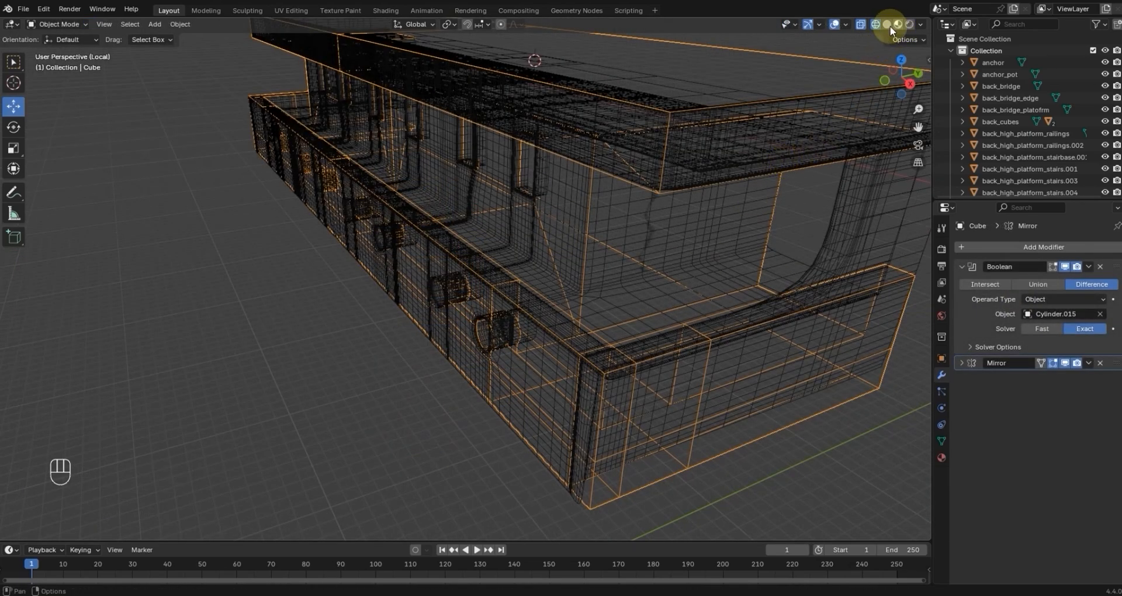
pyautogui.click(887, 25)
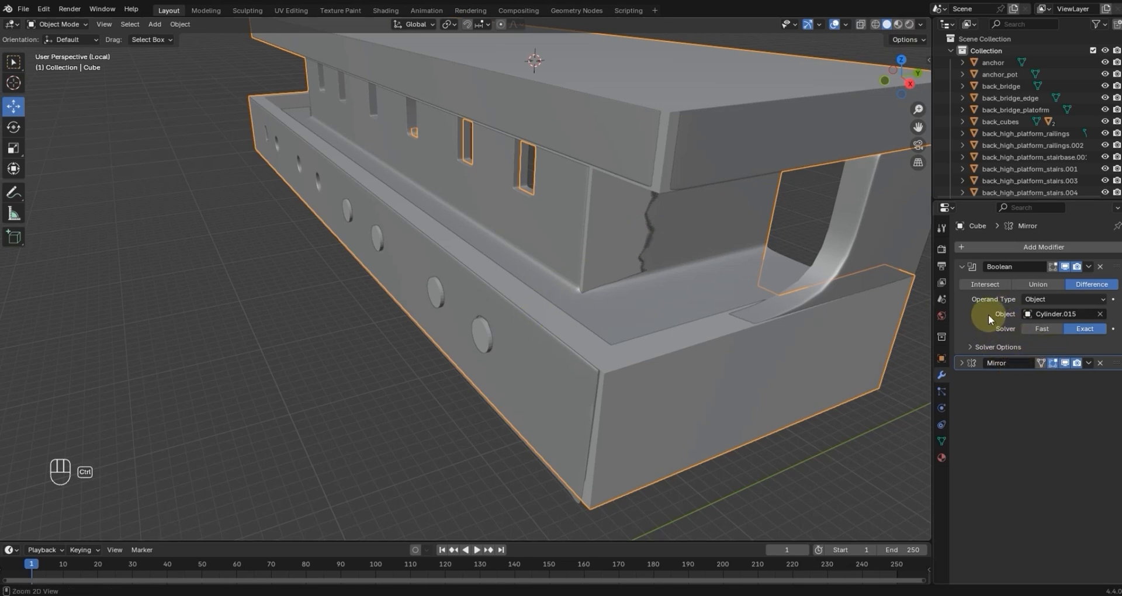
pyautogui.hotkey('ctrl', 'a')
pyautogui.click(483, 333)
pyautogui.press('x')
# Step: Hide main_rooms to examine the cut portholes and Cube's wireframe, and show it again in solid shading
pyautogui.keyDown('alt'); pyautogui.moveTo(578, 333); pyautogui.dragTo(543, 331, button='middle'); pyautogui.keyUp('alt')
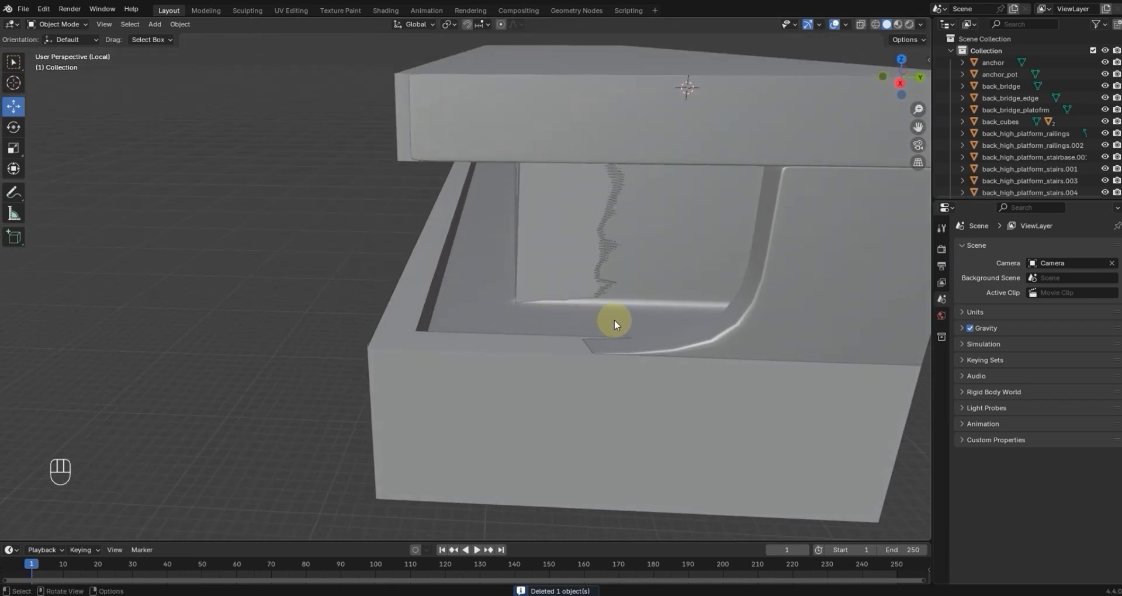
pyautogui.click(798, 315)
pyautogui.press('h')
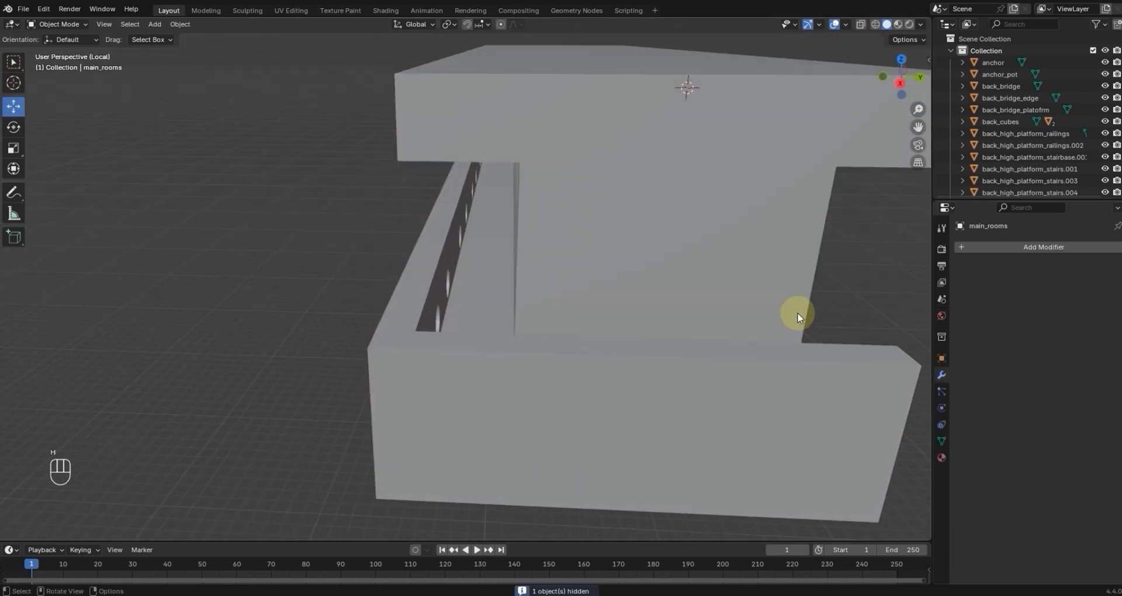
pyautogui.moveTo(671, 317)
pyautogui.keyDown('alt'); pyautogui.mouseDown(button='middle')
pyautogui.moveTo(476, 301)
pyautogui.moveTo(458, 318)
pyautogui.moveTo(468, 300)
pyautogui.moveTo(464, 322)
pyautogui.mouseUp(button='middle'); pyautogui.keyUp('alt')
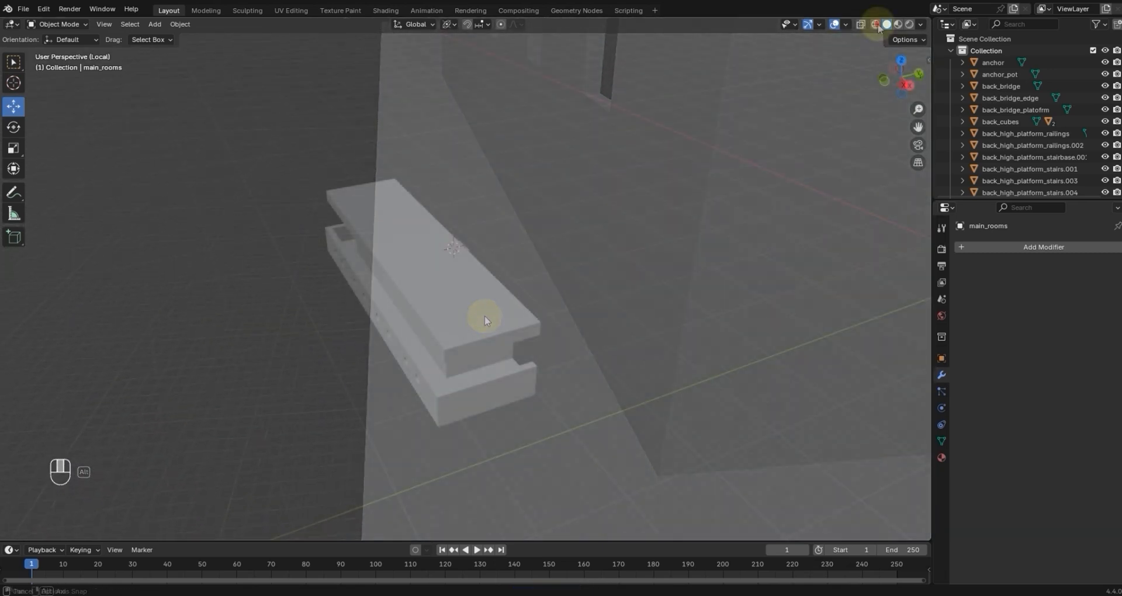
pyautogui.click(876, 24)
pyautogui.scroll(4, 677, 243)
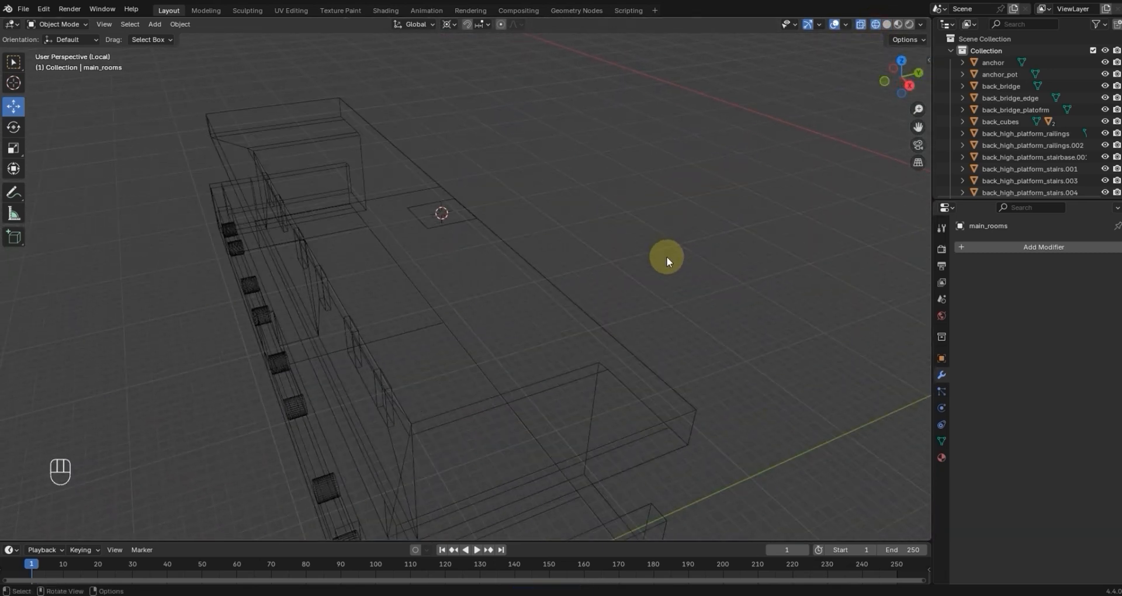
pyautogui.hotkey('alt', 'h')
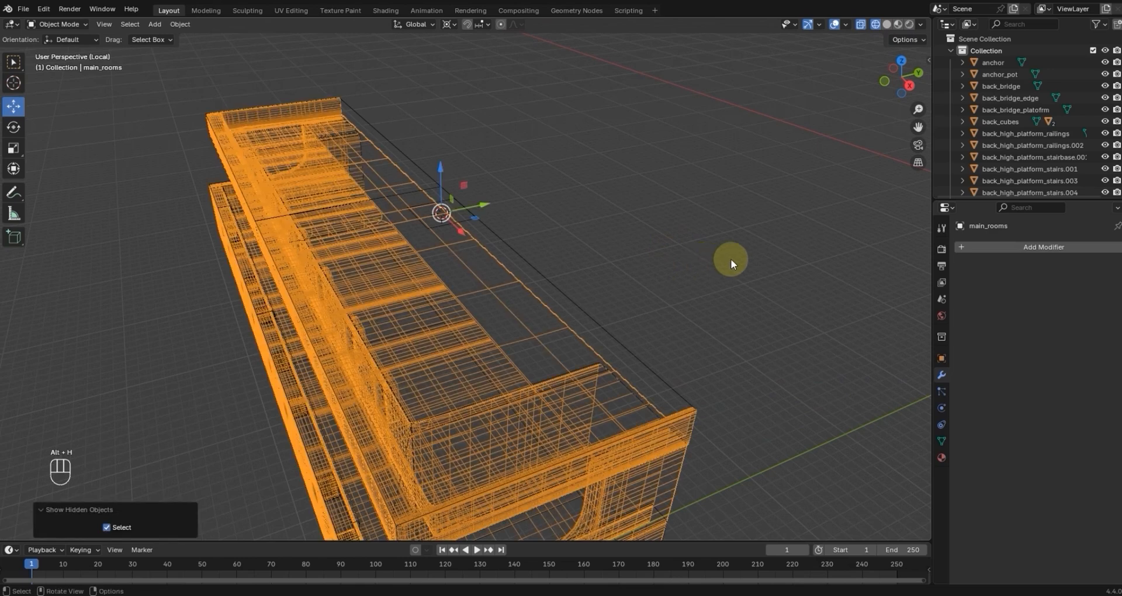
pyautogui.scroll(-3, 732, 289)
pyautogui.click(887, 25)
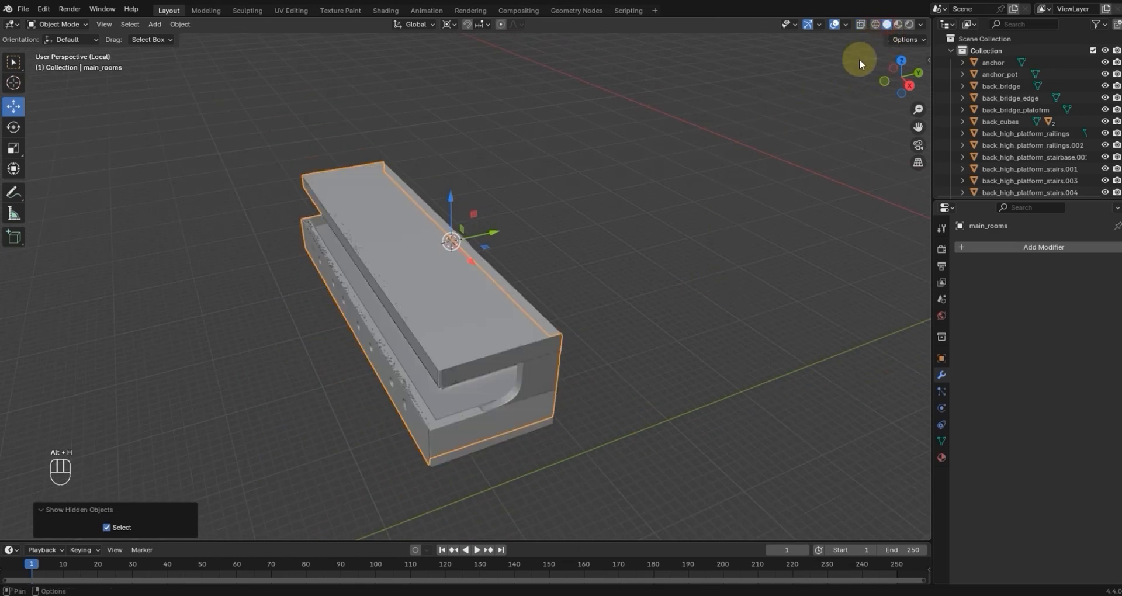
pyautogui.keyDown('shift'); pyautogui.moveTo(691, 274); pyautogui.dragTo(510, 213, button='middle'); pyautogui.keyUp('shift')
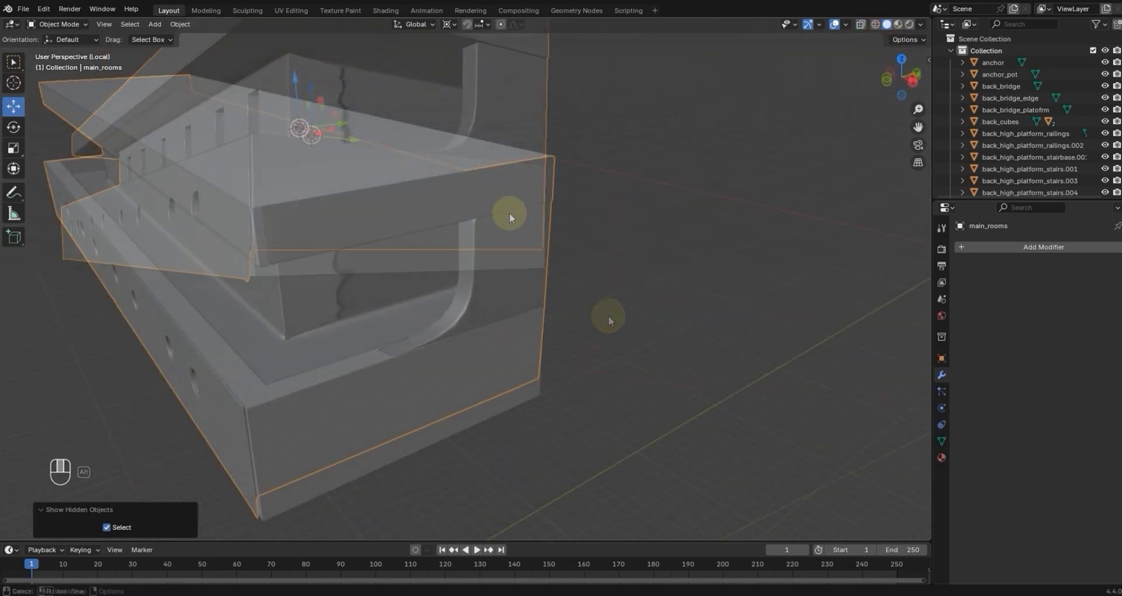
# Step: Hide main_rooms and open Cube for mesh editing in wireframe with face selection
pyautogui.press('Tab')
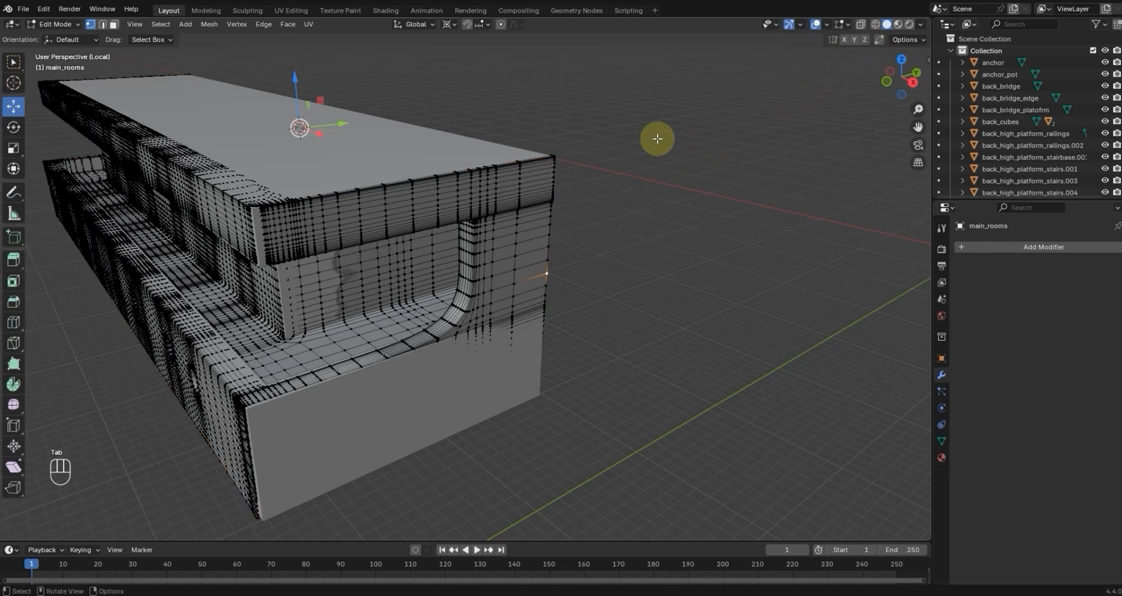
pyautogui.press('Tab')
pyautogui.click(536, 152)
pyautogui.press('Tab')
pyautogui.press('Tab')
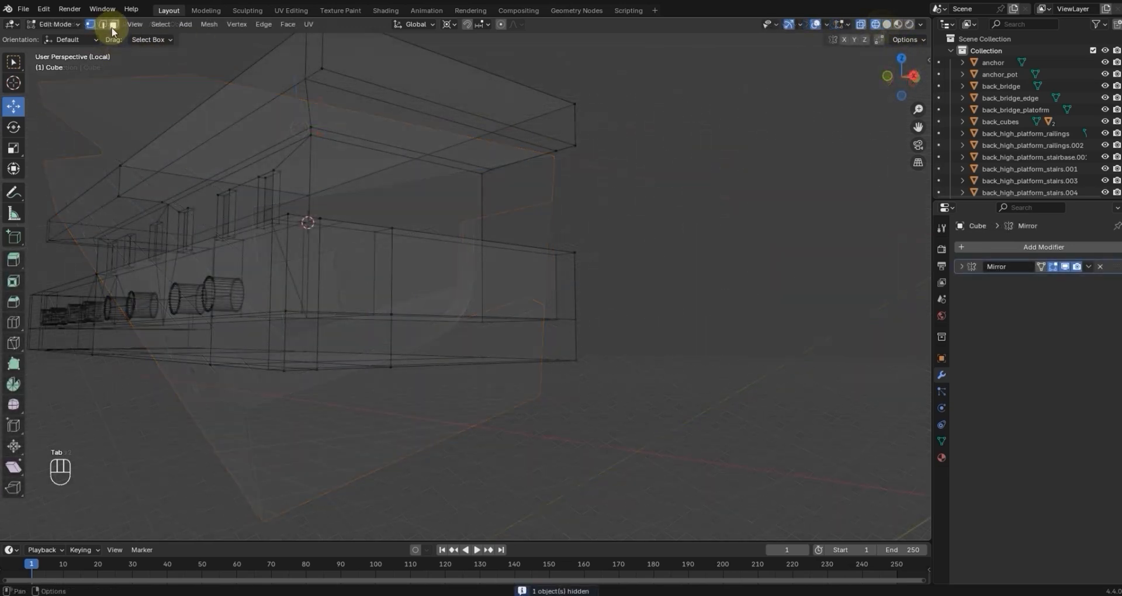
pyautogui.click(113, 26)
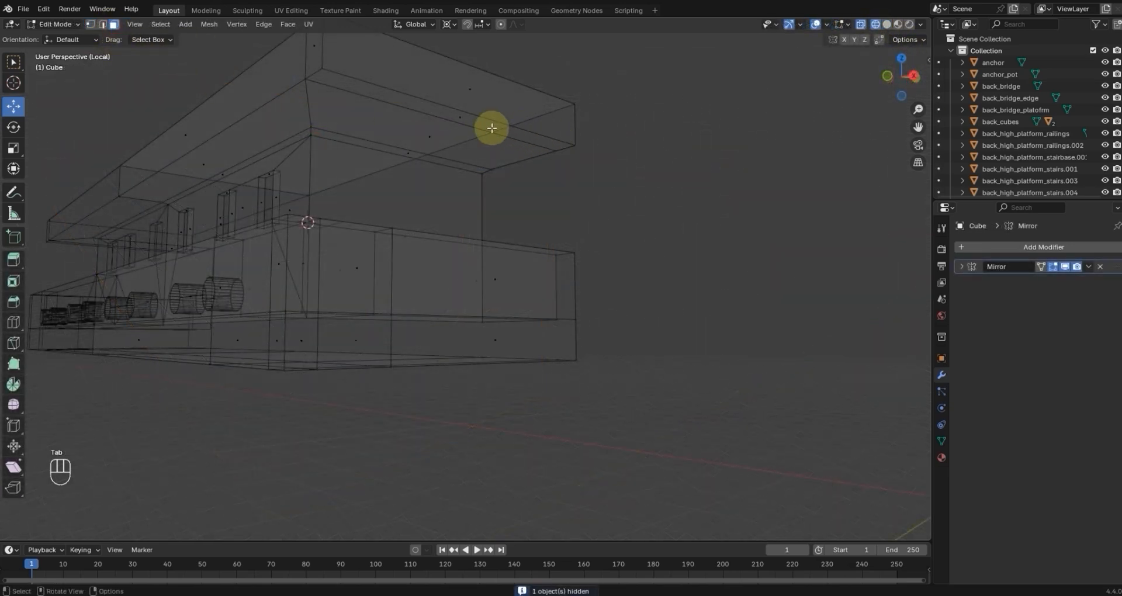
# Step: Duplicate the narrow underside face at the roof's end about 0.021 m downward along Z
pyautogui.click(461, 118)
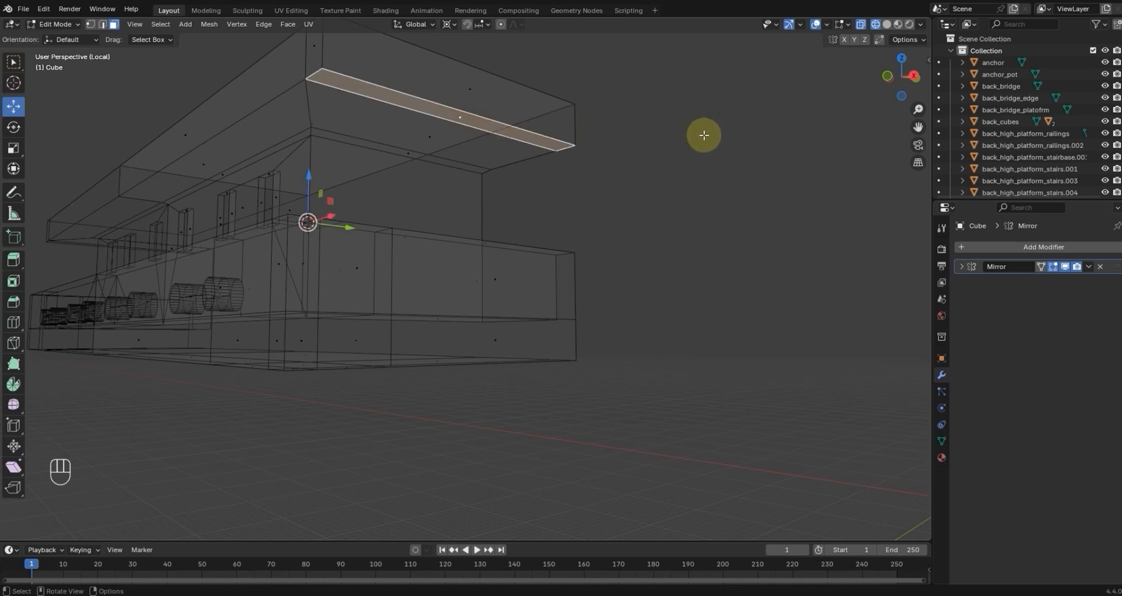
pyautogui.press('KP_3')
pyautogui.press('KP_Decimal')
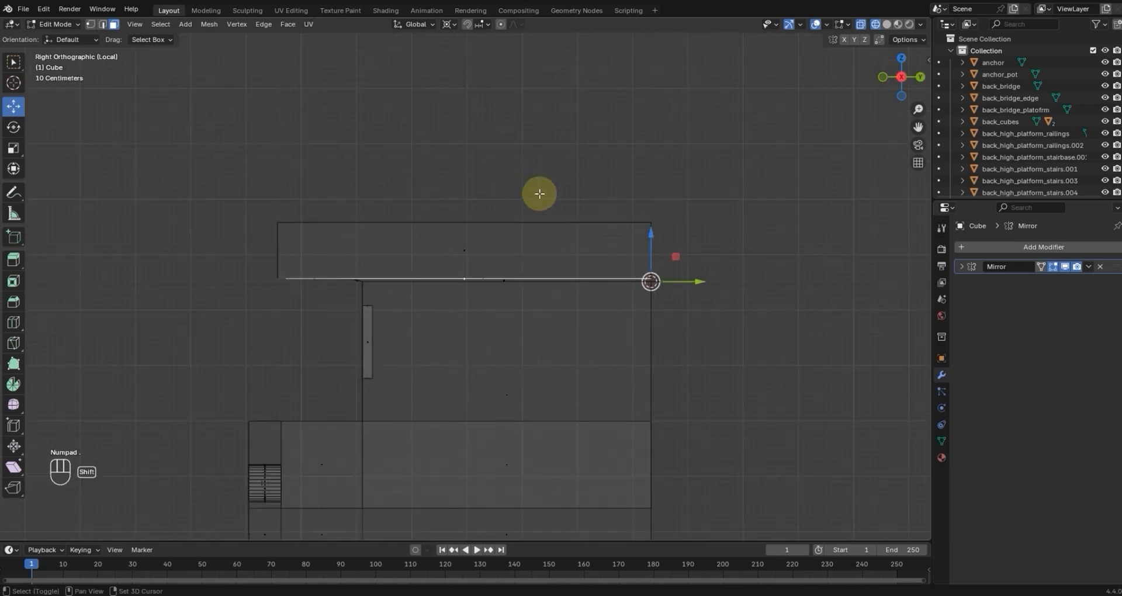
pyautogui.hotkey('shift', 'd')
pyautogui.press('z')
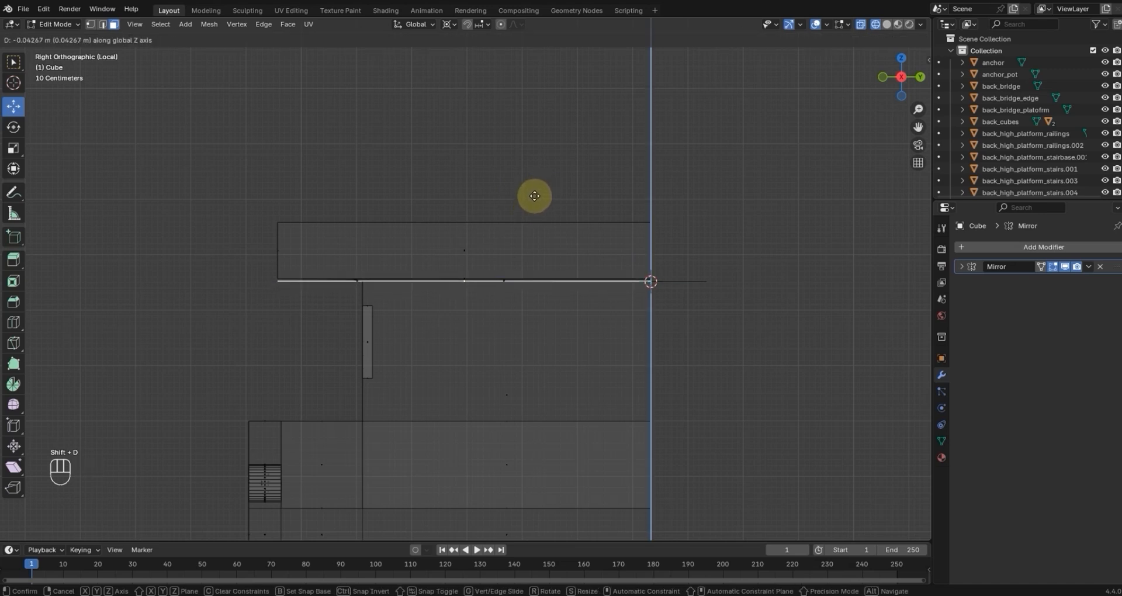
pyautogui.click(536, 194)
# Step: Raise the duplicated face along Z so that it sits just below the roof's underside
pyautogui.scroll(5, 716, 278)
pyautogui.keyDown('shift'); pyautogui.moveTo(718, 290); pyautogui.dragTo(446, 248, button='middle'); pyautogui.keyUp('shift')
pyautogui.press('KP_1')
pyautogui.keyDown('shift'); pyautogui.moveTo(761, 228); pyautogui.dragTo(714, 298, button='middle'); pyautogui.keyUp('shift')
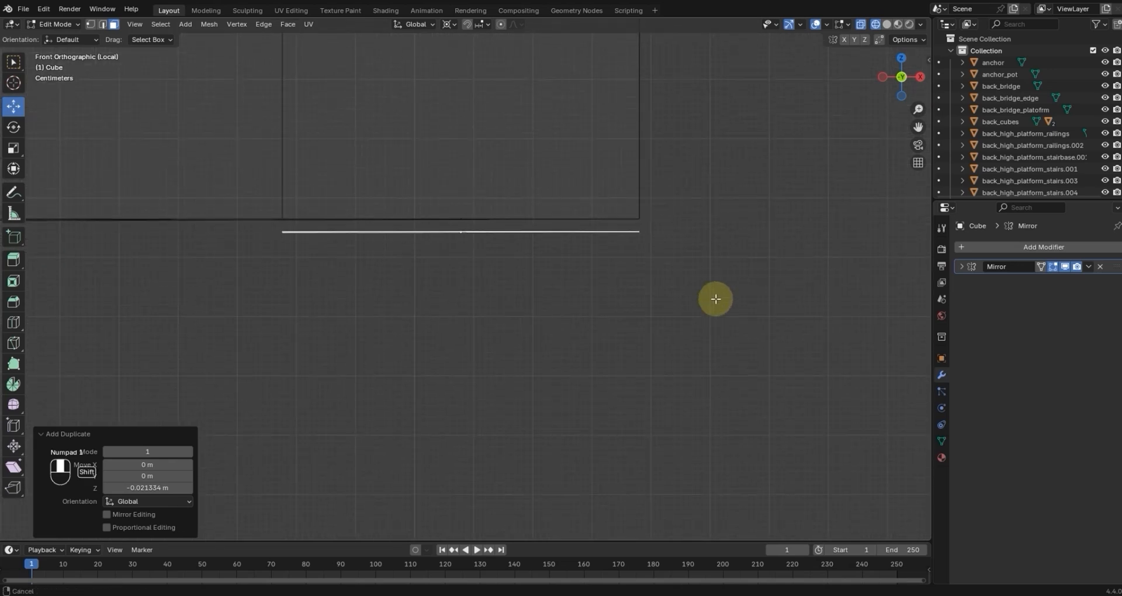
pyautogui.press('g')
pyautogui.press('z')
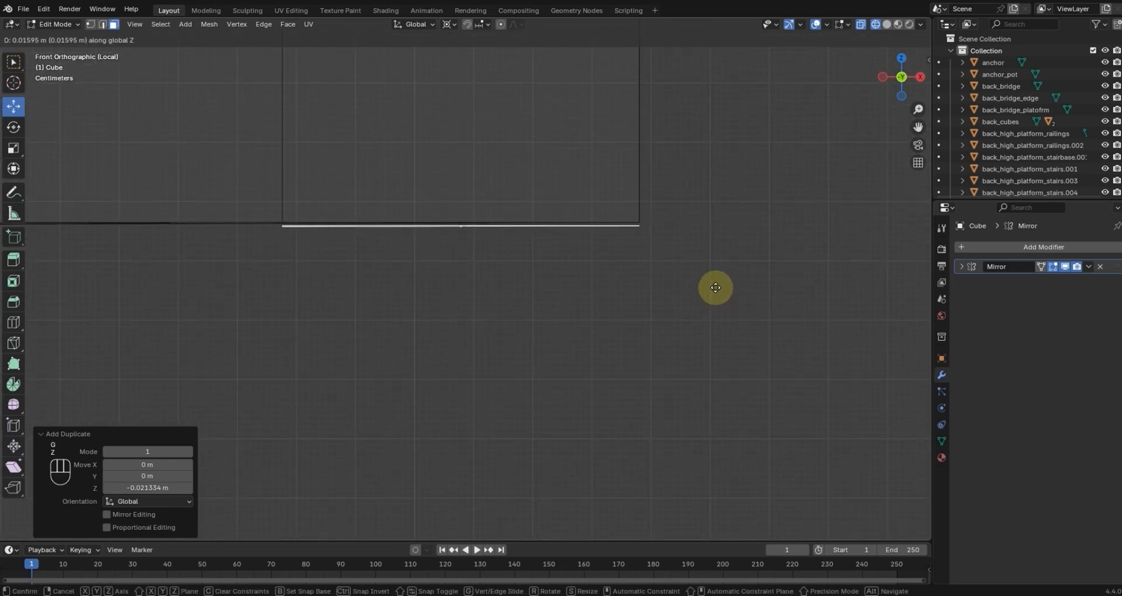
pyautogui.click(715, 289)
# Step: Scale the duplicated face along Y by about 0.569
pyautogui.press('KP_3')
pyautogui.moveTo(719, 246); pyautogui.dragTo(661, 283, button='middle')
pyautogui.press('s')
pyautogui.press('y')
pyautogui.click(549, 268)
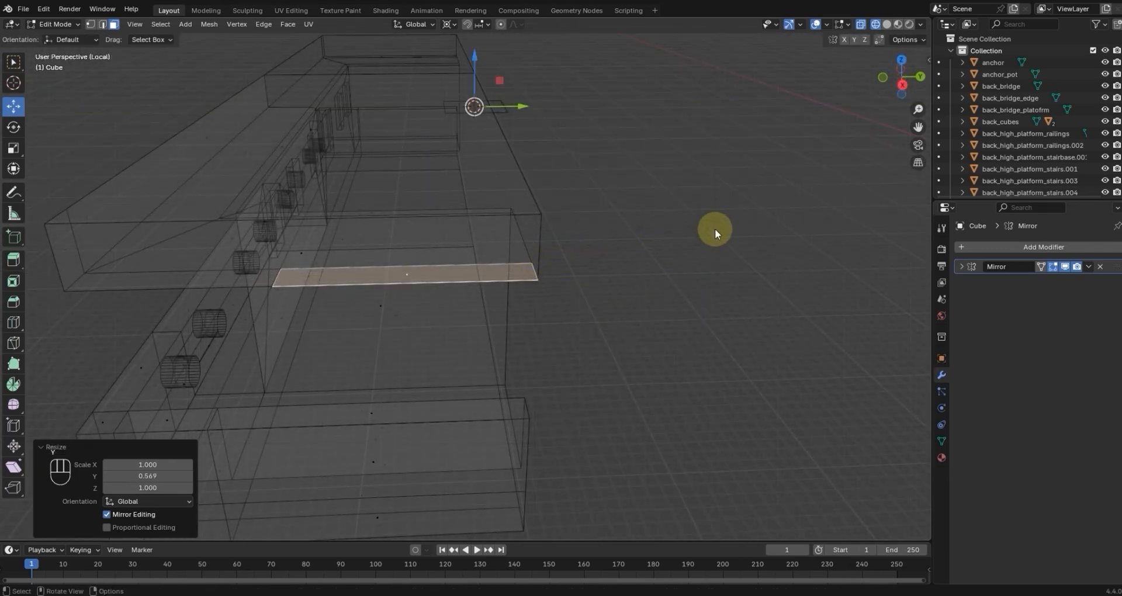
# Step: Show main_rooms for reference and scale the duplicated face along Y by about 0.568 to match the end wall's upper width
pyautogui.press('Tab')
pyautogui.hotkey('alt', 'h')
pyautogui.press('KP_3')
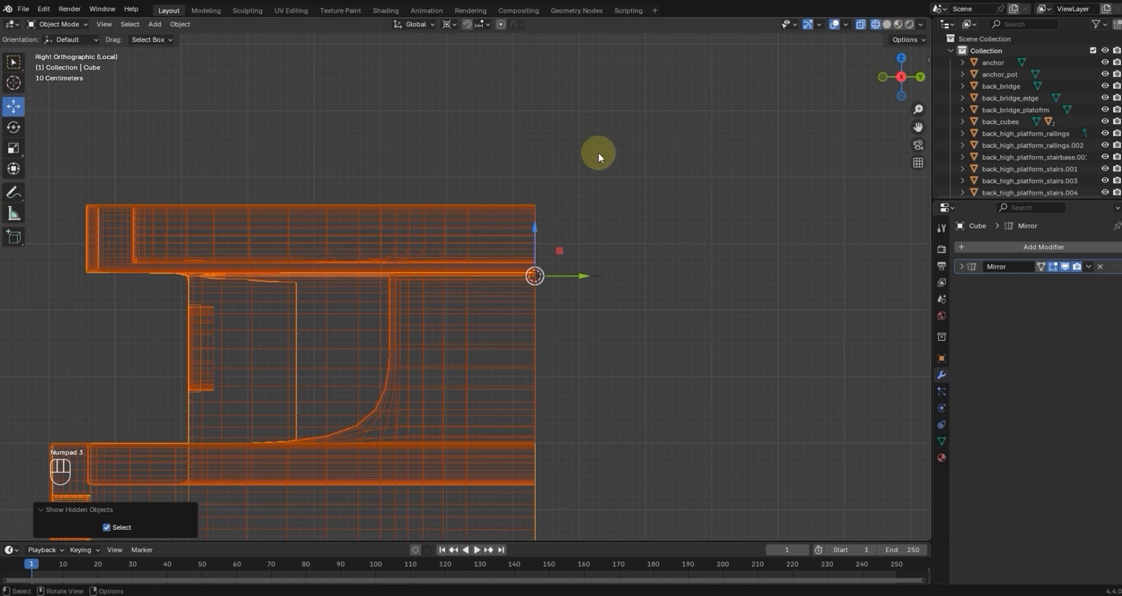
pyautogui.scroll(4, 546, 173)
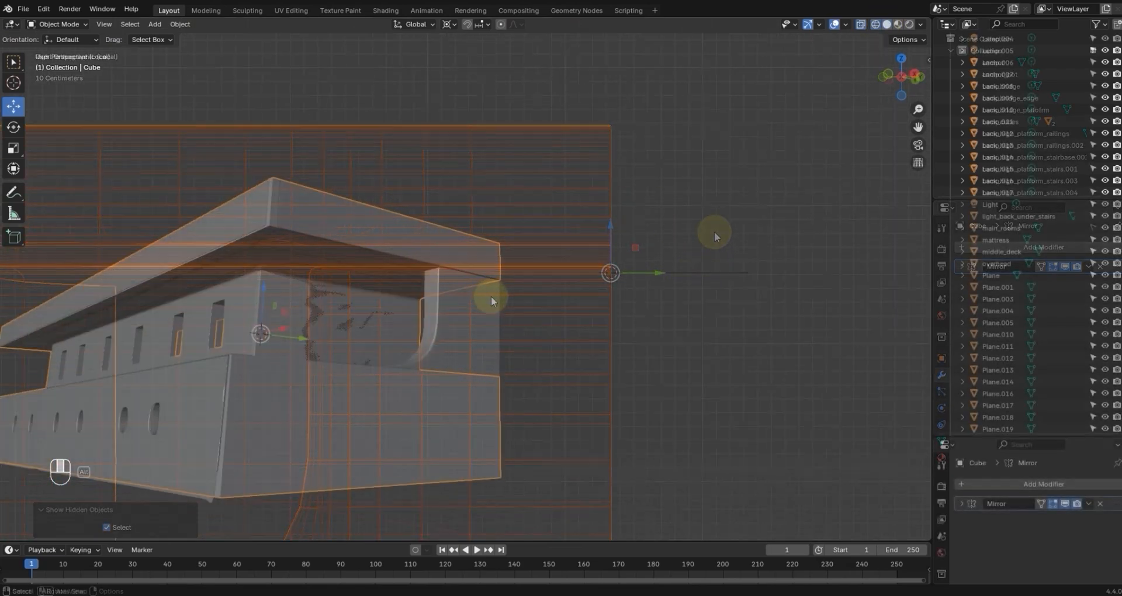
pyautogui.moveTo(491, 296); pyautogui.dragTo(550, 261, button='middle')
pyautogui.press('Tab')
pyautogui.scroll(2, 494, 276)
pyautogui.press('s')
pyautogui.press('y')
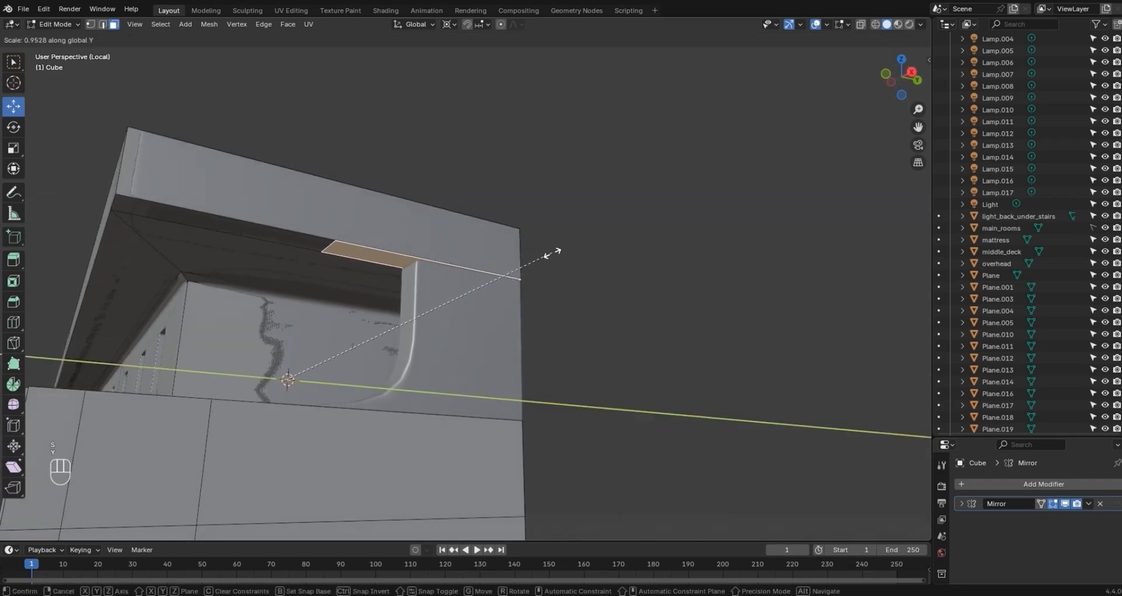
pyautogui.click(429, 279)
# Step: Extrude the narrowed face about 1.44 m downward to the start of the end wall's curve
pyautogui.press('KP_3')
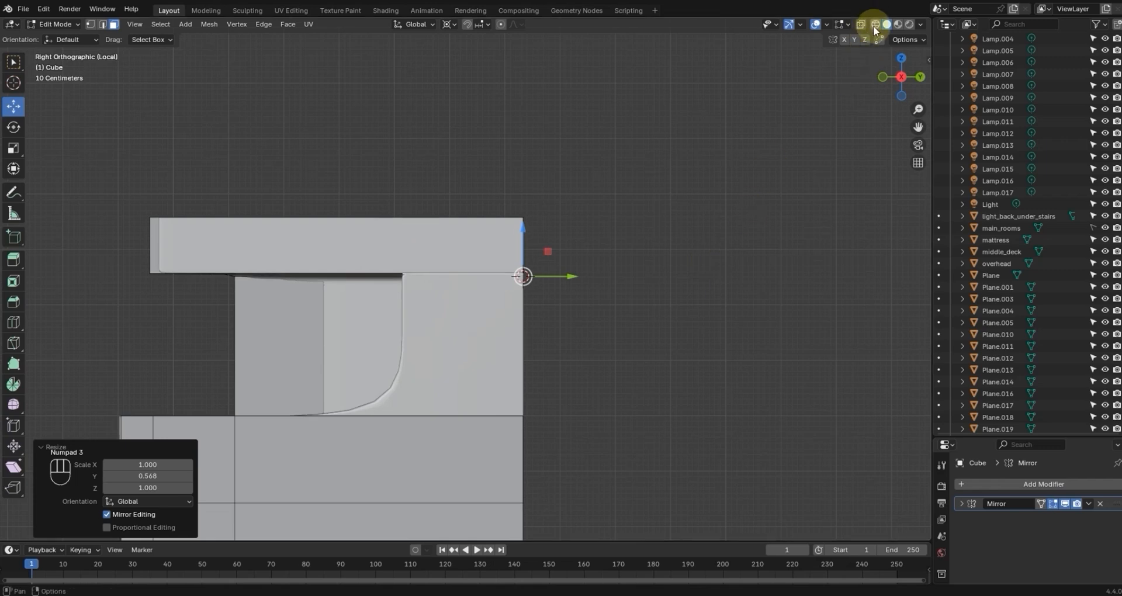
pyautogui.click(876, 24)
pyautogui.moveTo(572, 232)
pyautogui.keyDown('shift'); pyautogui.mouseDown(button='middle')
pyautogui.moveTo(613, 201)
pyautogui.moveTo(649, 209)
pyautogui.mouseUp(button='middle'); pyautogui.keyUp('shift')
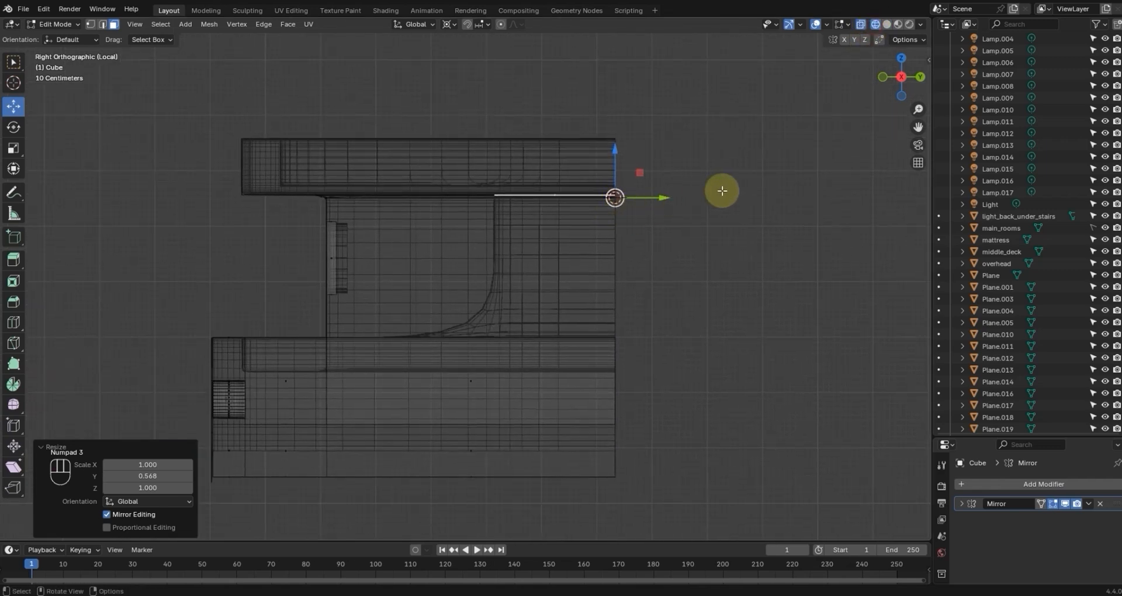
pyautogui.press('e')
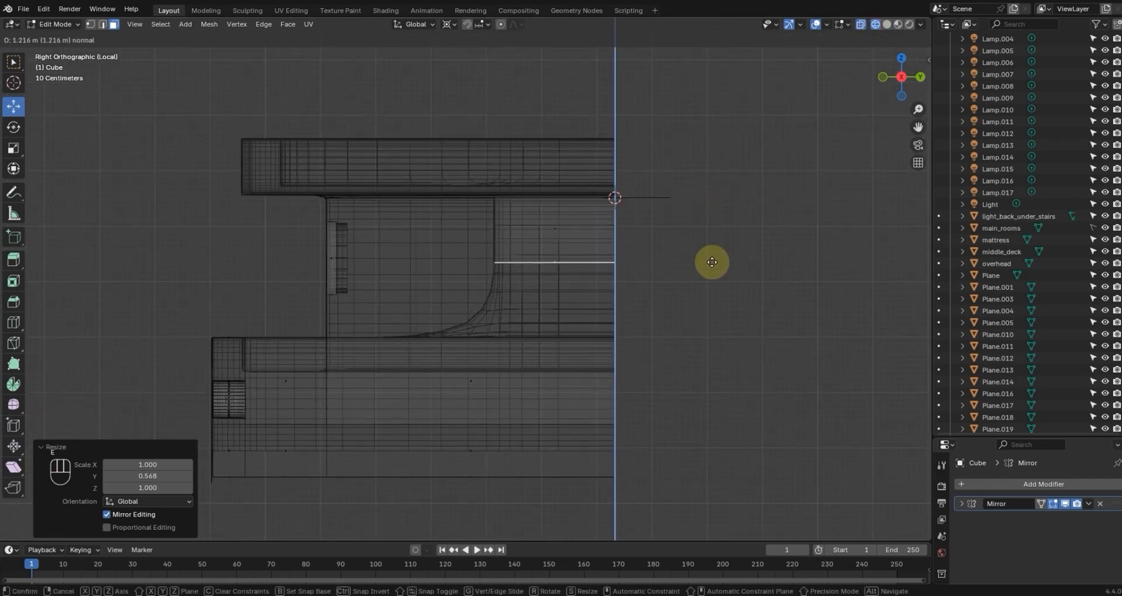
pyautogui.click(711, 270)
# Step: Extrude the end wall's lower face about 0.30 m further down and scale it along Y by about 1.021
pyautogui.press('e')
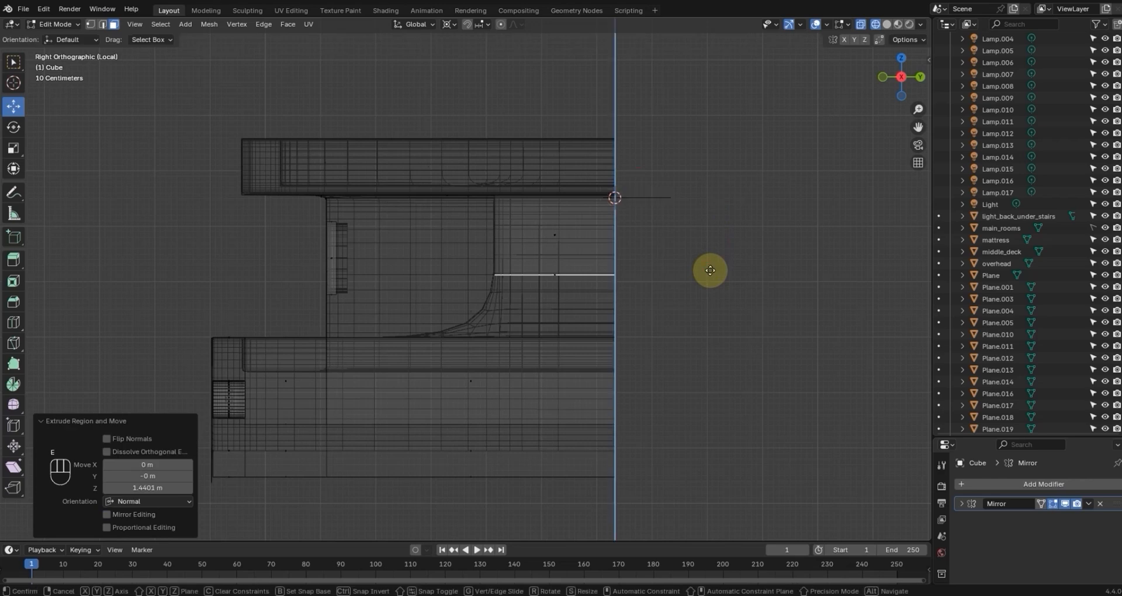
pyautogui.press('z')
pyautogui.click(708, 287)
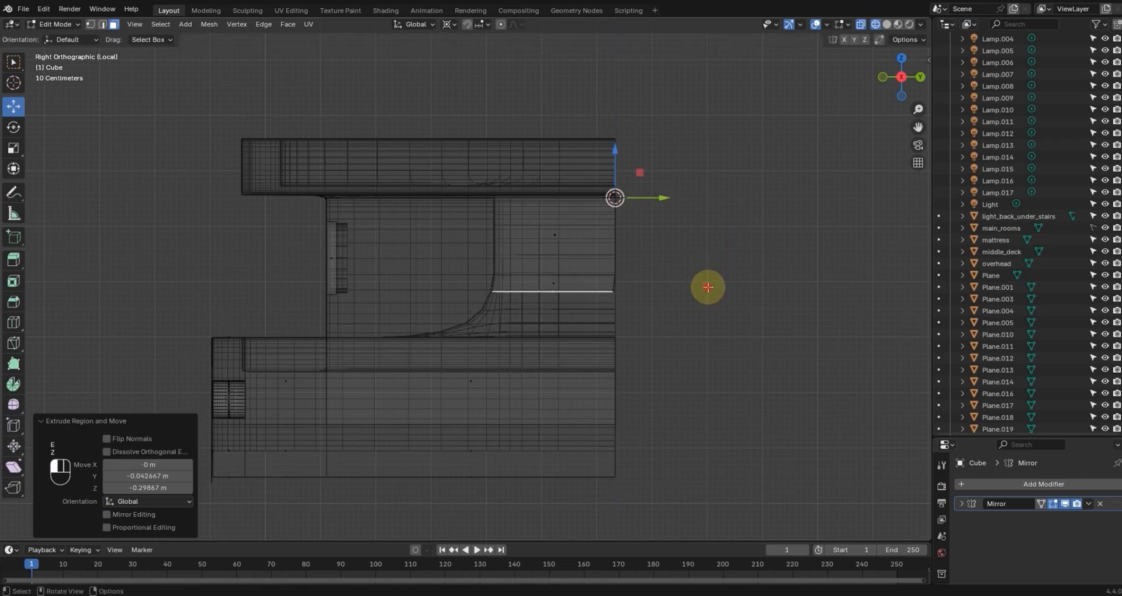
pyautogui.press('s')
pyautogui.press('y')
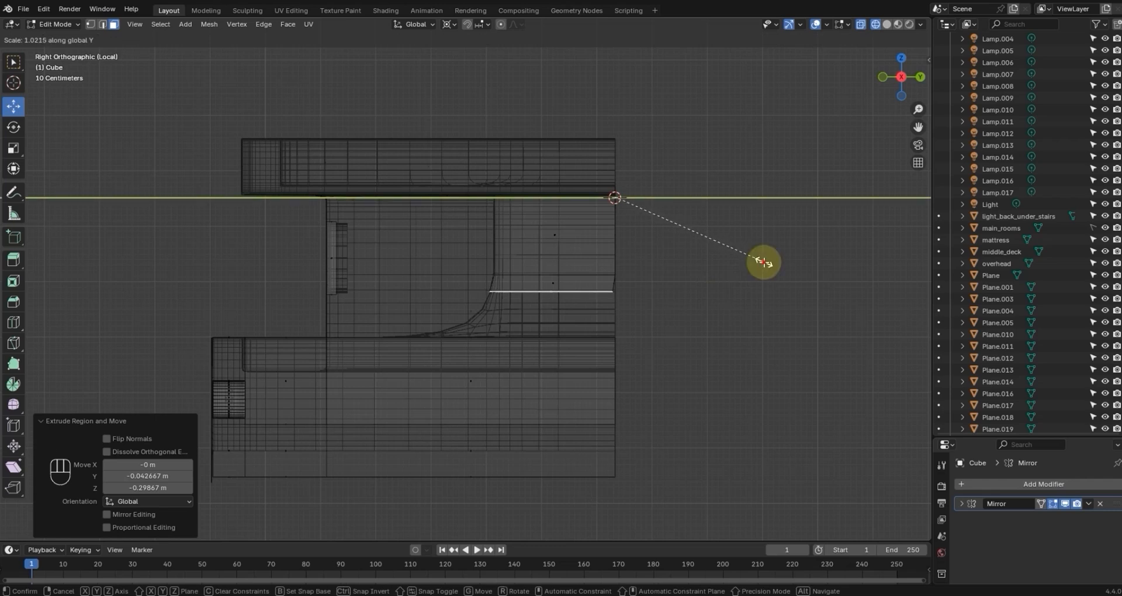
pyautogui.click(763, 262)
# Step: Move the extruded face down about 0.79 m to deck level and widen it along Y by about 1.673
pyautogui.press('g')
pyautogui.press('z')
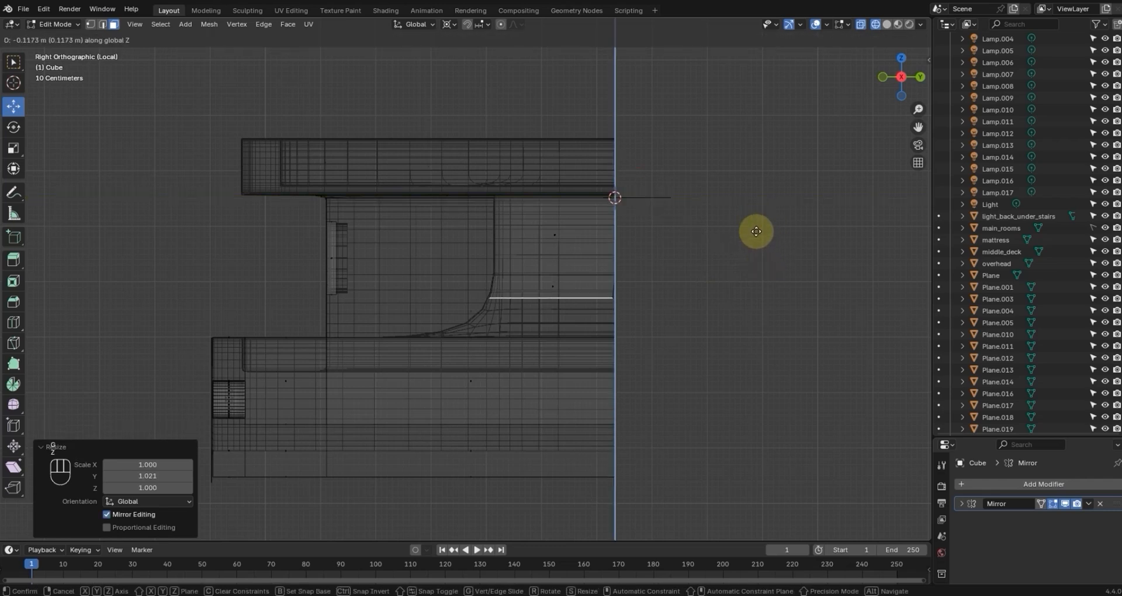
pyautogui.click(754, 261)
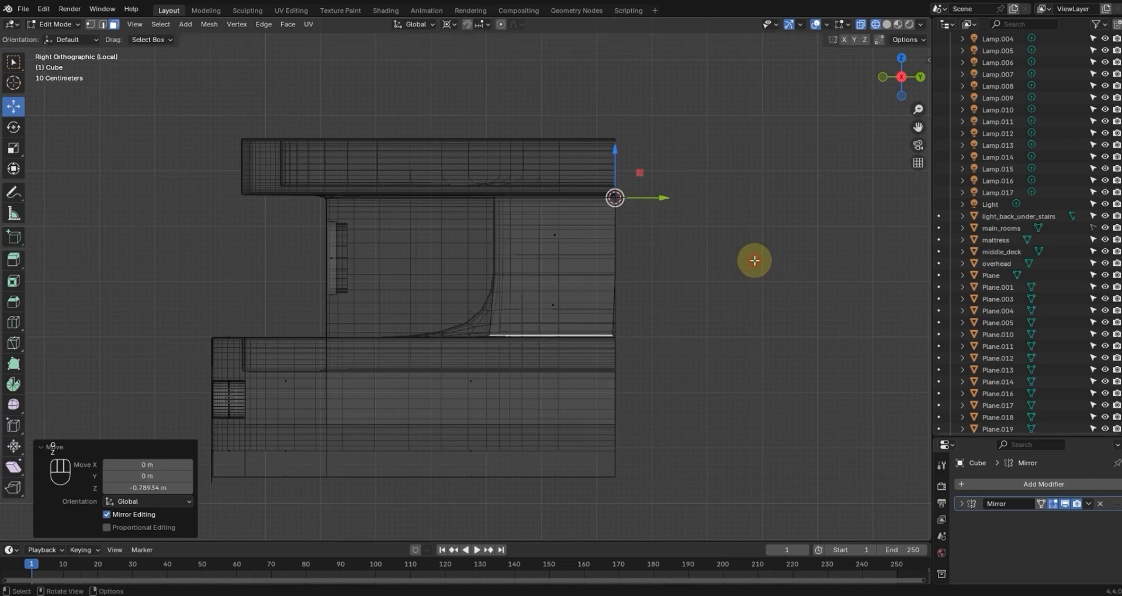
pyautogui.press('s')
pyautogui.press('y')
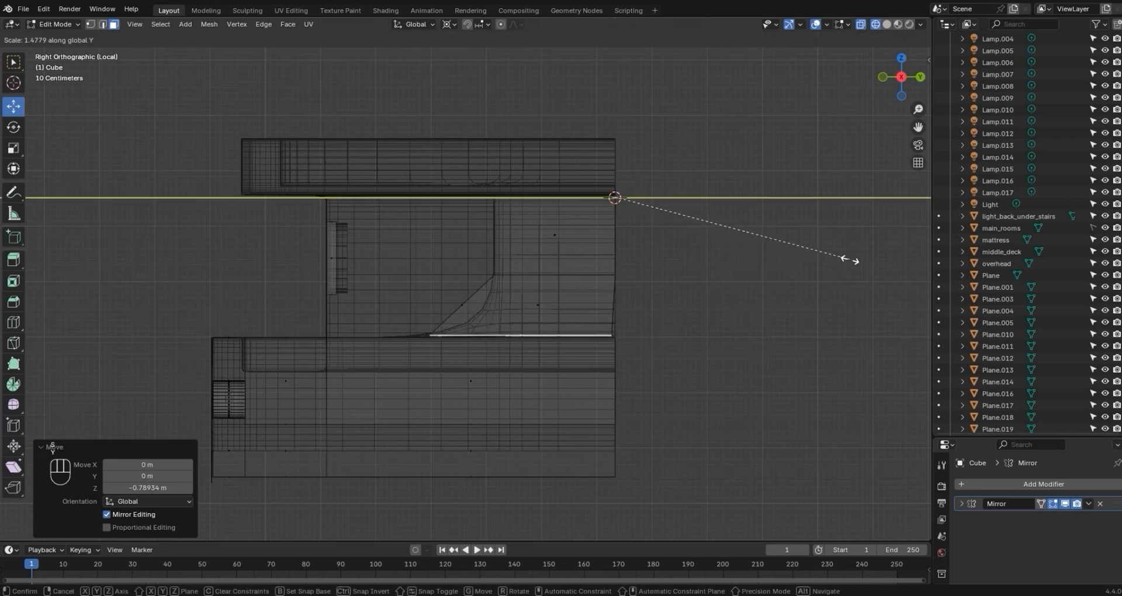
pyautogui.click(884, 252)
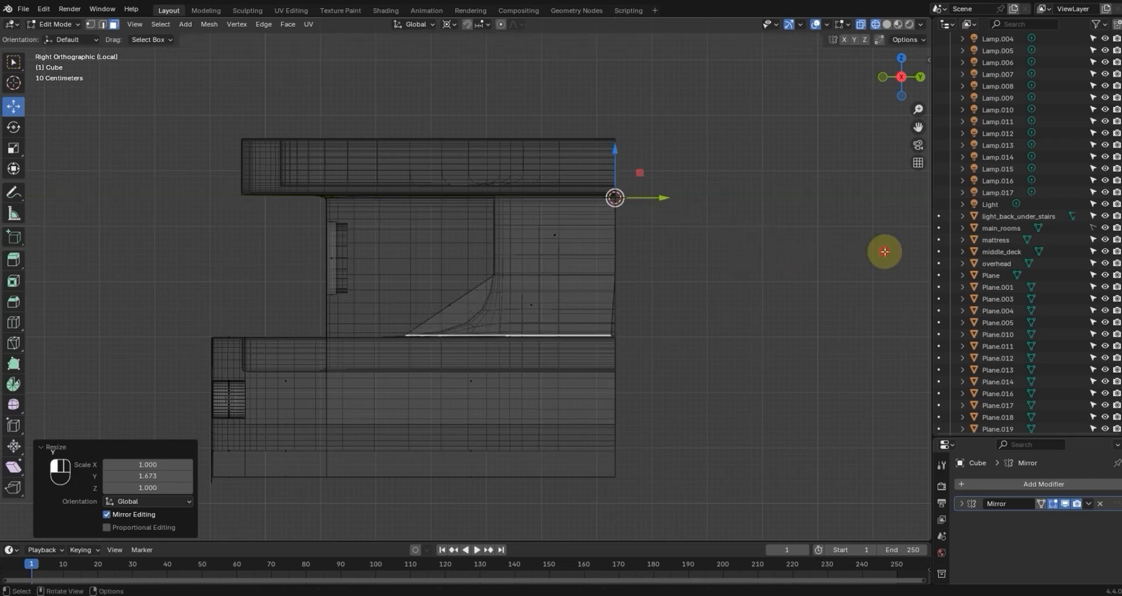
# Step: Lower the bottom face about 0.039 m onto the deck line and scale it along Y by about 1.083 to reach the curve's end
pyautogui.scroll(5, 719, 327)
pyautogui.keyDown('shift'); pyautogui.moveTo(668, 300); pyautogui.dragTo(671, 281, button='middle'); pyautogui.keyUp('shift')
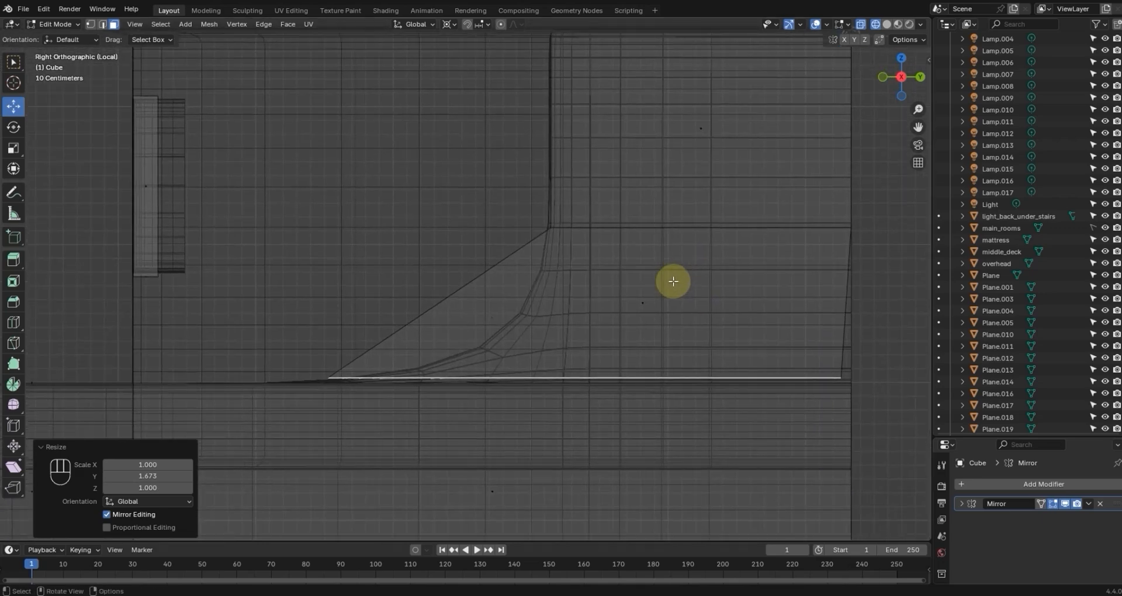
pyautogui.press('g')
pyautogui.press('z')
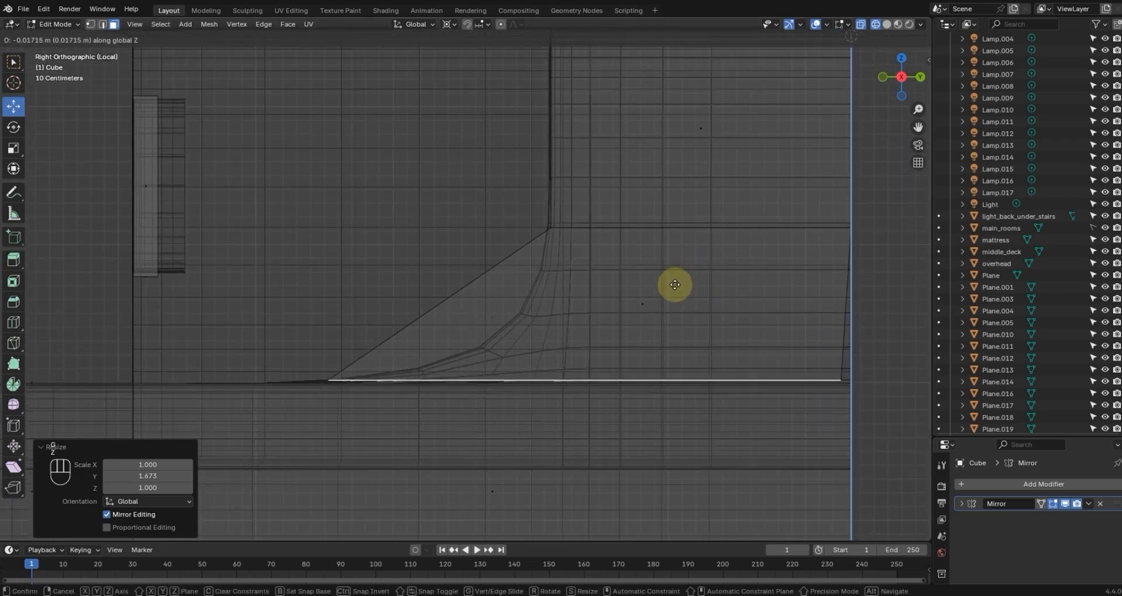
pyautogui.click(719, 253)
pyautogui.press('s')
pyautogui.press('y')
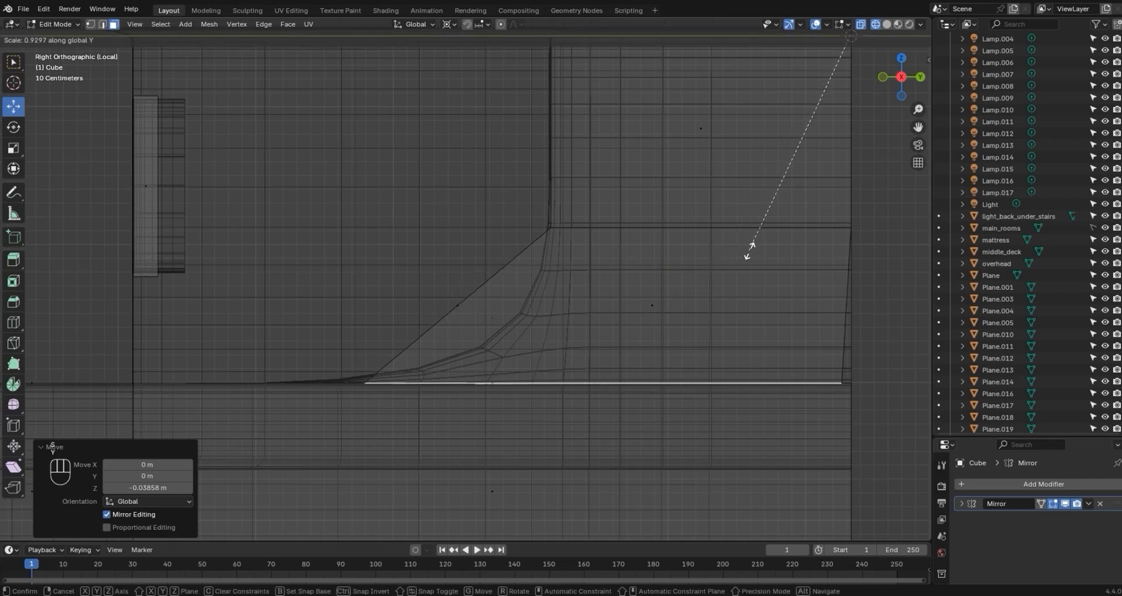
pyautogui.click(693, 263)
# Step: Add a centred loop cut across the wall's sloped section and scale it along Y by about 0.835, then 0.905, to meet the curve
pyautogui.moveTo(692, 263); pyautogui.dragTo(701, 296, button='middle')
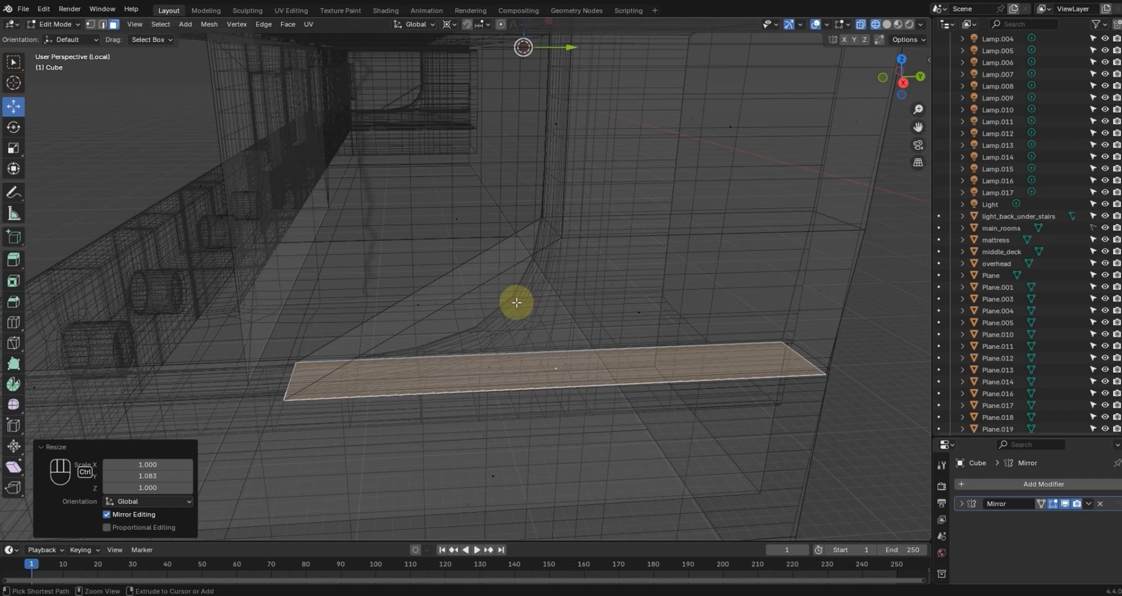
pyautogui.hotkey('ctrl', 'r')
pyautogui.click(476, 297)
pyautogui.rightClick(476, 296)
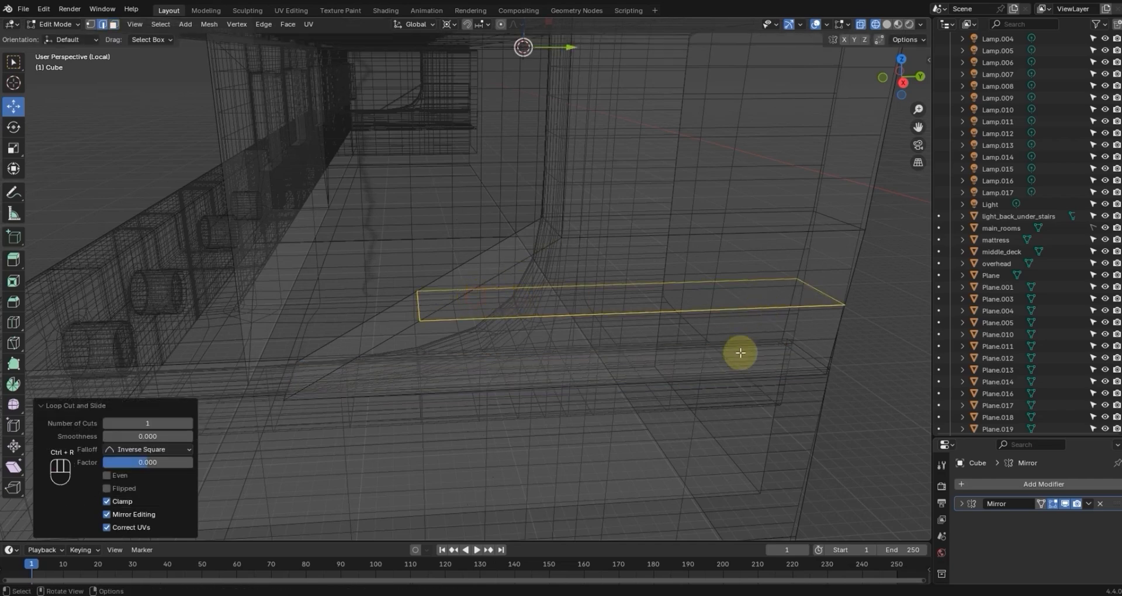
pyautogui.press('s')
pyautogui.press('y')
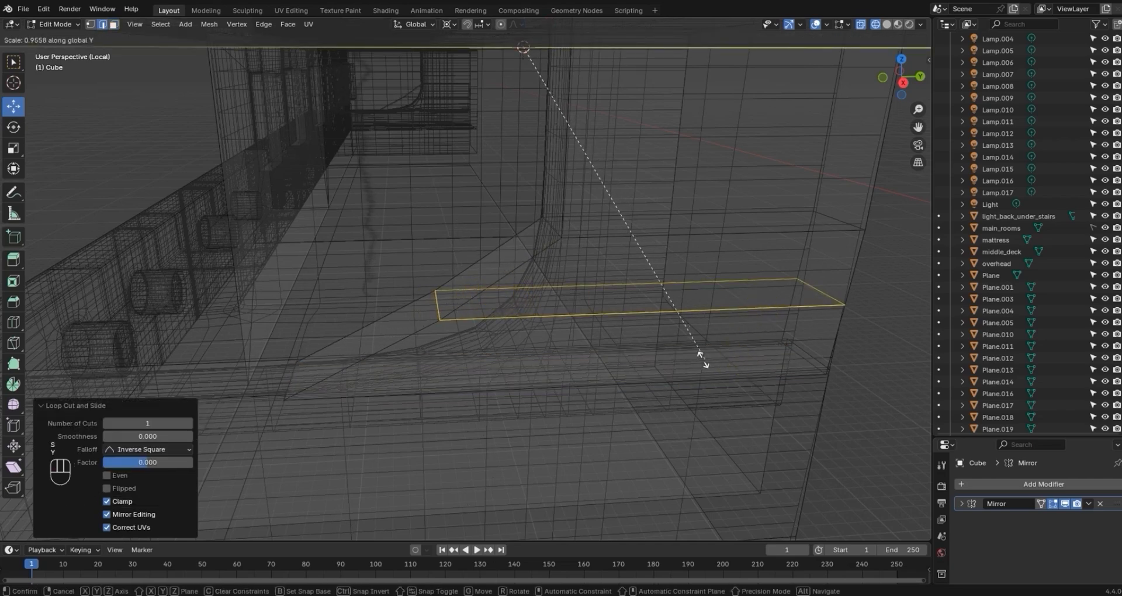
pyautogui.click(607, 352)
pyautogui.press('KP_3')
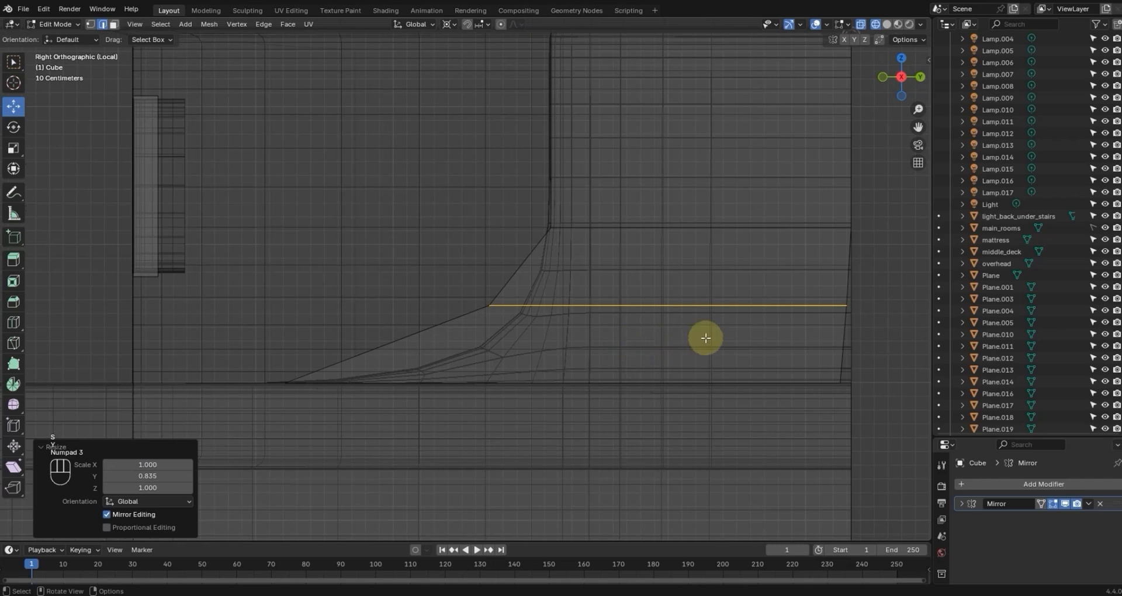
pyautogui.press('s')
pyautogui.press('y')
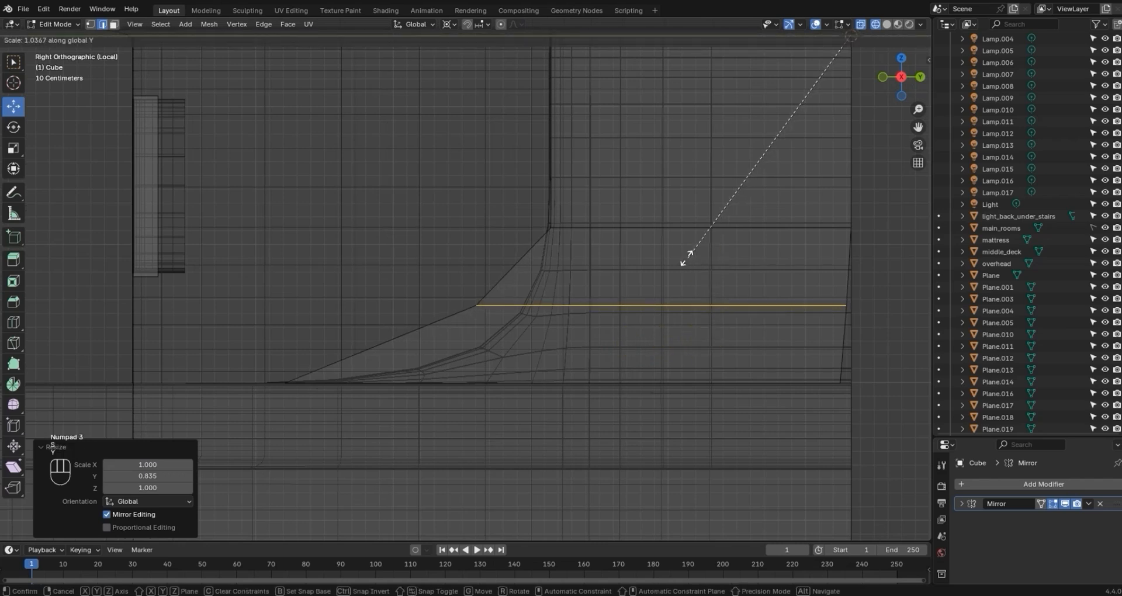
pyautogui.click(749, 255)
# Step: Add a loop cut in the upper part of the curved section and scale it along Y by about 0.982
pyautogui.hotkey('ctrl', 'r')
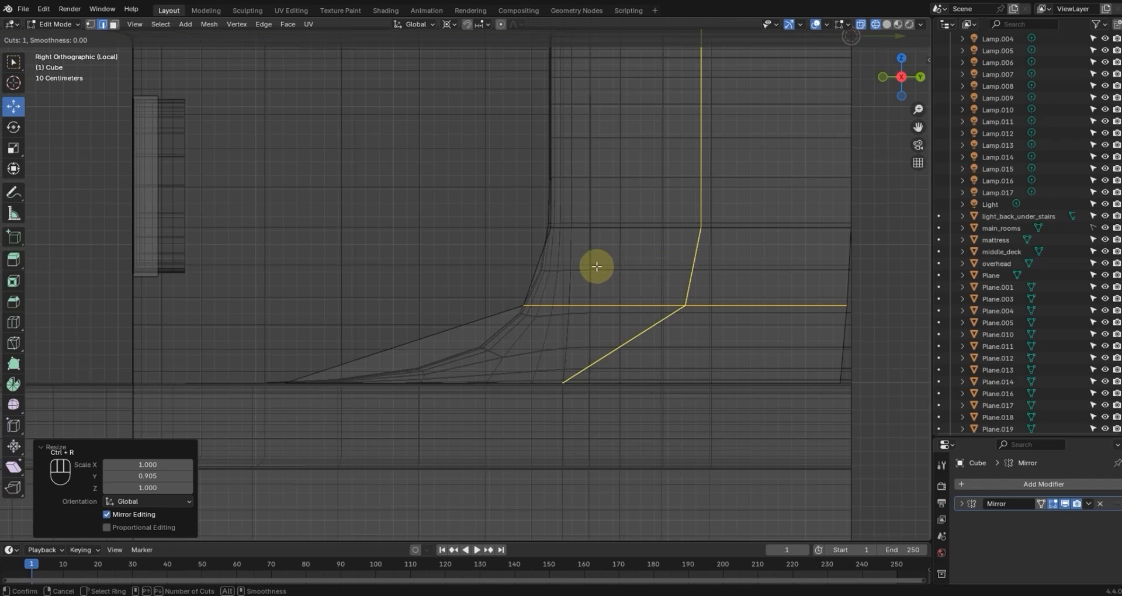
pyautogui.click(548, 261)
pyautogui.click(549, 262)
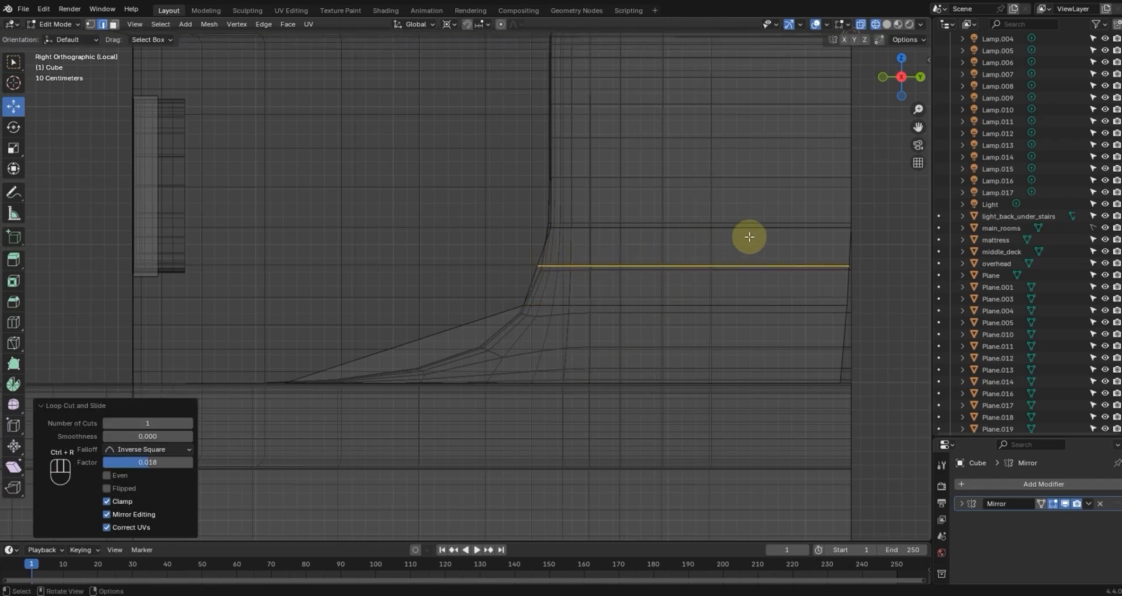
pyautogui.press('s')
pyautogui.press('y')
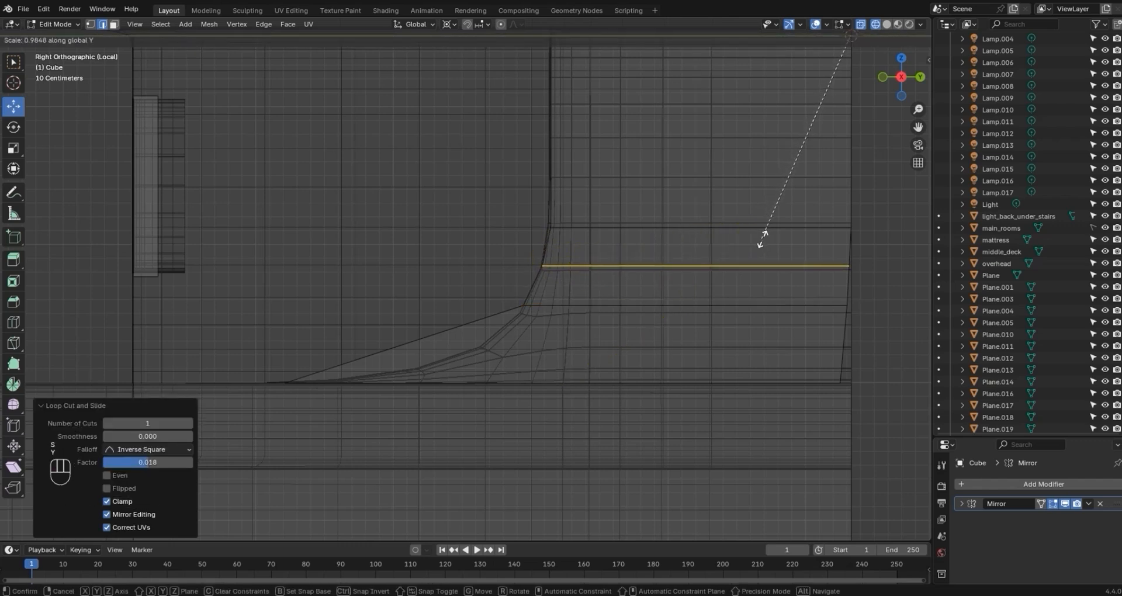
pyautogui.click(761, 238)
# Step: Add two loop cuts in the lower slope and narrow them along Y to follow the curve, the lower one by about 0.90
pyautogui.hotkey('ctrl', 'r')
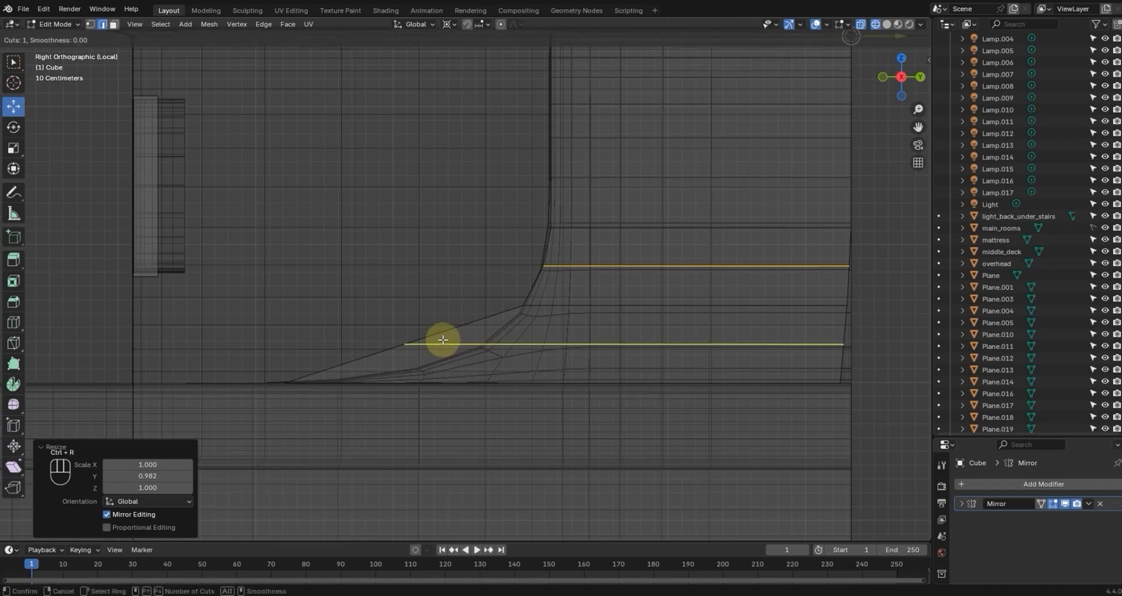
pyautogui.click(443, 340)
pyautogui.click(443, 340)
pyautogui.press('s')
pyautogui.press('y')
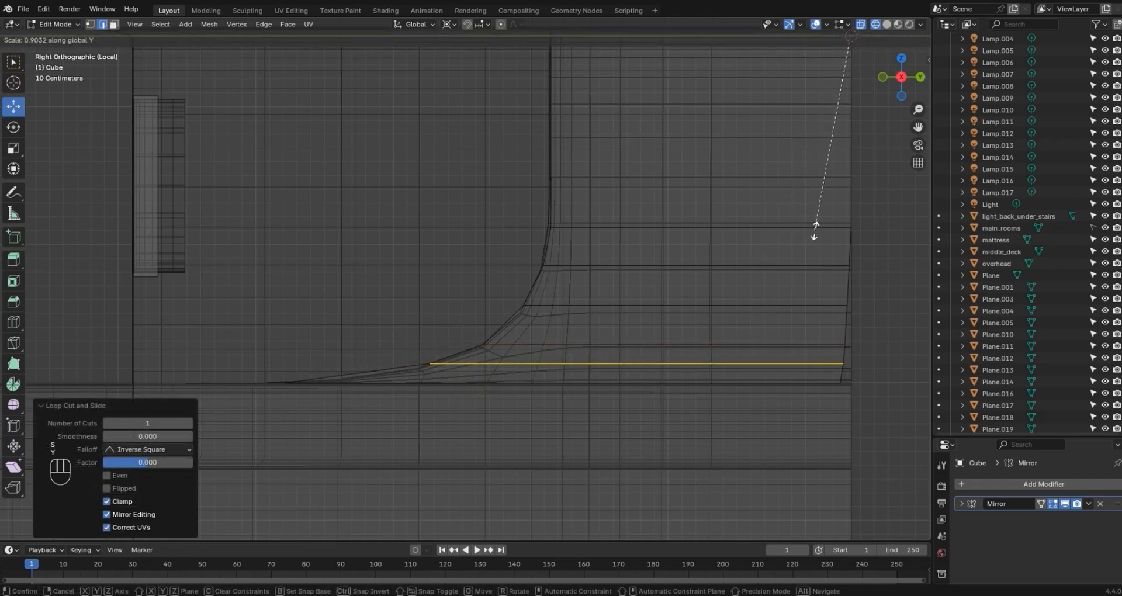
pyautogui.click(818, 230)
# Step: Add another loop cut below the previous one and scale it along Y by about 0.926 to follow the curve
pyautogui.click(388, 371)
pyautogui.rightClick(390, 370)
pyautogui.press('s')
pyautogui.press('y')
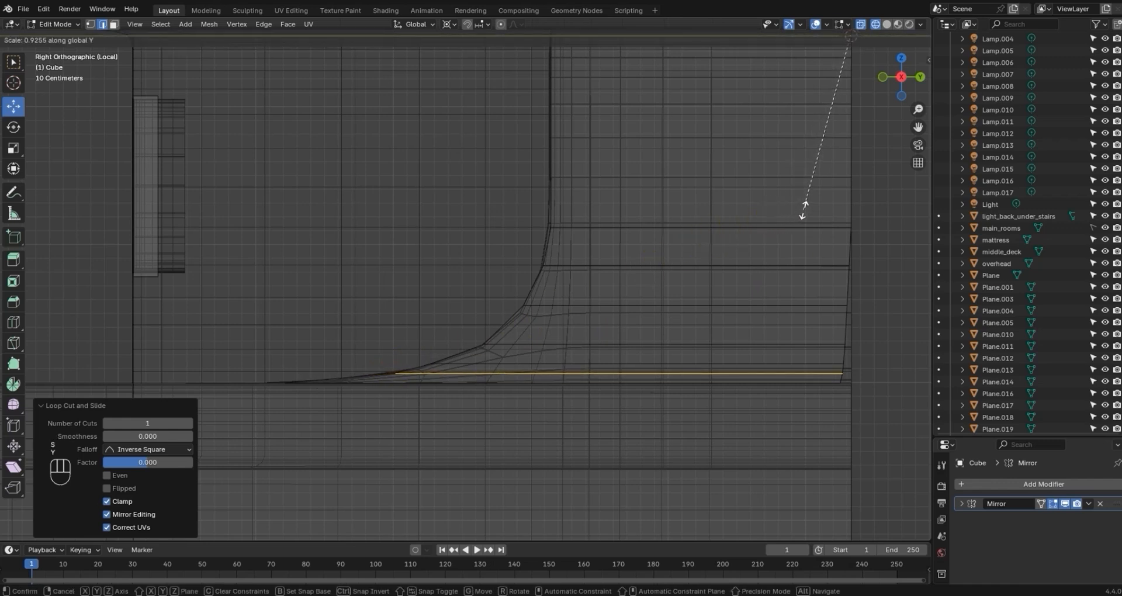
pyautogui.click(804, 211)
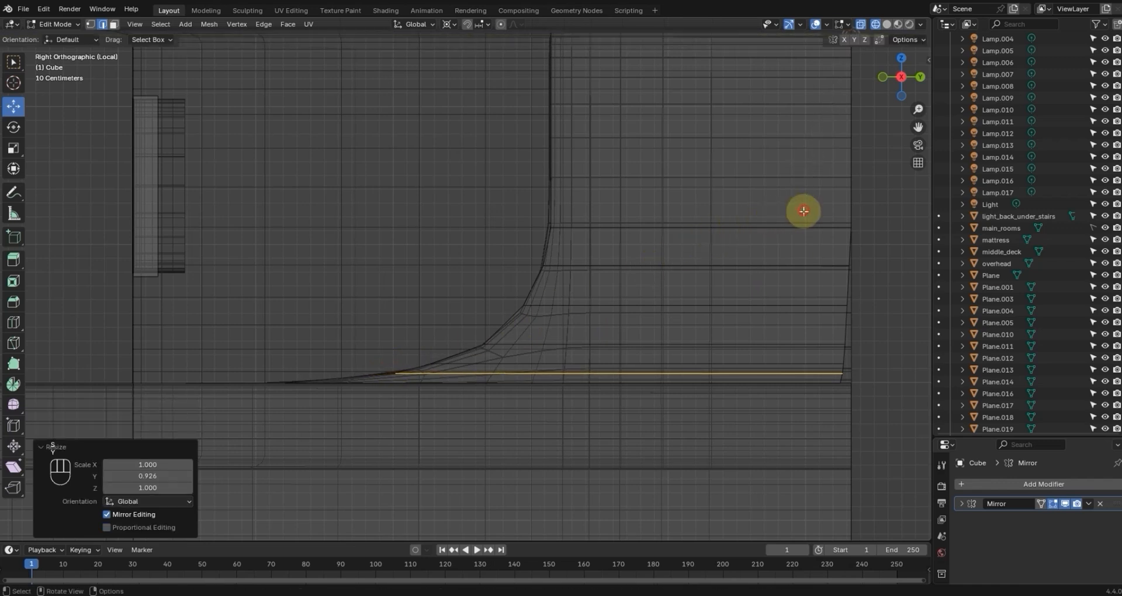
# Step: Add a final loop cut just above the deck line and scale it along Y by about 0.955
pyautogui.click(371, 374)
pyautogui.rightClick(416, 351)
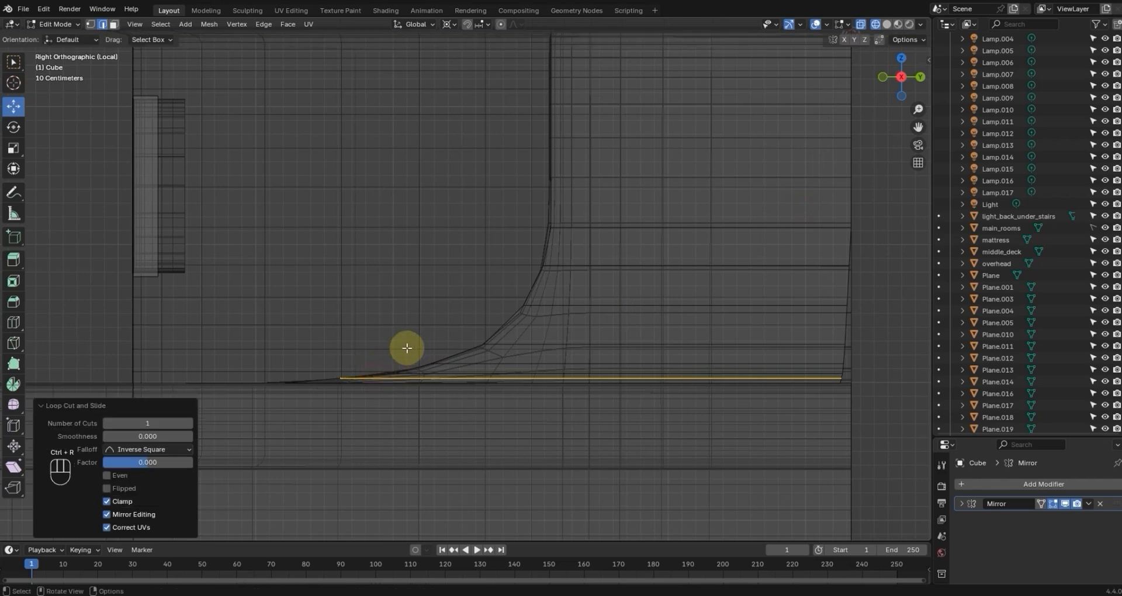
pyautogui.moveTo(407, 348); pyautogui.dragTo(409, 363, button='middle')
pyautogui.press('s')
pyautogui.press('y')
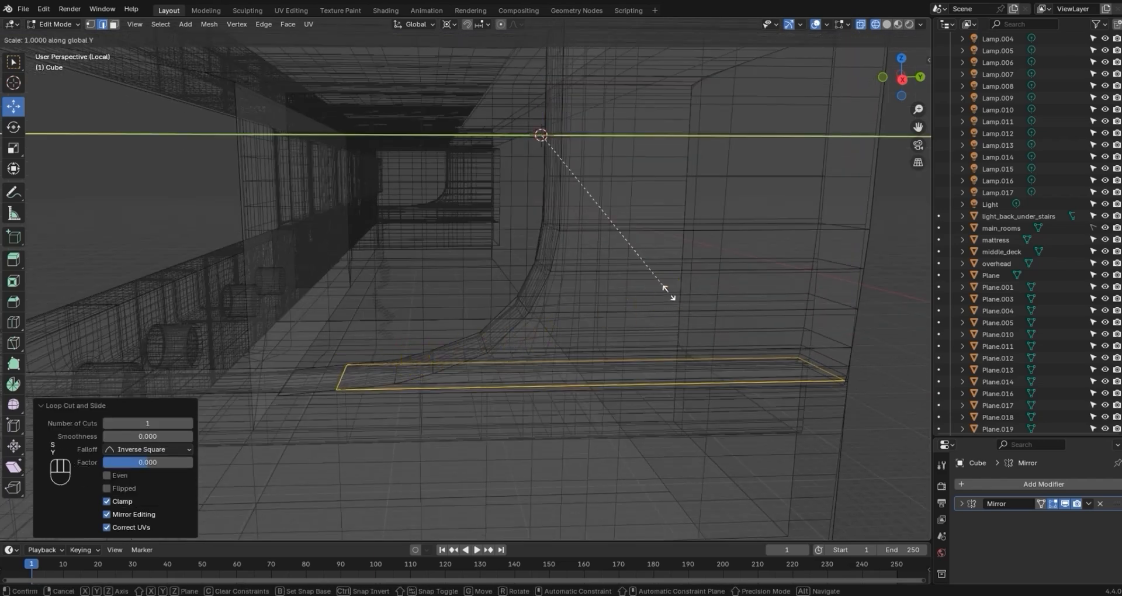
pyautogui.click(649, 295)
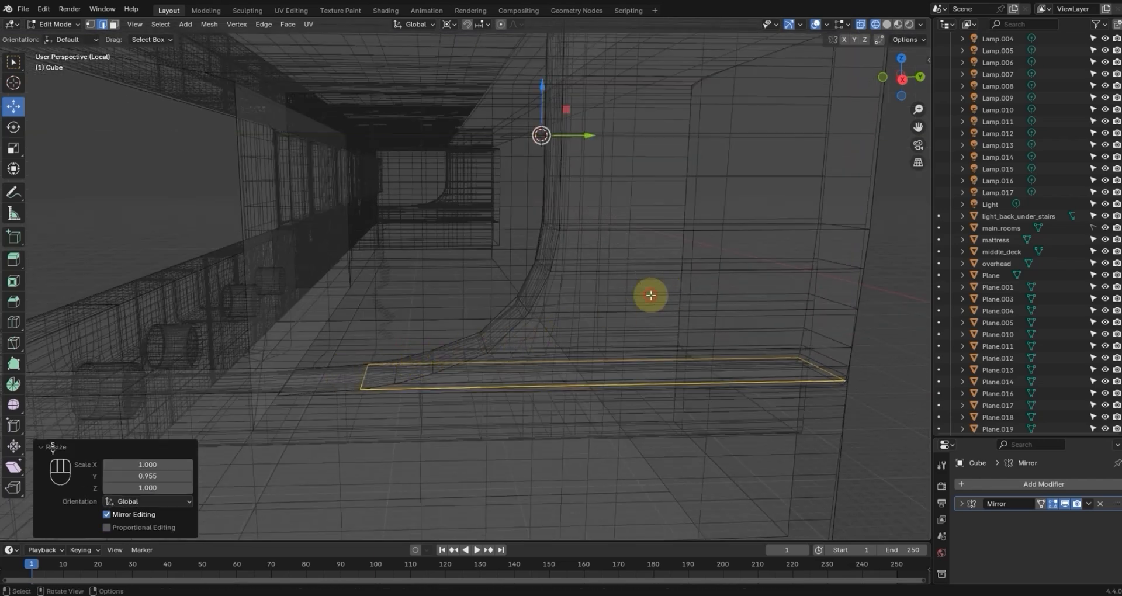
# Step: Return to Object Mode, switch to solid shading and hide main_rooms to show only the rebuilt mesh
pyautogui.press('Tab')
pyautogui.scroll(-5, 766, 153)
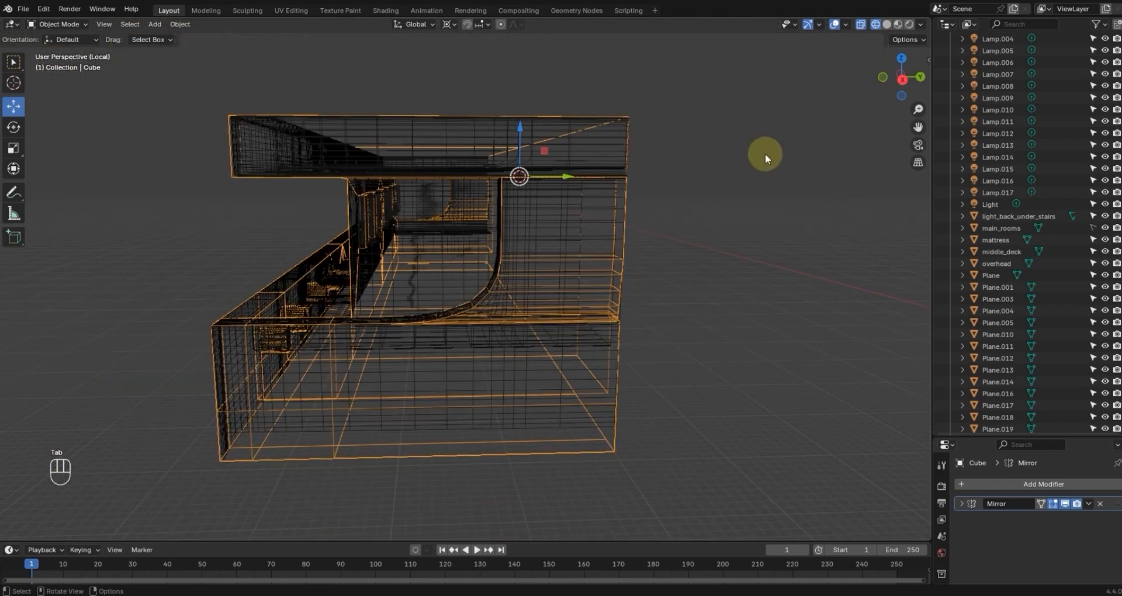
pyautogui.click(888, 24)
pyautogui.moveTo(744, 201)
pyautogui.mouseDown(button='middle')
pyautogui.moveTo(819, 187)
pyautogui.moveTo(799, 222)
pyautogui.mouseUp(button='middle')
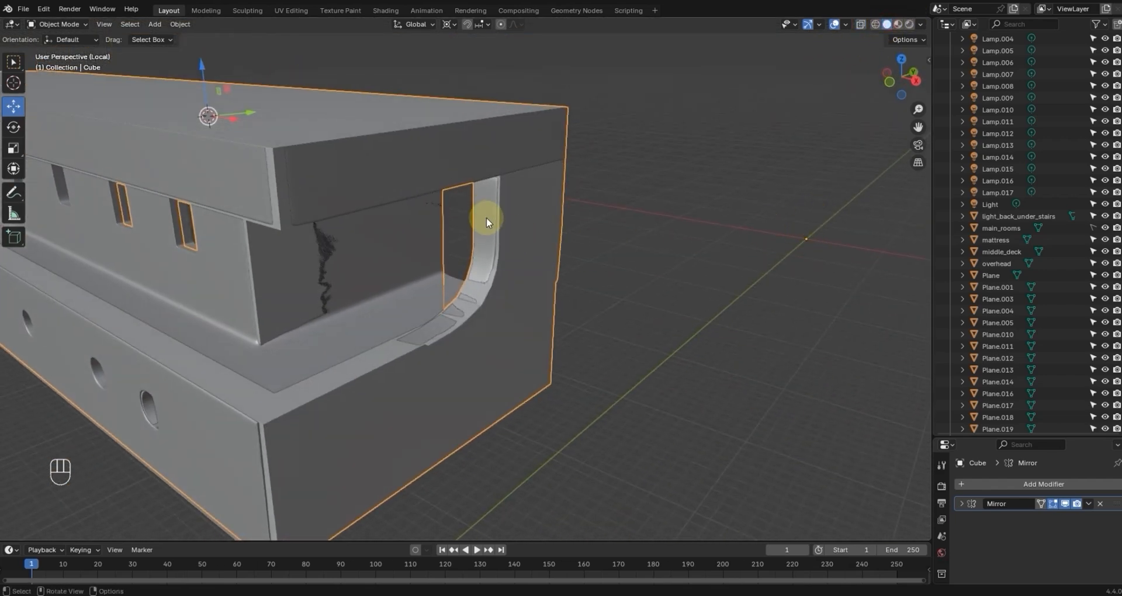
pyautogui.scroll(-5, 1040, 298)
pyautogui.scroll(3, 1045, 302)
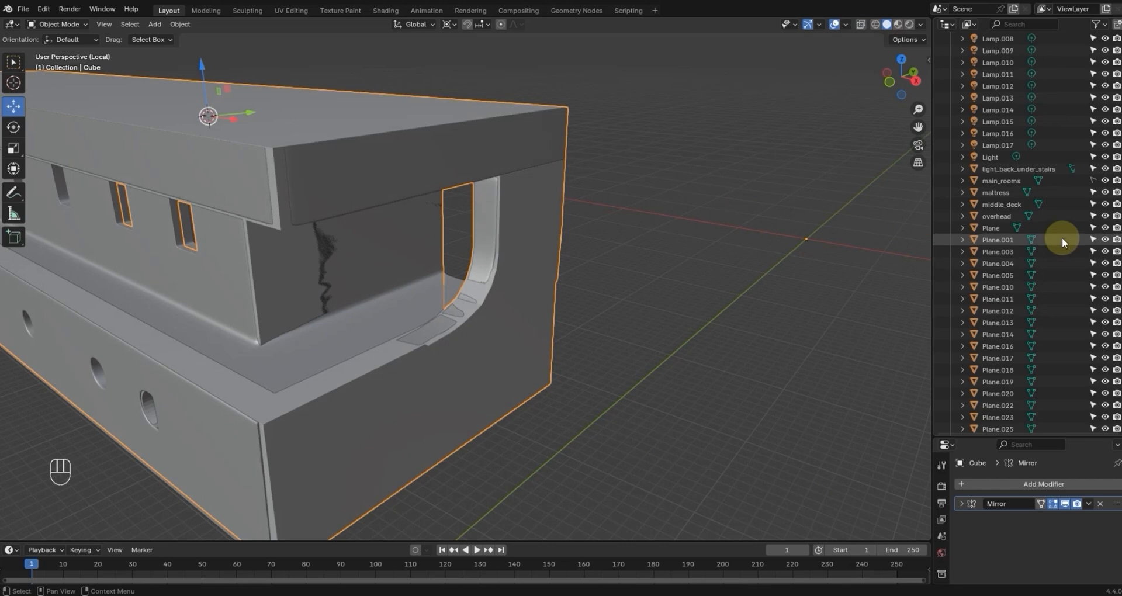
pyautogui.click(1106, 181)
# Step: Select the linked curved end wall plus the roof's end vertices, shift them about -0.077 m along X to align with the lower hull, and leave Edit Mode
pyautogui.moveTo(847, 196); pyautogui.dragTo(791, 218, button='middle')
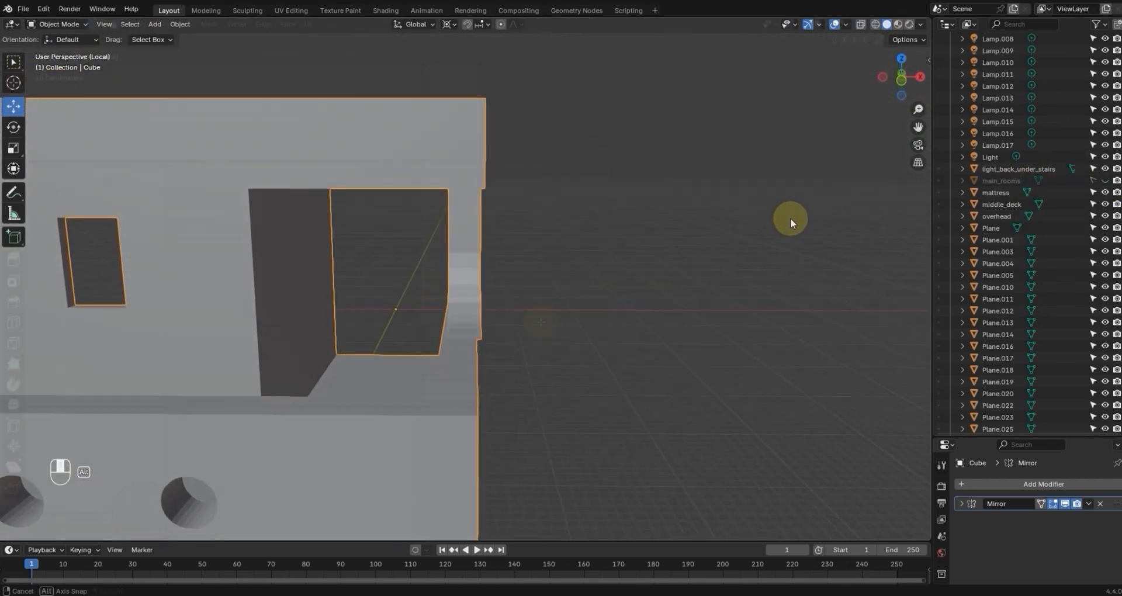
pyautogui.press('Tab')
pyautogui.scroll(2, 542, 321)
pyautogui.hotkey('ctrl', 'l')
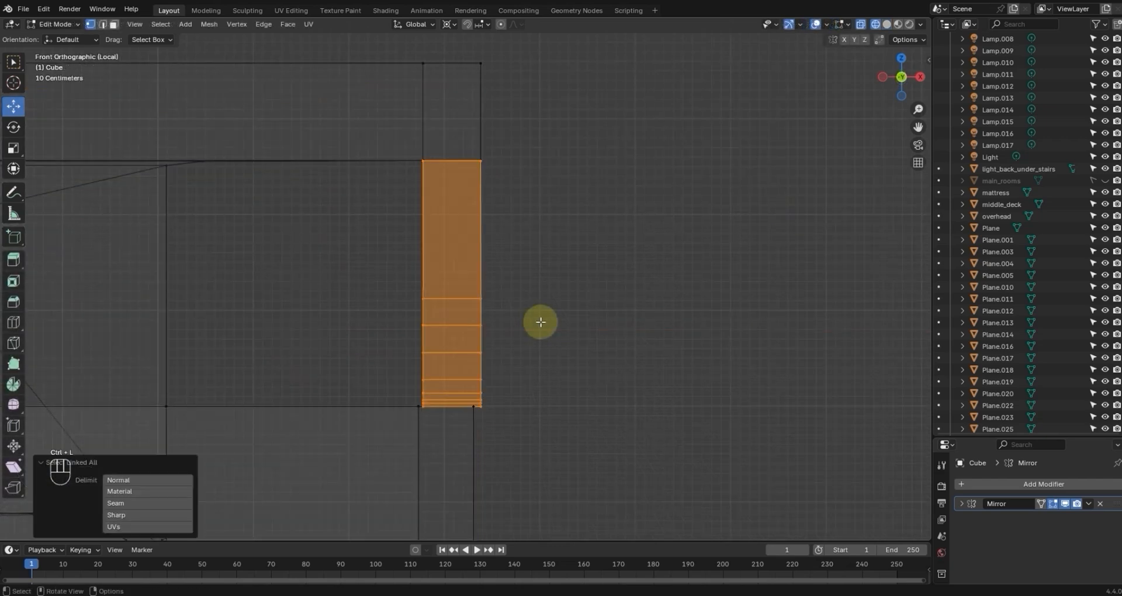
pyautogui.keyDown('shift'); pyautogui.moveTo(498, 178); pyautogui.dragTo(390, 47); pyautogui.keyUp('shift')
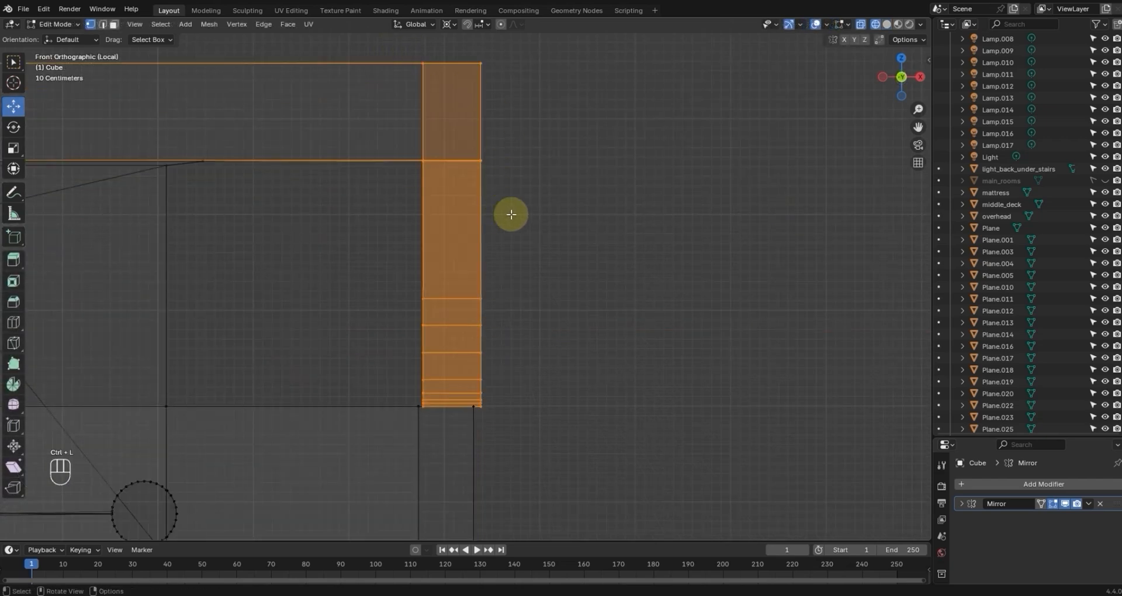
pyautogui.scroll(2, 597, 320)
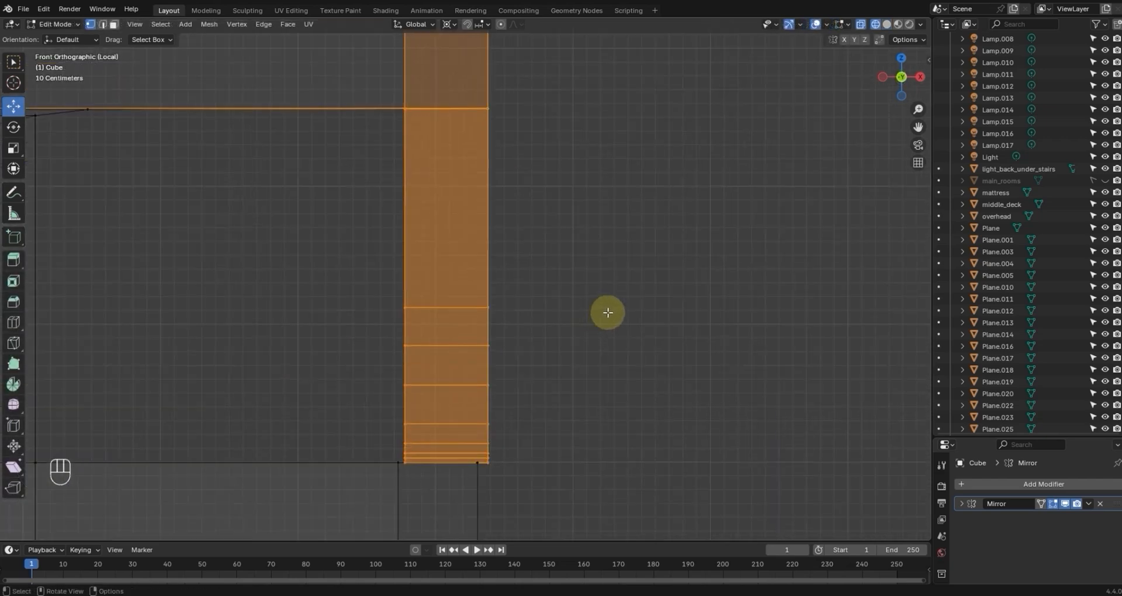
pyautogui.press('g')
pyautogui.press('x')
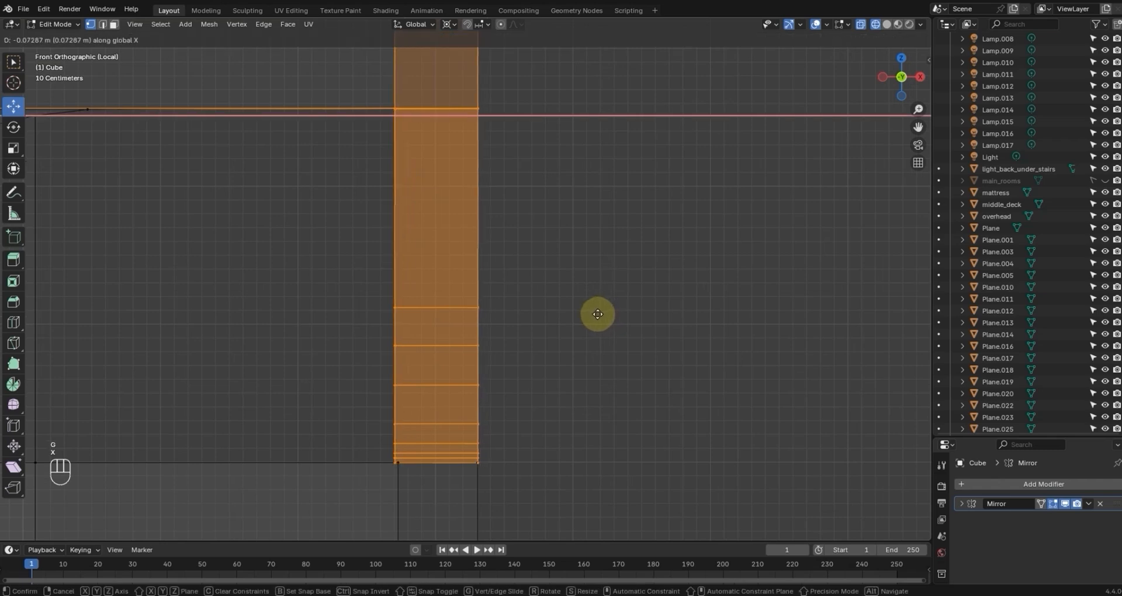
pyautogui.click(597, 314)
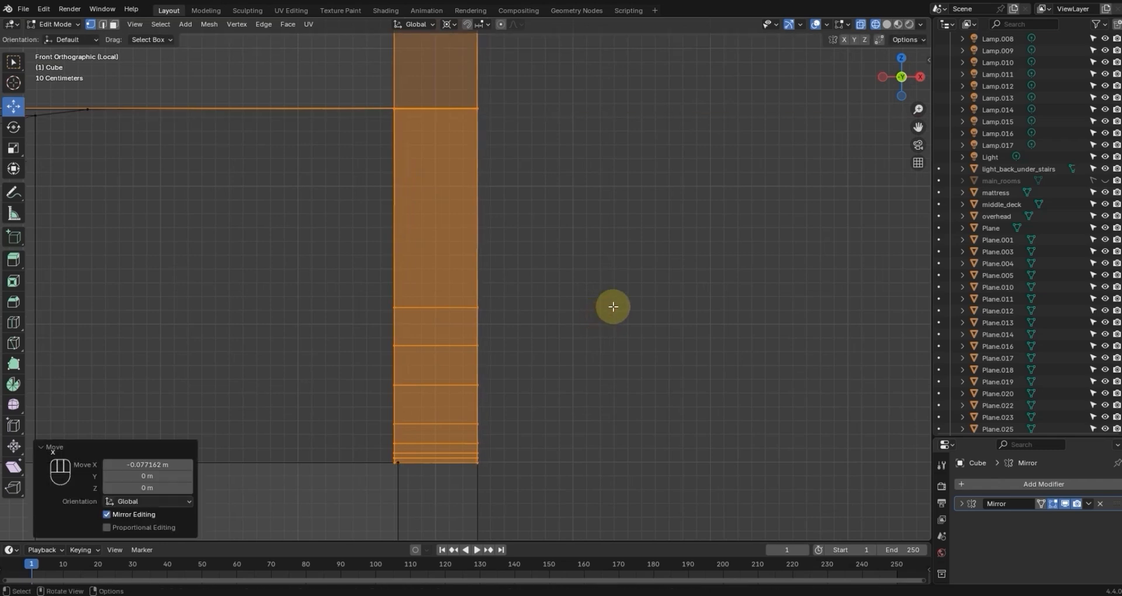
pyautogui.scroll(-4, 608, 305)
pyautogui.press('Tab')
pyautogui.scroll(-2, 621, 299)
pyautogui.moveTo(620, 282); pyautogui.dragTo(671, 239, button='middle')
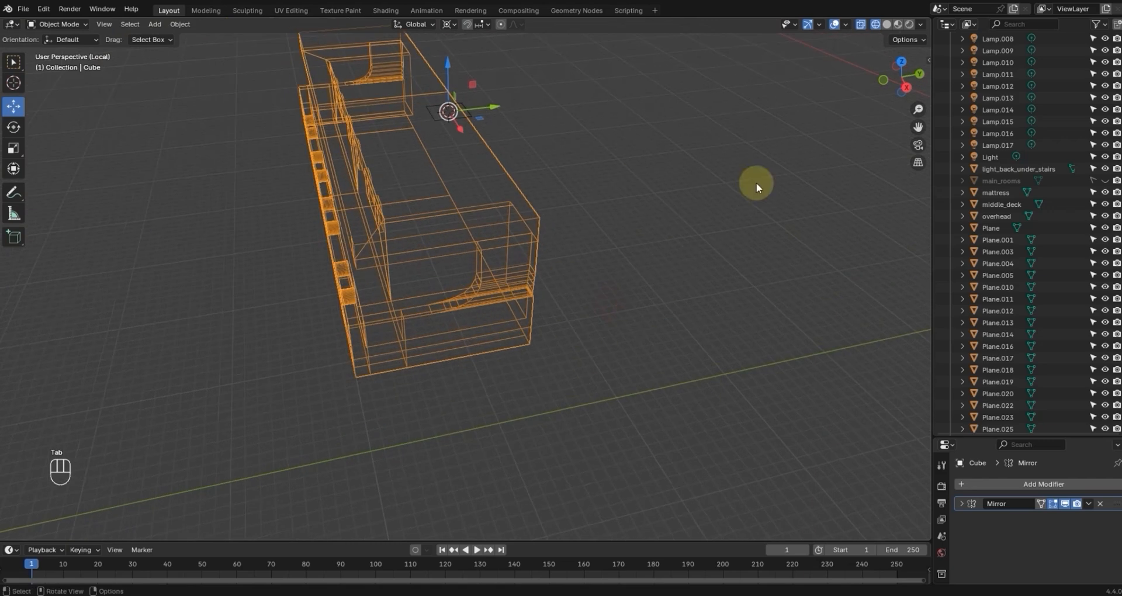
# Step: Switch to solid shading and examine the rebuilt mesh's end wall from the side and at an angle
pyautogui.click(888, 24)
pyautogui.scroll(3, 756, 196)
pyautogui.moveTo(729, 268); pyautogui.dragTo(697, 241, button='middle')
pyautogui.press('KP_3')
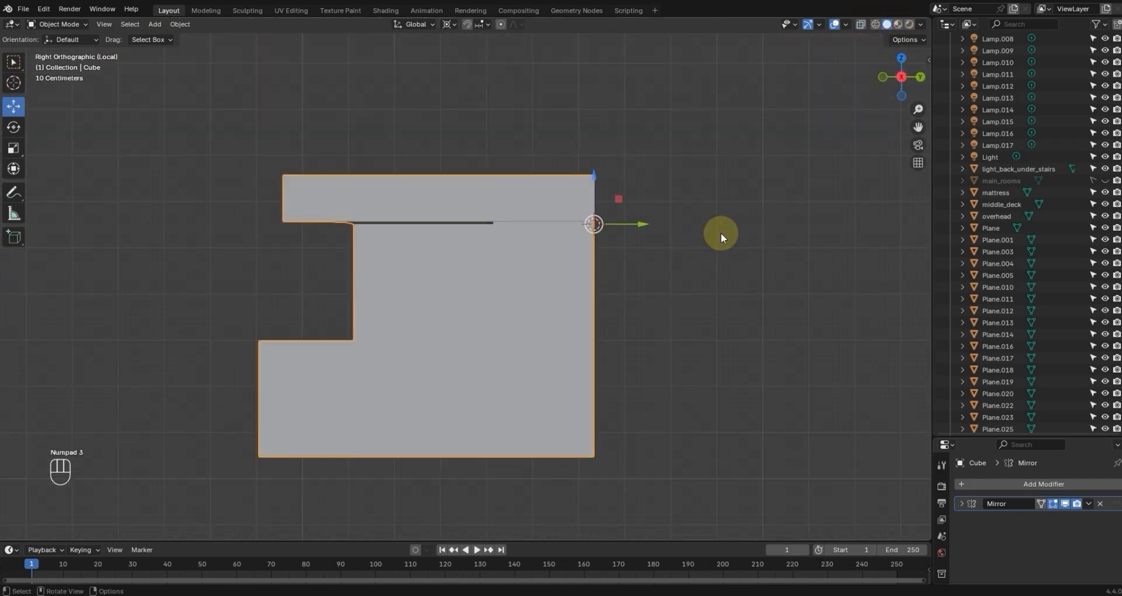
pyautogui.scroll(1, 721, 232)
pyautogui.moveTo(739, 247)
pyautogui.mouseDown(button='middle')
pyautogui.moveTo(672, 296)
pyautogui.moveTo(574, 271)
pyautogui.moveTo(557, 240)
pyautogui.moveTo(651, 263)
pyautogui.moveTo(726, 256)
pyautogui.mouseUp(button='middle')
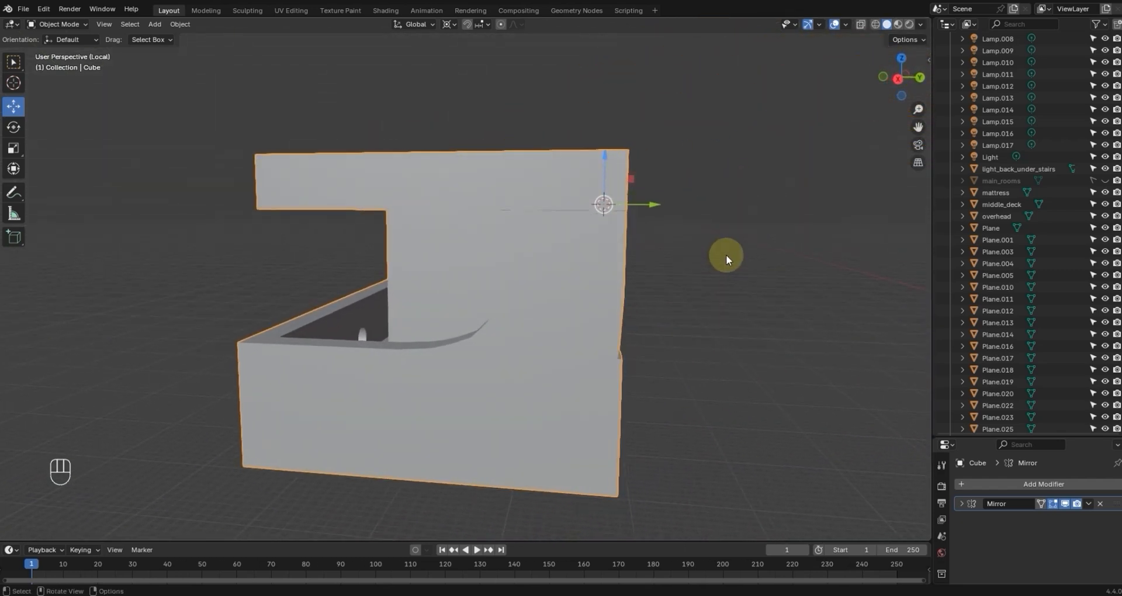
# Step: Select all vertices along the rebuilt mesh's centreline edge, flatten them by scaling to 0 along Y, and return to Object Mode
pyautogui.press('KP_3')
pyautogui.press('Tab')
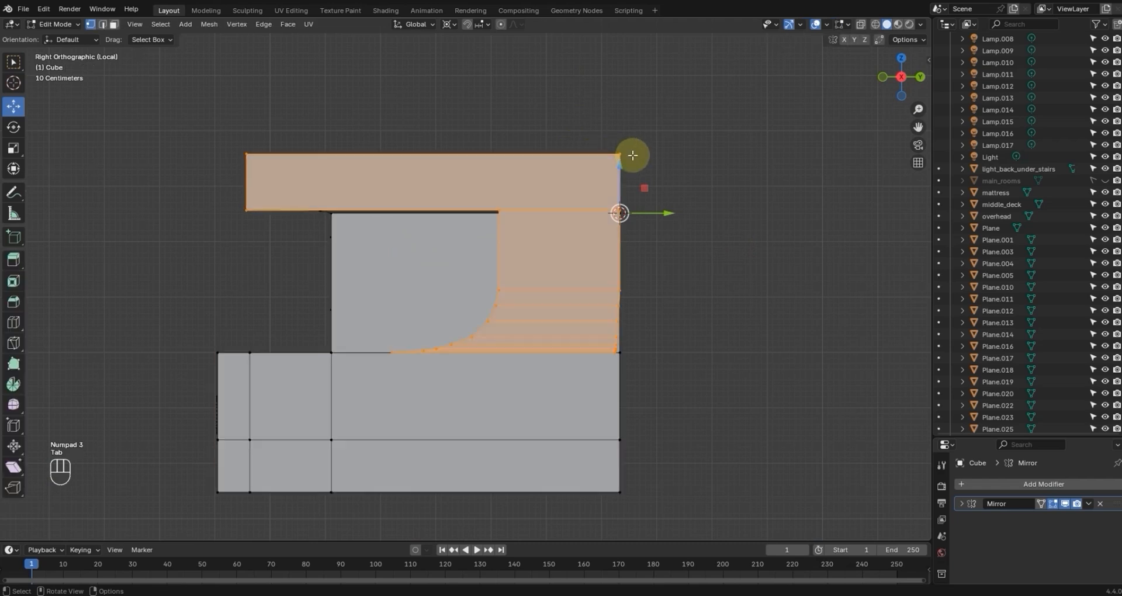
pyautogui.click(861, 24)
pyautogui.moveTo(572, 133); pyautogui.dragTo(643, 529)
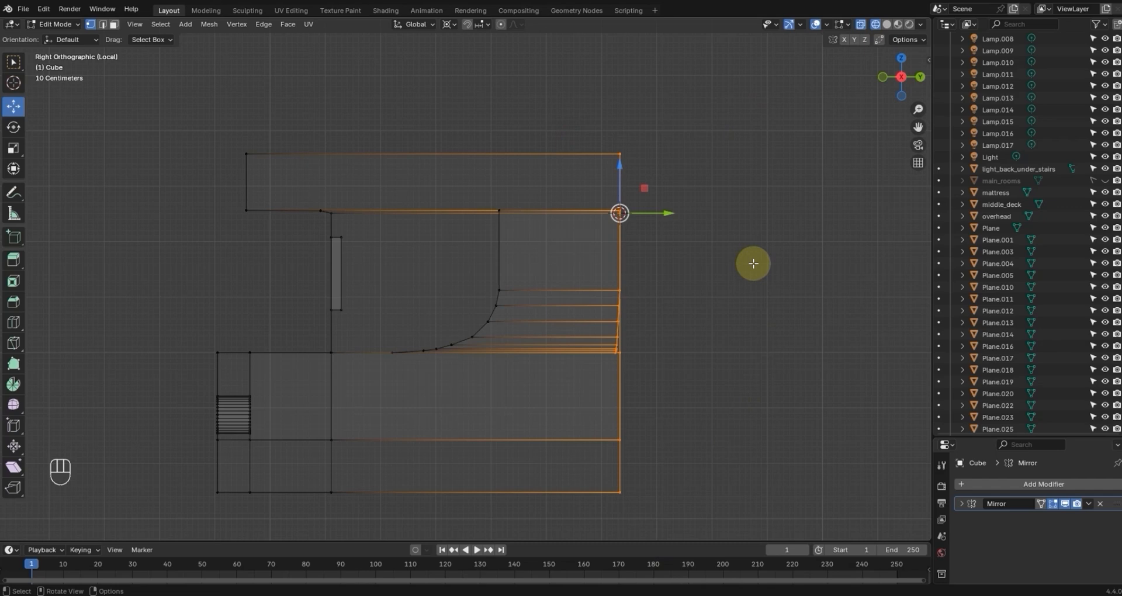
pyautogui.press('s')
pyautogui.press('y')
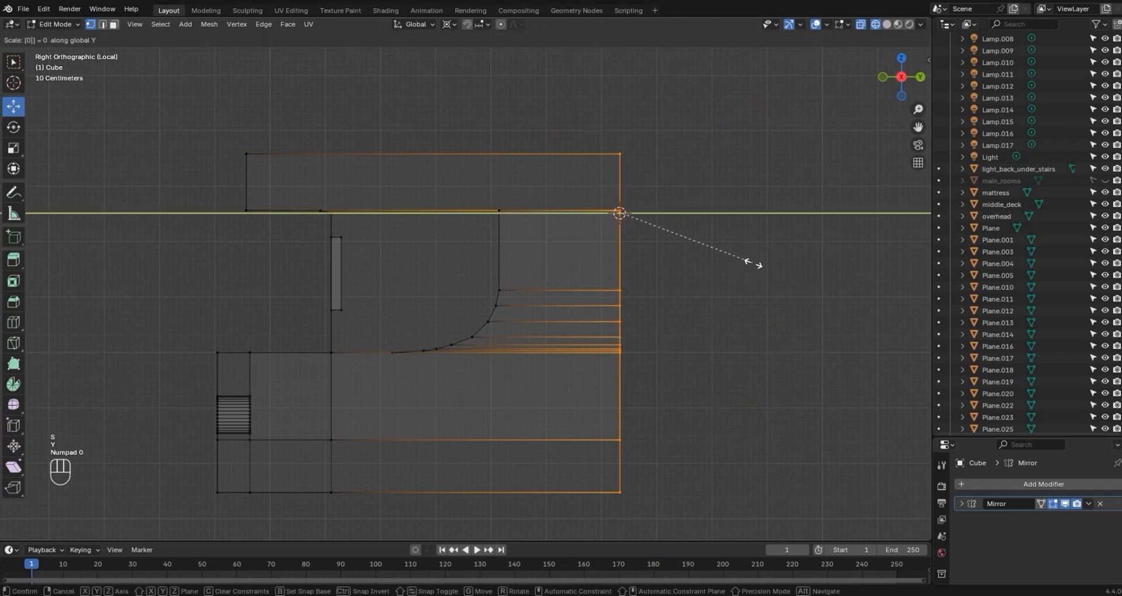
pyautogui.press('KP_Enter')
pyautogui.moveTo(754, 264); pyautogui.dragTo(739, 321, button='middle')
pyautogui.press('Tab')
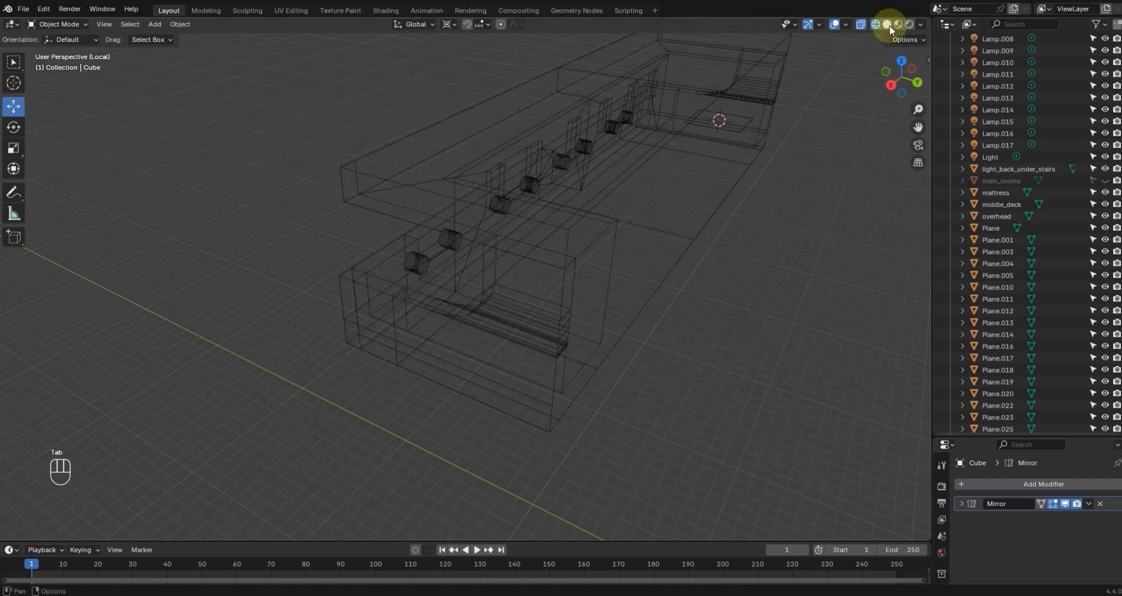
# Step: Switch to solid shading and open the original main_rooms mesh in Edit Mode to examine its topology
pyautogui.click(888, 25)
pyautogui.moveTo(775, 244)
pyautogui.keyDown('alt'); pyautogui.mouseDown(button='middle')
pyautogui.moveTo(829, 219)
pyautogui.moveTo(872, 235)
pyautogui.moveTo(919, 231)
pyautogui.mouseUp(button='middle'); pyautogui.keyUp('alt')
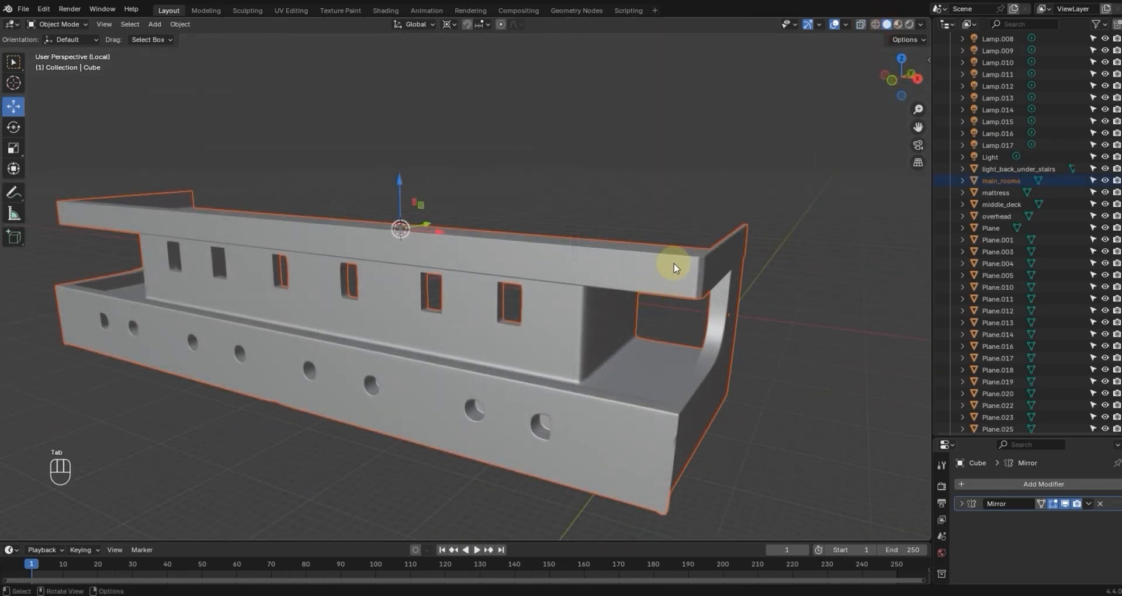
pyautogui.scroll(-4, 655, 272)
pyautogui.scroll(3, 585, 292)
pyautogui.click(564, 321)
pyautogui.press('Tab')
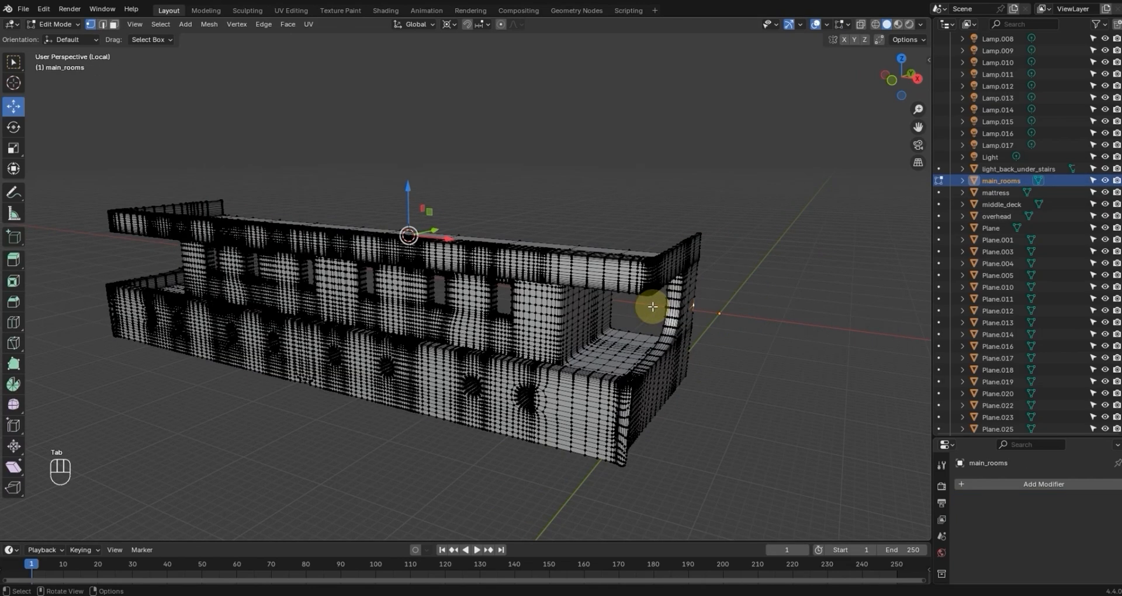
pyautogui.scroll(3, 653, 306)
pyautogui.moveTo(649, 309); pyautogui.dragTo(676, 374, button='middle')
pyautogui.scroll(5, 697, 374)
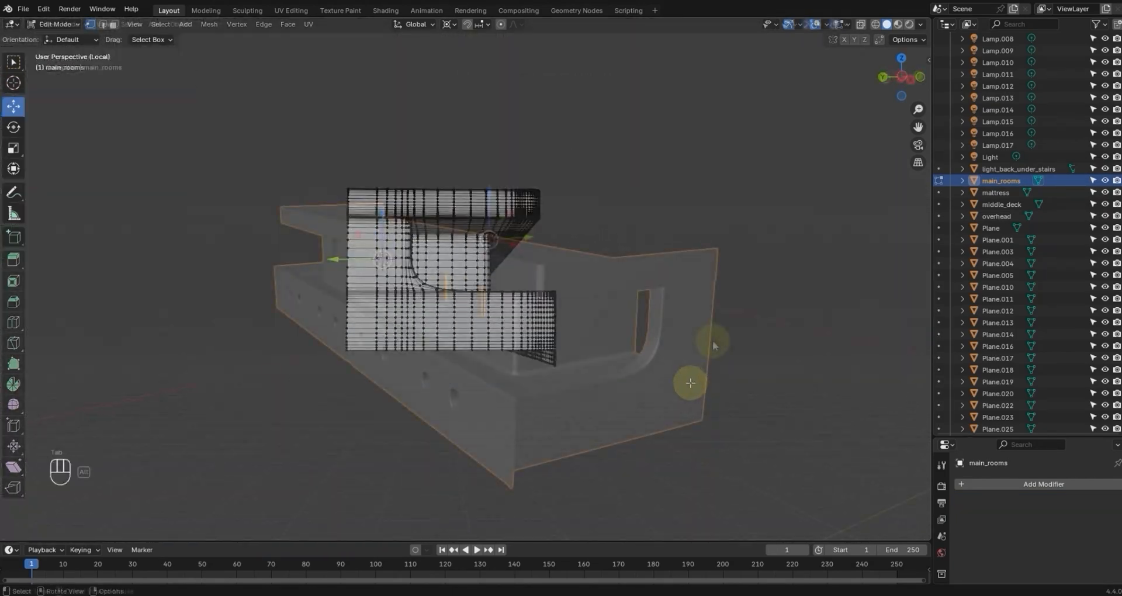
# Step: Reveal the hidden objects to compare both versions, and view the rebuilt mesh in wireframe and solid shading
pyautogui.hotkey('alt', 'h')
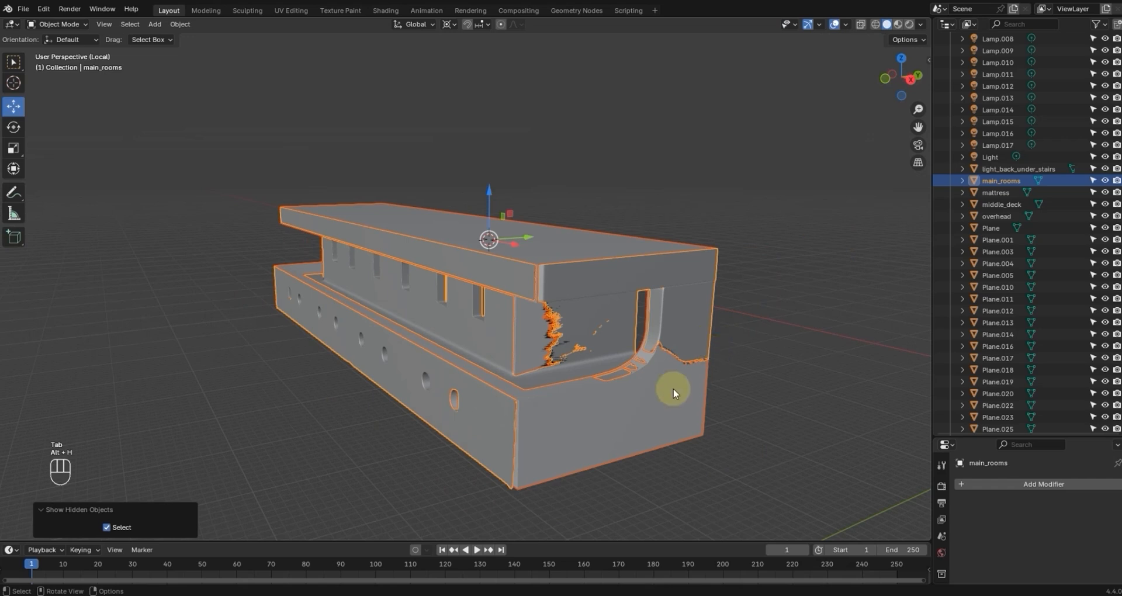
pyautogui.click(673, 388)
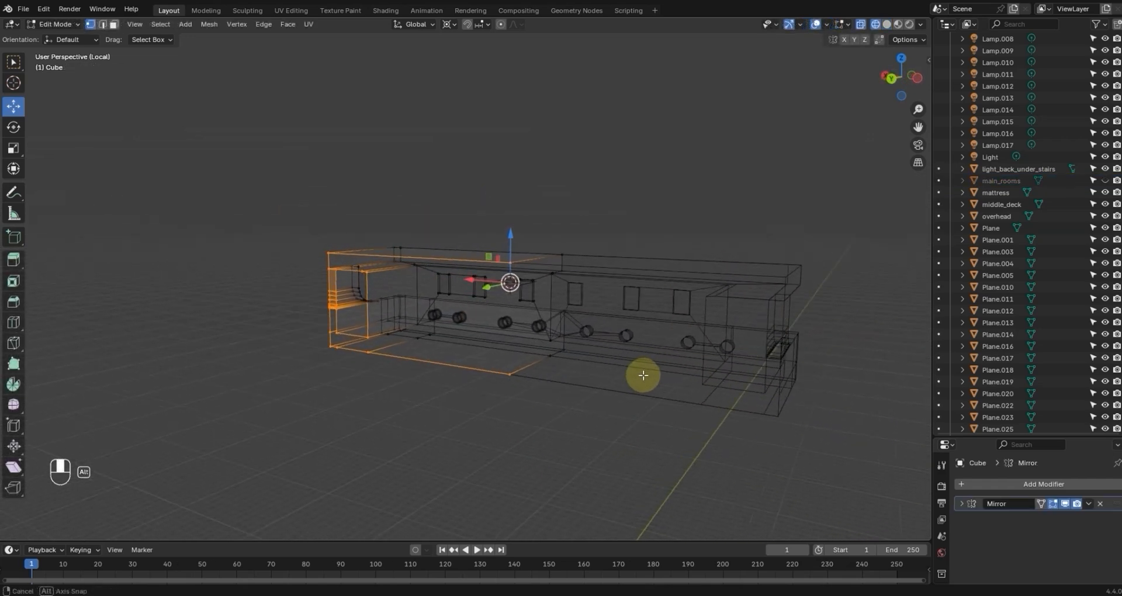
pyautogui.moveTo(643, 375); pyautogui.dragTo(617, 374, button='middle')
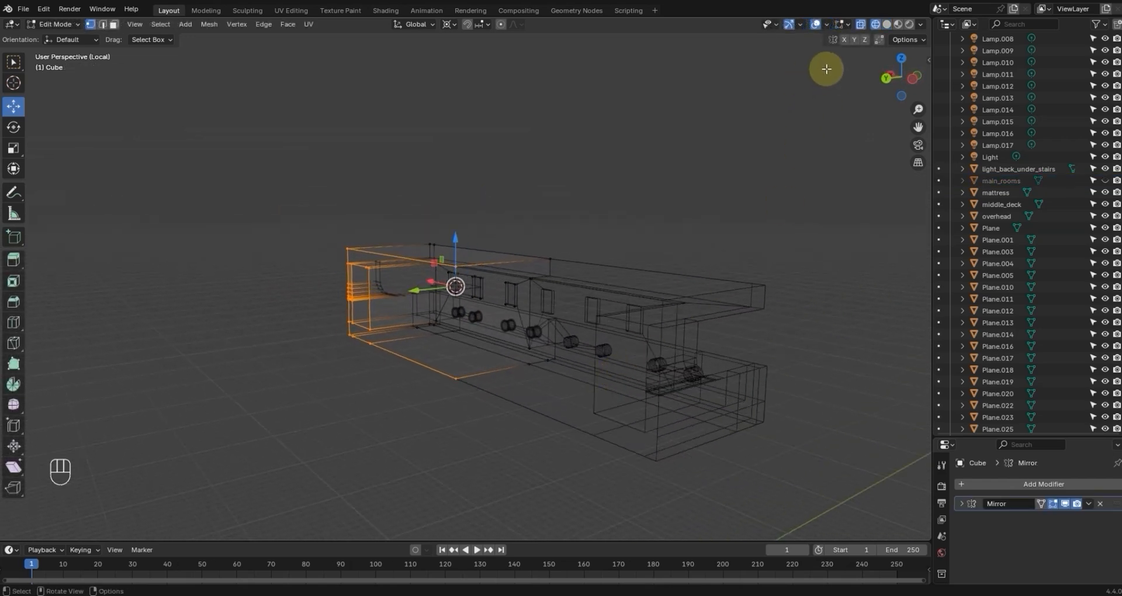
pyautogui.click(887, 24)
pyautogui.moveTo(739, 201)
pyautogui.keyDown('alt'); pyautogui.mouseDown(button='middle')
pyautogui.moveTo(732, 243)
pyautogui.moveTo(739, 232)
pyautogui.mouseUp(button='middle'); pyautogui.keyUp('alt')
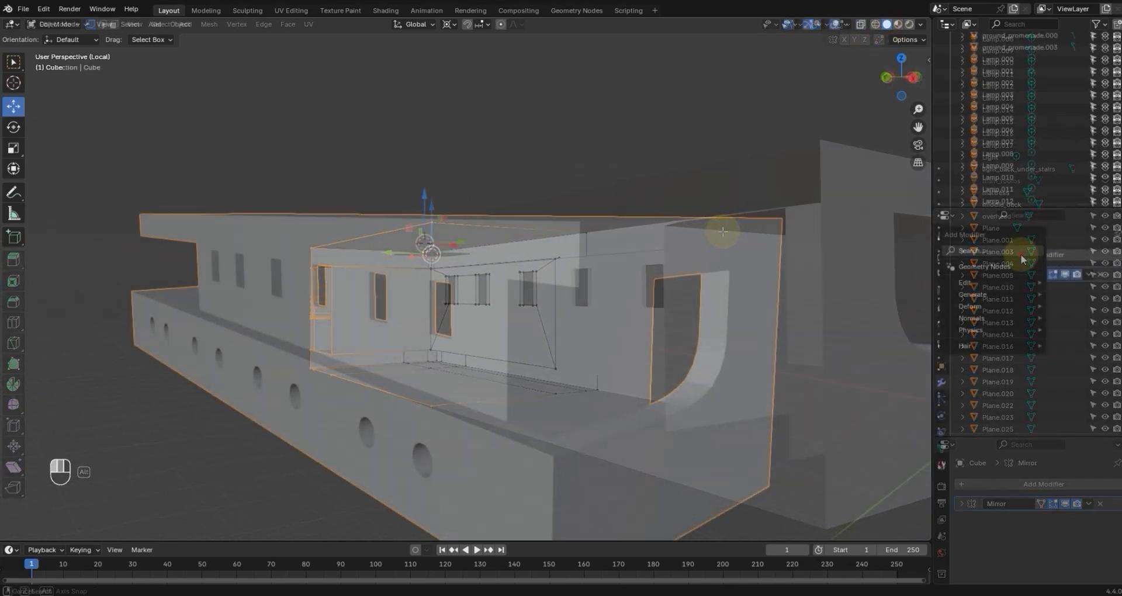
# Step: Add a Bevel modifier to the rebuilt mesh and place it before the Mirror modifier in the stack
pyautogui.click(1020, 253)
pyautogui.write('be')
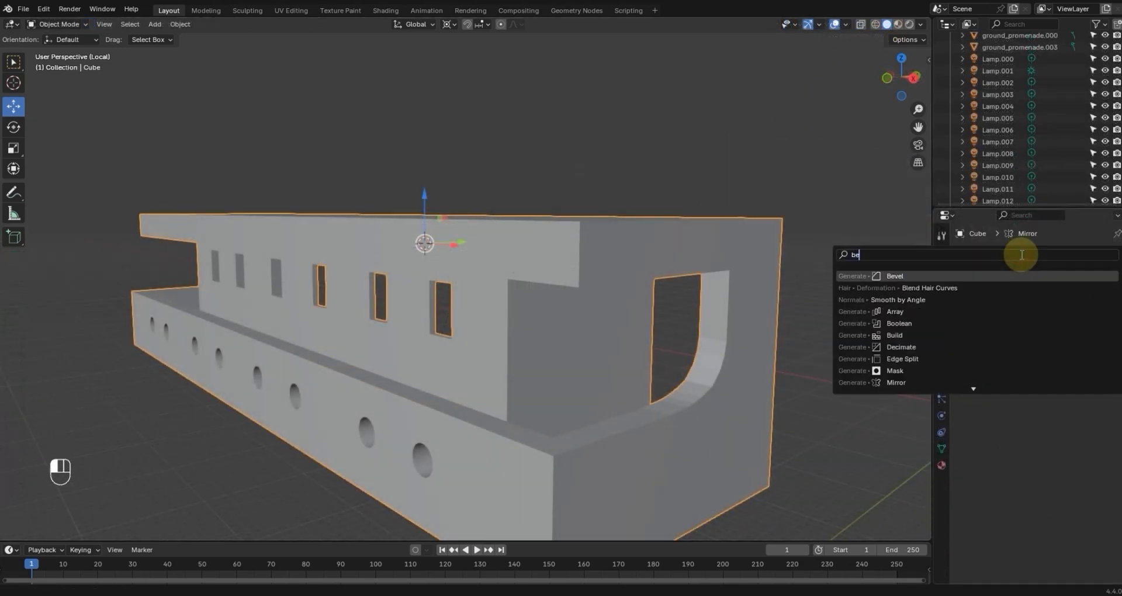
pyautogui.write('vel')
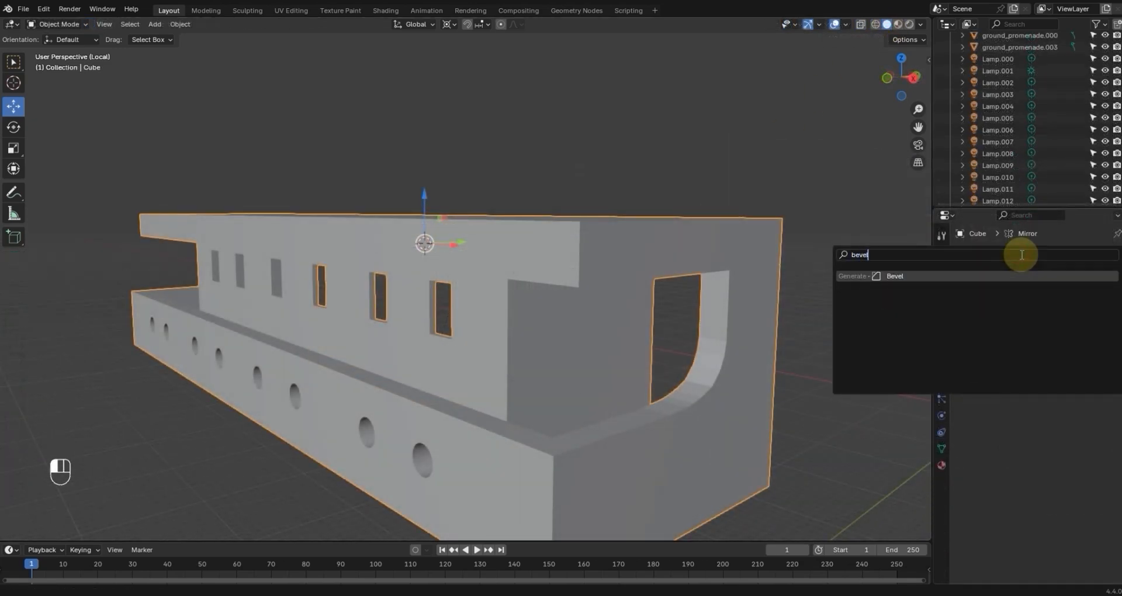
pyautogui.press('Return')
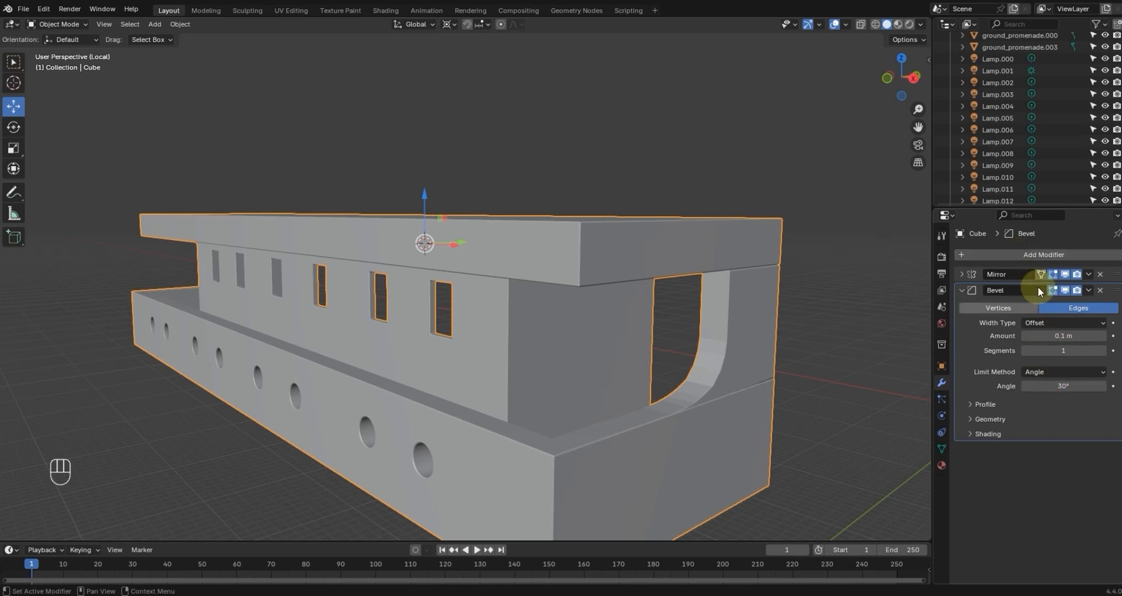
pyautogui.moveTo(1116, 277); pyautogui.dragTo(972, 418)
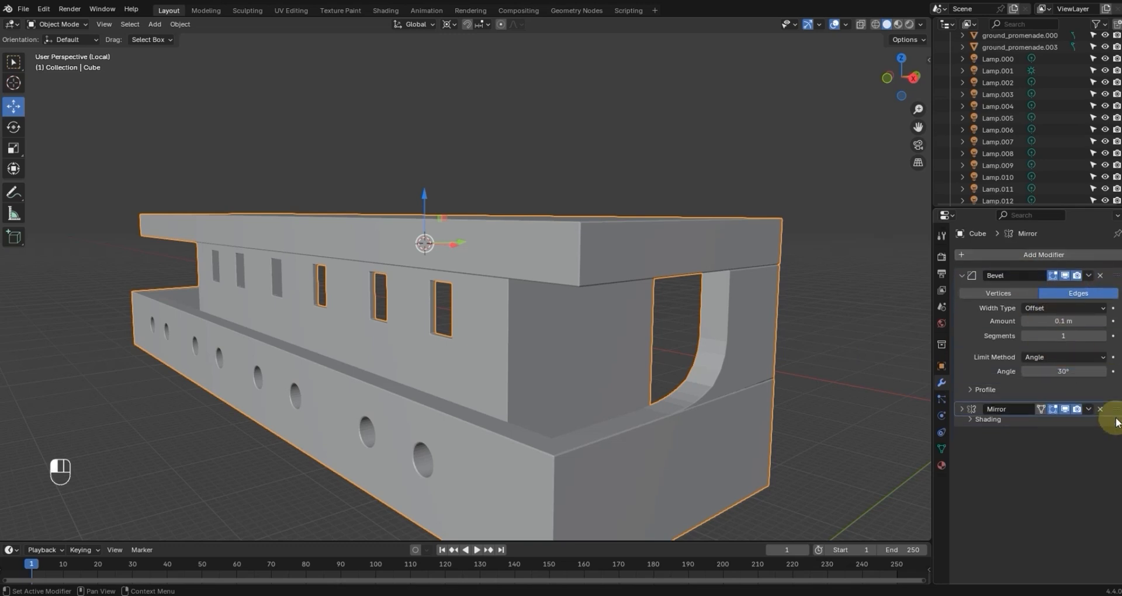
# Step: Set the Bevel modifier's amount to 0.18 m and its segments to 5
pyautogui.moveTo(366, 269); pyautogui.dragTo(757, 198, button='middle')
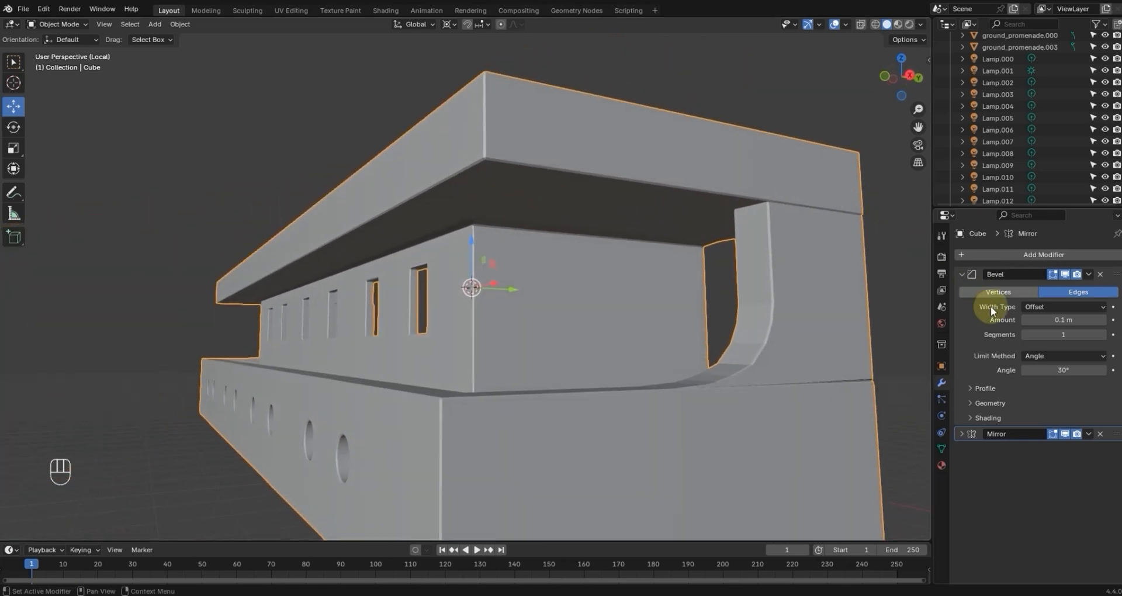
pyautogui.click(1102, 322)
pyautogui.click(1102, 322)
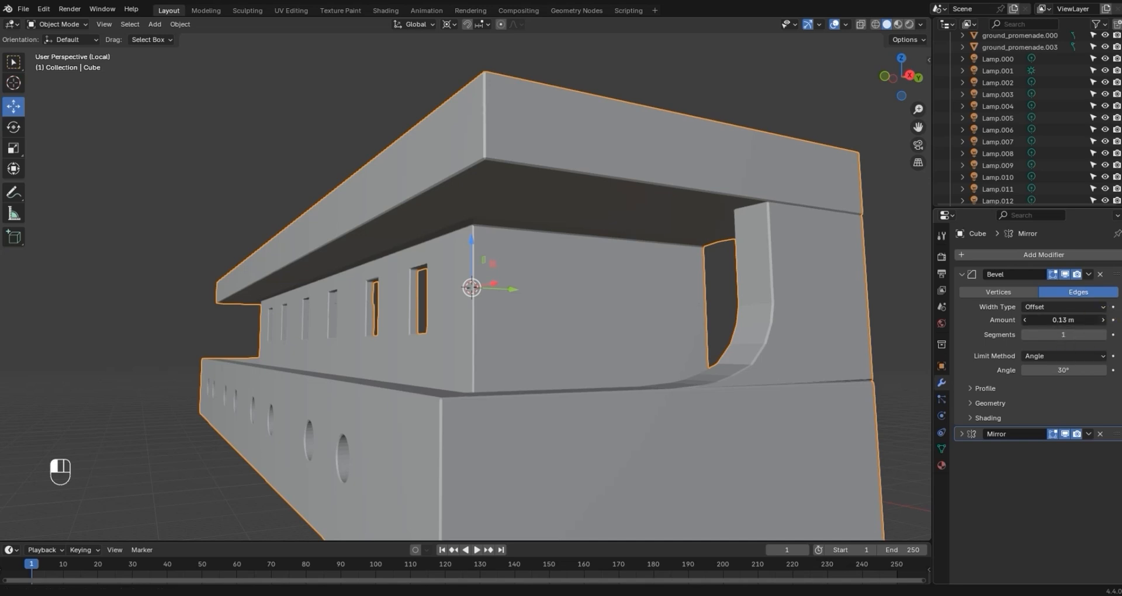
pyautogui.scroll(3, 682, 250)
pyautogui.moveTo(669, 227); pyautogui.dragTo(745, 304, button='middle')
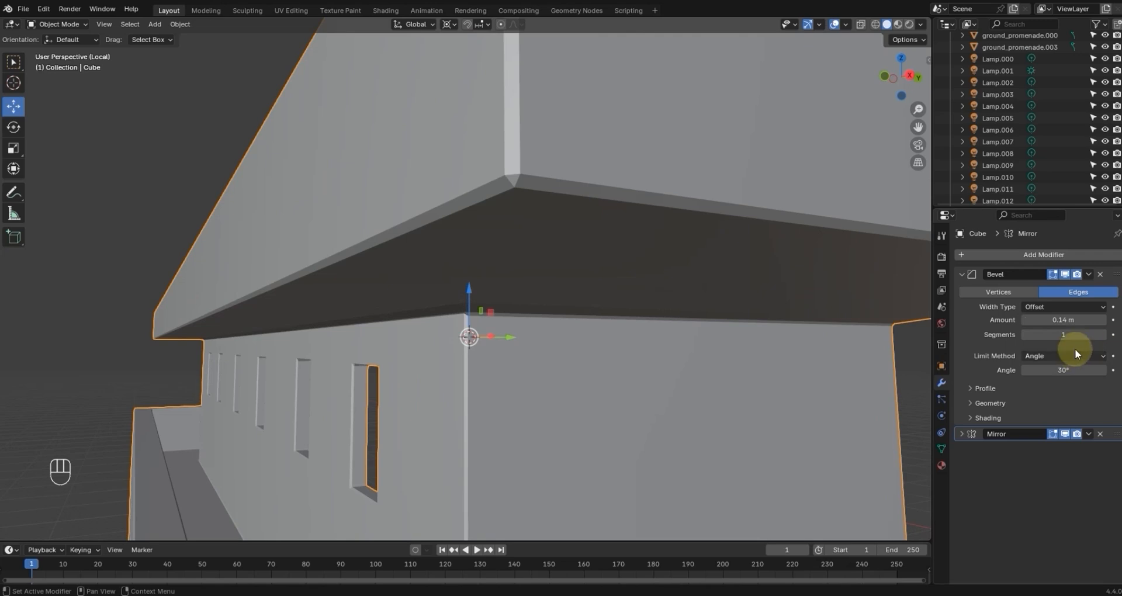
pyautogui.click(1102, 334)
pyautogui.click(1103, 334)
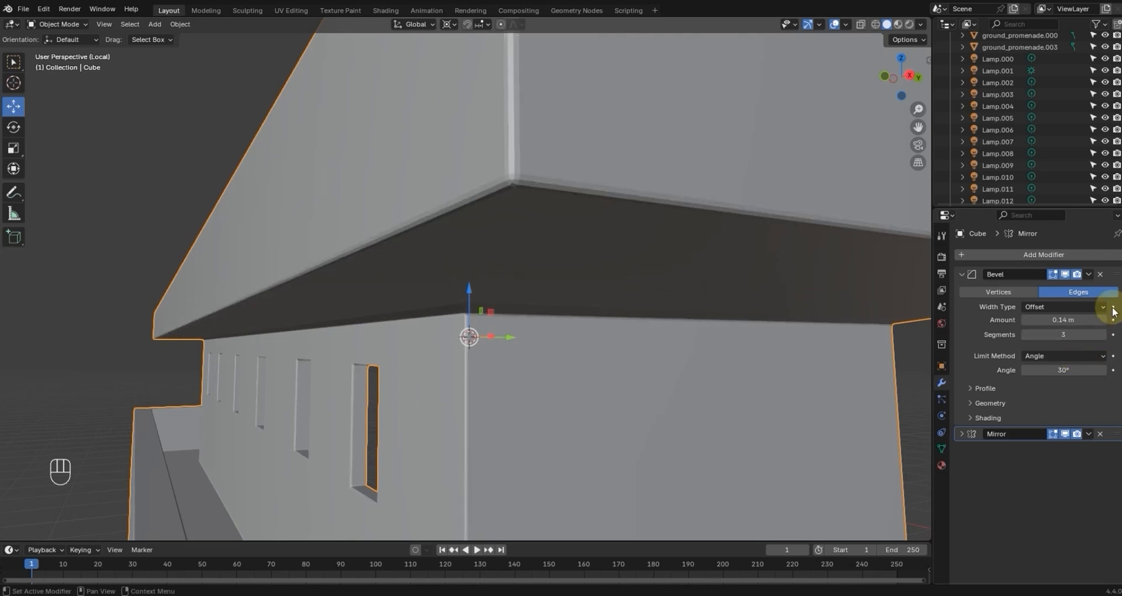
pyautogui.click(1102, 321)
pyautogui.click(1102, 320)
pyautogui.click(1103, 334)
pyautogui.click(1103, 335)
pyautogui.scroll(-5, 765, 314)
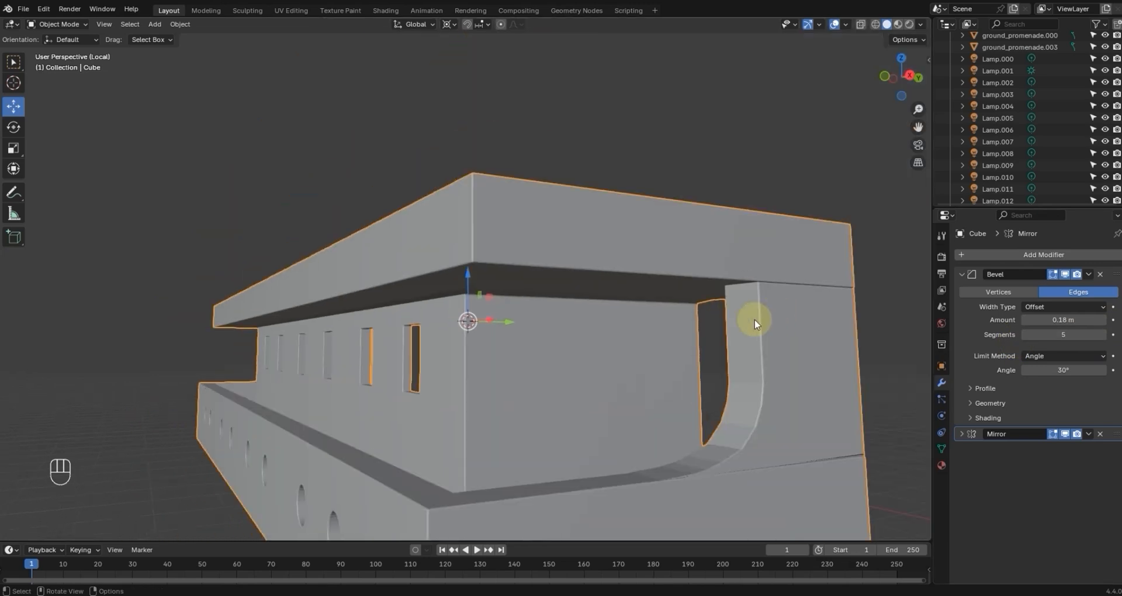
# Step: Examine a porthole's rim up close while toggling the Bevel modifier's viewport display off and on
pyautogui.moveTo(669, 370); pyautogui.dragTo(535, 512, button='middle')
pyautogui.scroll(3, 451, 413)
pyautogui.scroll(-4, 399, 219)
pyautogui.keyDown('alt'); pyautogui.moveTo(332, 220); pyautogui.dragTo(479, 329, button='middle'); pyautogui.keyUp('alt')
pyautogui.scroll(3, 449, 213)
pyautogui.scroll(4, 486, 329)
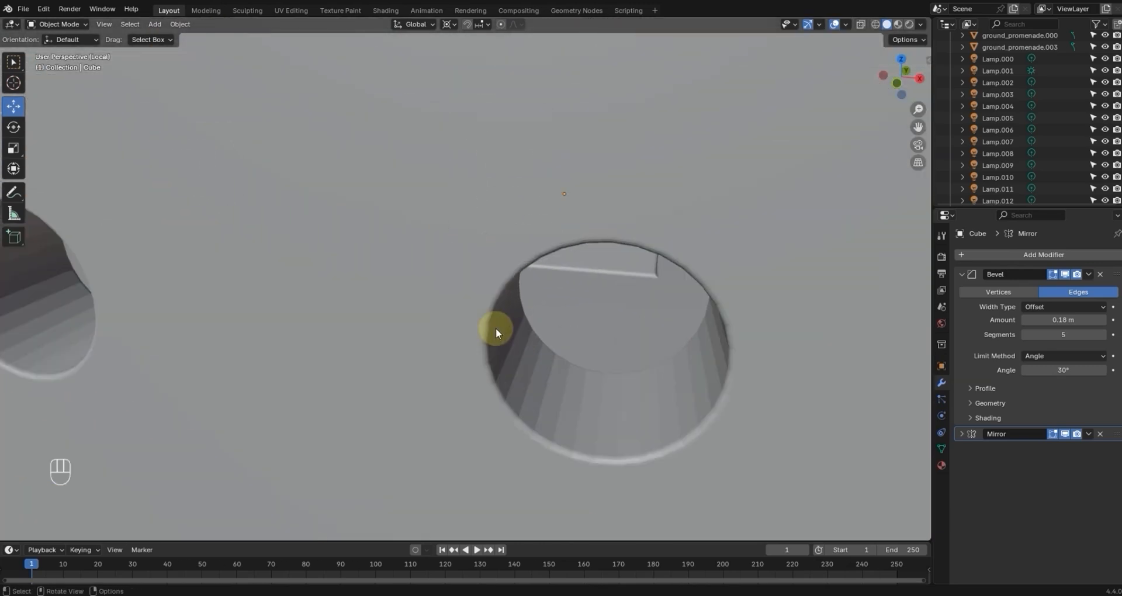
pyautogui.click(1066, 275)
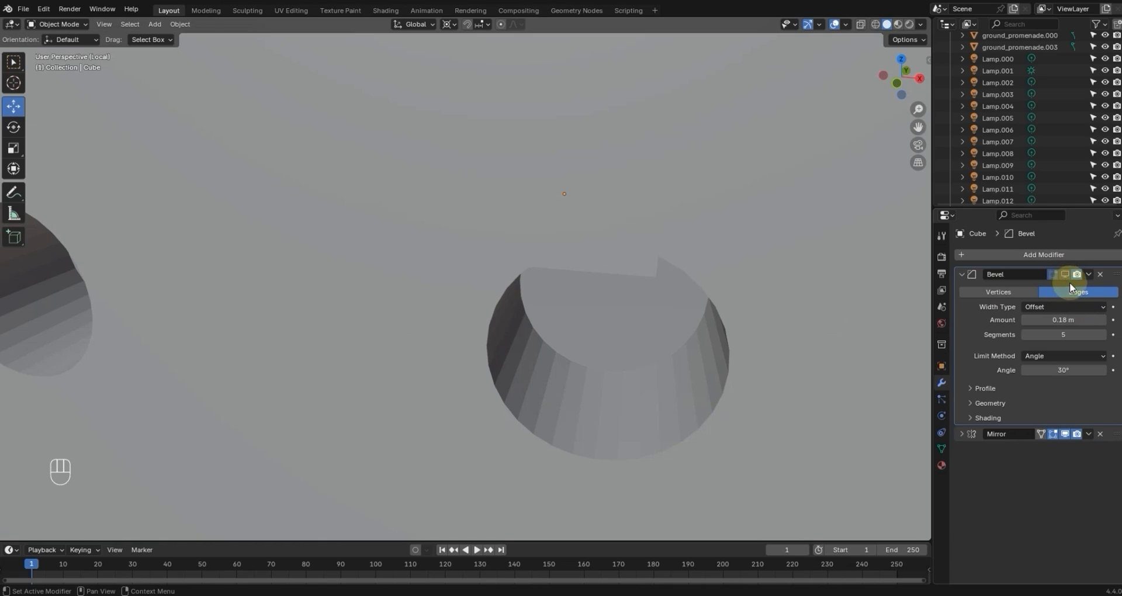
pyautogui.click(1068, 275)
pyautogui.click(1066, 275)
pyautogui.click(1066, 275)
pyautogui.click(1066, 275)
pyautogui.click(1066, 275)
# Step: Examine the bevelled edges of the cabin windows up close
pyautogui.scroll(-8, 475, 290)
pyautogui.keyDown('shift'); pyautogui.moveTo(475, 290); pyautogui.dragTo(578, 437); pyautogui.keyUp('shift')
pyautogui.keyDown('shift'); pyautogui.moveTo(578, 437); pyautogui.dragTo(602, 461, button='middle'); pyautogui.keyUp('shift')
pyautogui.scroll(5, 533, 313)
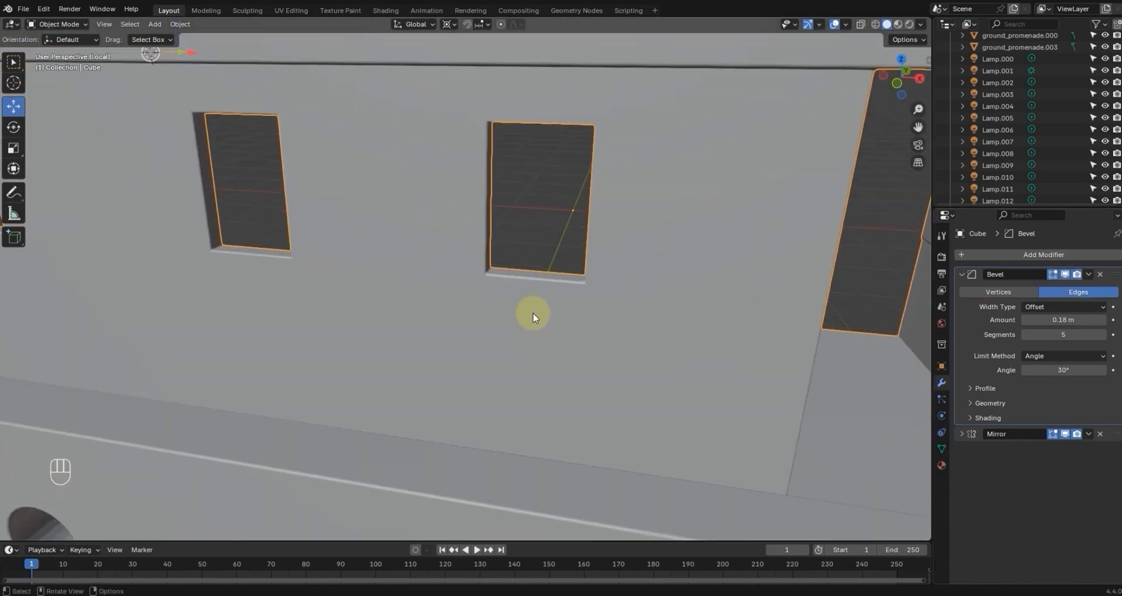
pyautogui.keyDown('shift'); pyautogui.moveTo(585, 301); pyautogui.dragTo(542, 331, button='middle'); pyautogui.keyUp('shift')
pyautogui.scroll(4, 551, 449)
pyautogui.scroll(-3, 543, 332)
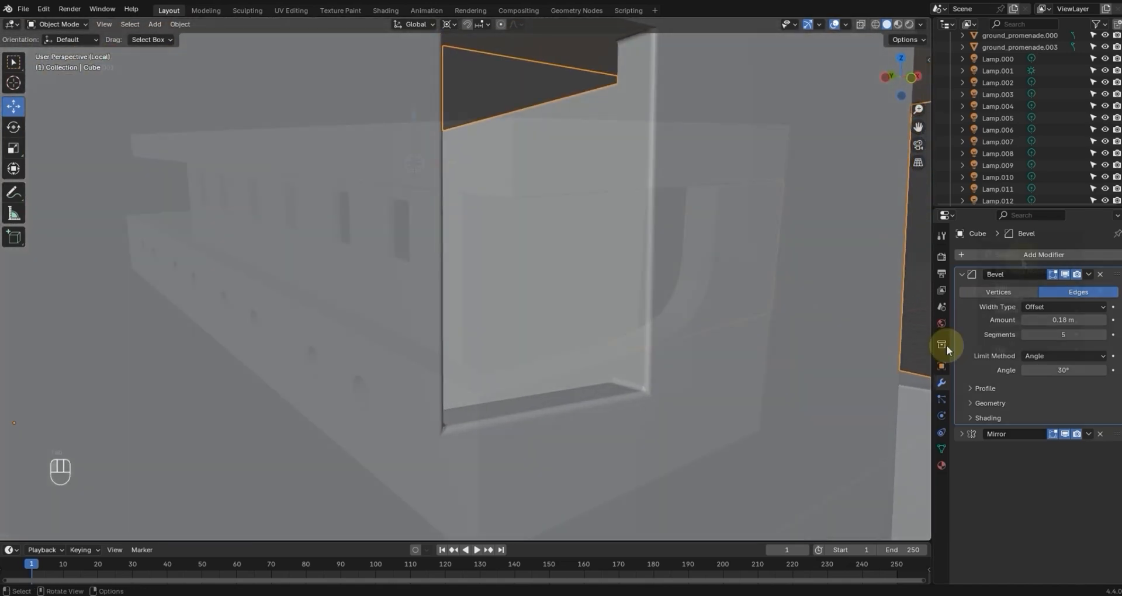
# Step: Add a Subdivision Surface modifier to the separated curved end wall piece, Cube.001
pyautogui.click(1017, 253)
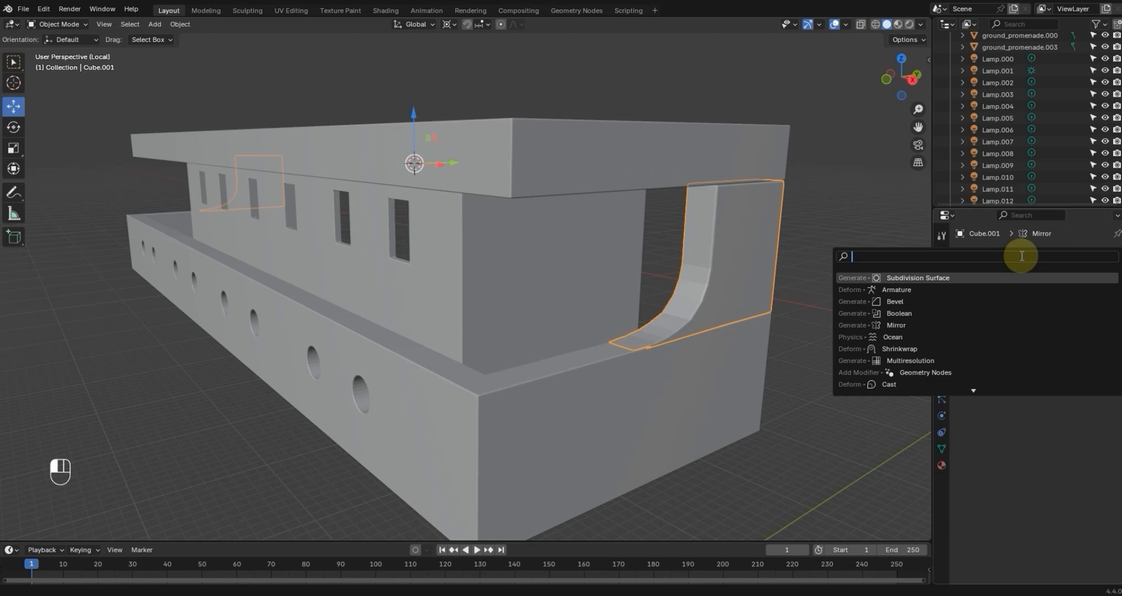
pyautogui.write('sub')
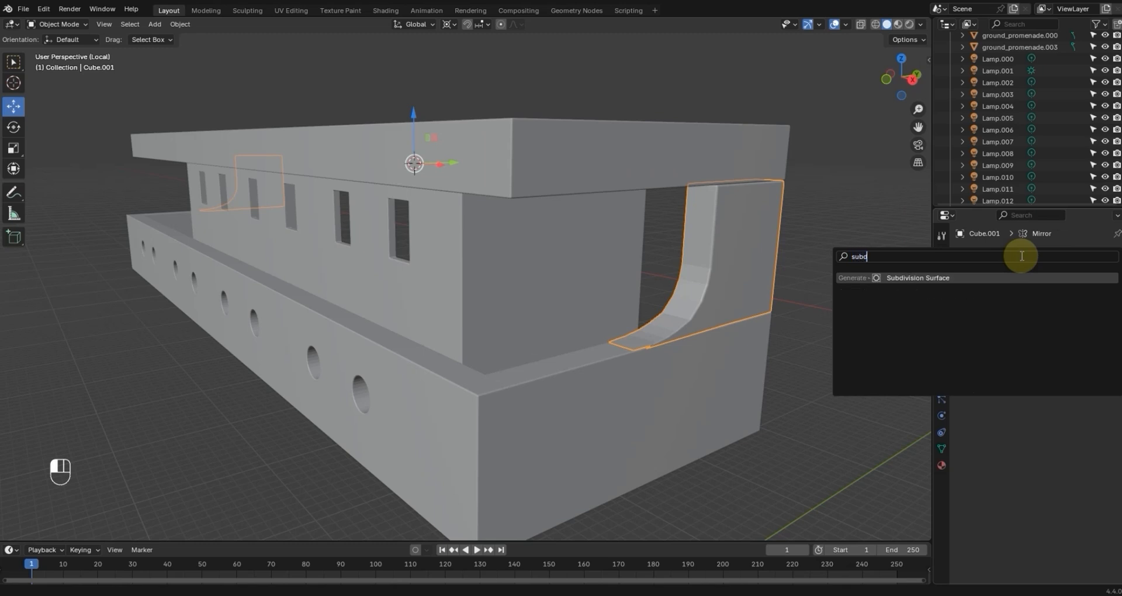
pyautogui.write('d')
pyautogui.press('Return')
pyautogui.scroll(5, 818, 292)
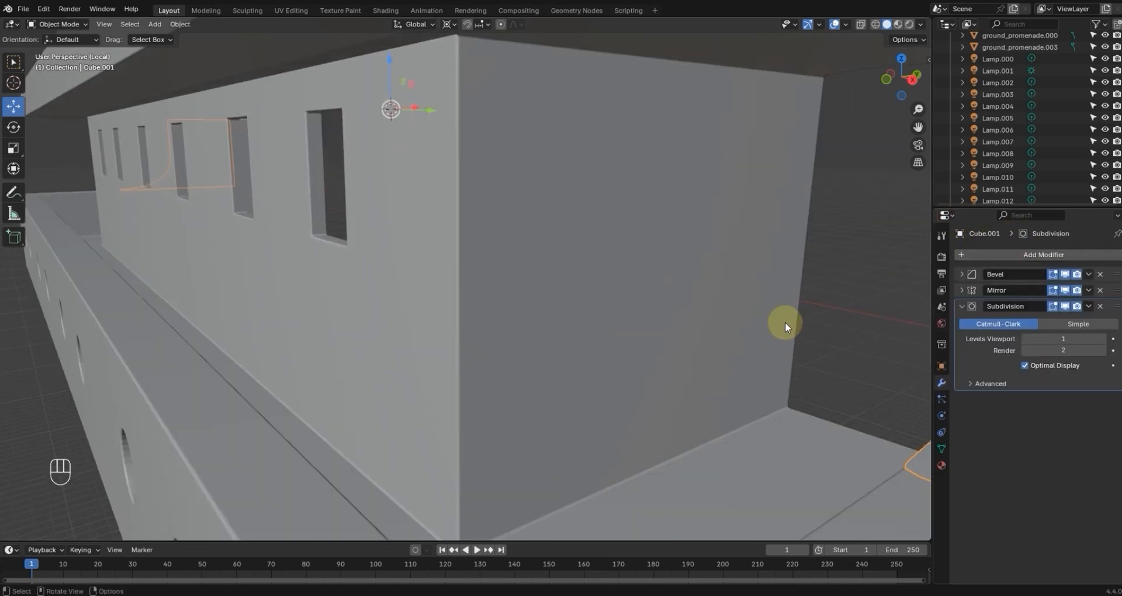
pyautogui.scroll(-2, 783, 330)
pyautogui.keyDown('shift'); pyautogui.moveTo(681, 339); pyautogui.dragTo(519, 352, button='middle'); pyautogui.keyUp('shift')
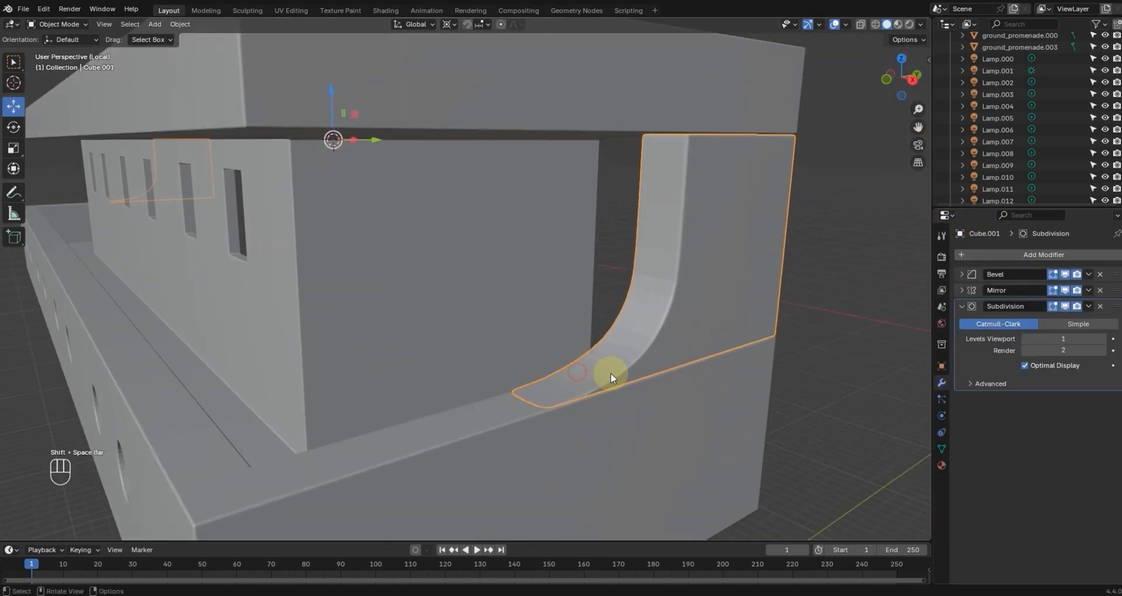
# Step: Set the end wall's subdivision viewport and render levels to 3 and deselect it to inspect the curve
pyautogui.moveTo(658, 344); pyautogui.dragTo(474, 310, button='middle')
pyautogui.scroll(4, 698, 345)
pyautogui.scroll(-6, 571, 350)
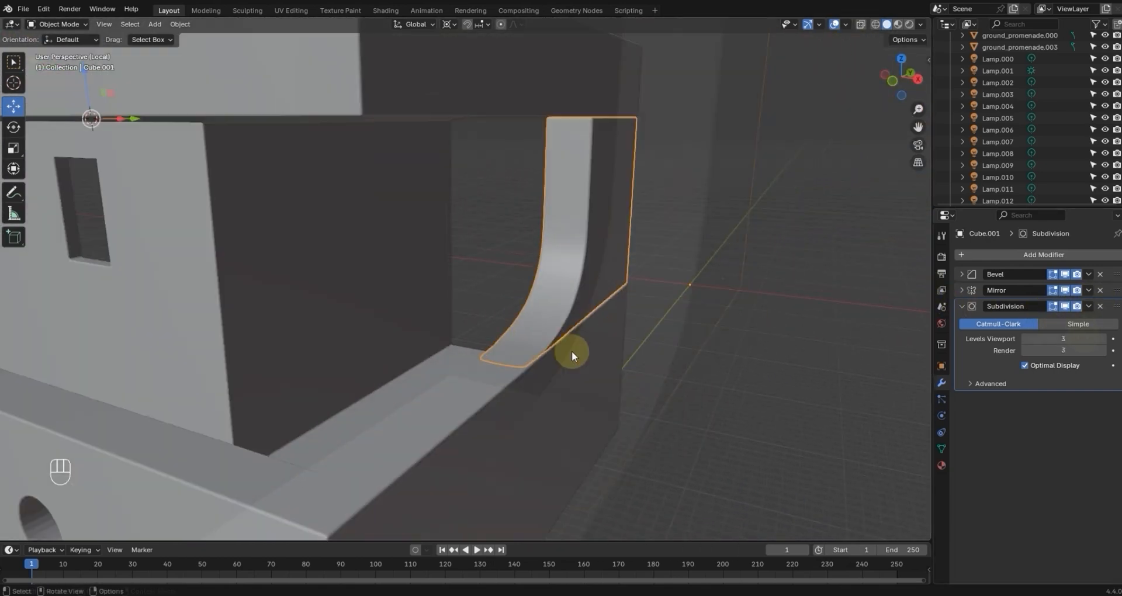
pyautogui.click(593, 272)
pyautogui.click(689, 235)
pyautogui.moveTo(657, 233); pyautogui.dragTo(612, 217, button='middle')
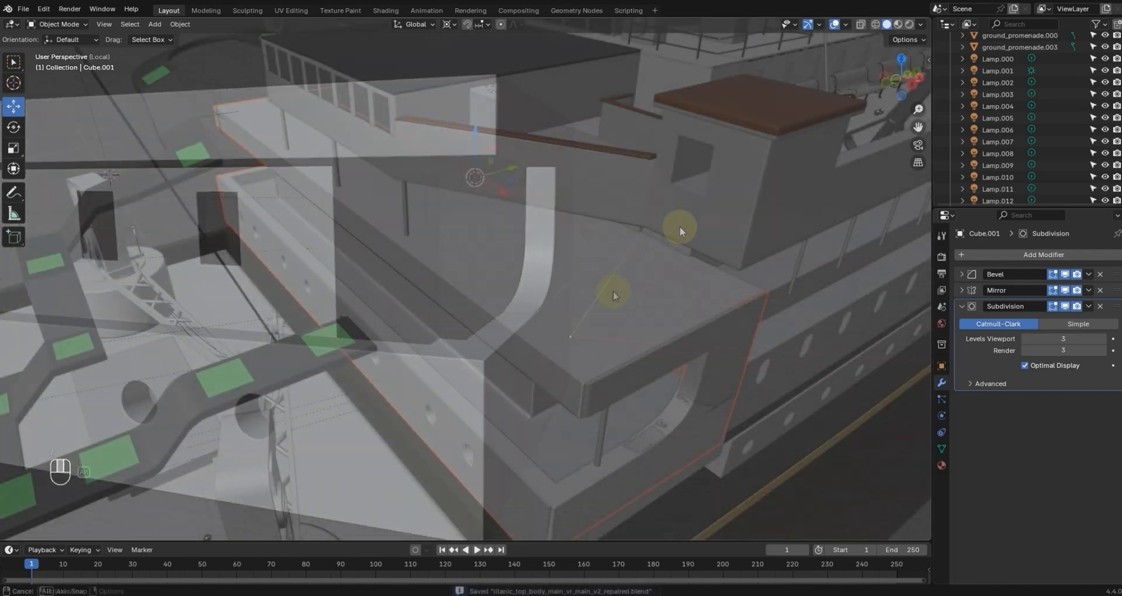
# Step: Save the file and leave local view to show the rebuilt block within the full ship
pyautogui.hotkey('ctrl', 's')
pyautogui.scroll(3, 745, 292)
pyautogui.moveTo(748, 281); pyautogui.dragTo(726, 278, button='middle')
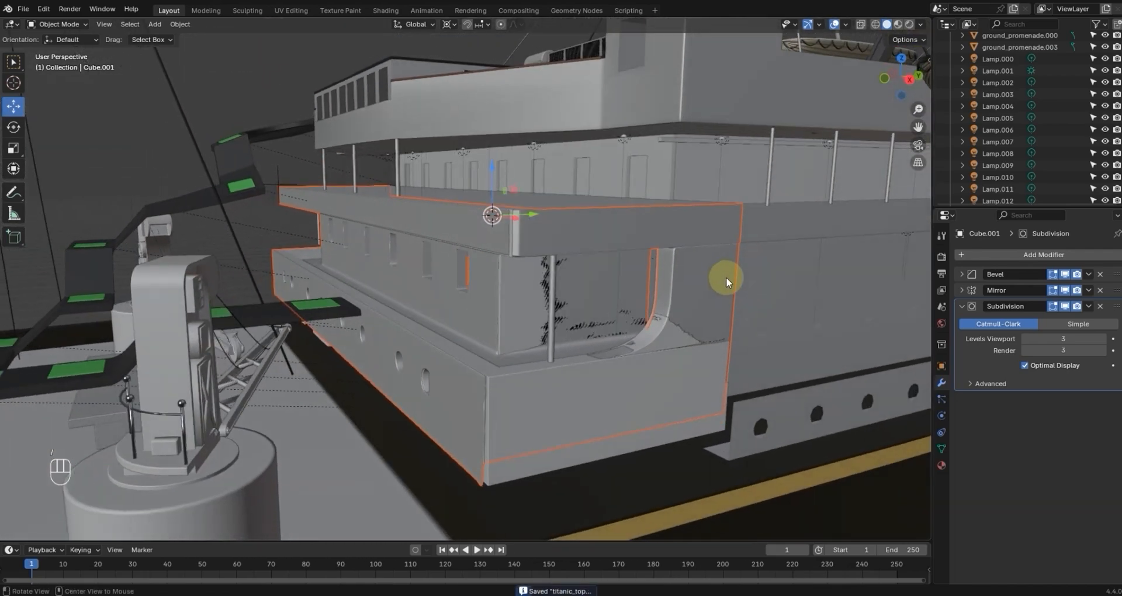
# Step: Select the original main_rooms block and hide it to inspect the rebuilt block in the ship
pyautogui.click(705, 303)
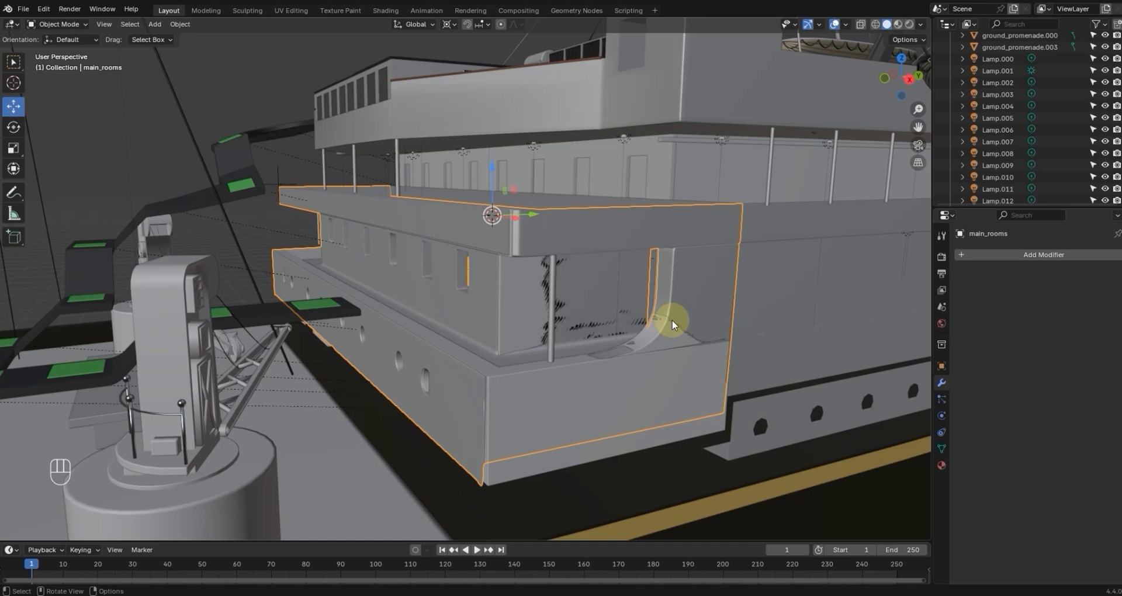
pyautogui.press('g')
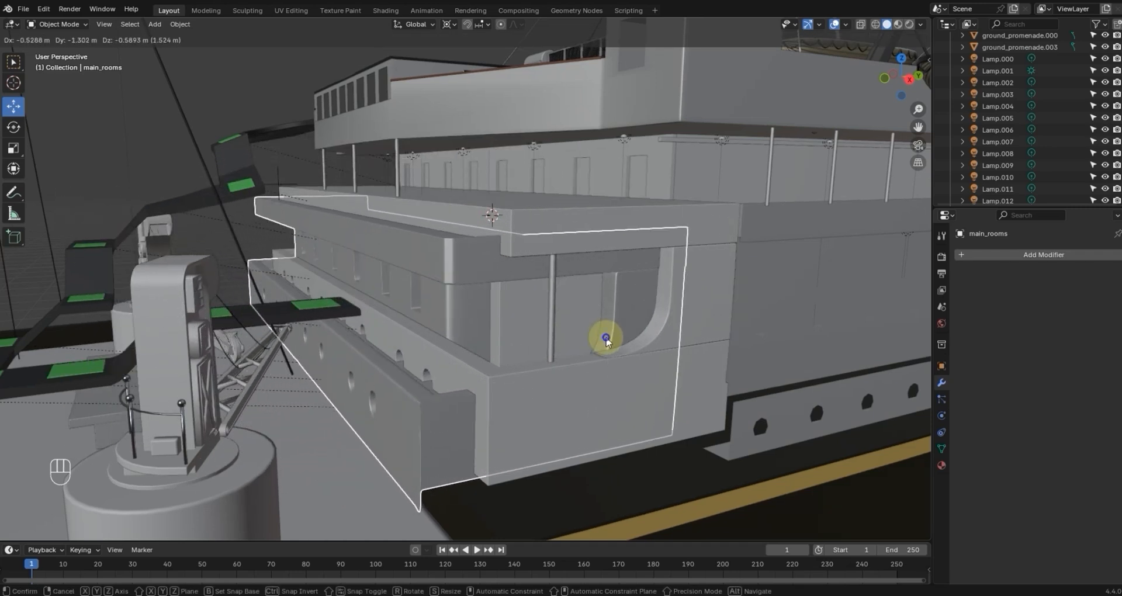
pyautogui.rightClick(633, 331)
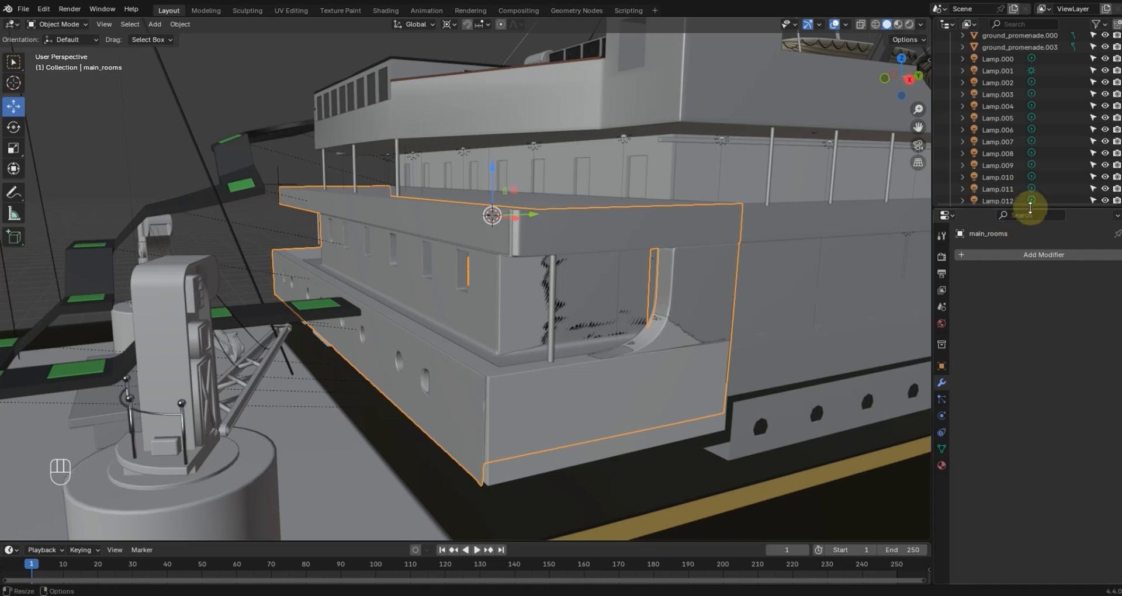
pyautogui.moveTo(1028, 206); pyautogui.dragTo(994, 539)
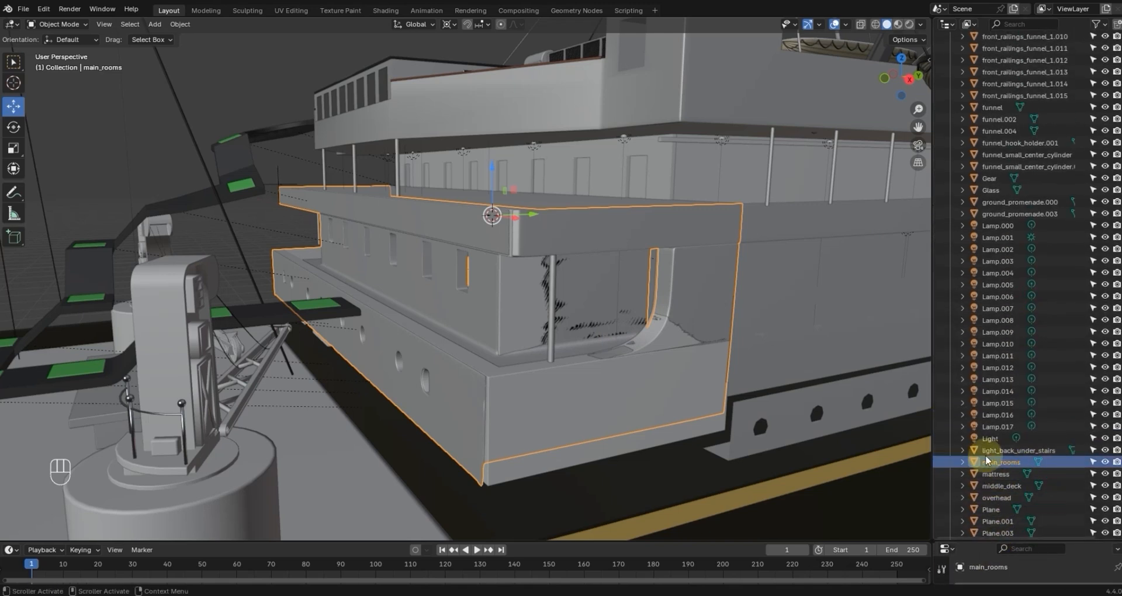
pyautogui.click(1106, 463)
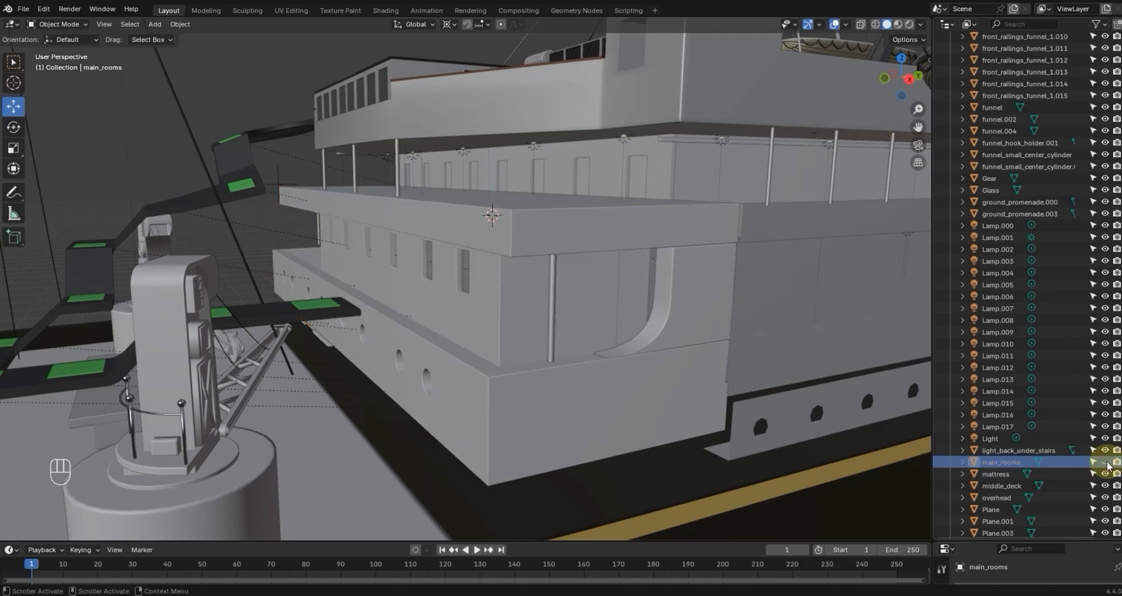
pyautogui.moveTo(848, 403); pyautogui.dragTo(690, 370, button='middle')
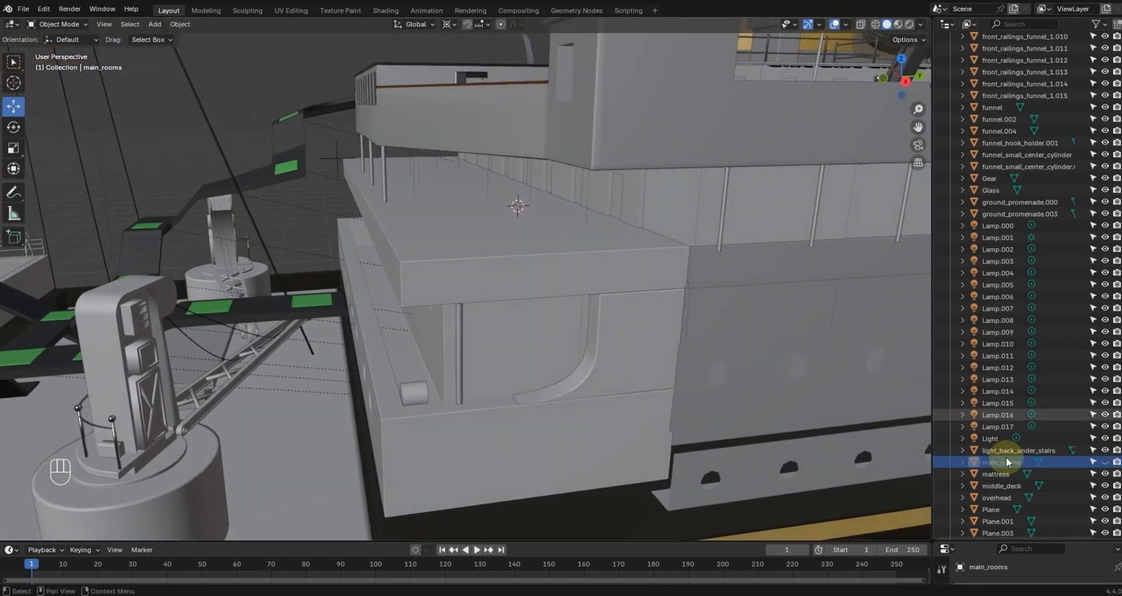
# Step: Toggle the original main_rooms block's visibility repeatedly to compare it with the rebuilt version
pyautogui.click(1106, 463)
pyautogui.click(1106, 462)
pyautogui.click(1106, 463)
pyautogui.click(1106, 462)
pyautogui.click(1106, 462)
pyautogui.click(1106, 463)
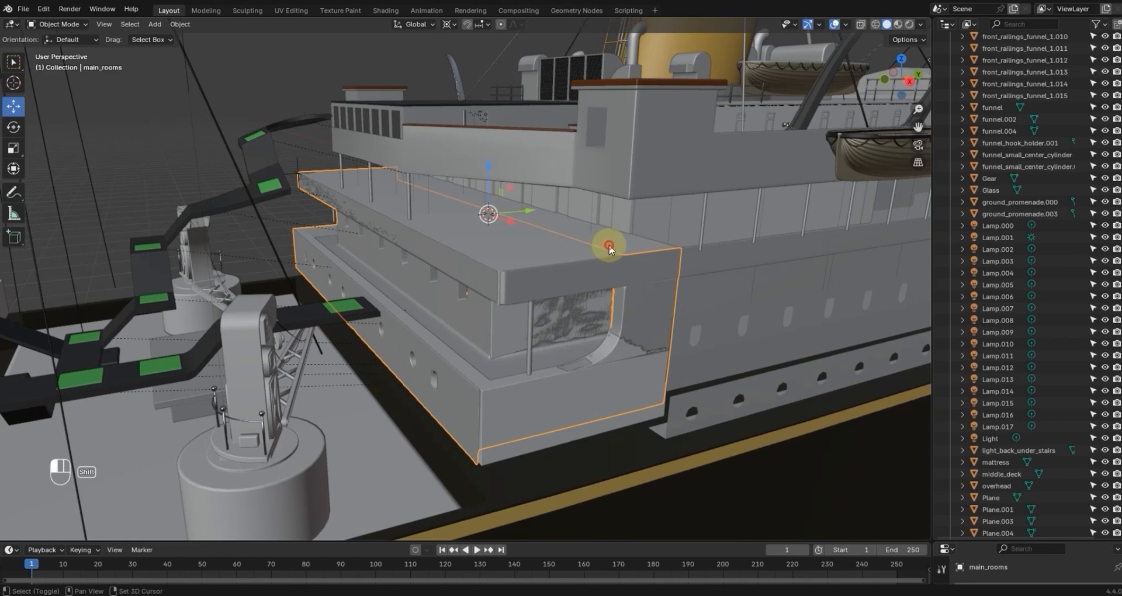
# Step: Add the rebuilt Cube block to the selection and isolate it with the original main_rooms in local view
pyautogui.keyDown('shift'); pyautogui.click(608, 246); pyautogui.keyUp('shift')
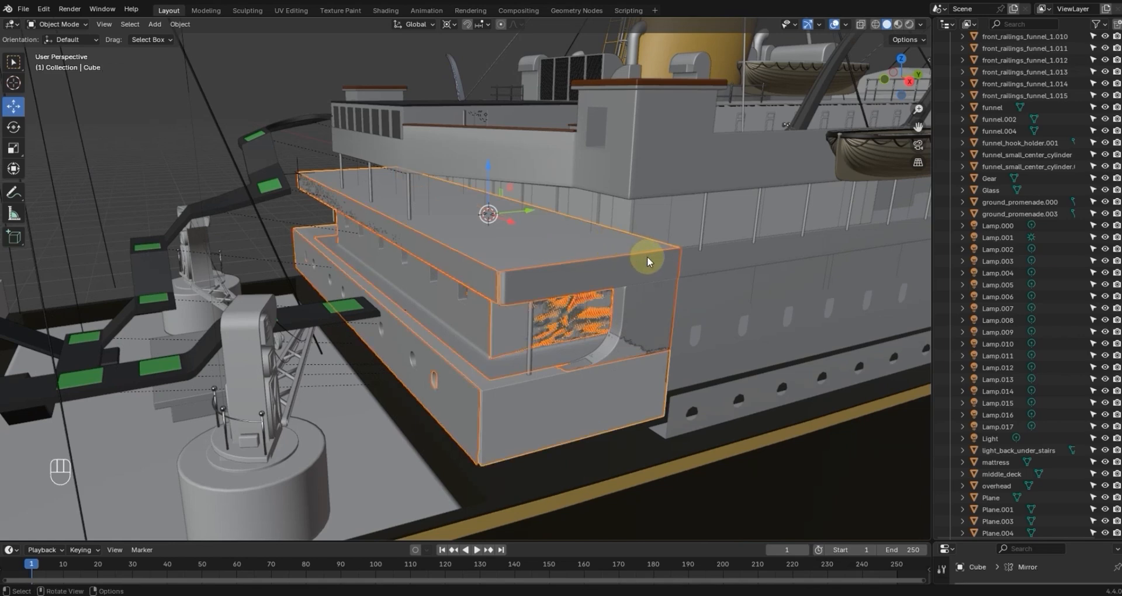
pyautogui.press('KP_Divide')
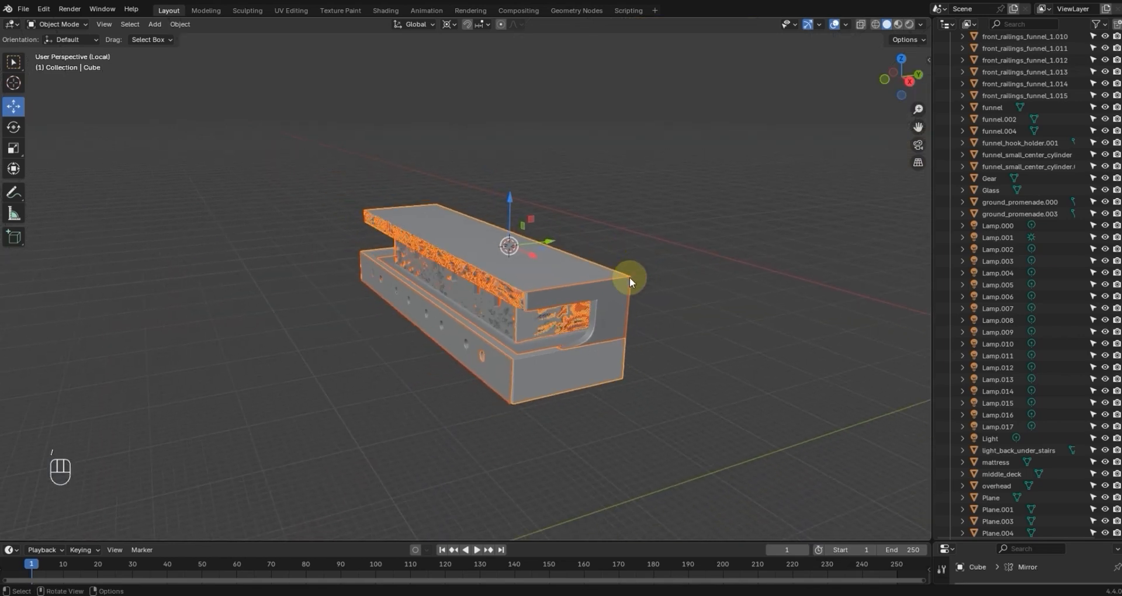
pyautogui.scroll(5, 630, 281)
pyautogui.scroll(-4, 625, 289)
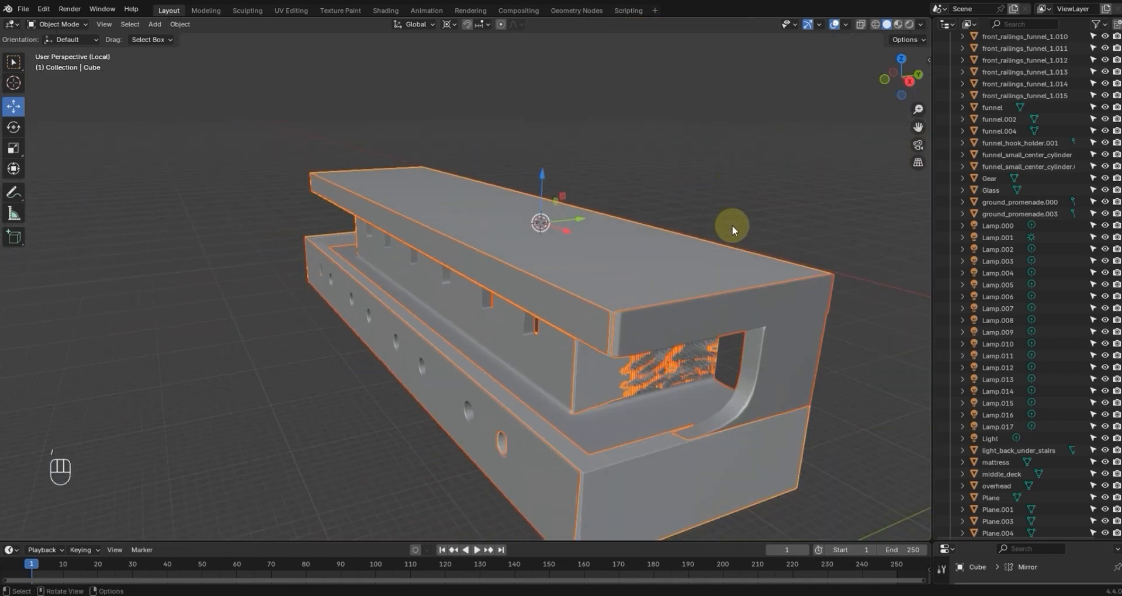
pyautogui.moveTo(759, 272); pyautogui.dragTo(438, 246, button='middle')
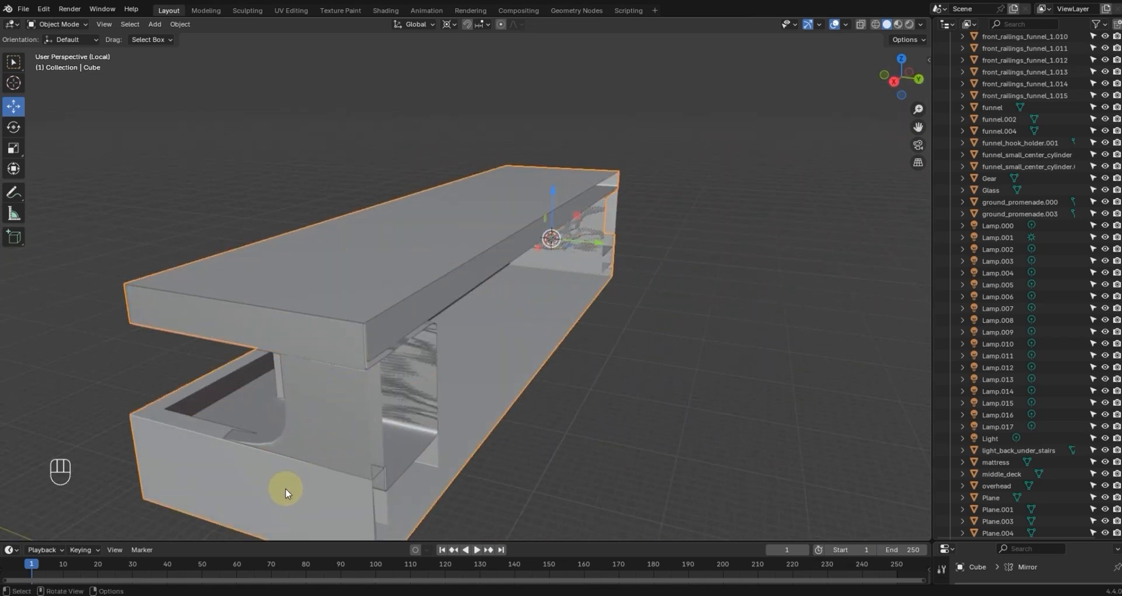
# Step: Open the rebuilt block for mesh editing, switch to face selection and select the large roof face
pyautogui.press('h')
pyautogui.scroll(3, 376, 300)
pyautogui.moveTo(394, 319); pyautogui.dragTo(529, 314, button='middle')
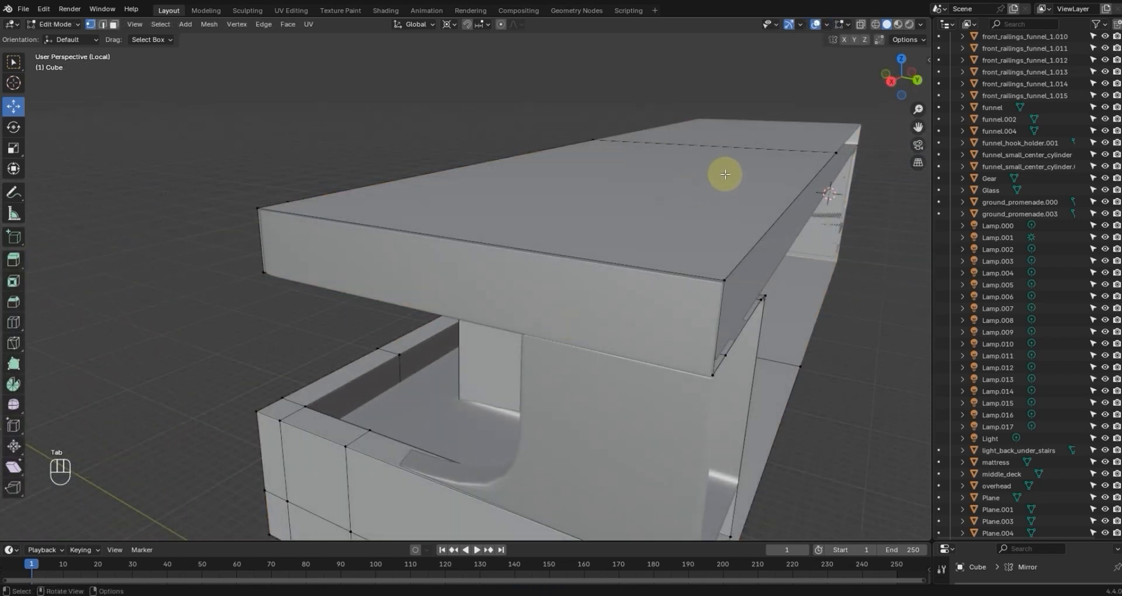
pyautogui.scroll(2, 743, 198)
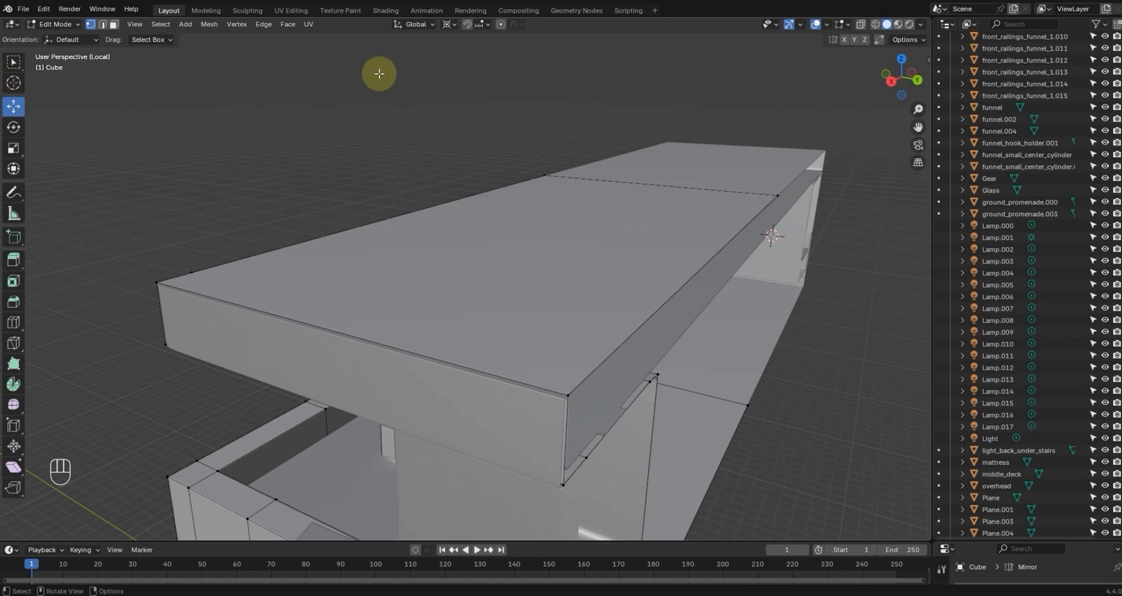
pyautogui.click(116, 26)
pyautogui.click(220, 113)
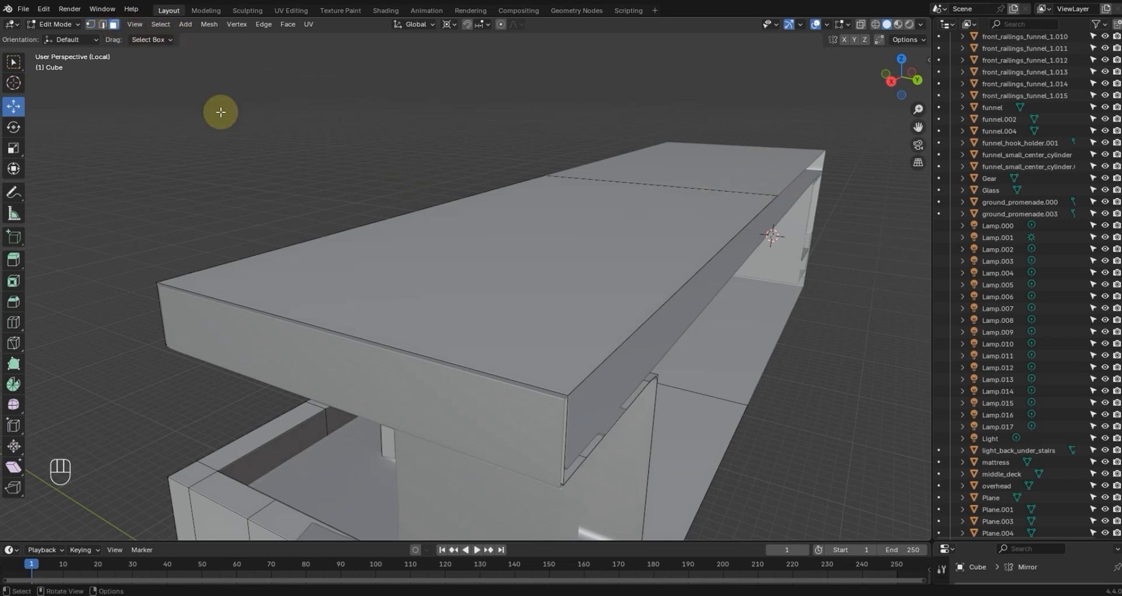
pyautogui.click(503, 254)
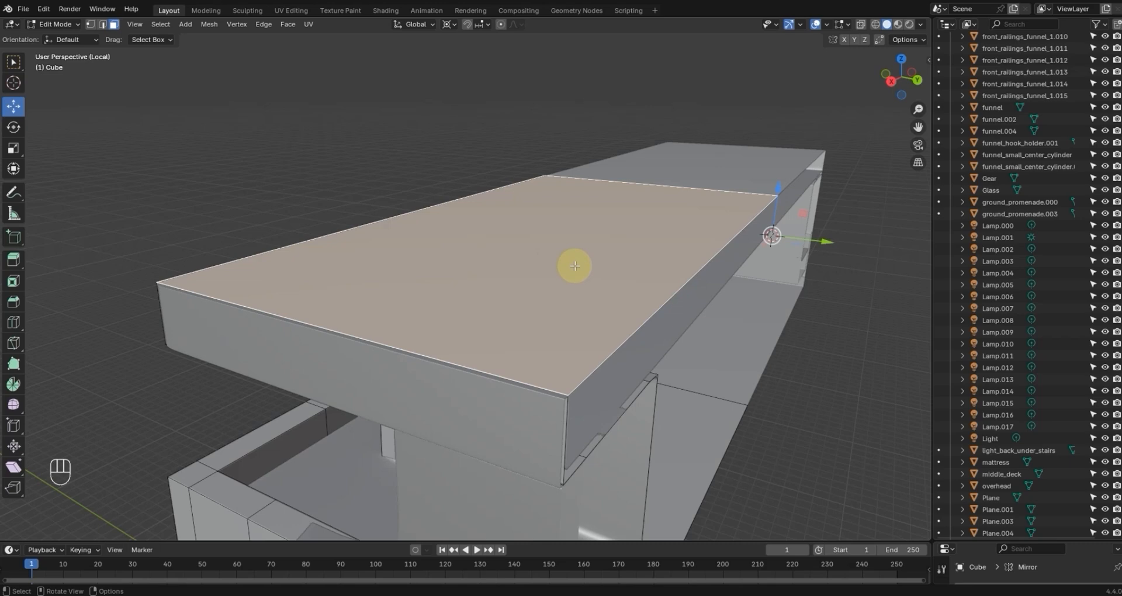
pyautogui.press('KP_7')
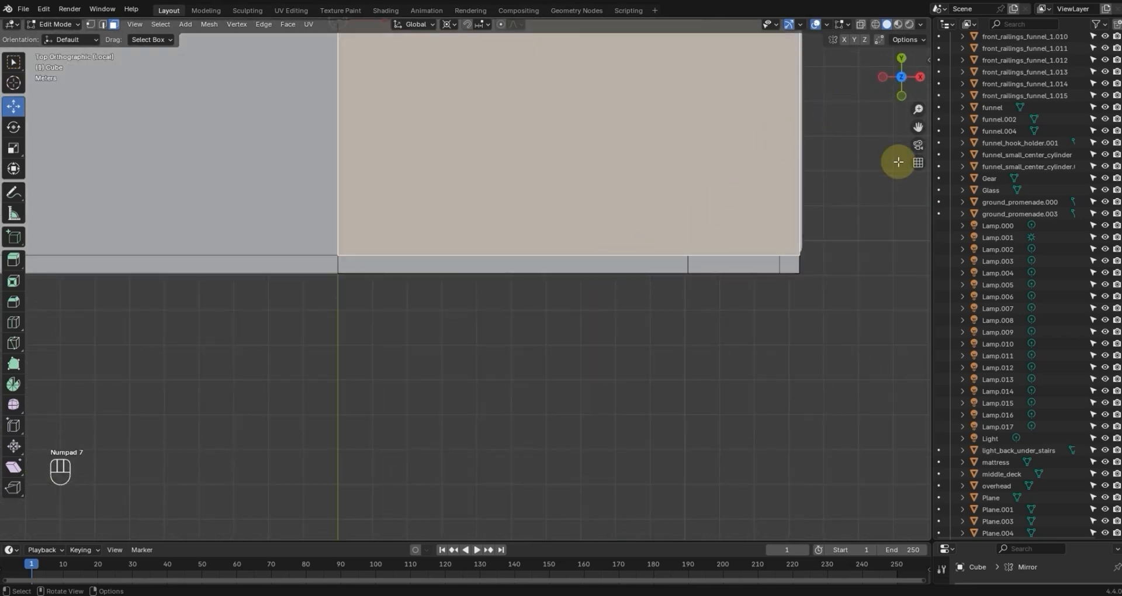
pyautogui.moveTo(772, 180); pyautogui.dragTo(507, 71, button='middle')
pyautogui.keyDown('alt'); pyautogui.moveTo(550, 110); pyautogui.dragTo(558, 116); pyautogui.keyUp('alt')
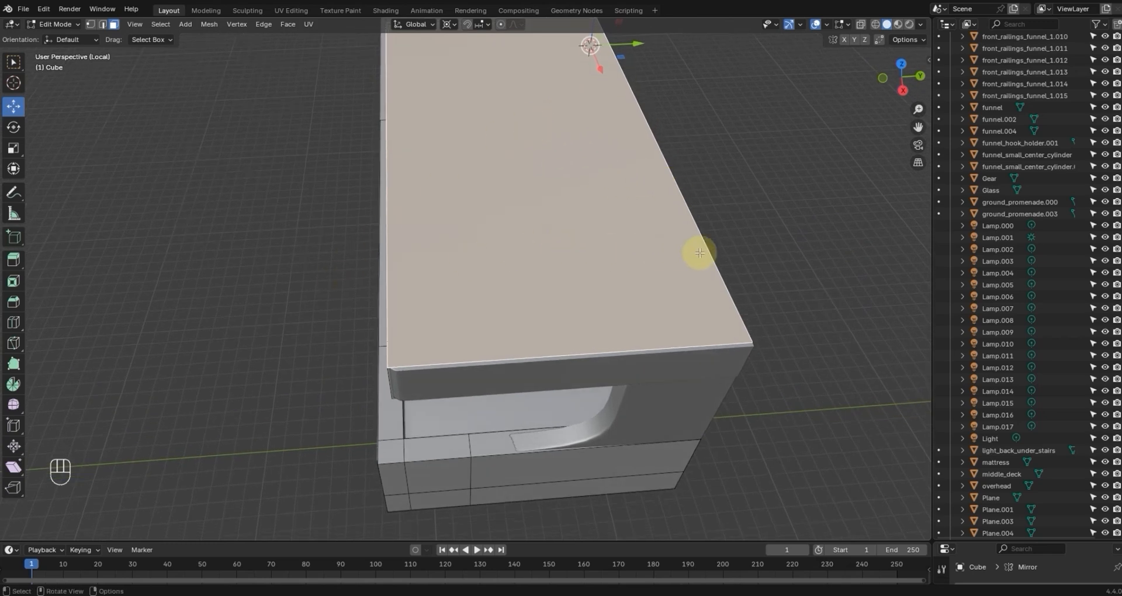
# Step: Try to inset the roof face by about 0.235 m, comparing the result with Offset Even on and off
pyautogui.press('s')
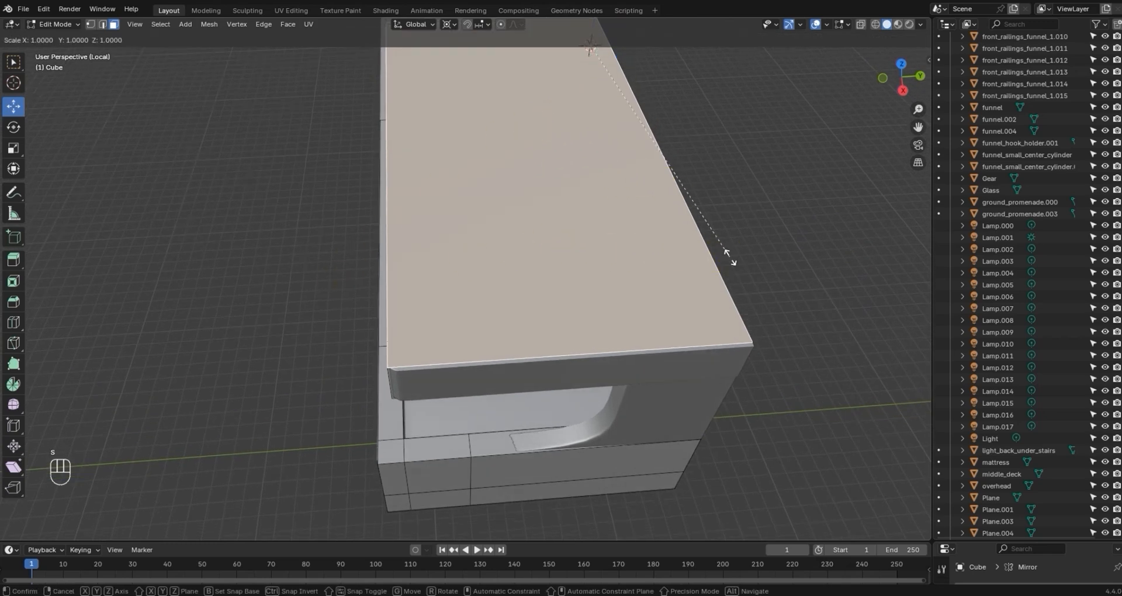
pyautogui.click(734, 253)
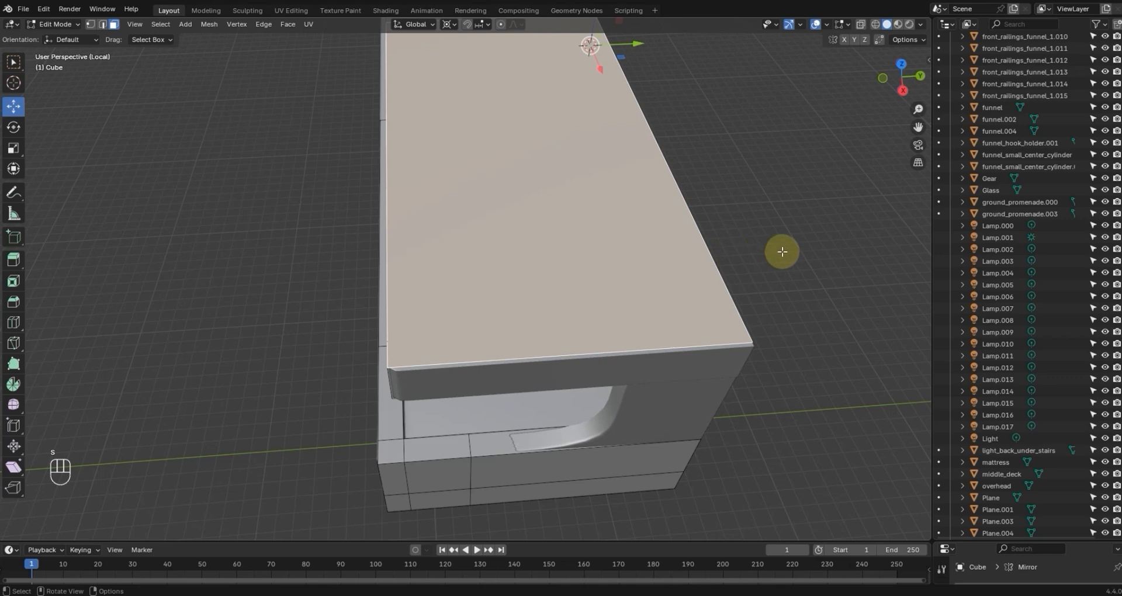
pyautogui.press('i')
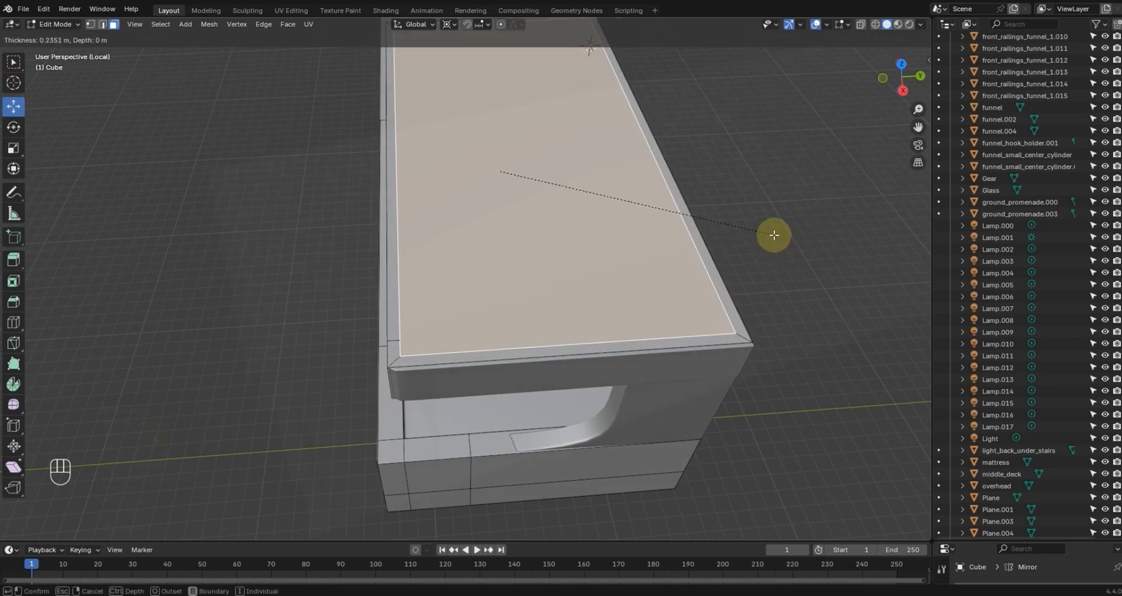
pyautogui.click(775, 235)
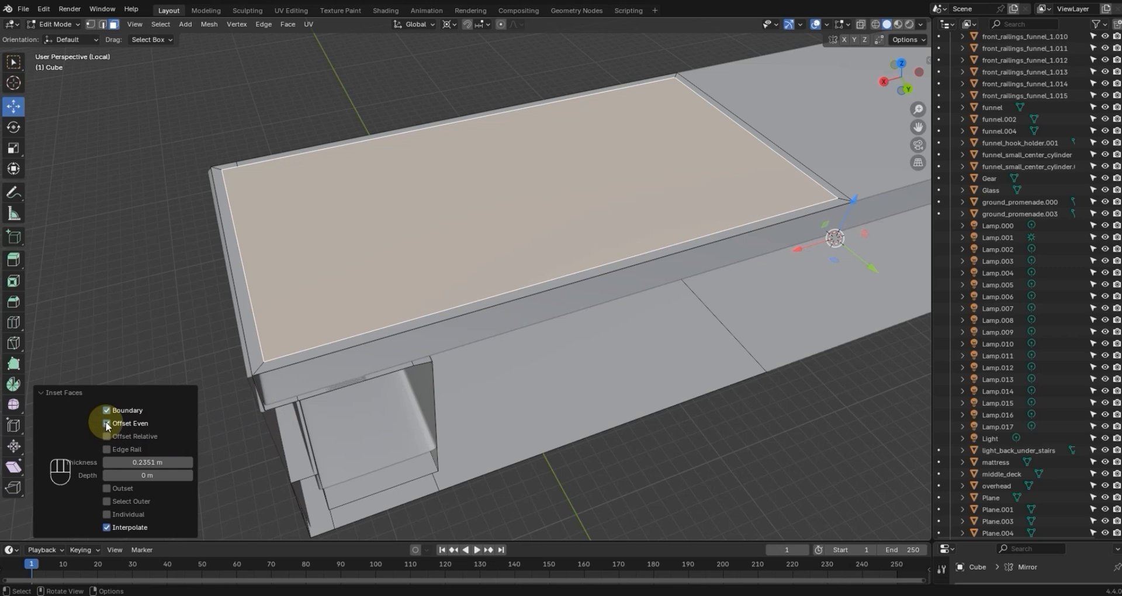
pyautogui.click(106, 423)
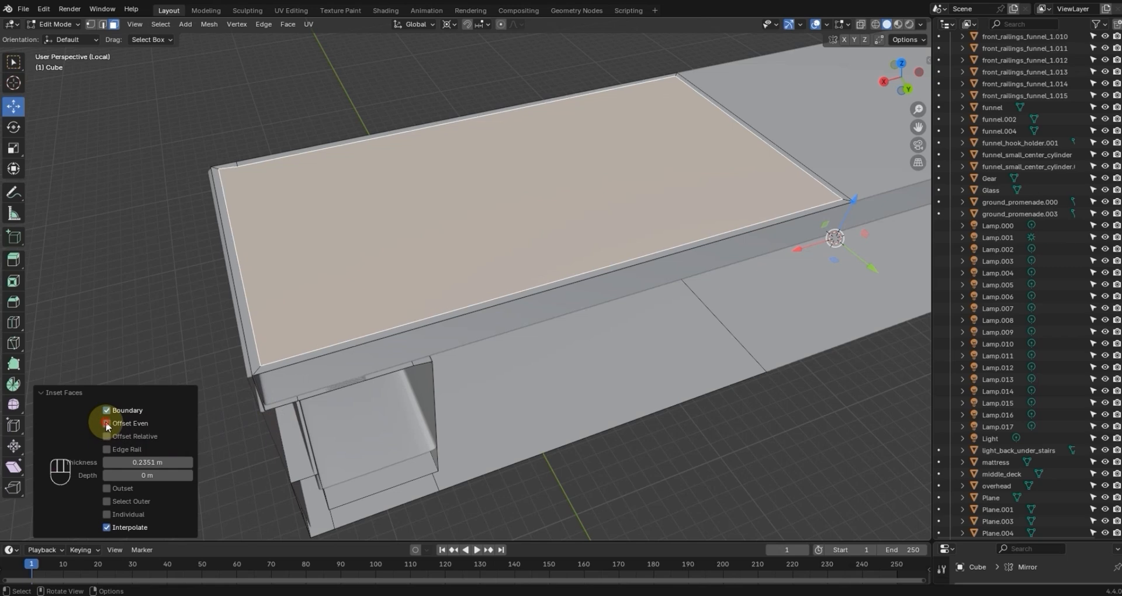
pyautogui.click(106, 424)
pyautogui.click(106, 423)
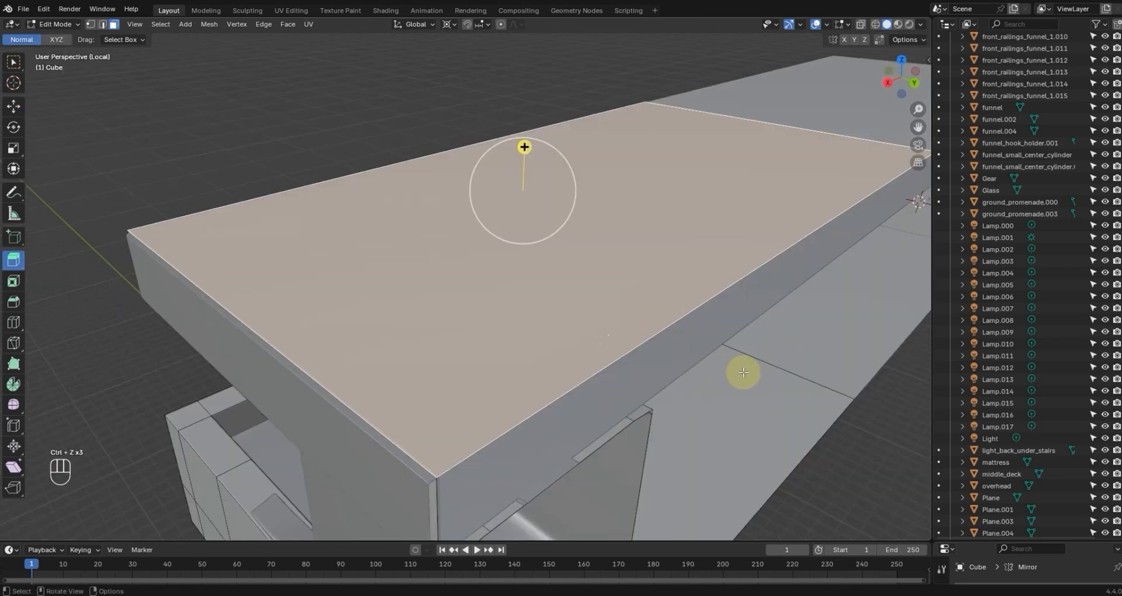
# Step: Inset the roof face by about 0.23 m with Boundary off, and extrude it down about 0.77 m to recess the roof
pyautogui.press('i')
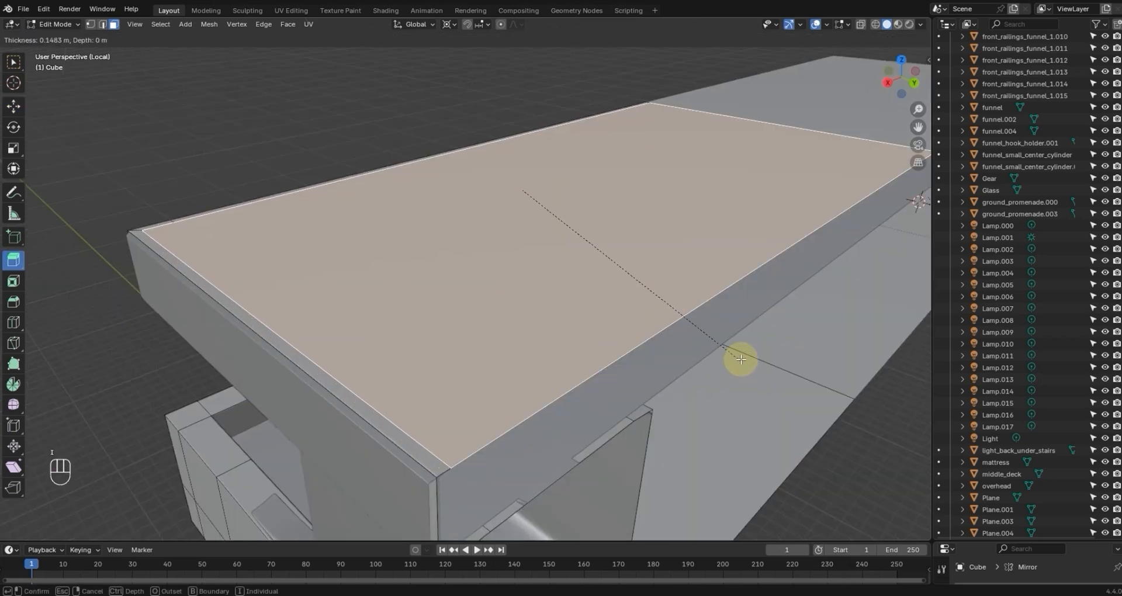
pyautogui.click(738, 356)
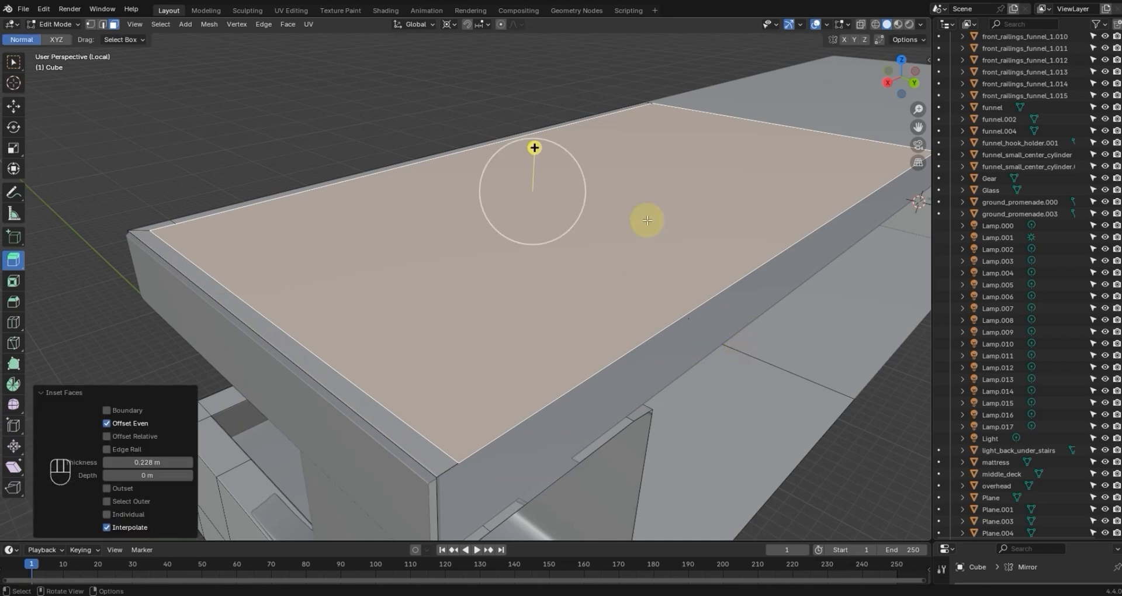
pyautogui.moveTo(535, 148); pyautogui.dragTo(544, 189)
pyautogui.moveTo(584, 251)
pyautogui.mouseDown(button='middle')
pyautogui.moveTo(562, 230)
pyautogui.moveTo(583, 258)
pyautogui.mouseUp(button='middle')
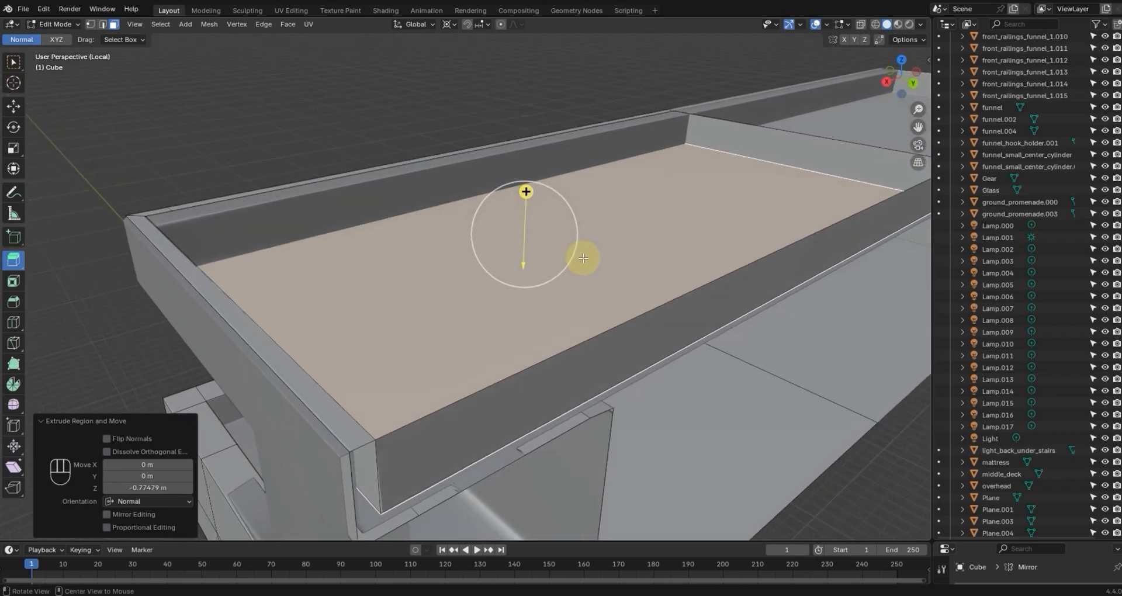
# Step: Delete the long vertical face created by the extrusion along the roof's open back side
pyautogui.click(637, 343)
pyautogui.press('x')
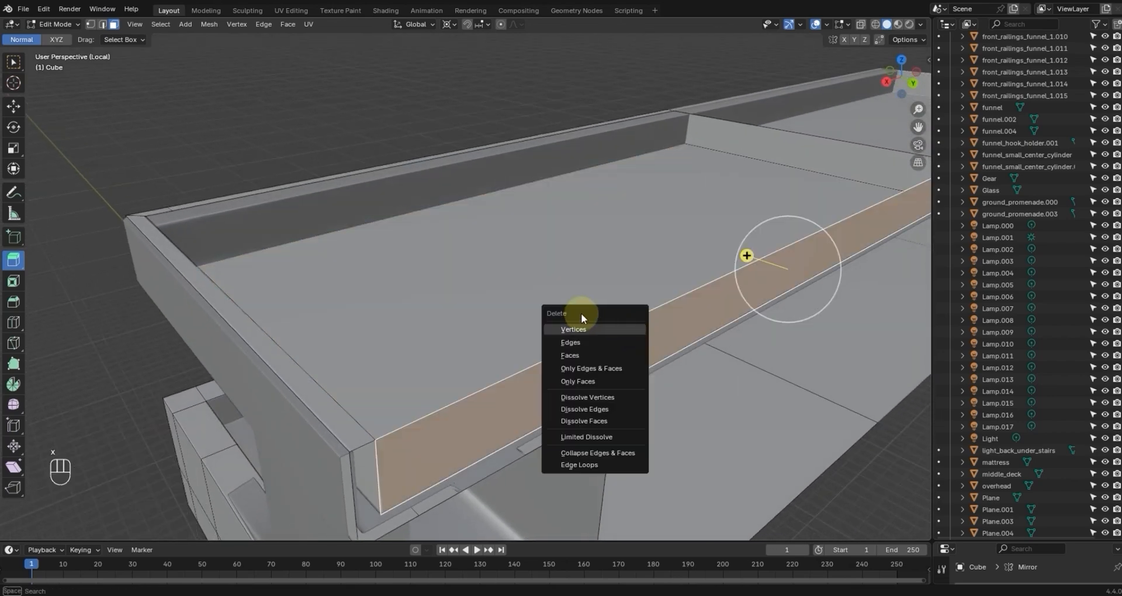
pyautogui.click(572, 356)
# Step: Delete the vertical face crossing the roof recess at the mirror seam
pyautogui.moveTo(597, 310); pyautogui.dragTo(717, 313, button='middle')
pyautogui.scroll(-2, 725, 311)
pyautogui.scroll(4, 731, 307)
pyautogui.scroll(-1, 745, 284)
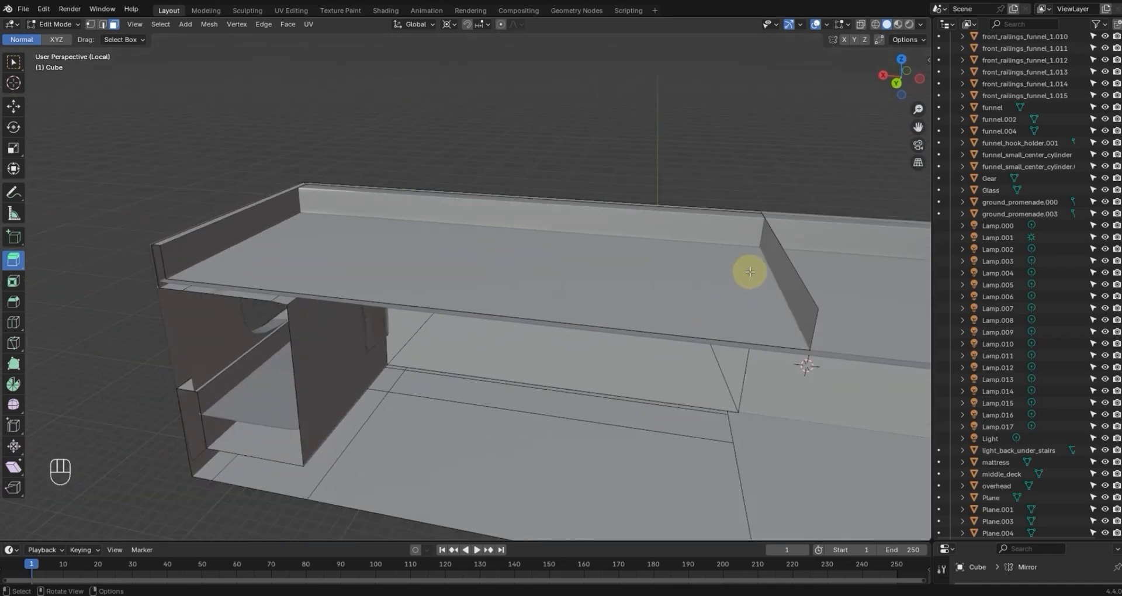
pyautogui.click(793, 275)
pyautogui.press('x')
pyautogui.click(780, 274)
pyautogui.moveTo(782, 298); pyautogui.dragTo(868, 289, button='middle')
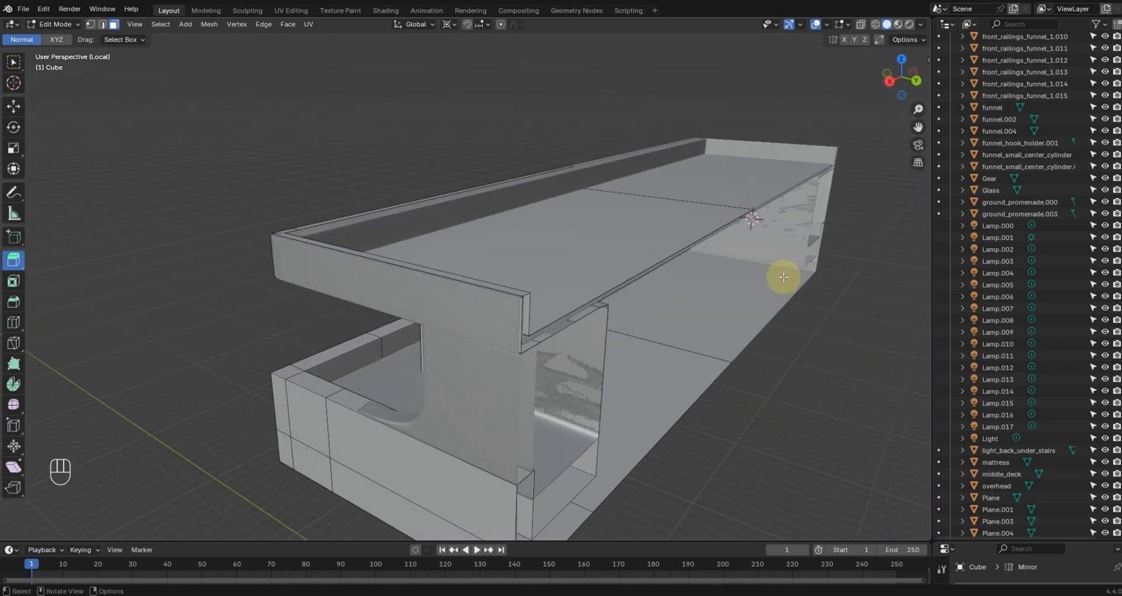
# Step: Select the vertices of the roof recess's inner long wall in vertex mode, using the right orthographic wireframe view
pyautogui.press('a')
pyautogui.moveTo(752, 270); pyautogui.dragTo(657, 261, button='middle')
pyautogui.press('KP_3')
pyautogui.hotkey('shift', 'z')
pyautogui.press('1')
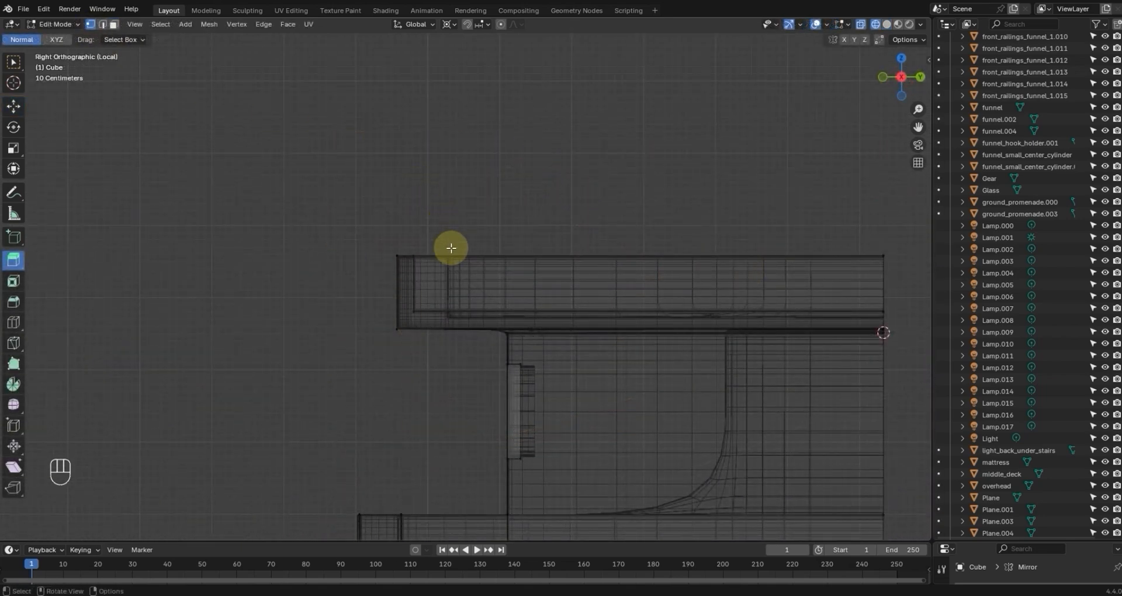
pyautogui.moveTo(407, 240); pyautogui.dragTo(413, 262)
pyautogui.moveTo(446, 326); pyautogui.dragTo(522, 319)
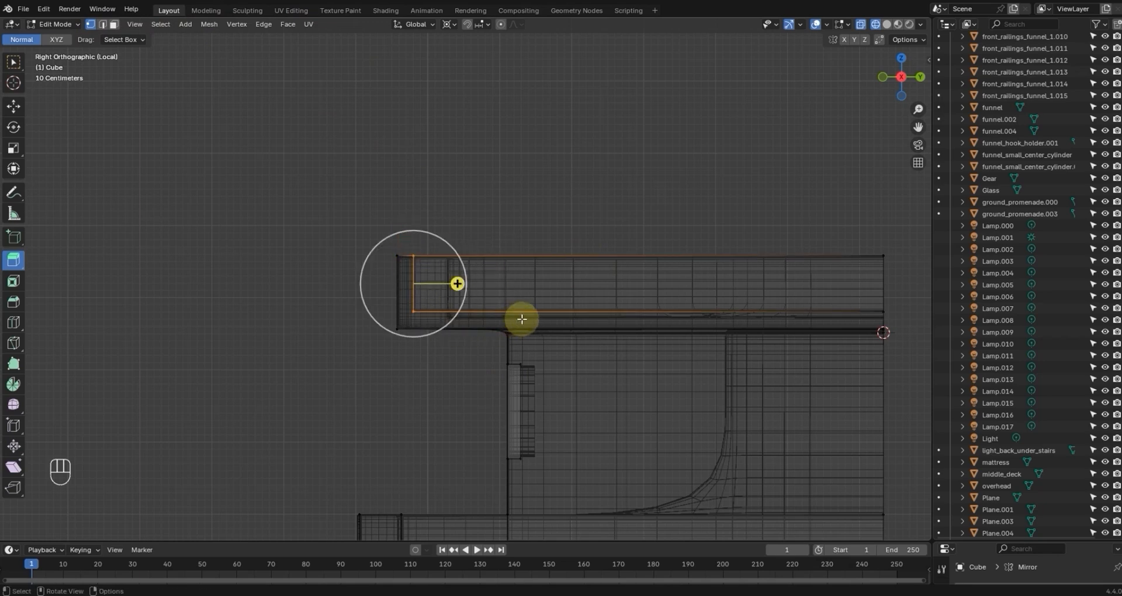
# Step: Activate the Move tool and set the transform pivot point to Median Point for the selected recess vertices
pyautogui.click(13, 106)
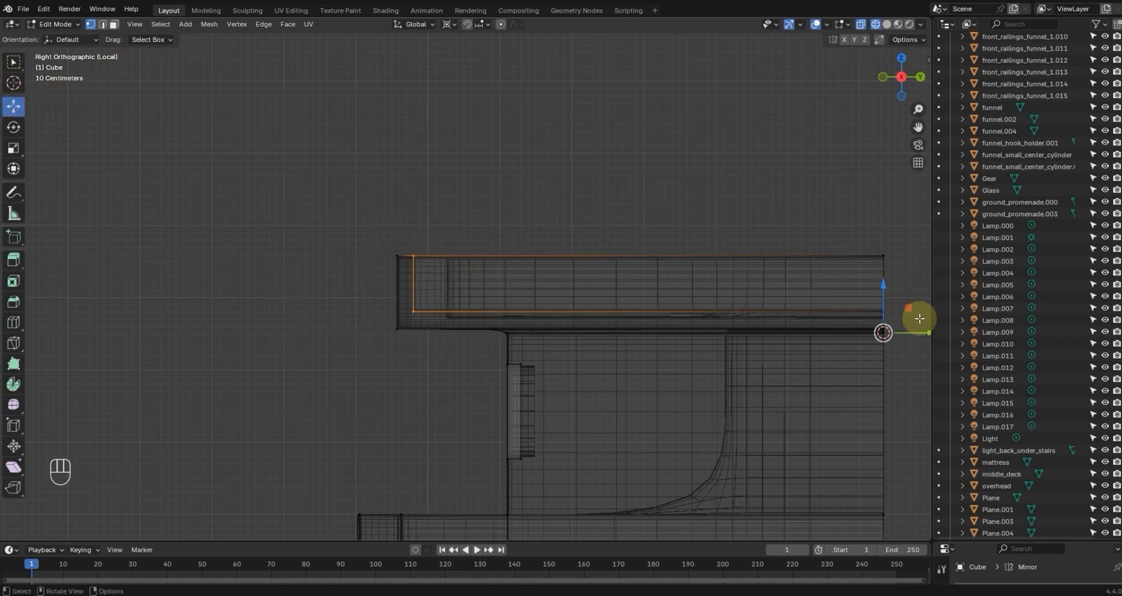
pyautogui.scroll(-4, 857, 296)
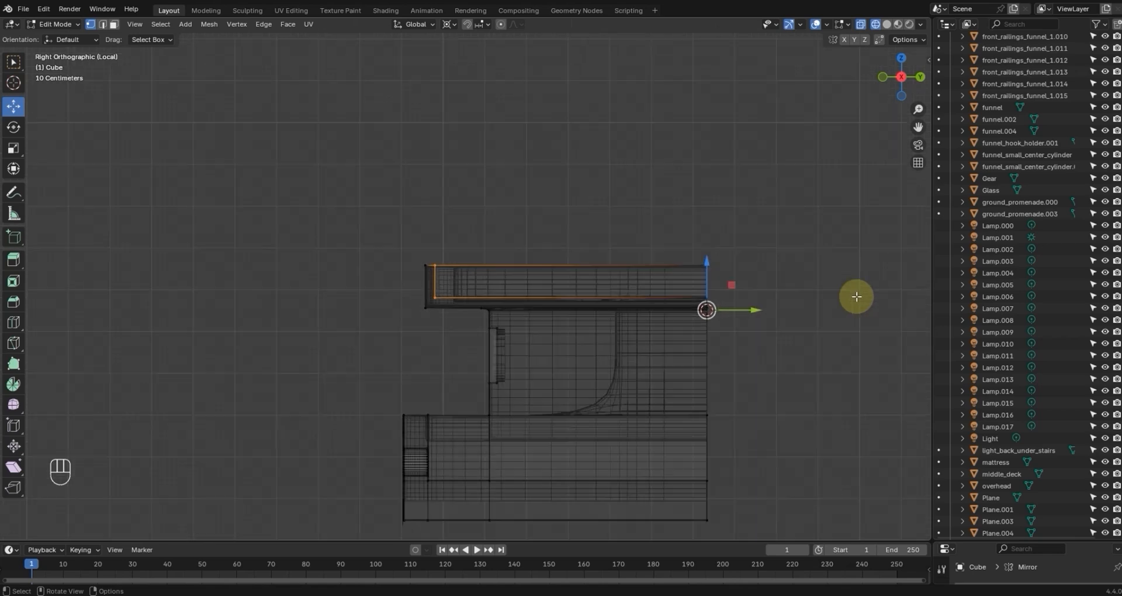
pyautogui.click(441, 25)
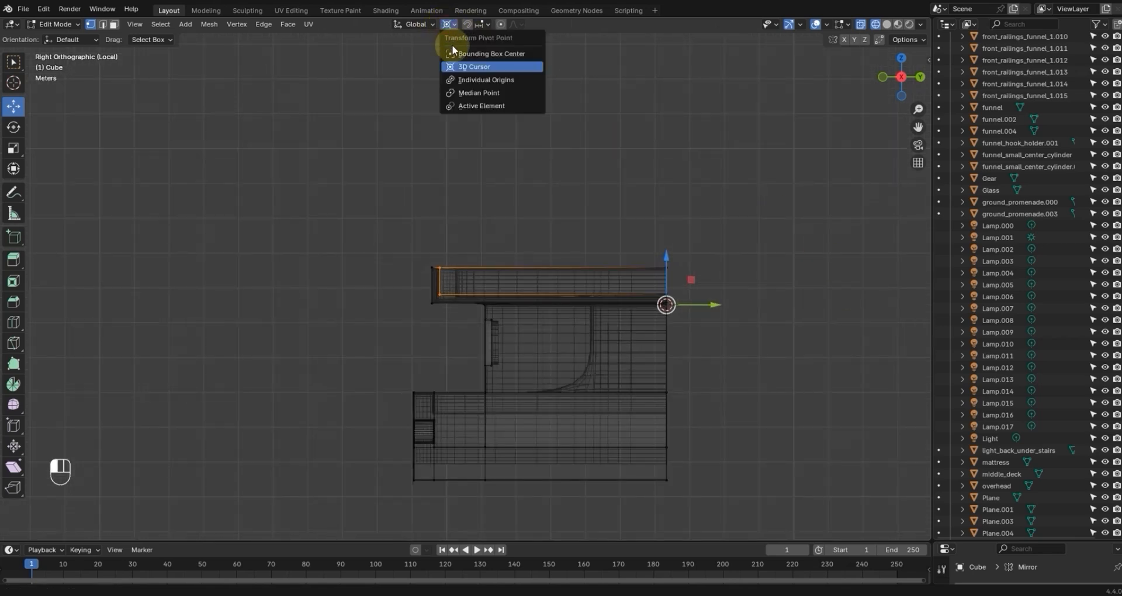
pyautogui.click(478, 93)
pyautogui.scroll(4, 551, 230)
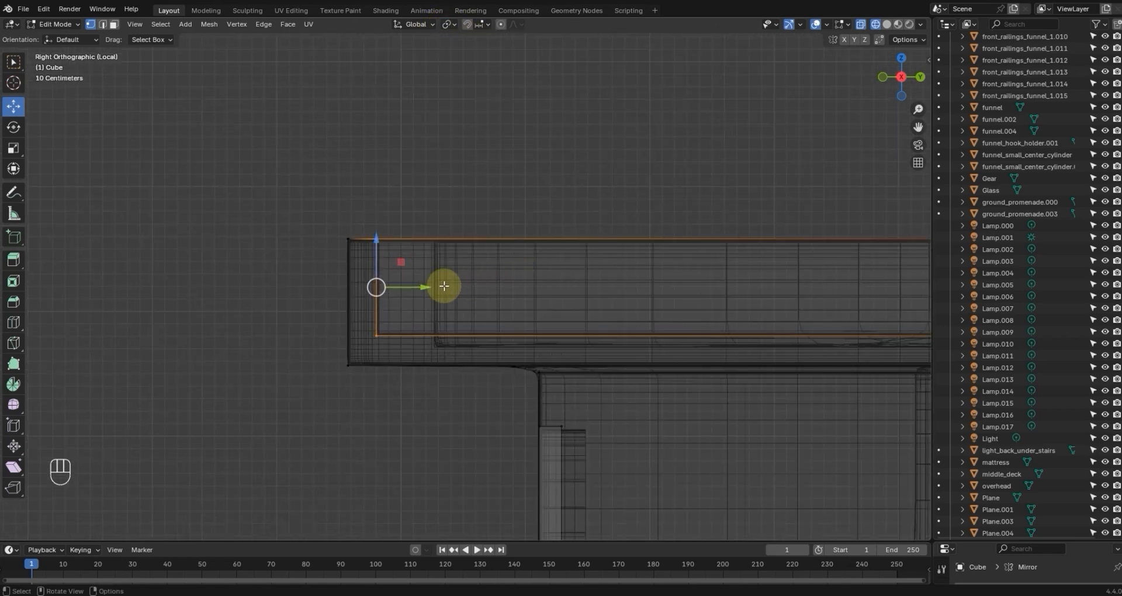
# Step: Move the selected inner wall vertices of the roof recess about 0.44 m along Y, and return to Object Mode with solid shading
pyautogui.moveTo(429, 288); pyautogui.dragTo(488, 294)
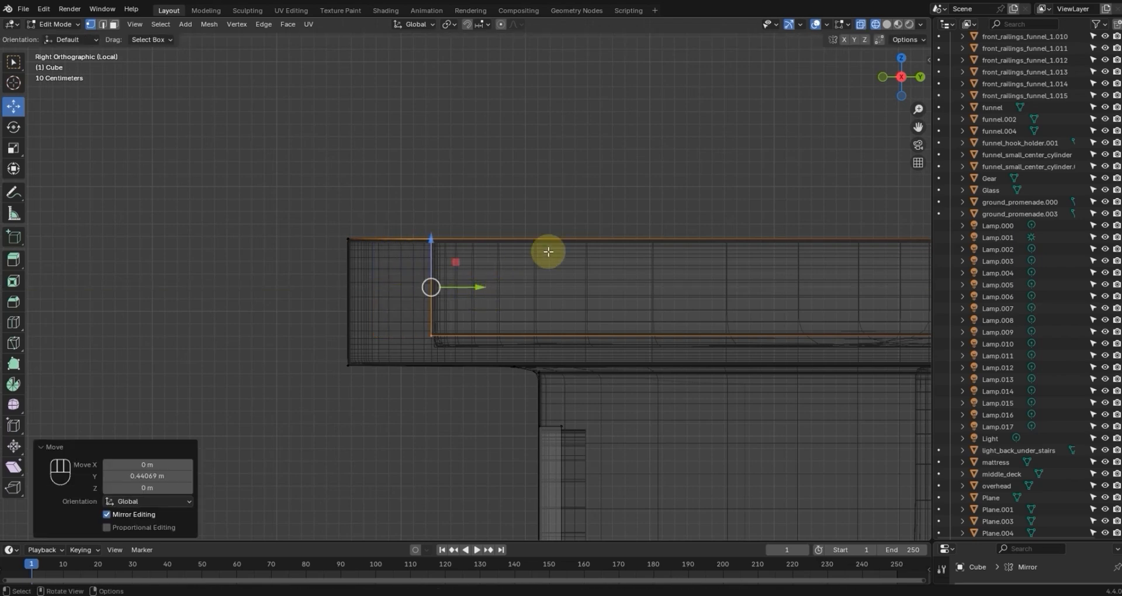
pyautogui.keyDown('alt'); pyautogui.moveTo(588, 216); pyautogui.dragTo(494, 343); pyautogui.keyUp('alt')
pyautogui.press('Tab')
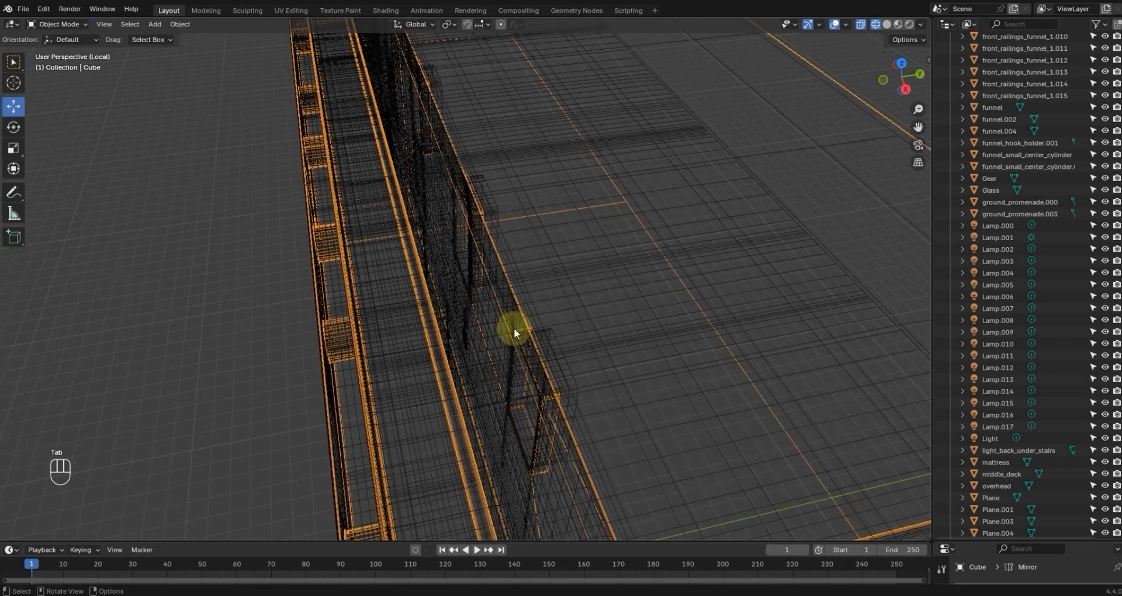
pyautogui.keyDown('alt'); pyautogui.moveTo(535, 310); pyautogui.dragTo(563, 288); pyautogui.keyUp('alt')
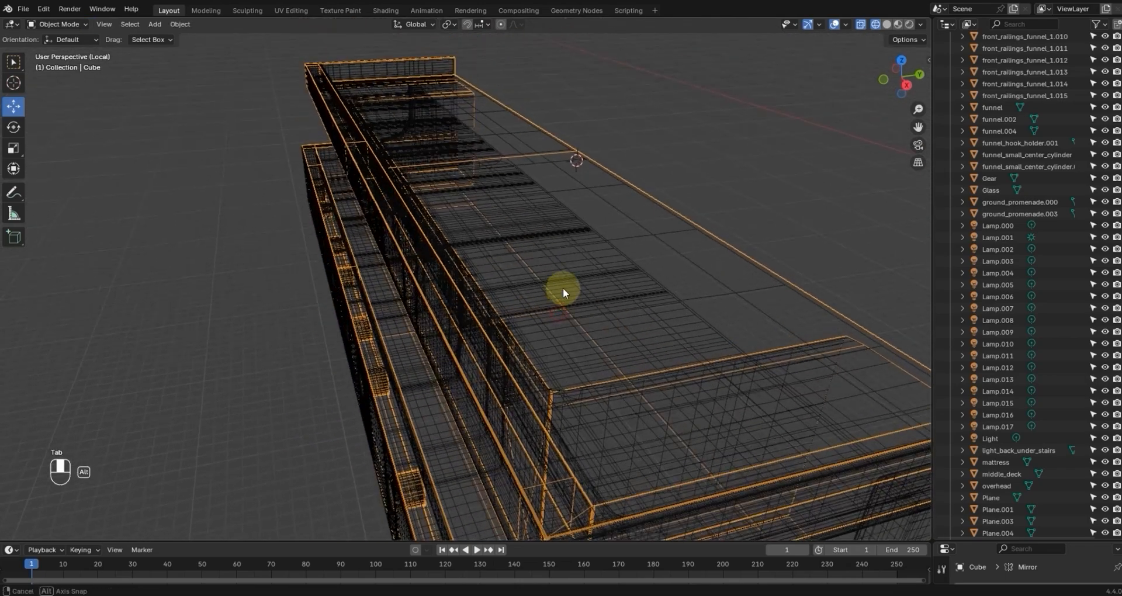
pyautogui.click(888, 24)
pyautogui.moveTo(891, 26)
pyautogui.keyDown('alt'); pyautogui.mouseDown()
pyautogui.moveTo(733, 180)
pyautogui.moveTo(647, 200)
pyautogui.moveTo(670, 191)
pyautogui.moveTo(599, 230)
pyautogui.moveTo(501, 218)
pyautogui.mouseUp(); pyautogui.keyUp('alt')
# Step: Hide the original main_rooms object and examine the new block's roof recess from several angles
pyautogui.click(534, 217)
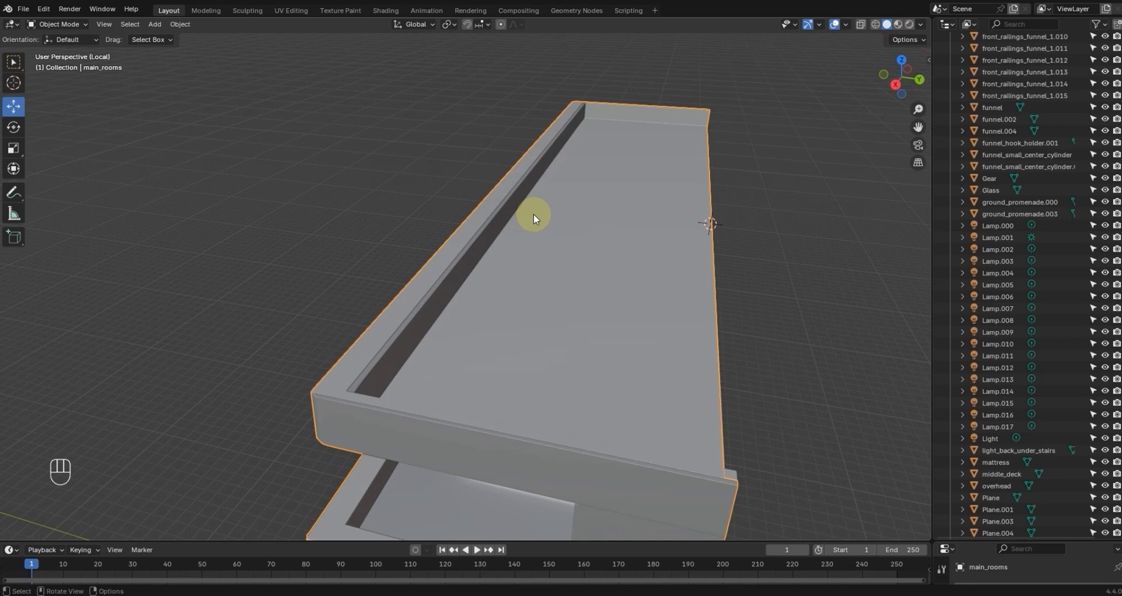
pyautogui.scroll(-5, 555, 355)
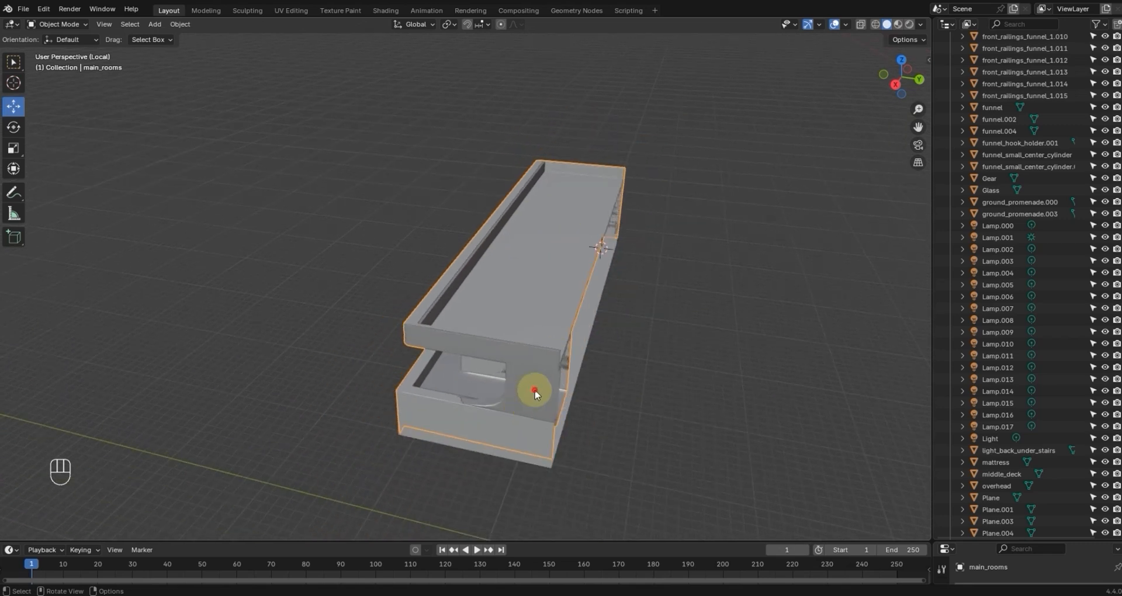
pyautogui.press('h')
pyautogui.scroll(4, 560, 307)
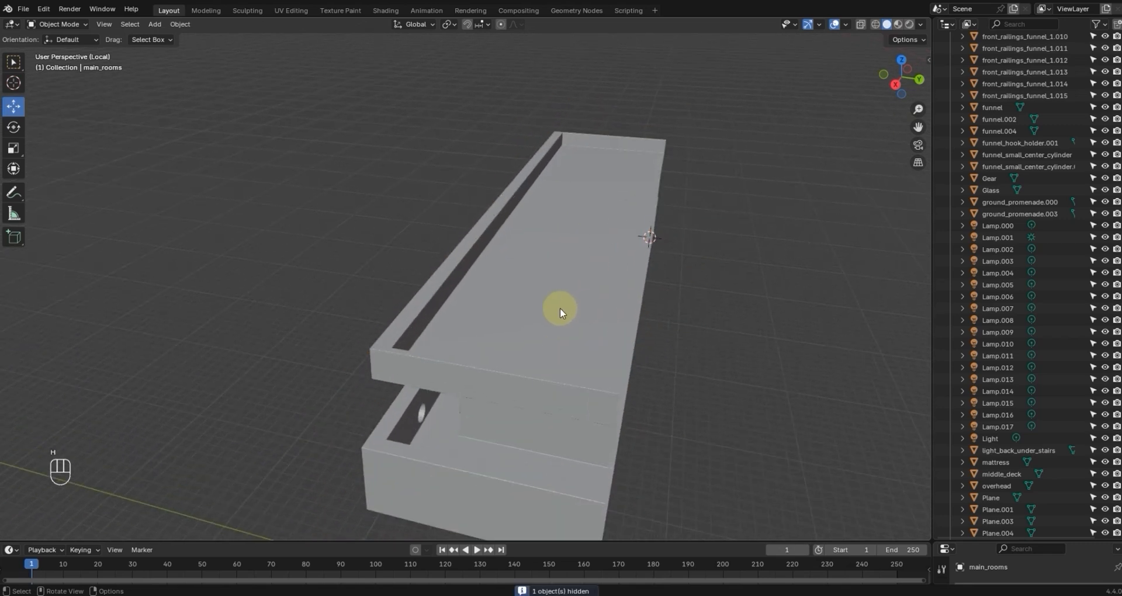
pyautogui.moveTo(606, 298)
pyautogui.keyDown('alt'); pyautogui.mouseDown()
pyautogui.moveTo(468, 290)
pyautogui.moveTo(622, 290)
pyautogui.mouseUp(); pyautogui.keyUp('alt')
pyautogui.press('Tab')
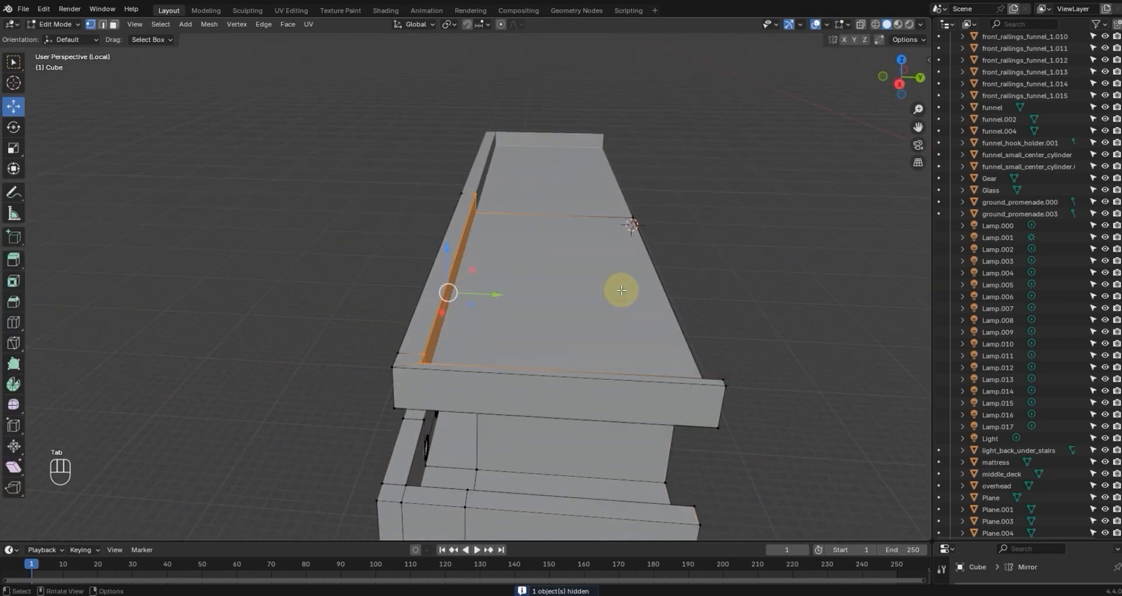
pyautogui.keyDown('alt'); pyautogui.moveTo(699, 301); pyautogui.dragTo(692, 356); pyautogui.keyUp('alt')
pyautogui.press('Tab')
pyautogui.press('Tab')
# Step: Bring back the full ship scene from local view and hide the original main_rooms object in the old_parts collection
pyautogui.hotkey('alt', 'h')
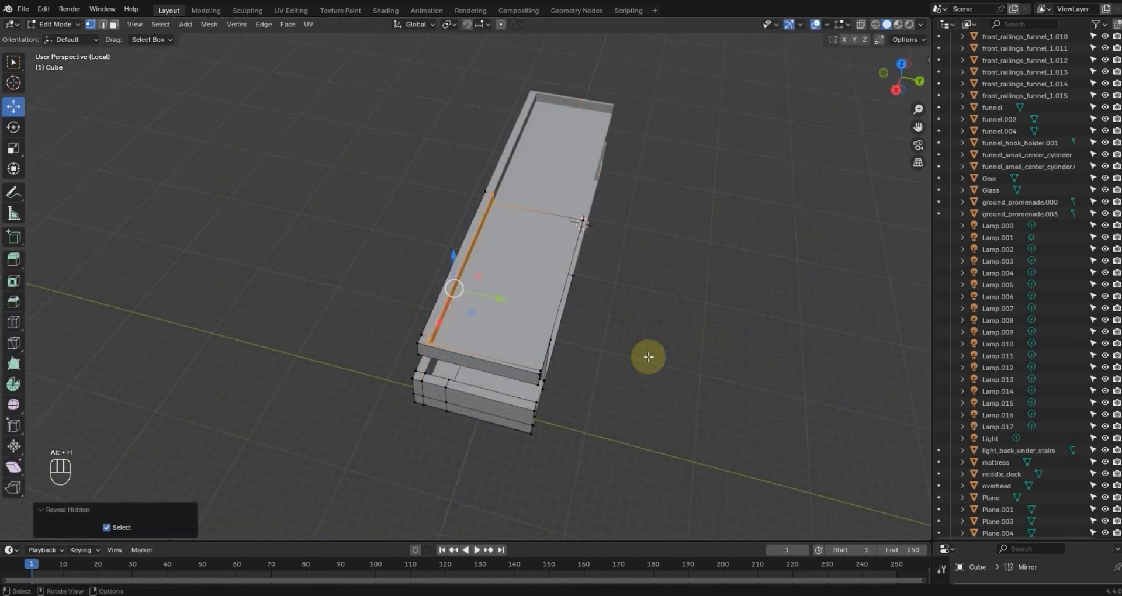
pyautogui.press('Tab')
pyautogui.press('KP_Divide')
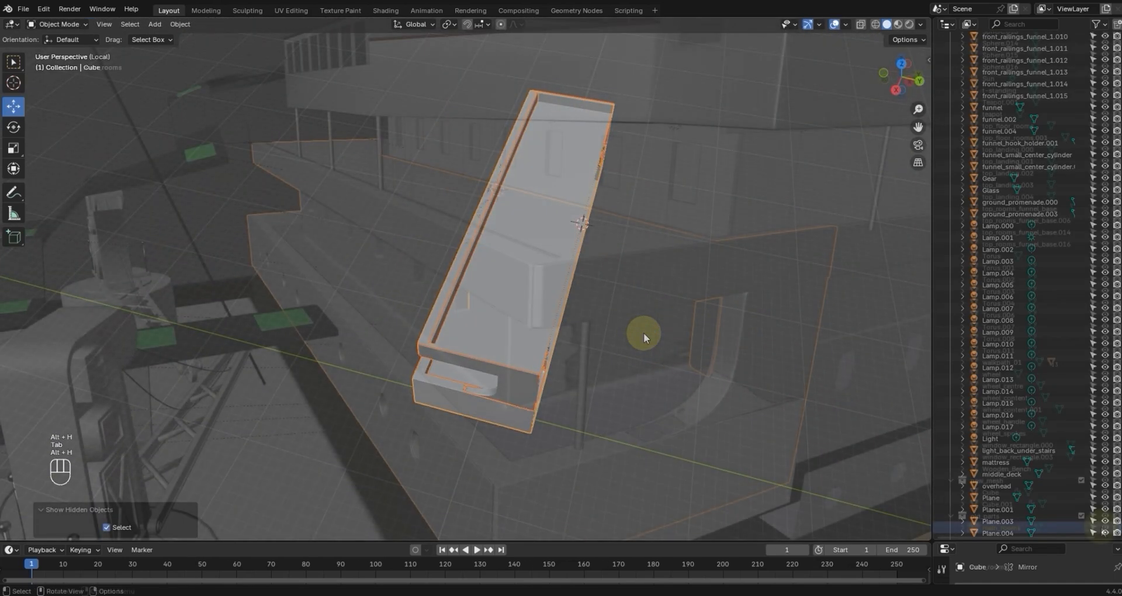
pyautogui.click(1104, 527)
pyautogui.click(1105, 528)
pyautogui.keyDown('alt'); pyautogui.moveTo(727, 296); pyautogui.dragTo(591, 291); pyautogui.keyUp('alt')
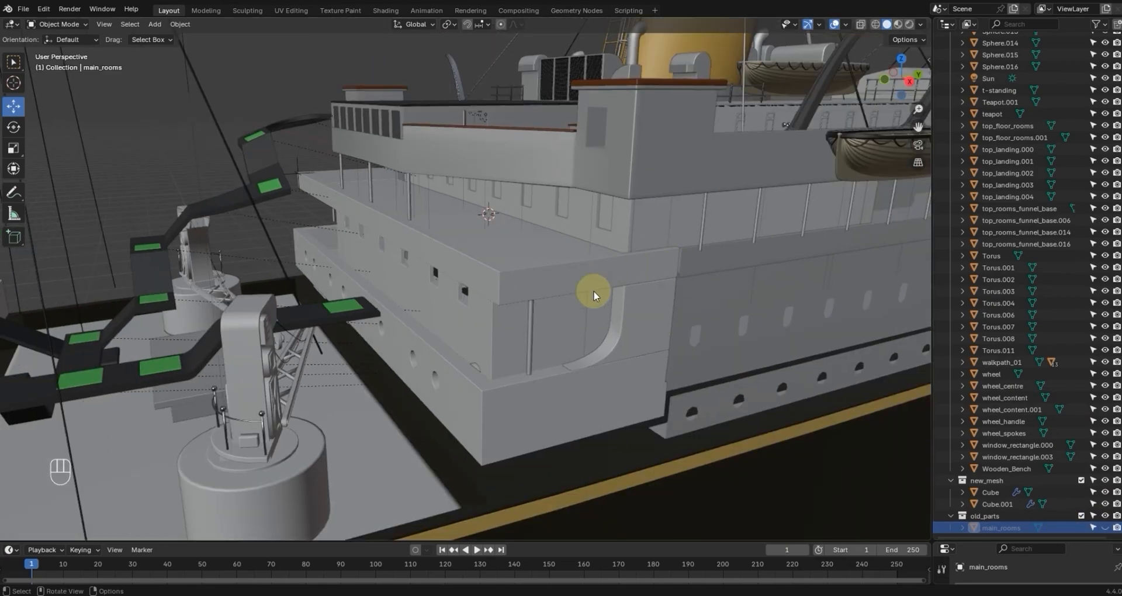
# Step: Check how the new block fits against the ship, and isolate the Cube object in local view
pyautogui.click(662, 342)
pyautogui.keyDown('alt'); pyautogui.moveTo(661, 342); pyautogui.dragTo(594, 335); pyautogui.keyUp('alt')
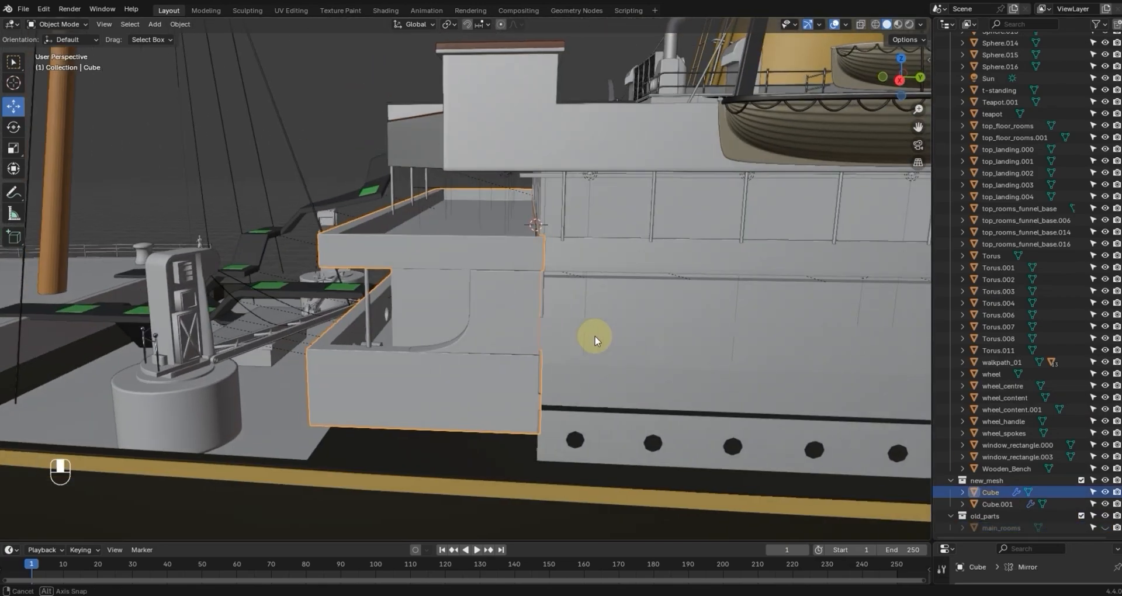
pyautogui.click(296, 61)
pyautogui.moveTo(422, 195); pyautogui.dragTo(485, 283, button='middle')
pyautogui.click(551, 380)
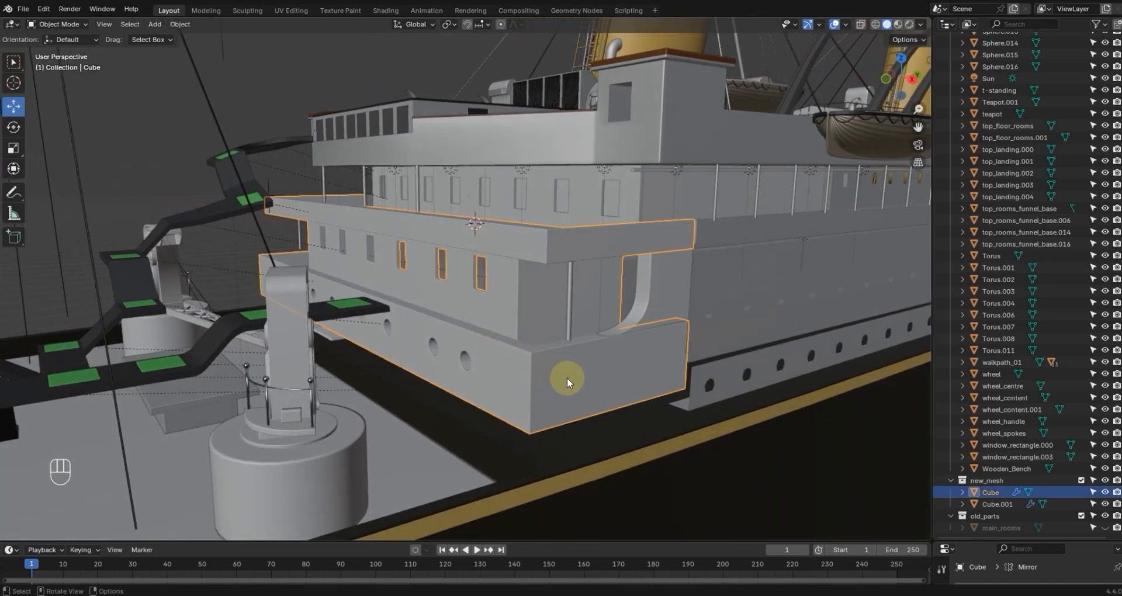
pyautogui.press('Tab')
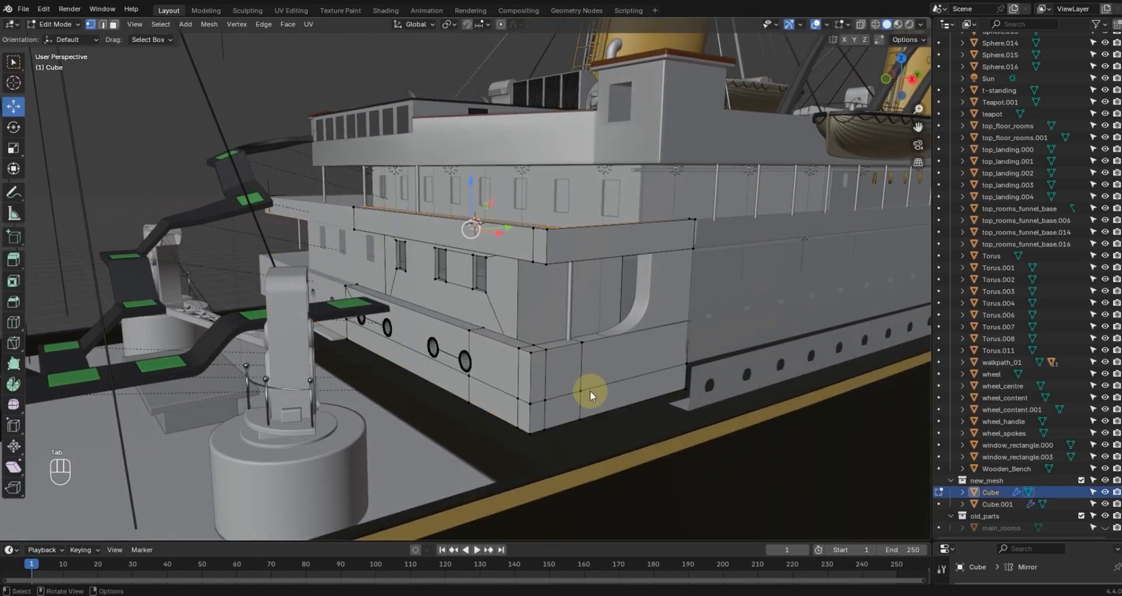
pyautogui.press('Tab')
pyautogui.press('KP_Divide')
pyautogui.moveTo(591, 391); pyautogui.dragTo(555, 289, button='middle')
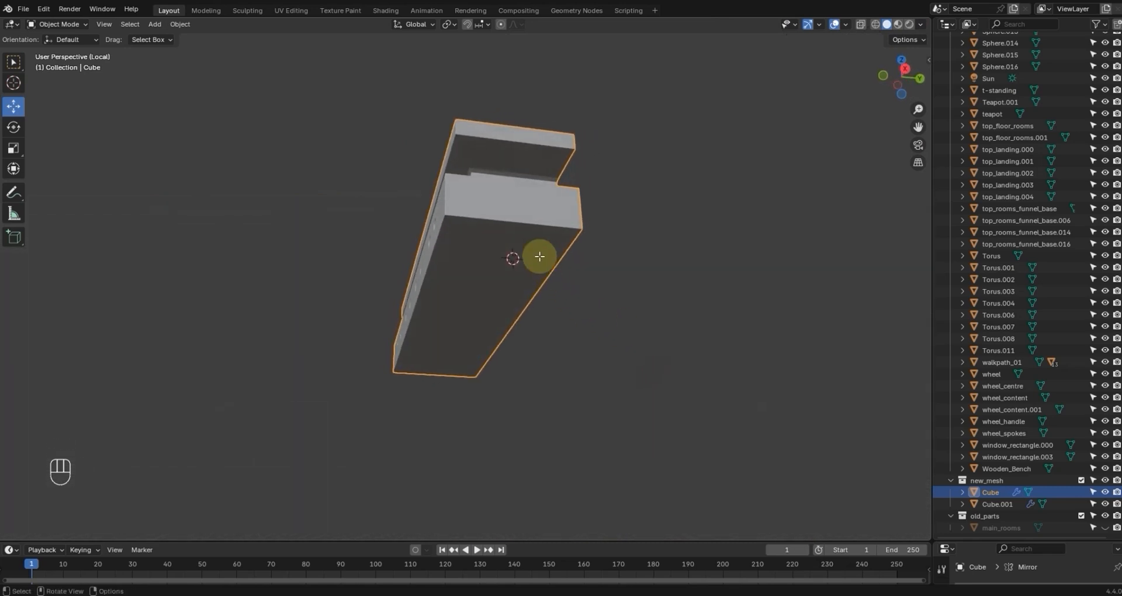
# Step: Extrude the block's bottom downward about 3.45 m, selecting its lowest vertices in the front wireframe view
pyautogui.press('Tab')
pyautogui.press('KP_1')
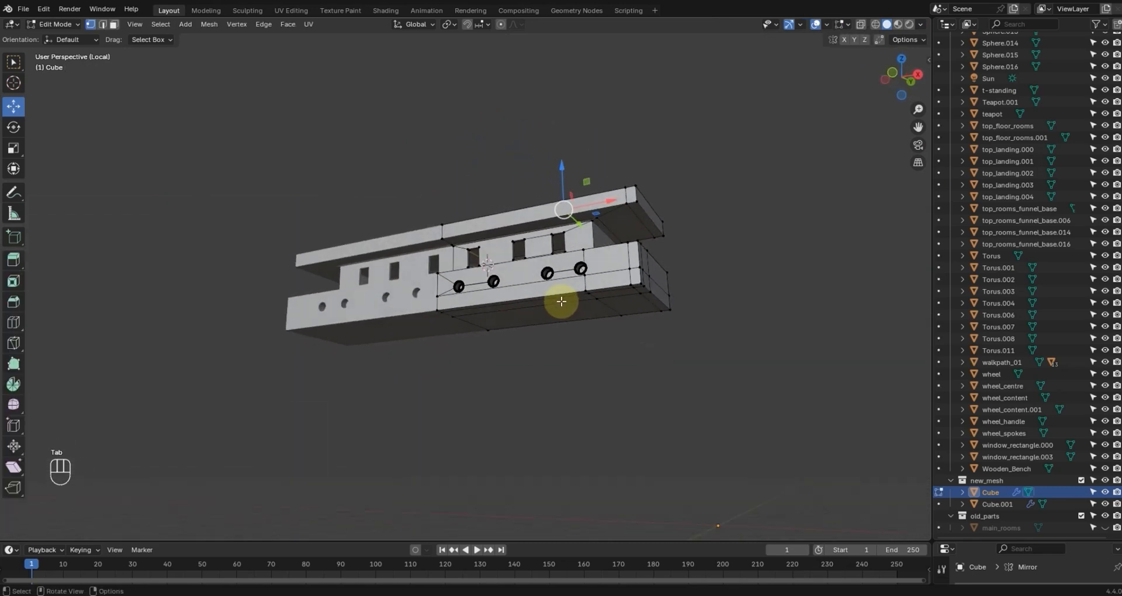
pyautogui.scroll(3, 710, 333)
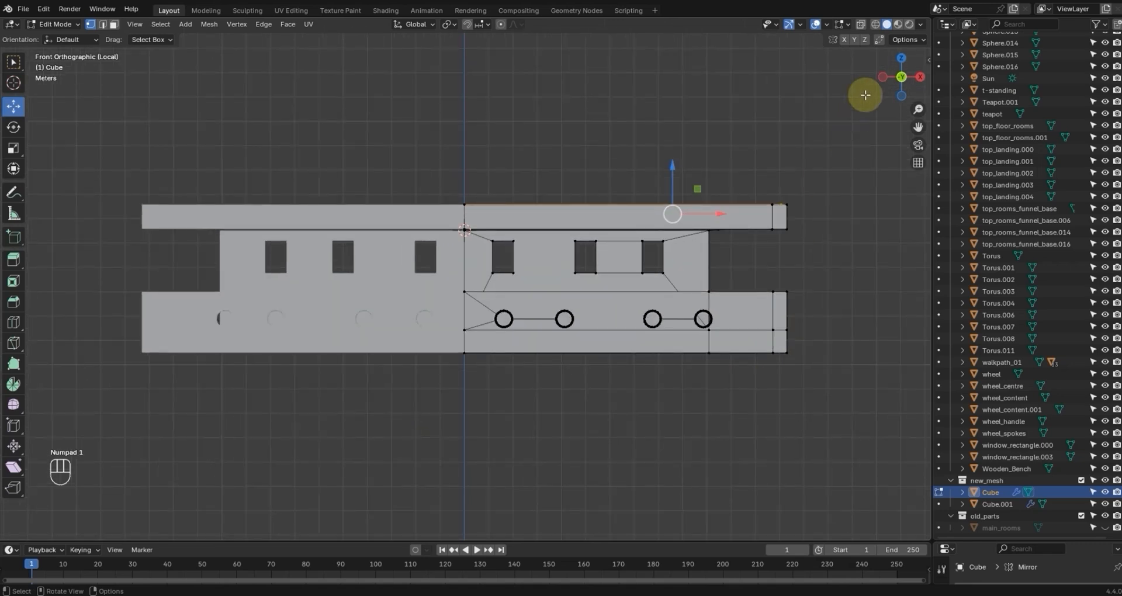
pyautogui.click(875, 24)
pyautogui.moveTo(825, 377); pyautogui.dragTo(427, 344)
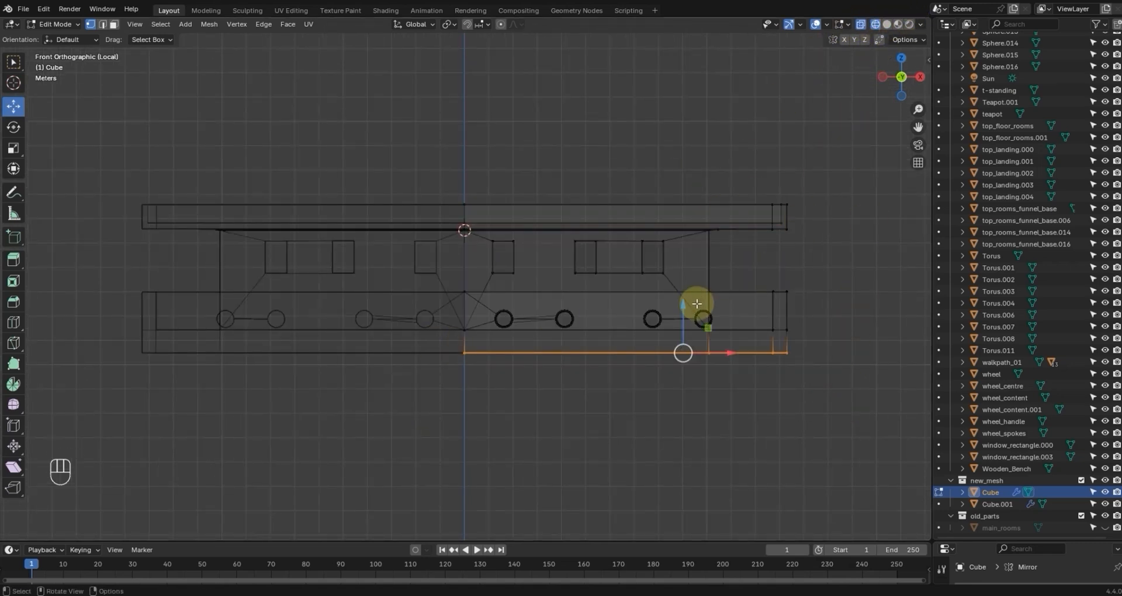
pyautogui.press('e')
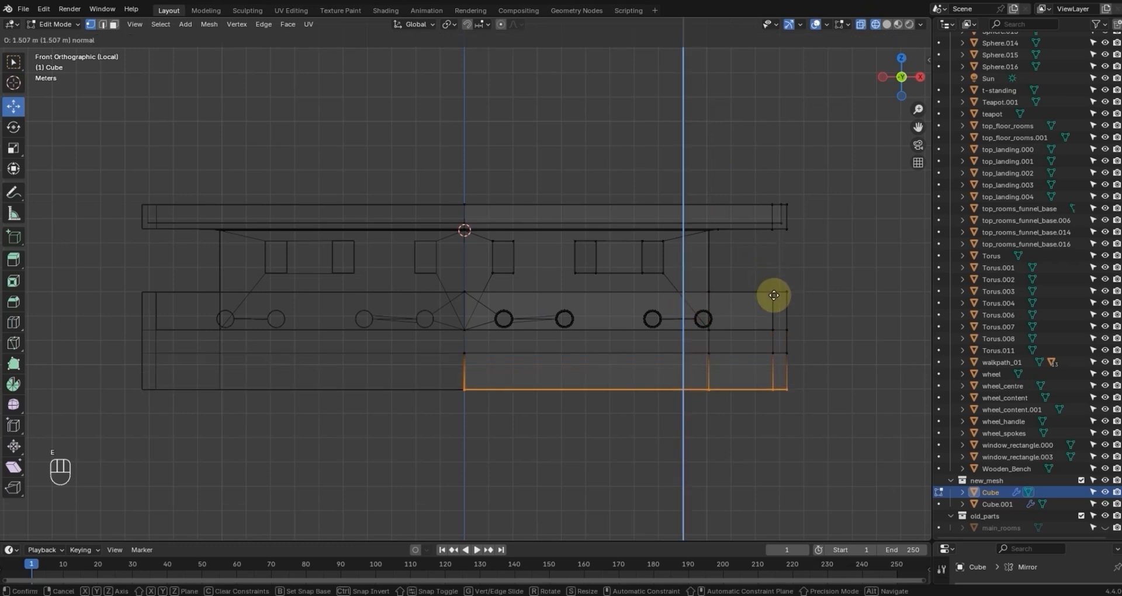
pyautogui.click(785, 340)
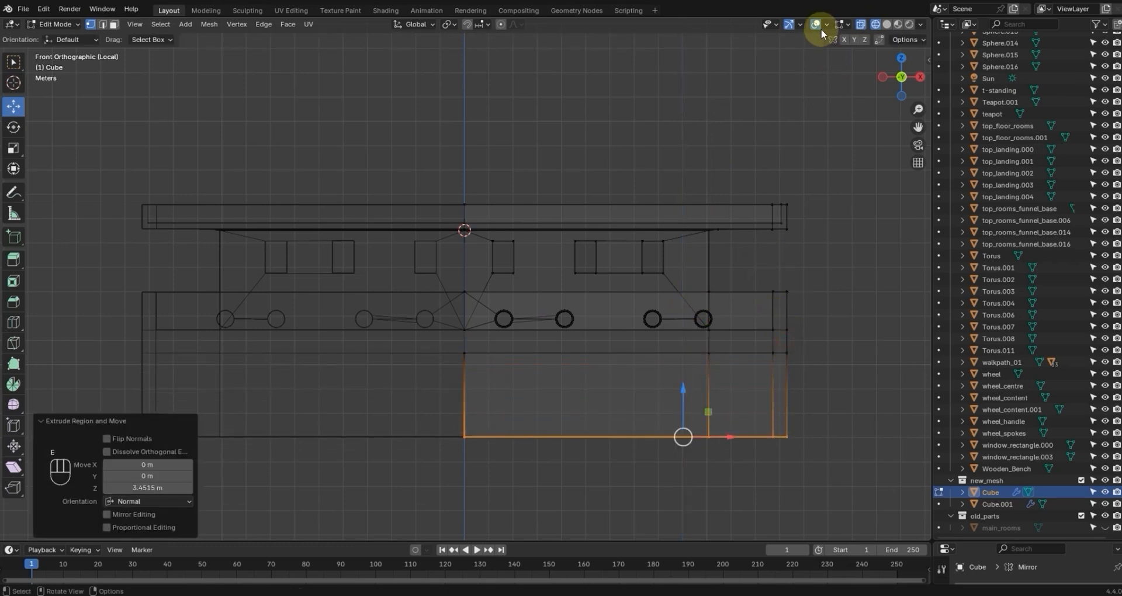
pyautogui.click(886, 25)
pyautogui.click(836, 260)
pyautogui.moveTo(838, 277); pyautogui.dragTo(751, 334, button='middle')
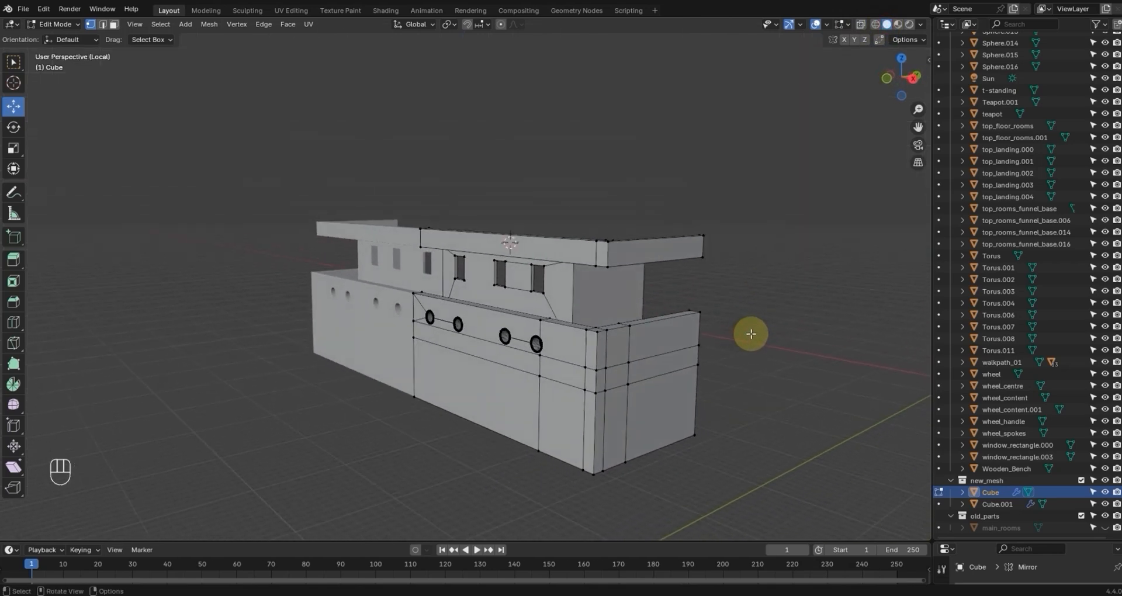
# Step: Leave local view, check the lengthened block against the hull and deck, and return to Object Mode with nothing selected
pyautogui.press('KP_Divide')
pyautogui.moveTo(741, 333); pyautogui.dragTo(573, 372, button='middle')
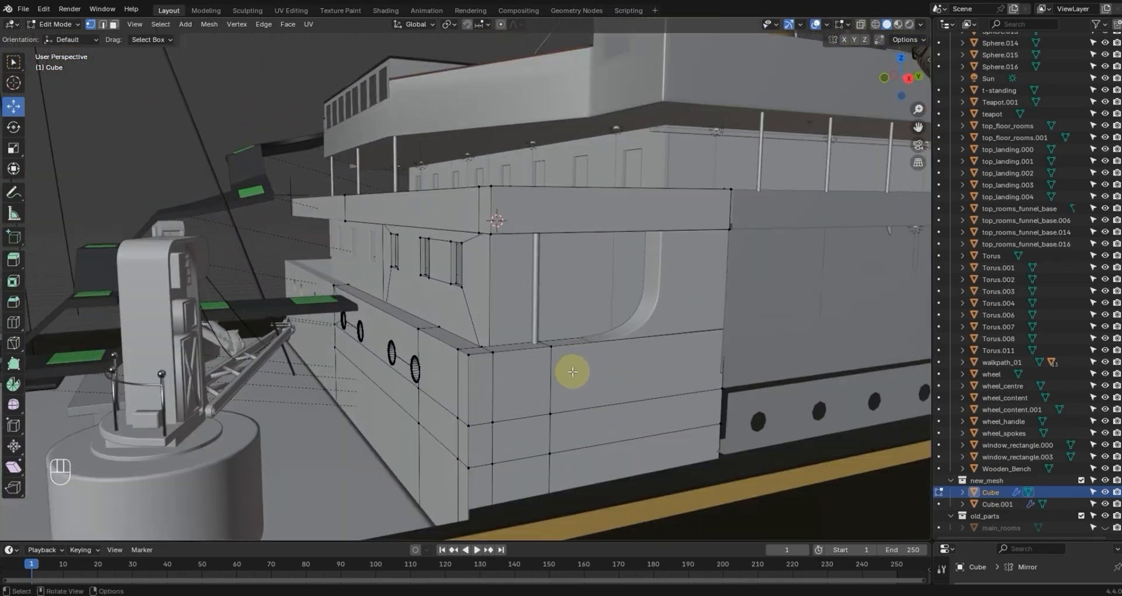
pyautogui.keyDown('shift'); pyautogui.moveTo(548, 406); pyautogui.dragTo(520, 399, button='middle'); pyautogui.keyUp('shift')
pyautogui.press('Tab')
pyautogui.scroll(-3, 552, 391)
pyautogui.hotkey('alt', 'a')
# Step: Hide the new block to view the ship parts behind it, and reveal all hidden objects again
pyautogui.click(510, 352)
pyautogui.press('h')
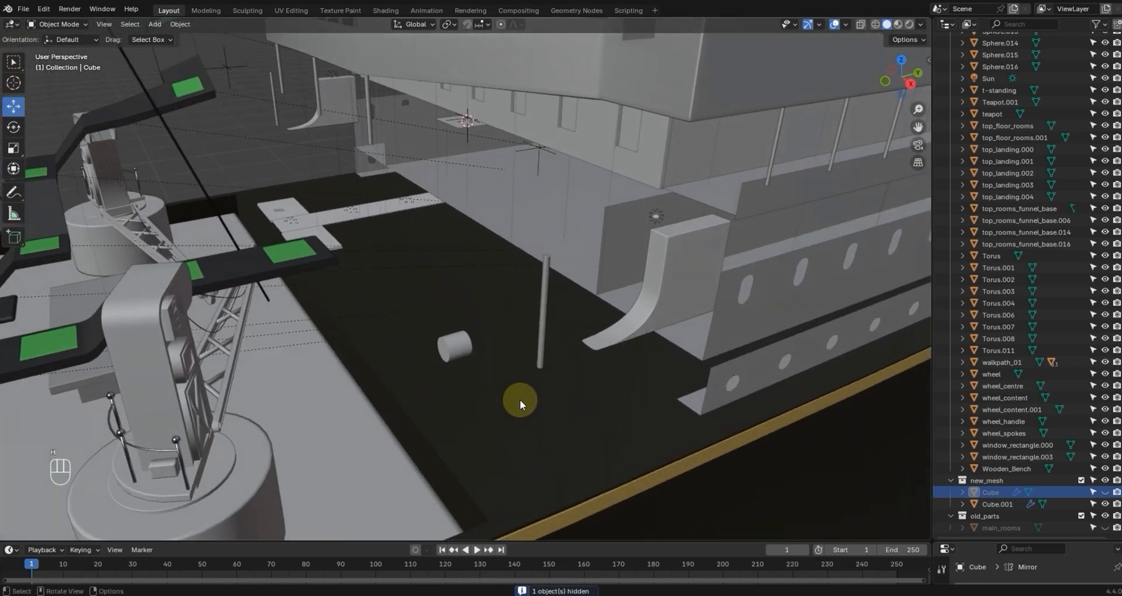
pyautogui.hotkey('alt', 'h')
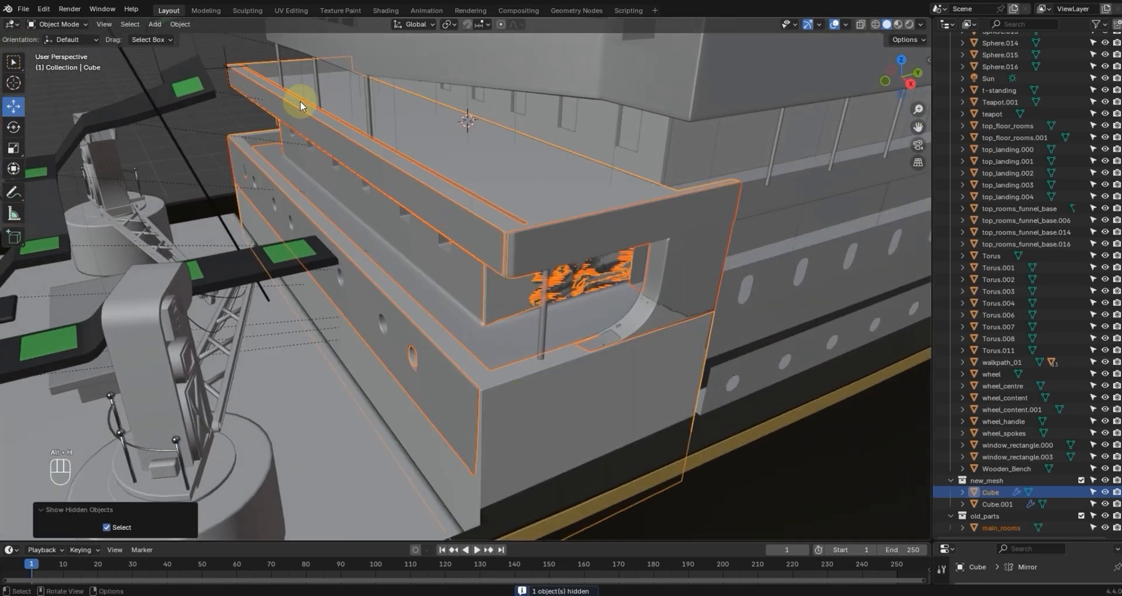
# Step: Select the original main_rooms object and hide it again, leaving the new block in its place
pyautogui.click(225, 104)
pyautogui.moveTo(375, 168)
pyautogui.mouseDown(button='middle')
pyautogui.moveTo(341, 149)
pyautogui.moveTo(380, 155)
pyautogui.mouseUp(button='middle')
pyautogui.click(678, 212)
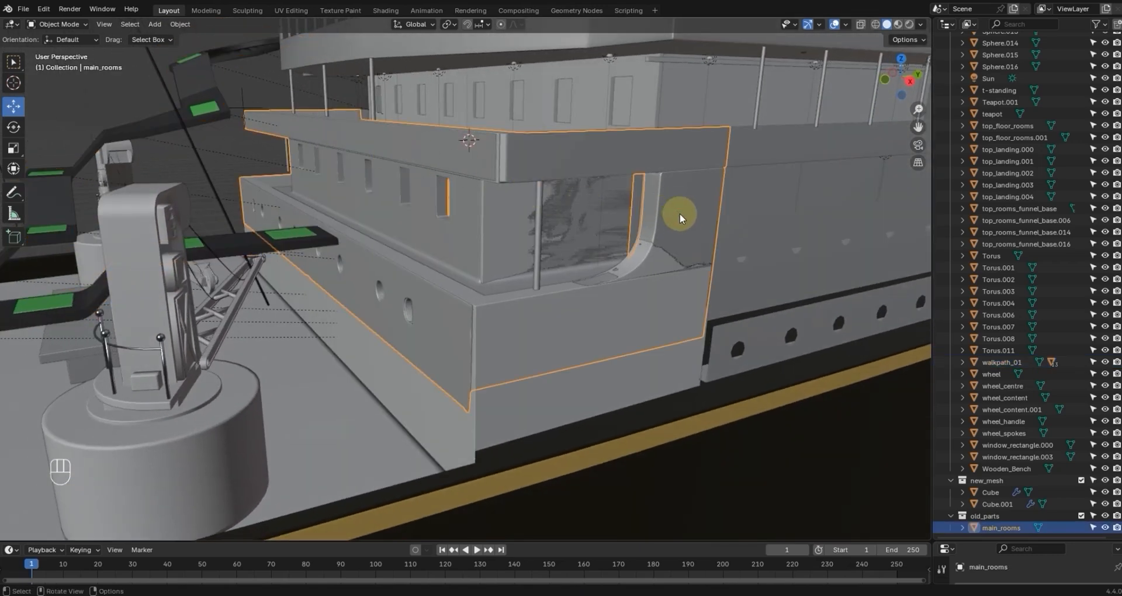
pyautogui.click(1105, 528)
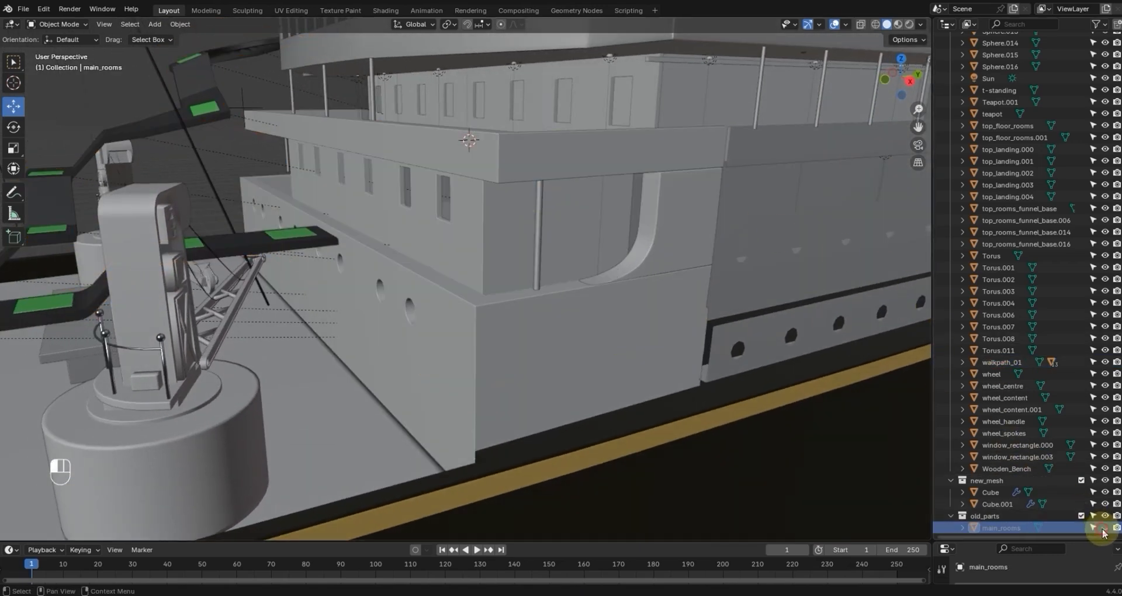
pyautogui.scroll(-5, 614, 261)
pyautogui.scroll(7, 681, 318)
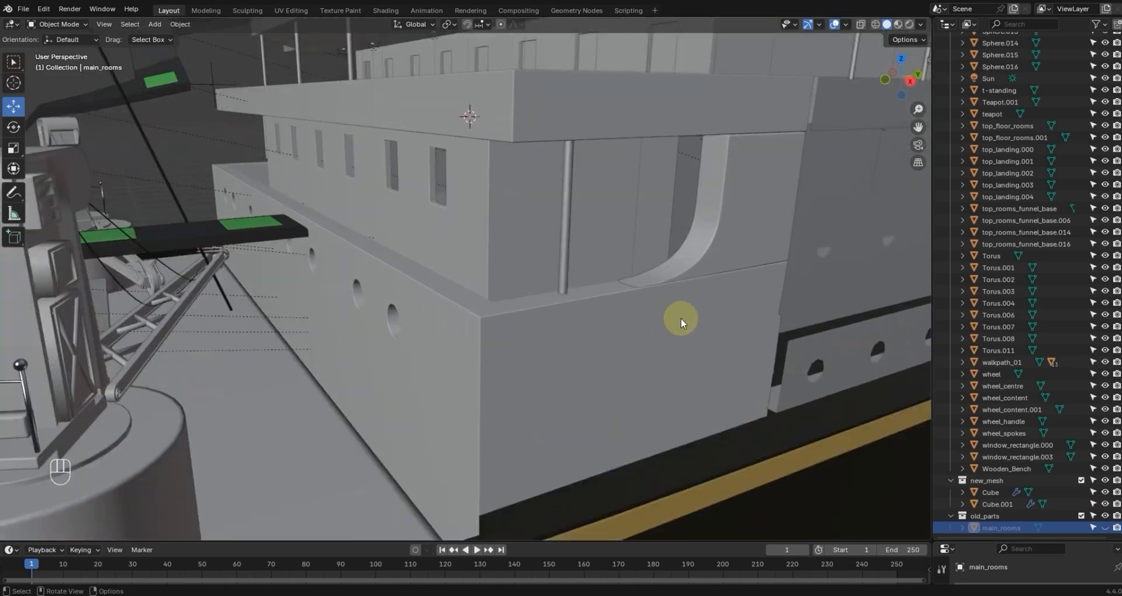
# Step: Join the new room block Cube into the curved side wall object Cube.001
pyautogui.click(703, 268)
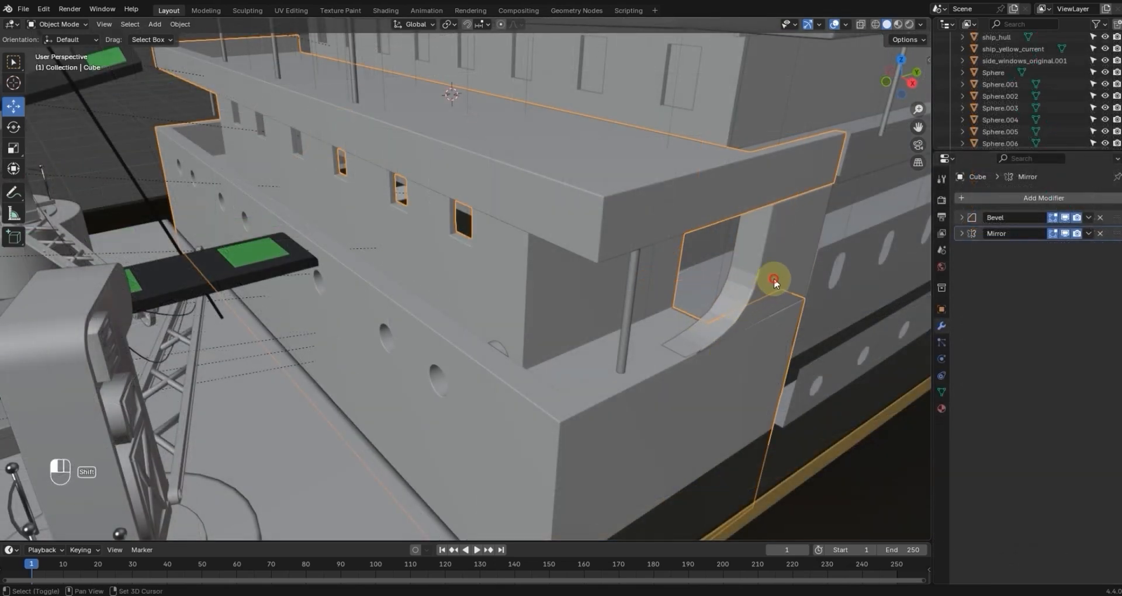
pyautogui.keyDown('shift'); pyautogui.click(774, 279); pyautogui.keyUp('shift')
pyautogui.hotkey('ctrl', 'j')
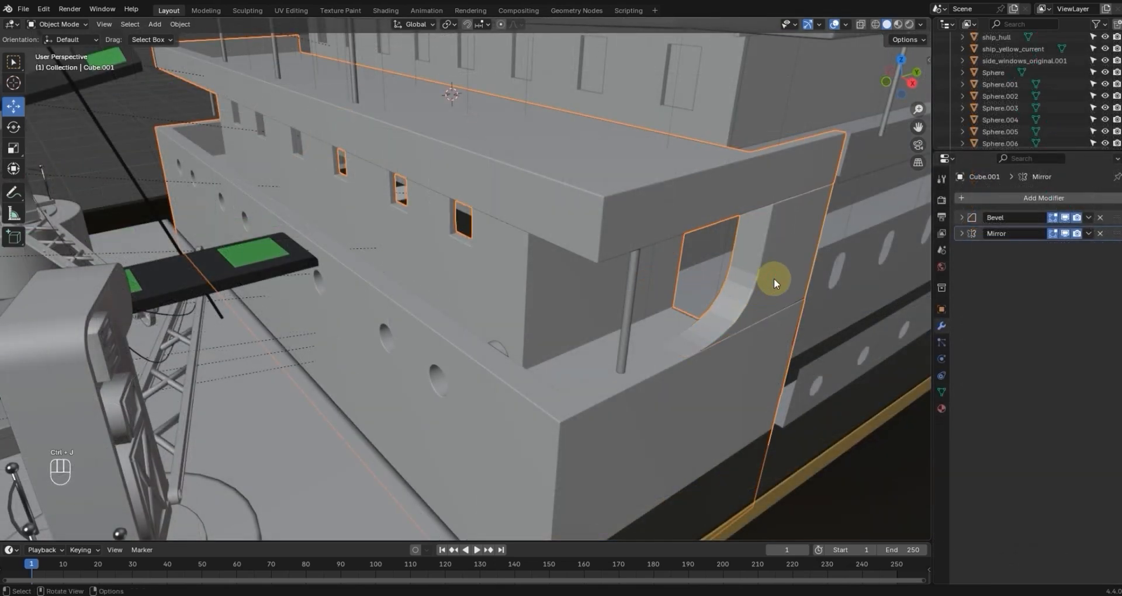
pyautogui.scroll(-5, 689, 228)
pyautogui.moveTo(624, 247)
pyautogui.mouseDown(button='middle')
pyautogui.moveTo(631, 219)
pyautogui.moveTo(629, 229)
pyautogui.mouseUp(button='middle')
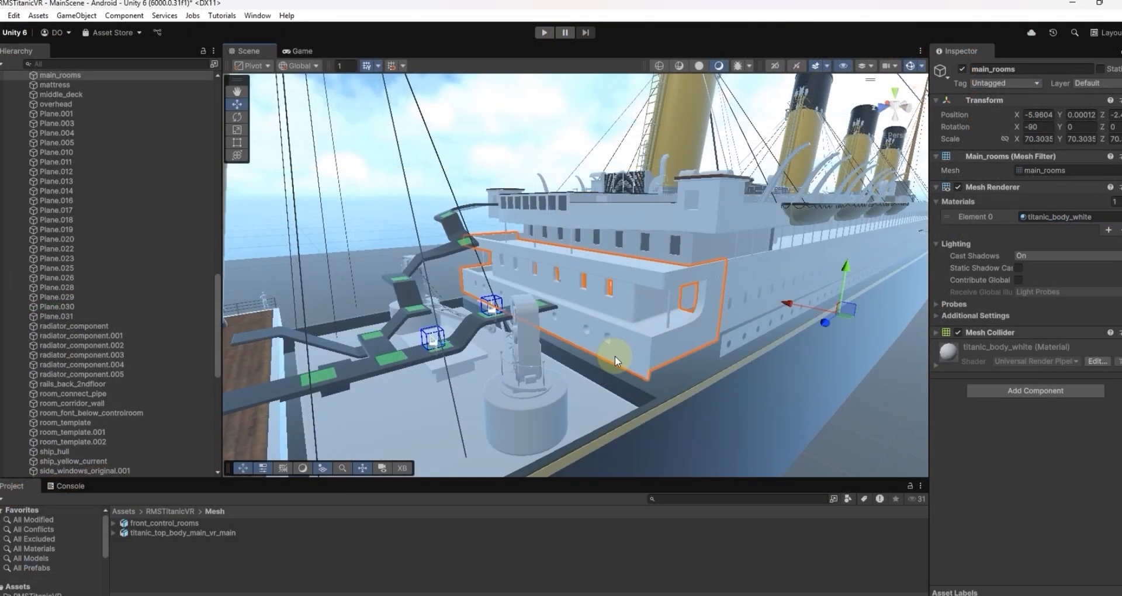
# Step: Switch to Unity and add the front_control_rooms model under titanic_top_body_main_vr_main, checking its fit on the ship
pyautogui.keyDown('alt'); pyautogui.moveTo(616, 356); pyautogui.dragTo(738, 375); pyautogui.keyUp('alt')
pyautogui.keyDown('alt'); pyautogui.moveTo(773, 411); pyautogui.dragTo(639, 343); pyautogui.keyUp('alt')
pyautogui.click(652, 356)
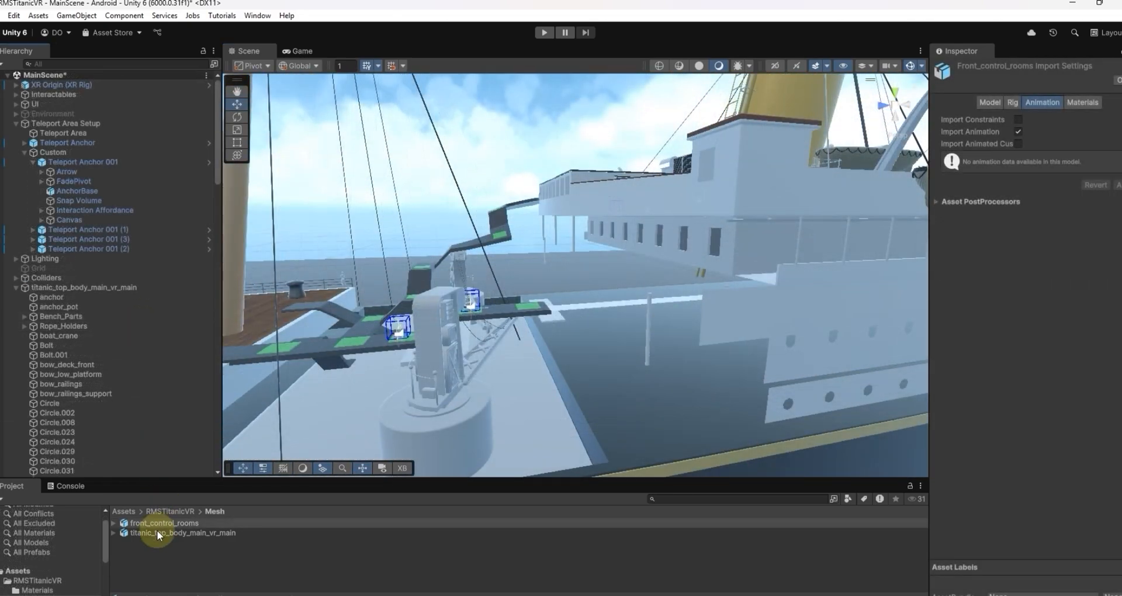
pyautogui.moveTo(157, 524); pyautogui.dragTo(71, 294)
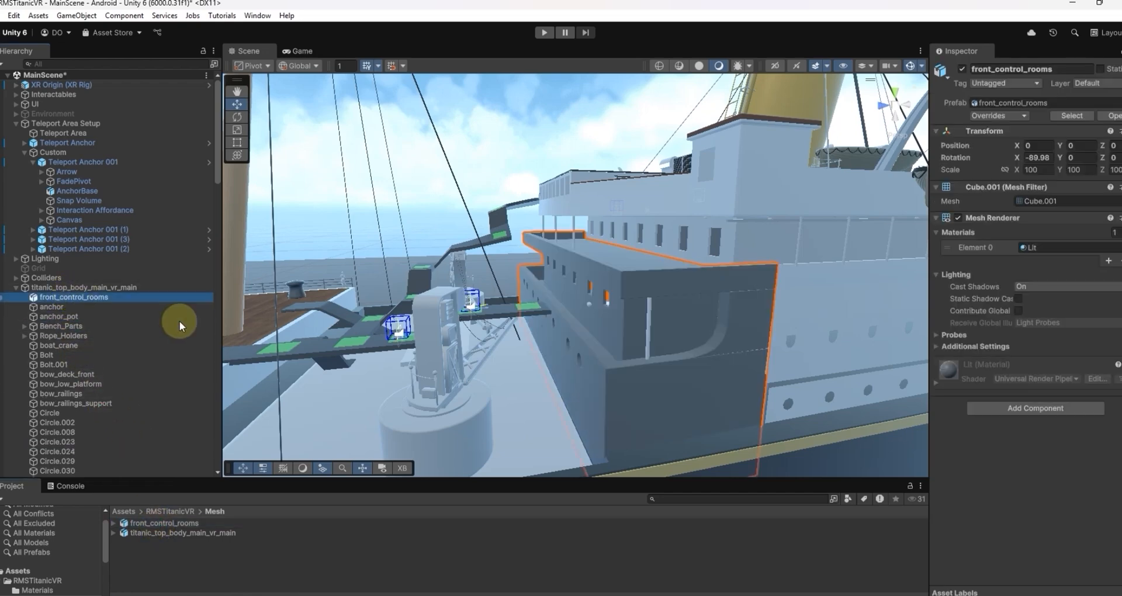
pyautogui.keyDown('alt'); pyautogui.moveTo(758, 367); pyautogui.dragTo(683, 378); pyautogui.keyUp('alt')
pyautogui.keyDown('alt'); pyautogui.moveTo(758, 397); pyautogui.dragTo(532, 167); pyautogui.keyUp('alt')
pyautogui.click(532, 166)
pyautogui.keyDown('alt'); pyautogui.moveTo(709, 359); pyautogui.dragTo(796, 368); pyautogui.keyUp('alt')
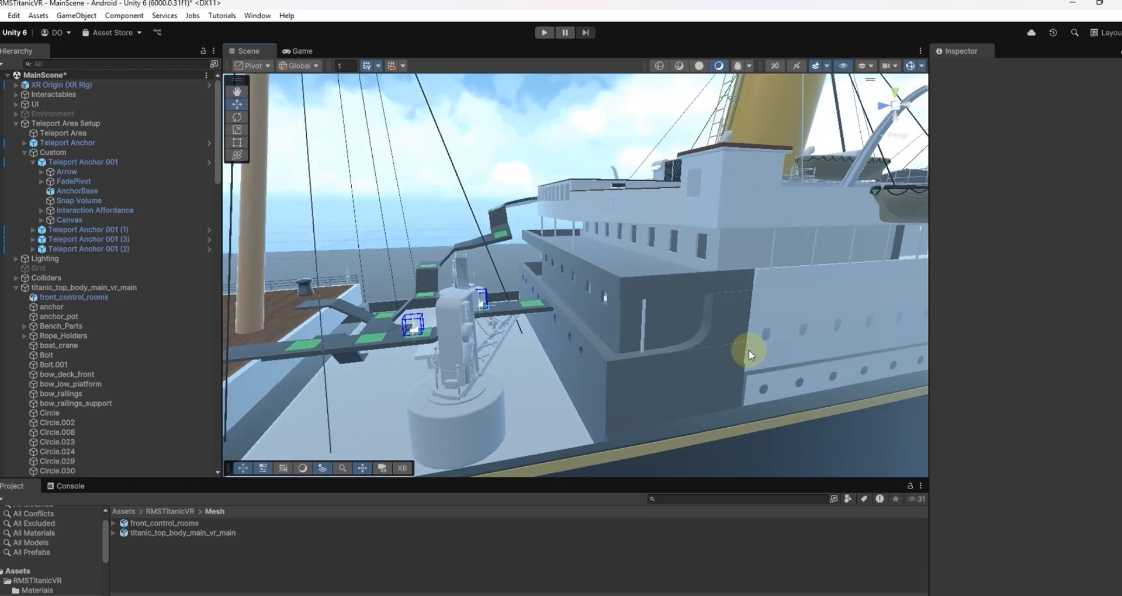